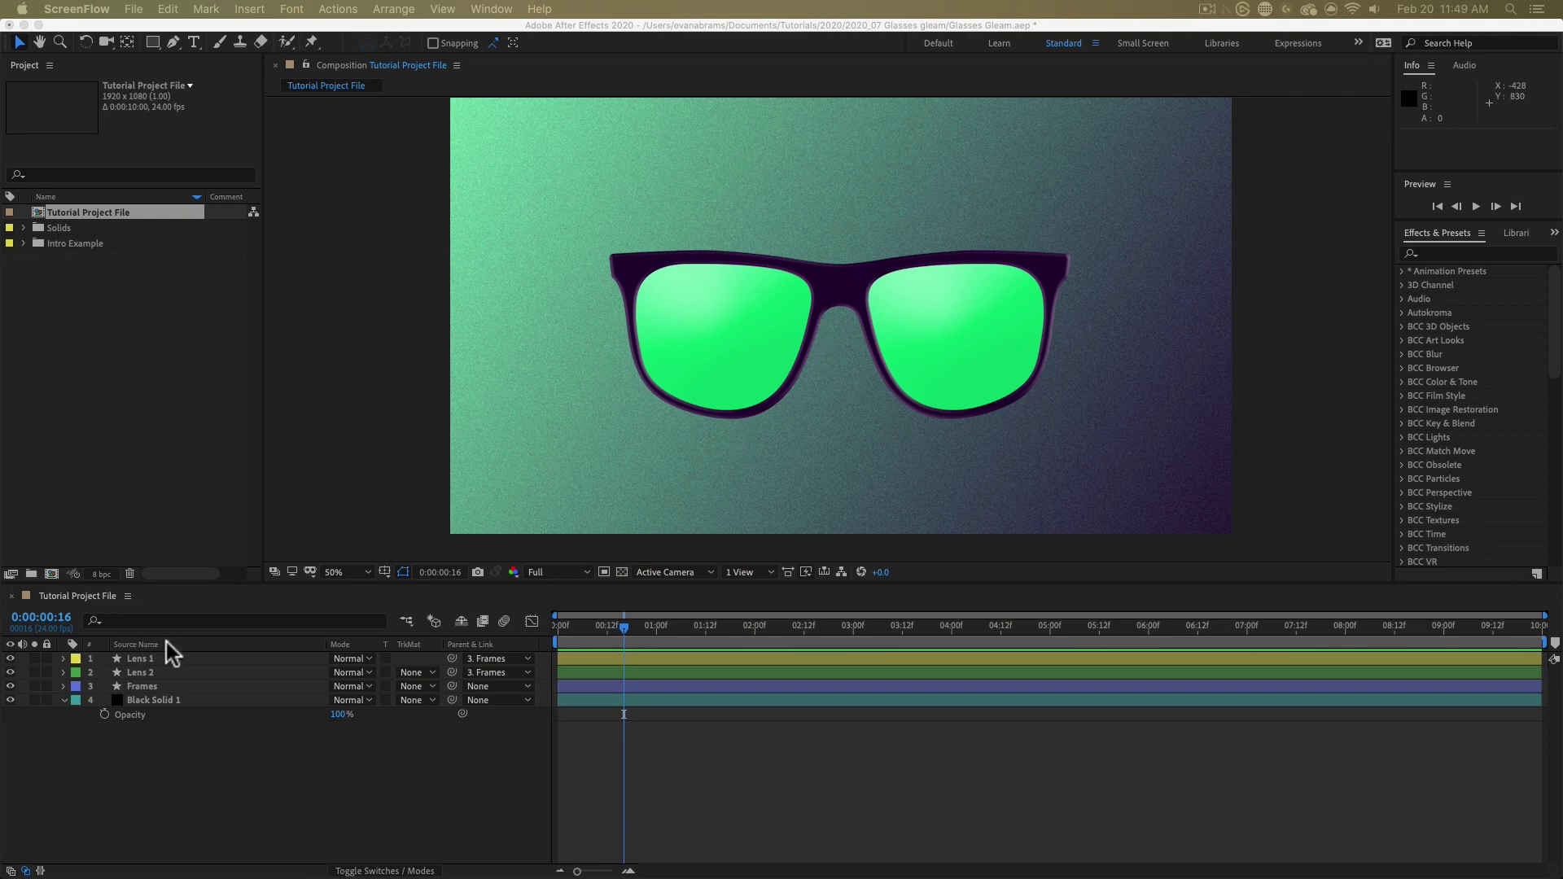
Step: Solo the Frames layer so only the purple sunglasses frames show on black
click(153, 673)
shift+click(140, 659)
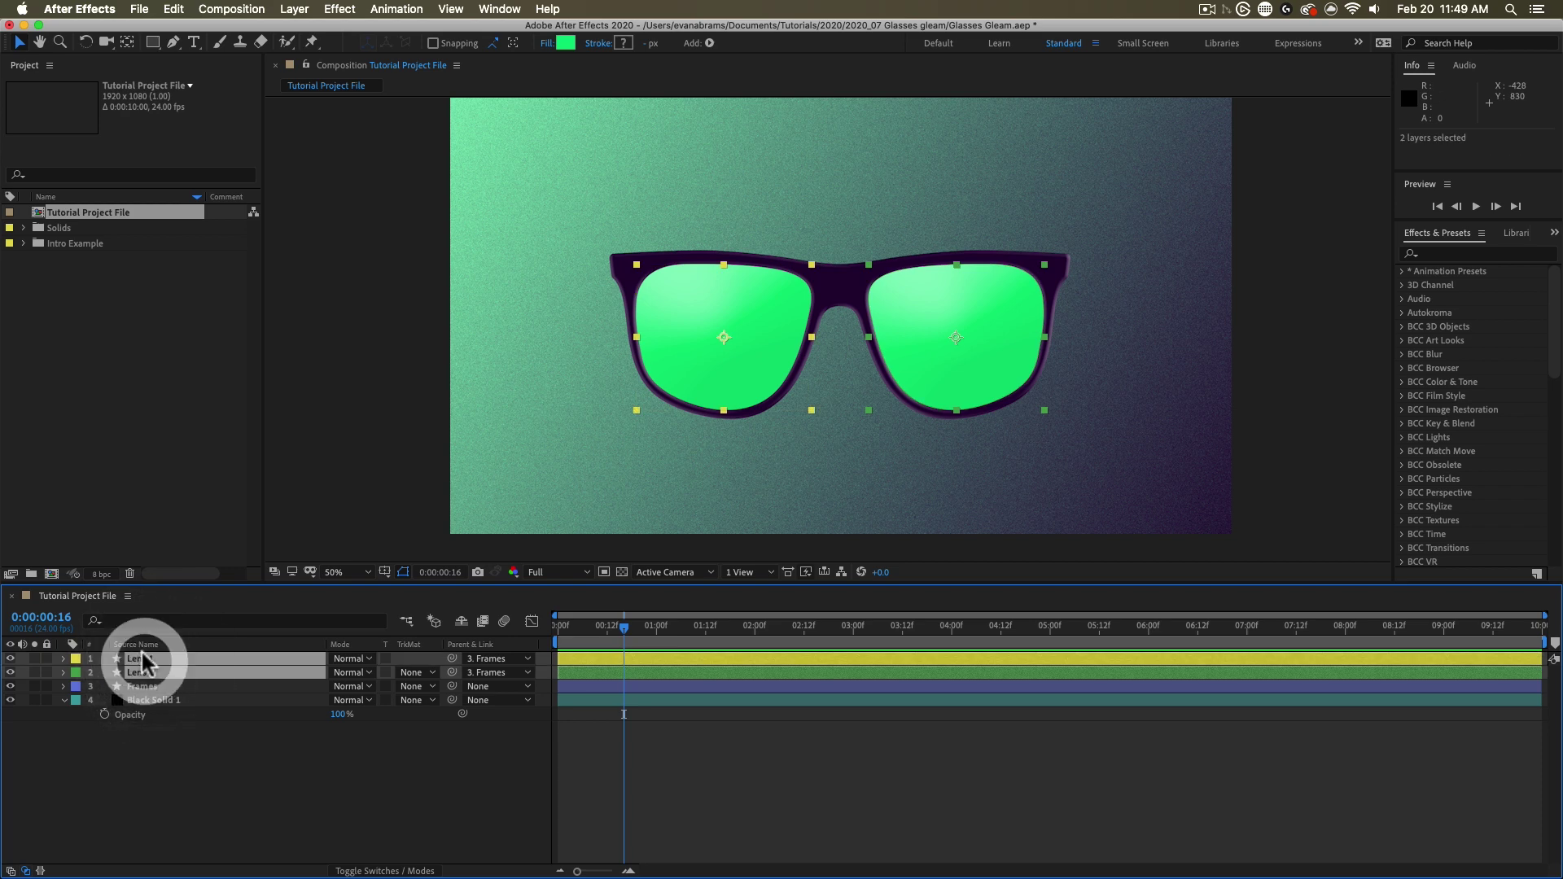
click(150, 688)
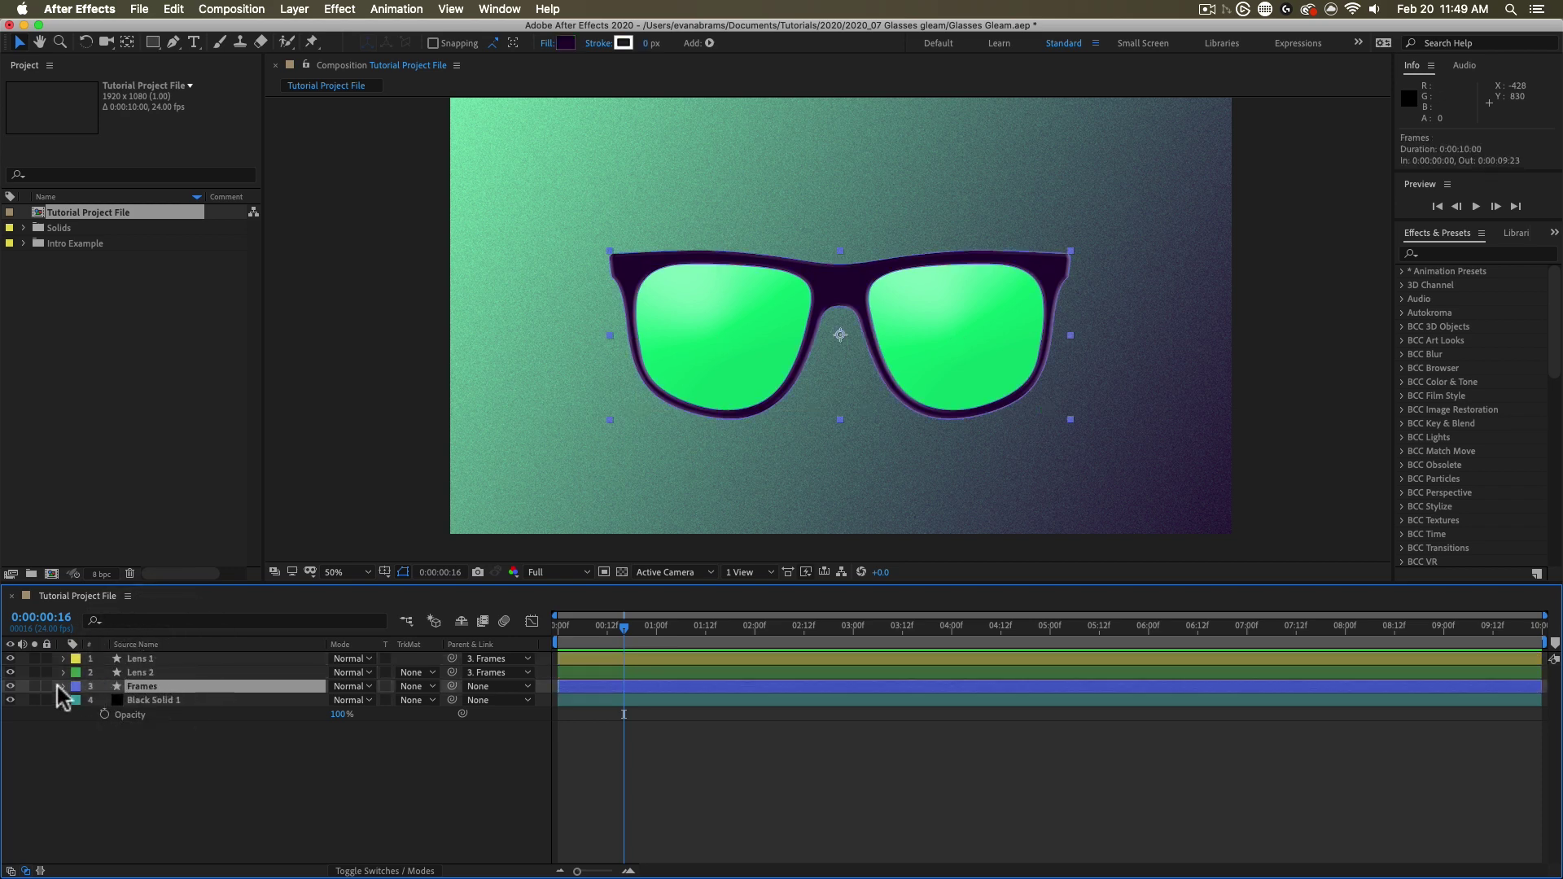
click(34, 687)
click(775, 715)
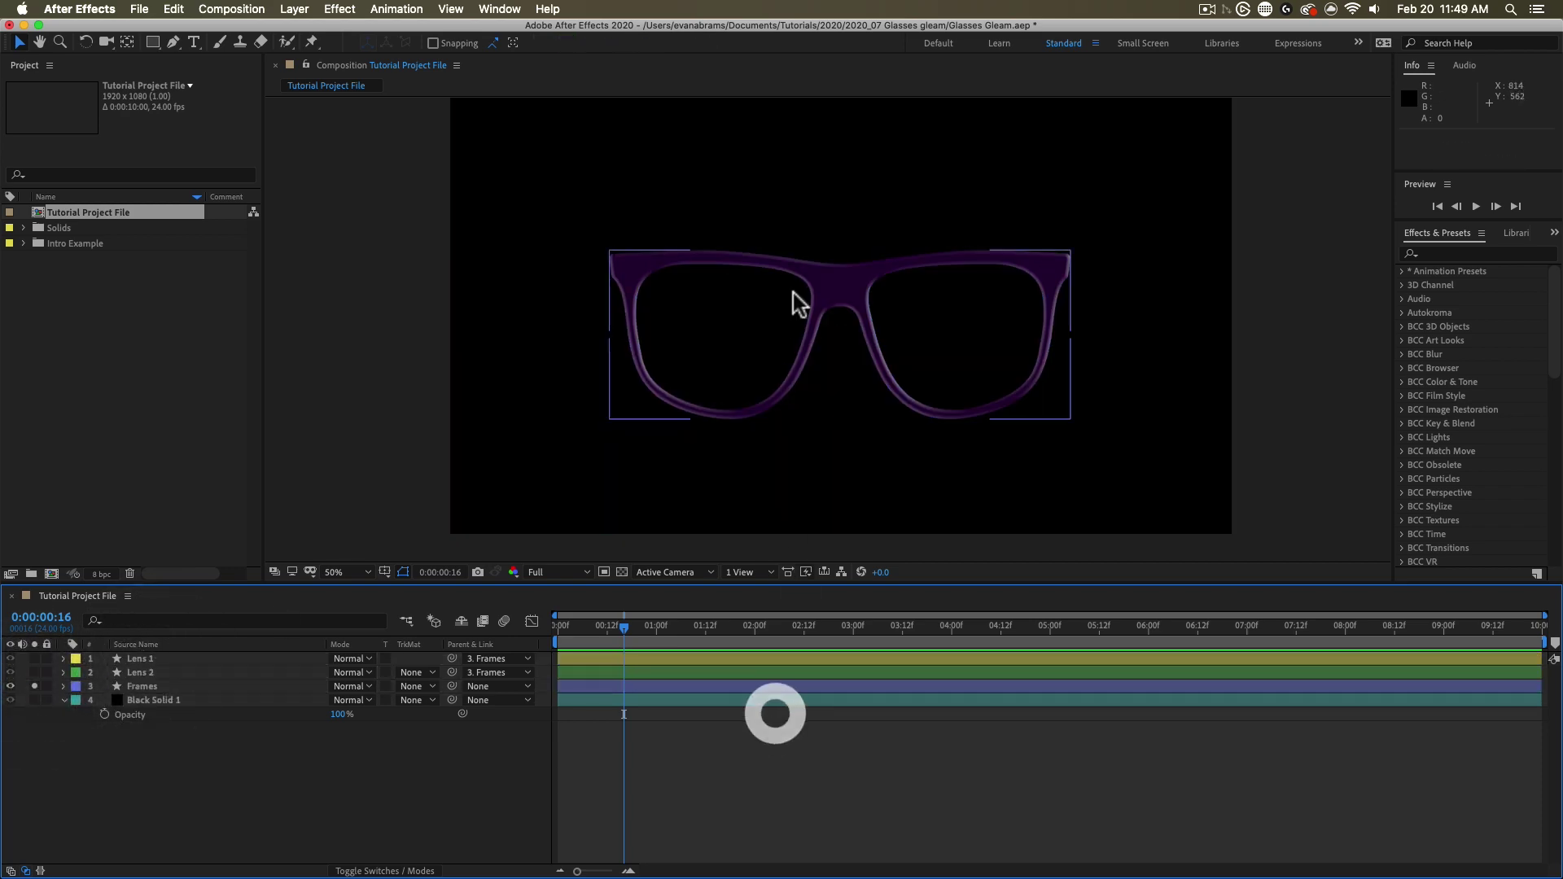
Step: Reveal the Frames layer's shape contents and inspect the Group 1 and Group 2 paths
scroll(802, 303, up, 2)
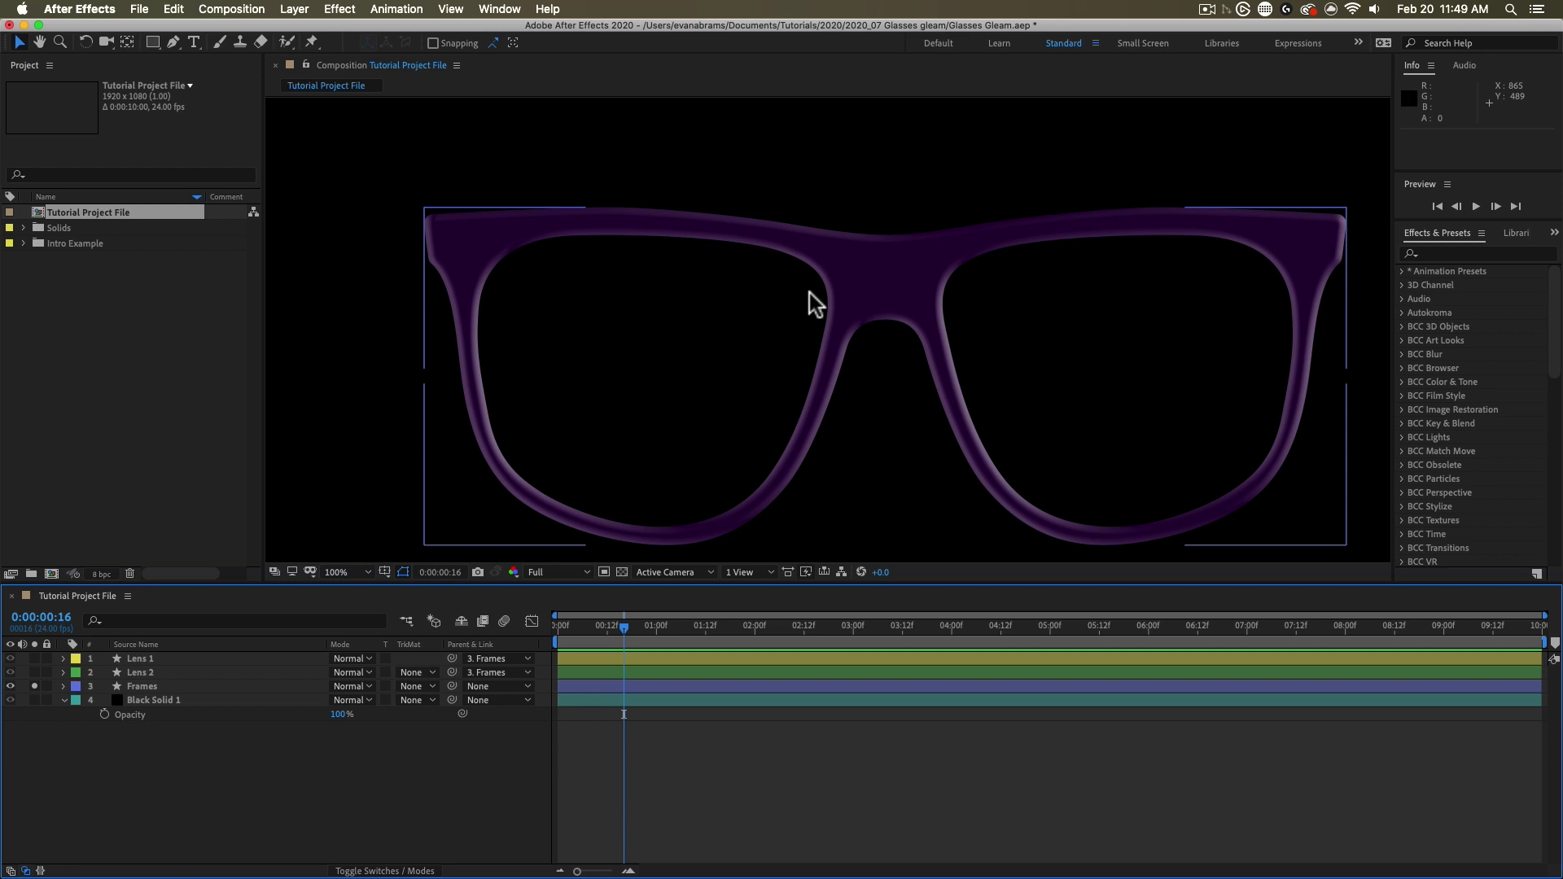
click(814, 303)
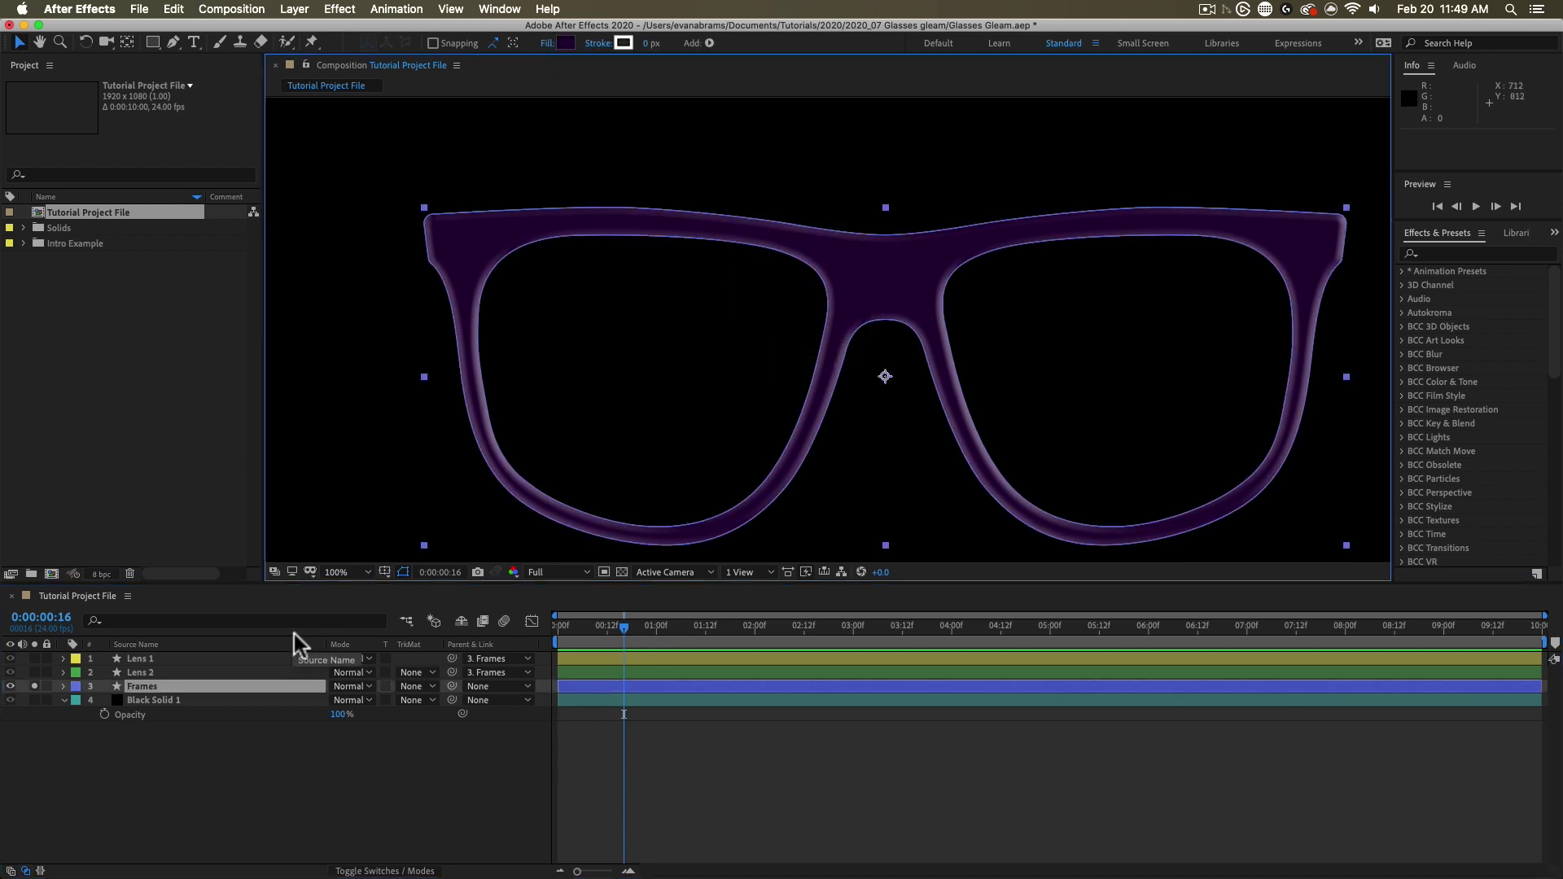
key(u)
key(u)
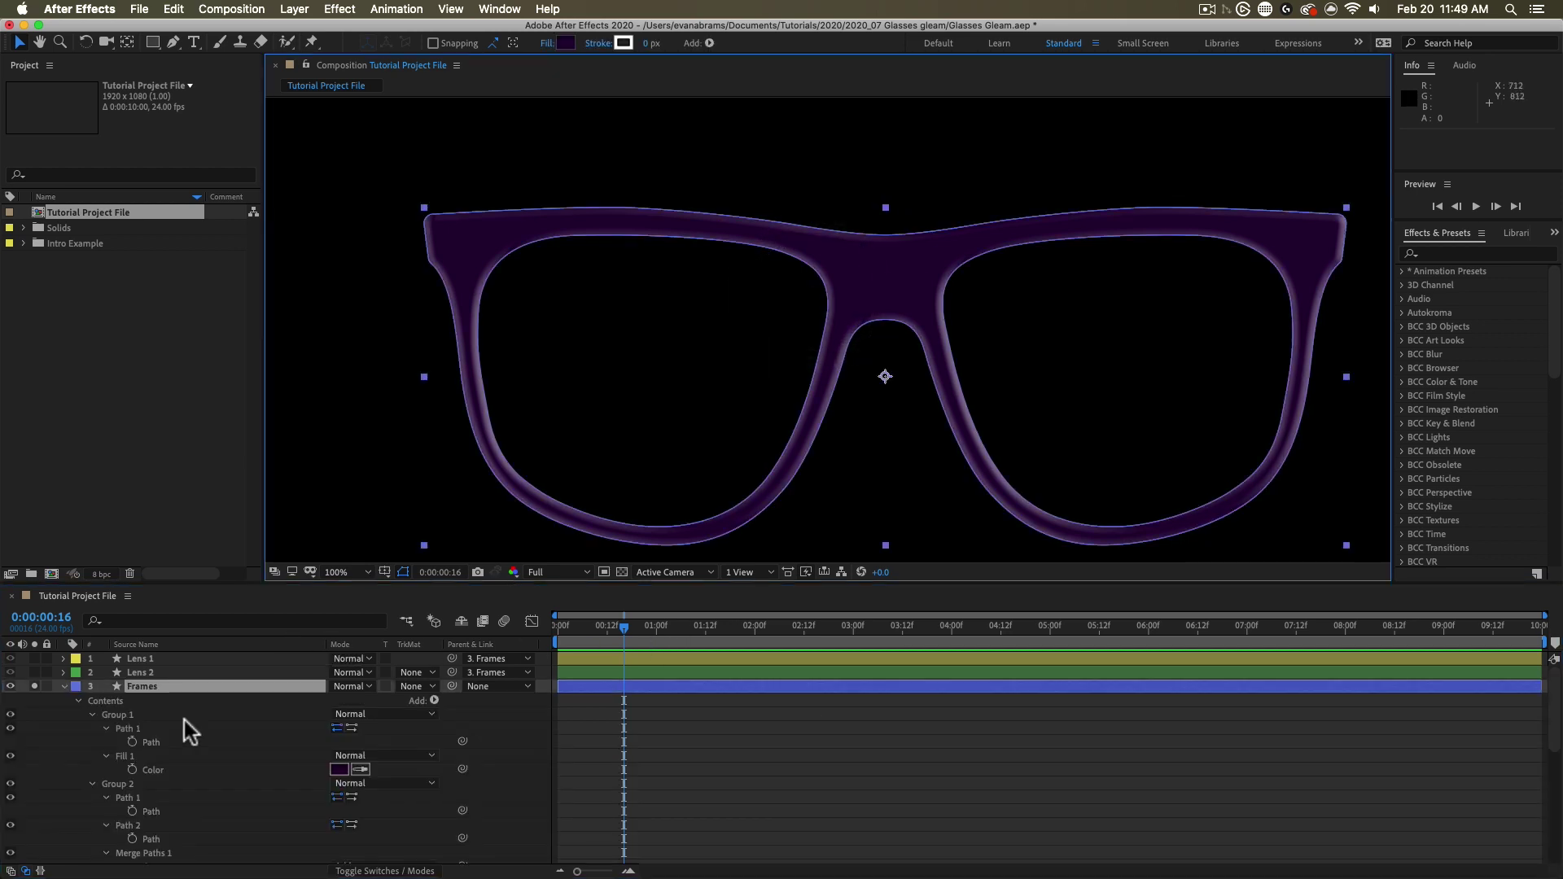
click(118, 716)
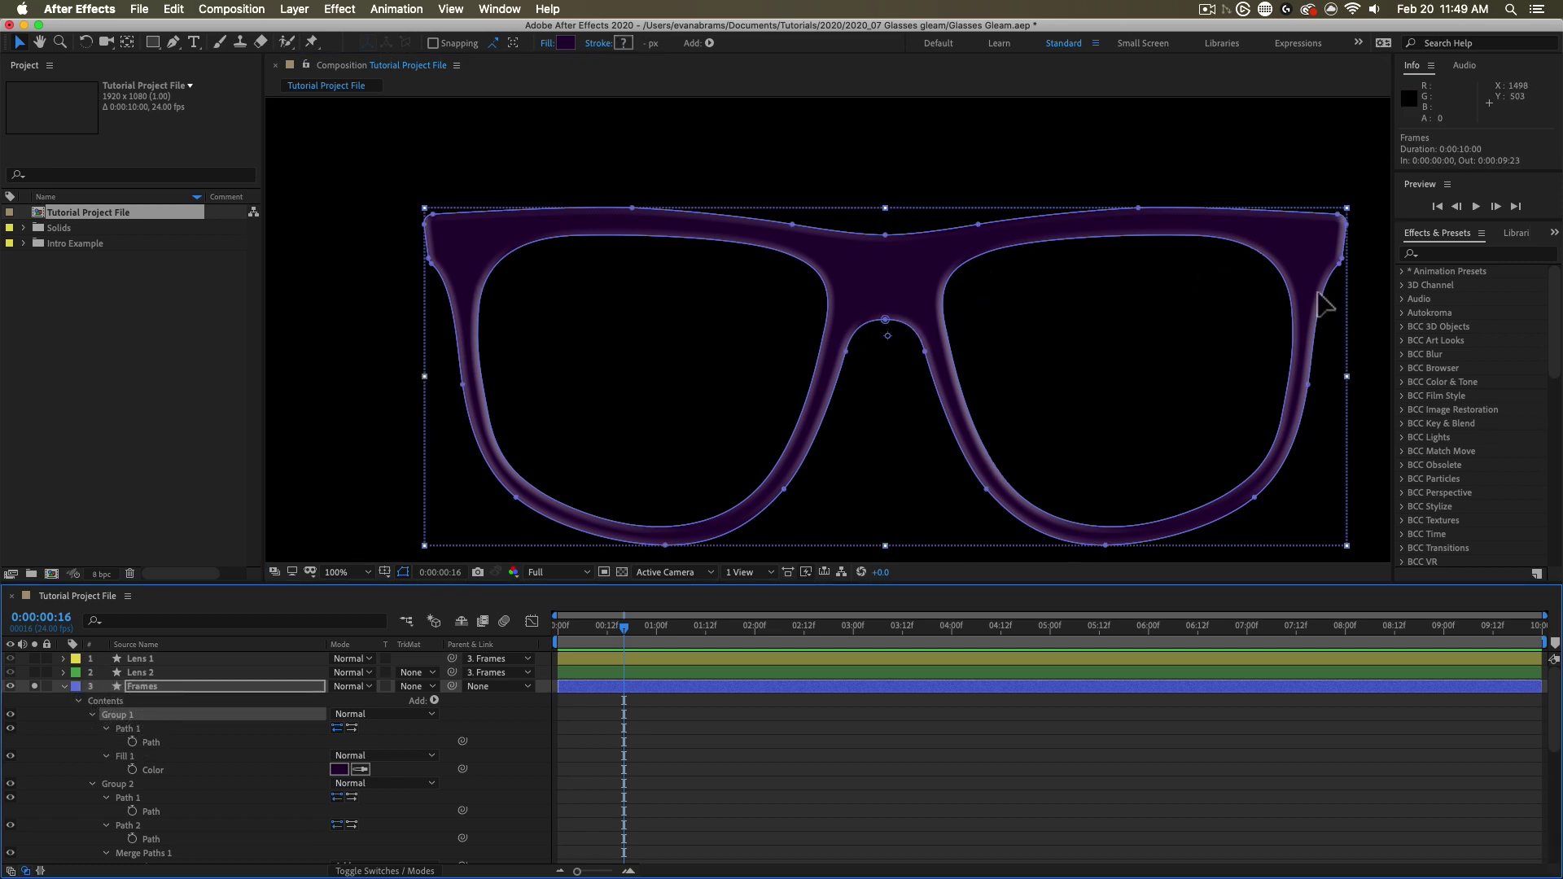
click(167, 780)
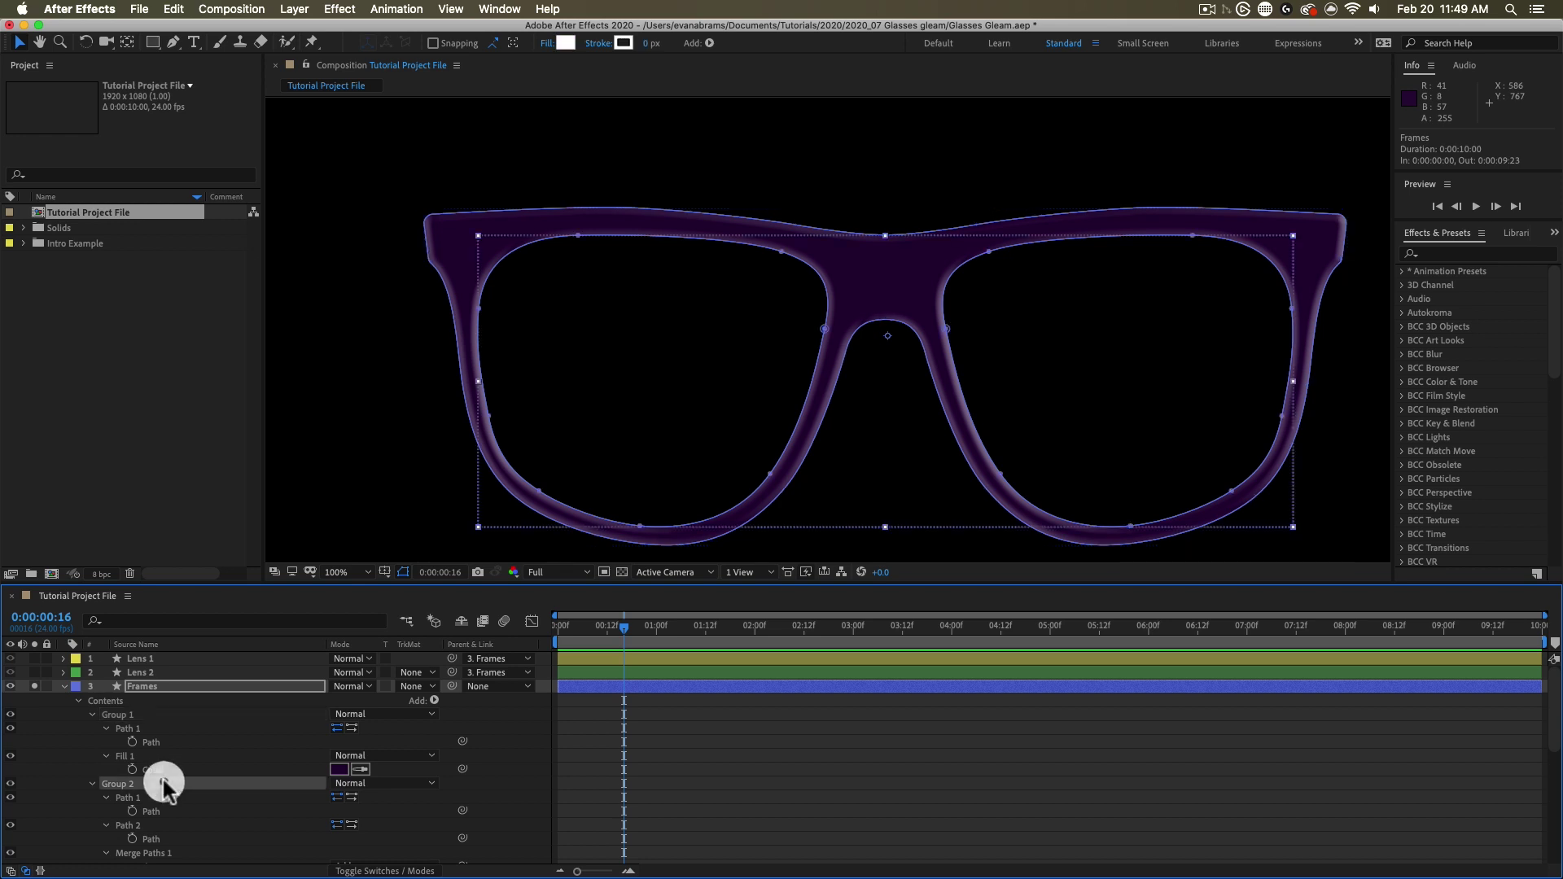
scroll(162, 780, down, 2)
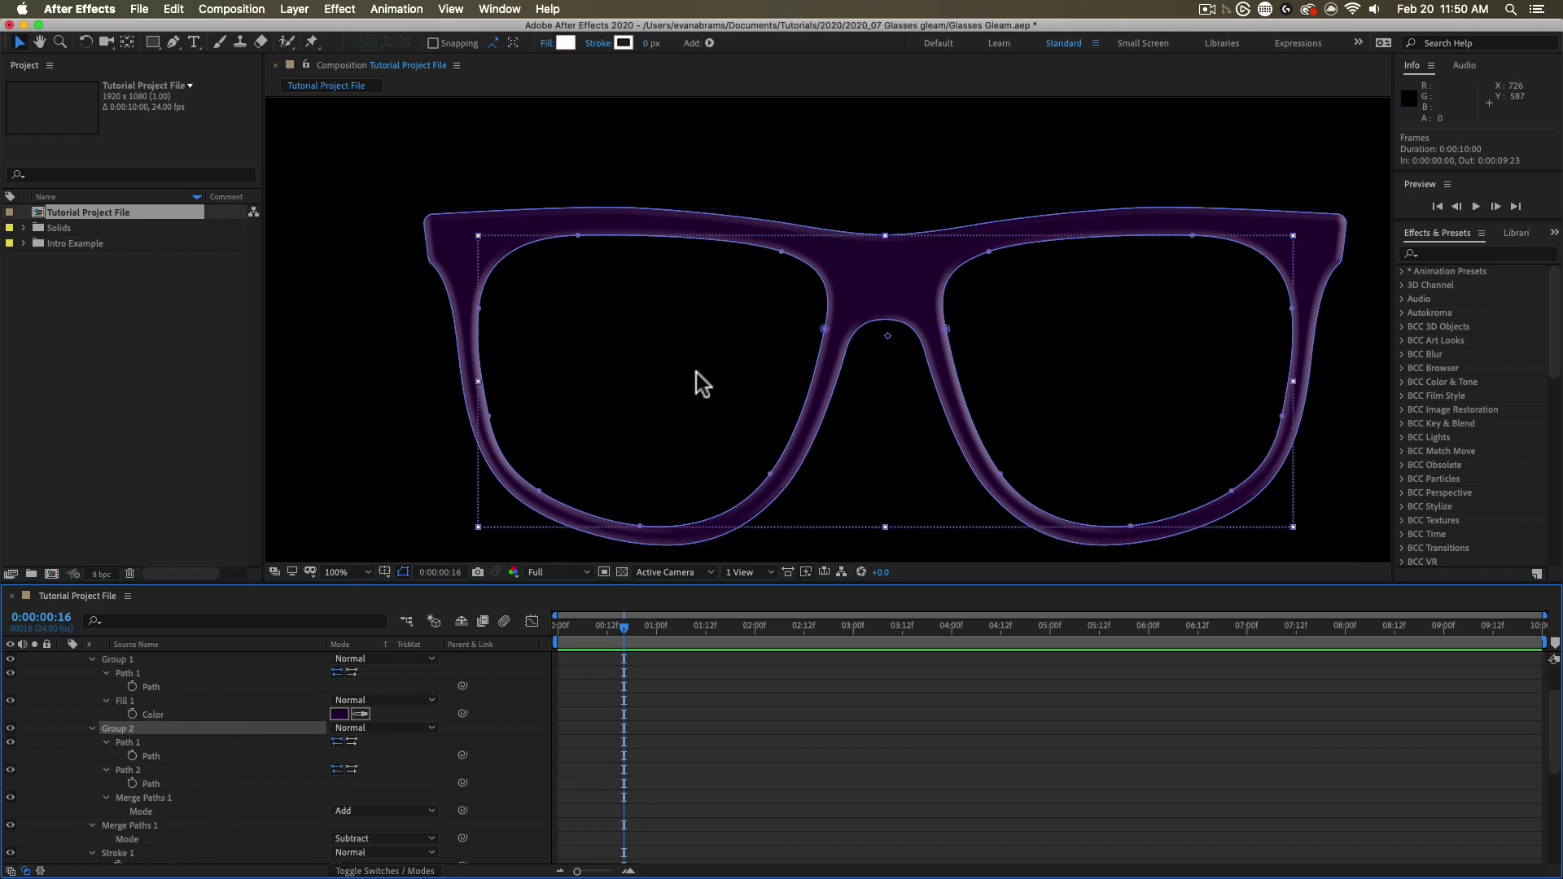
scroll(197, 689, up, 2)
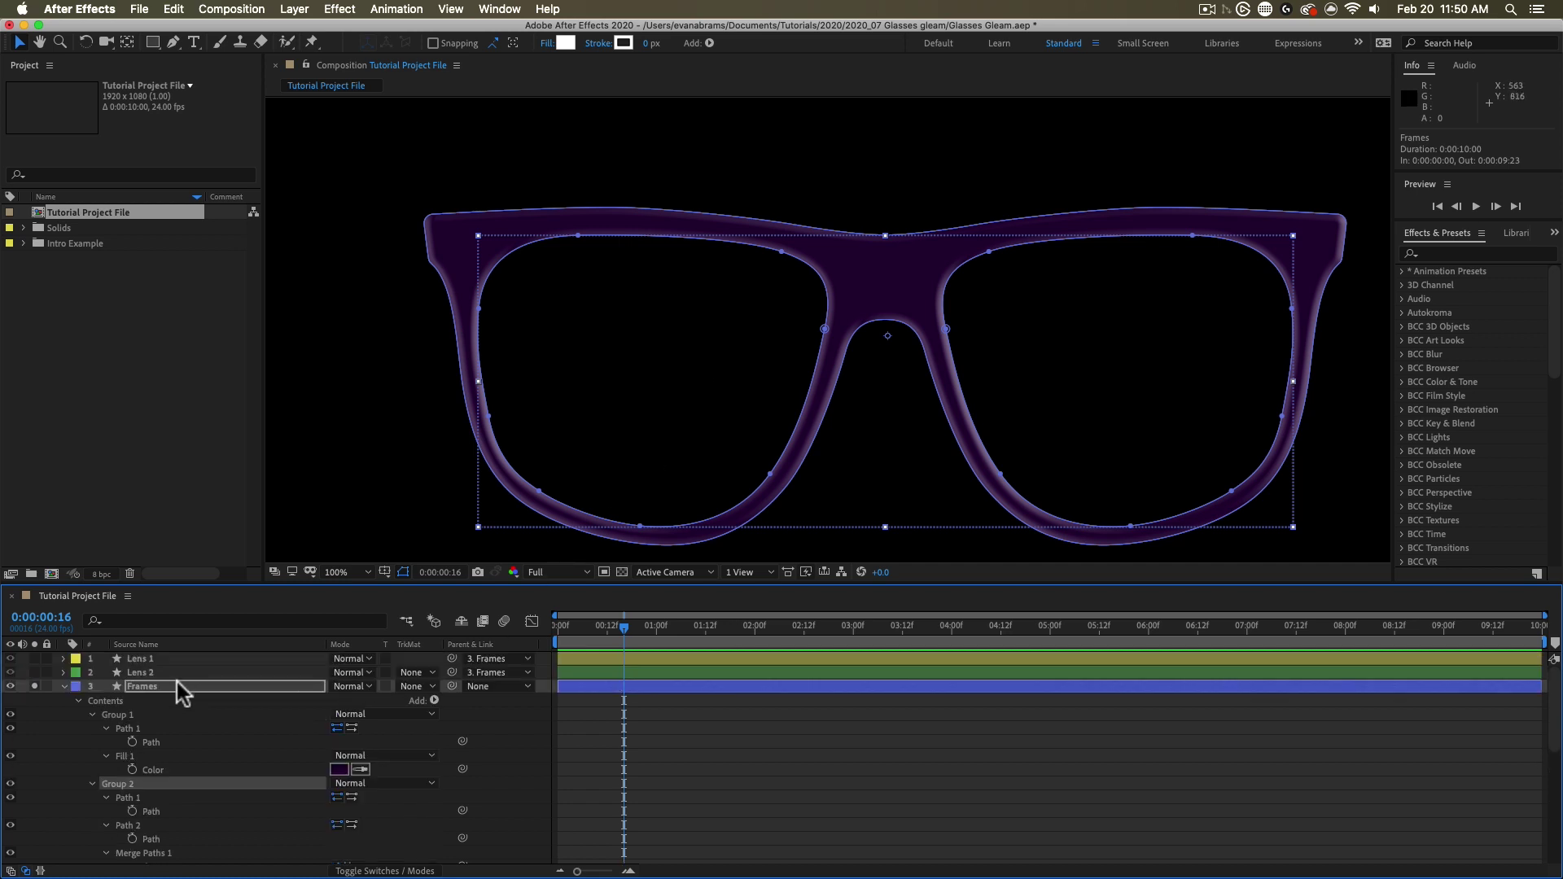
Step: Inspect the Frames Bevel and Emboss style (Inner Bevel, Smooth, size 10) and its highlight/shadow modes
click(135, 685)
key(u)
key(u)
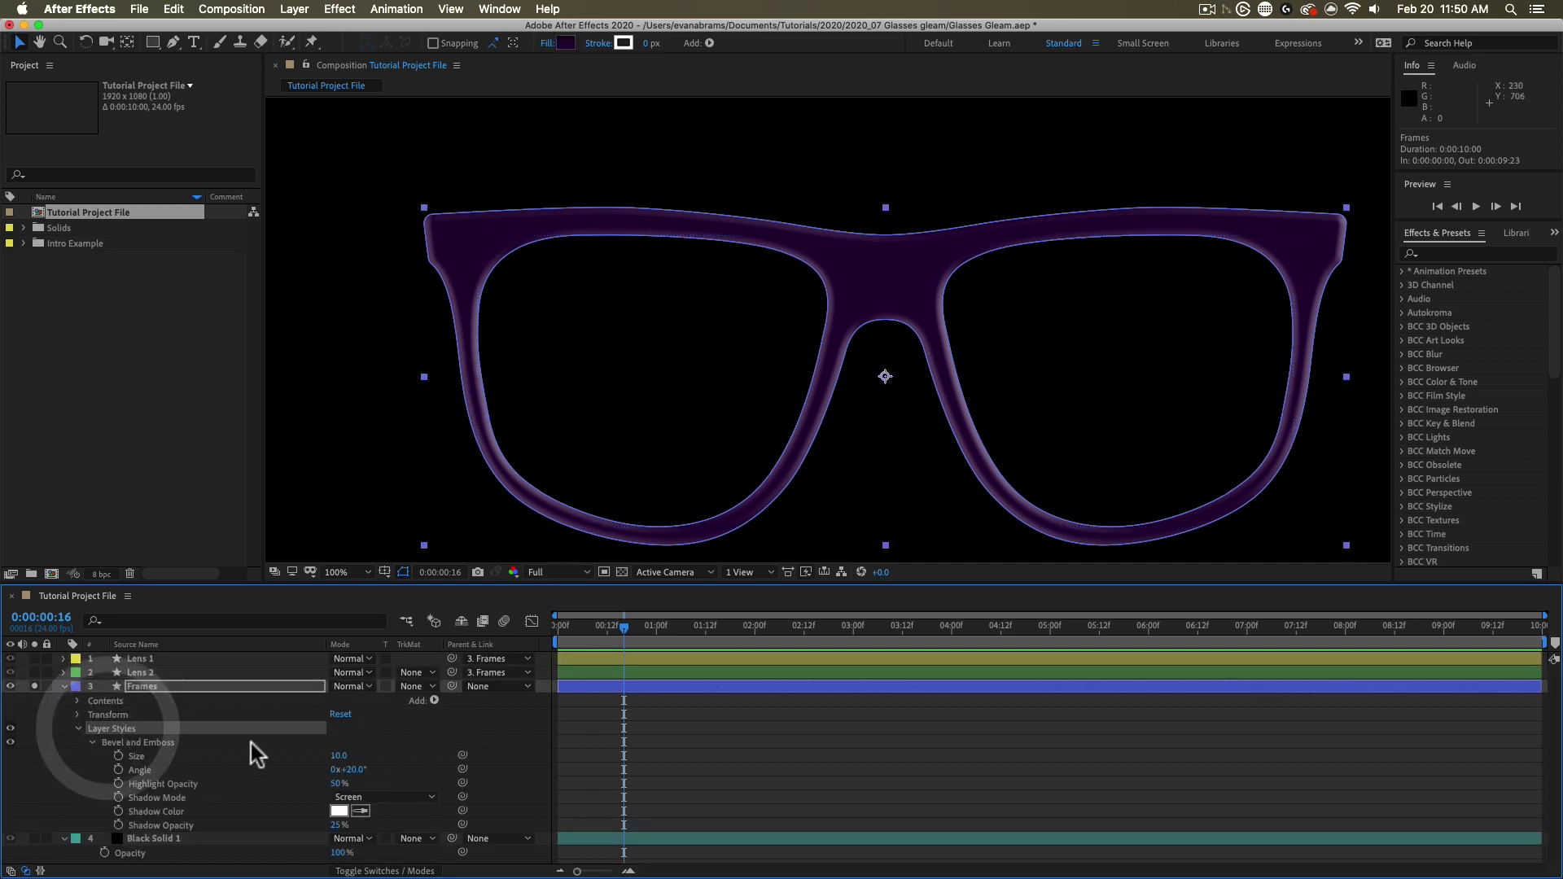
click(137, 741)
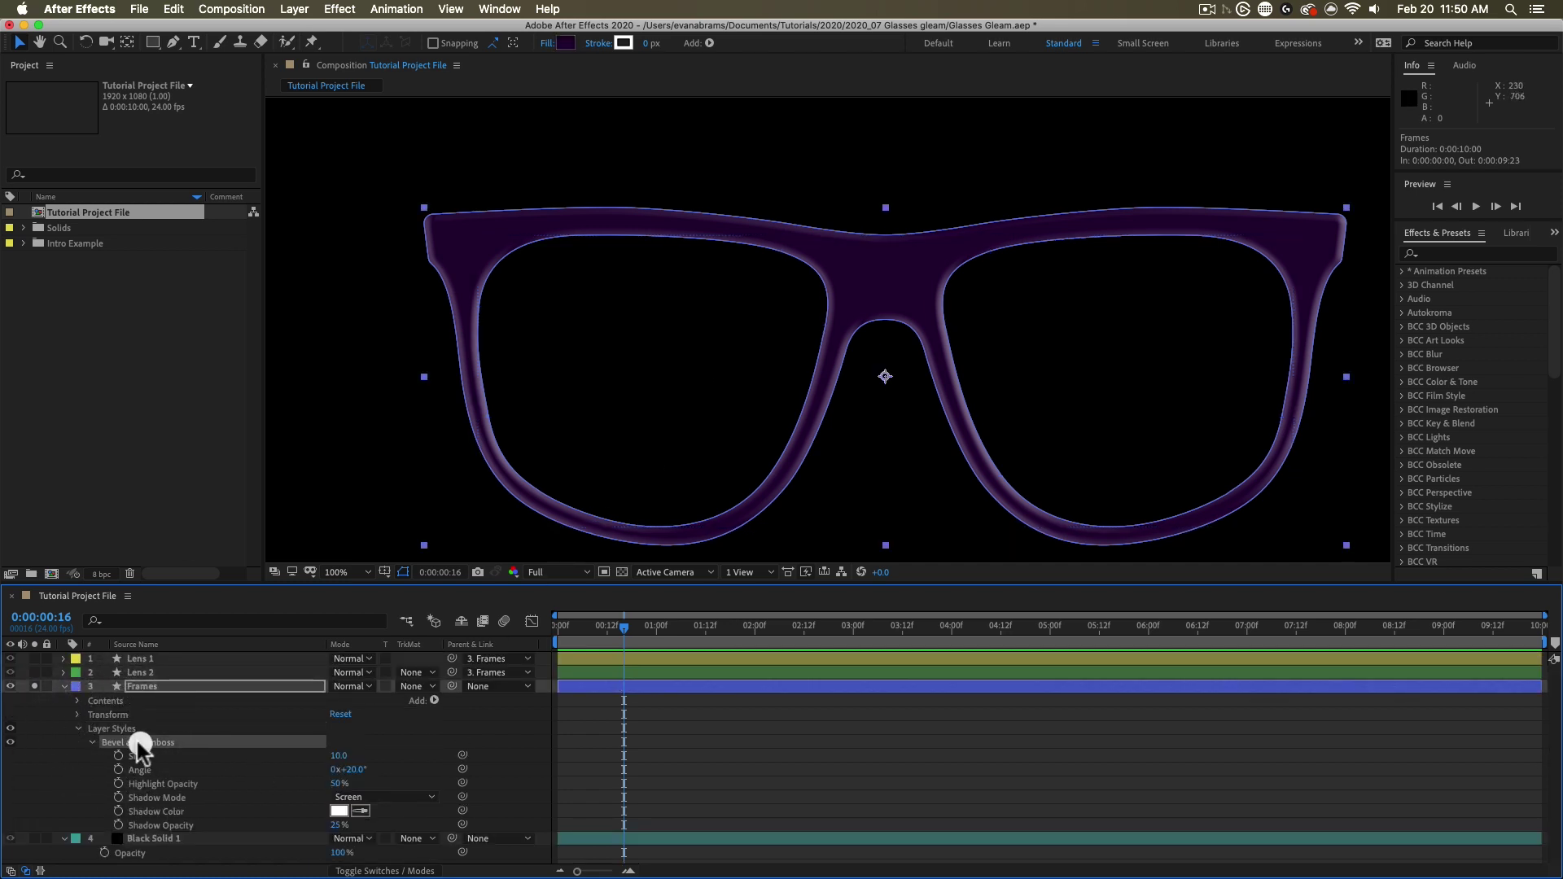
click(92, 743)
click(92, 743)
scroll(325, 742, down, 4)
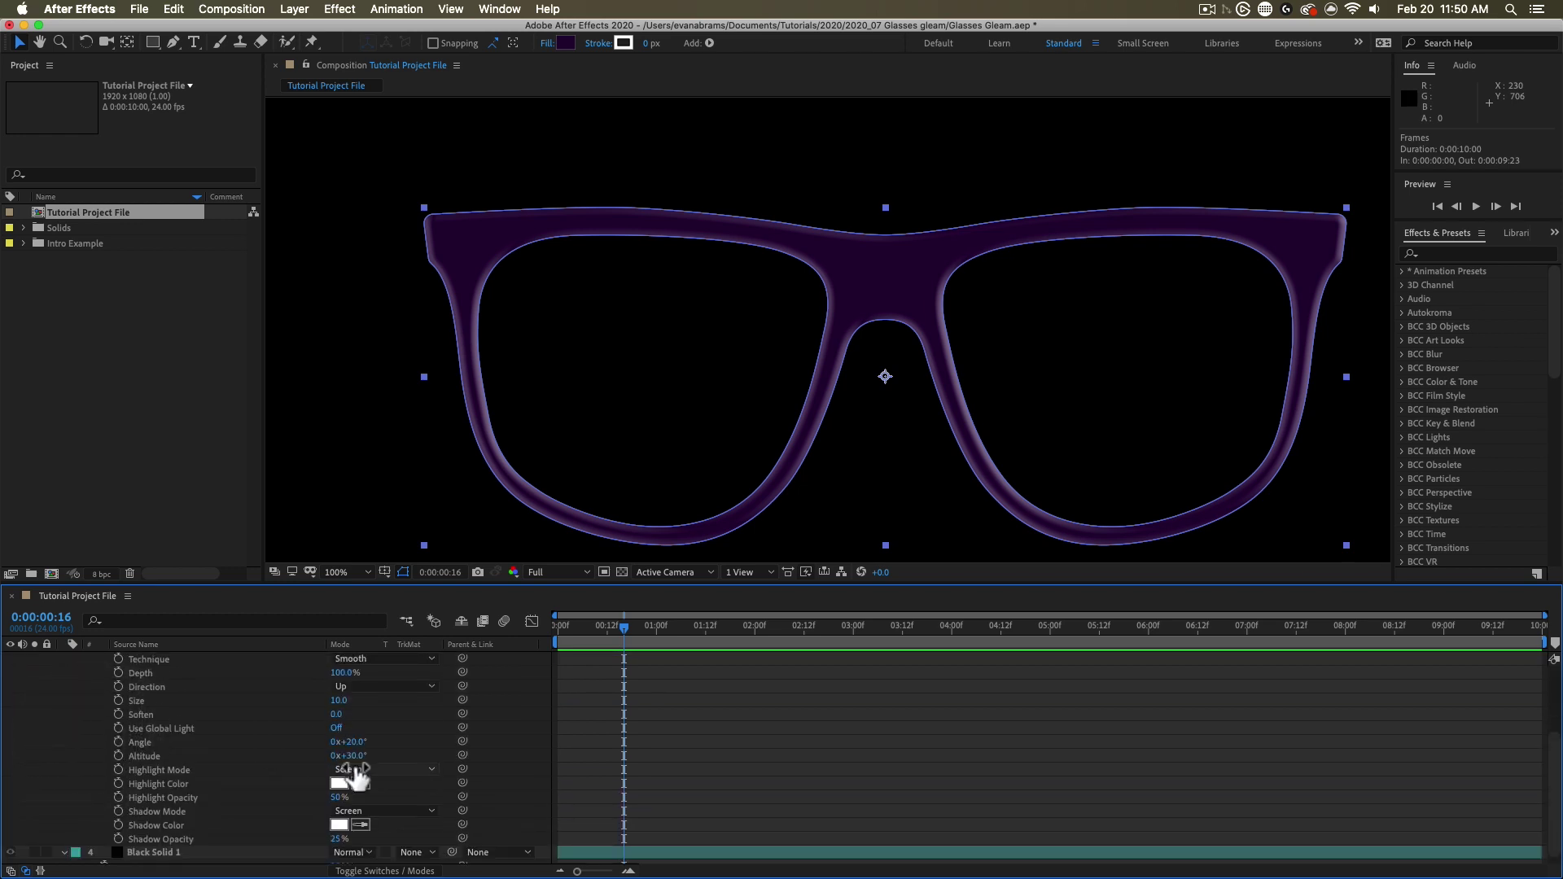
click(204, 769)
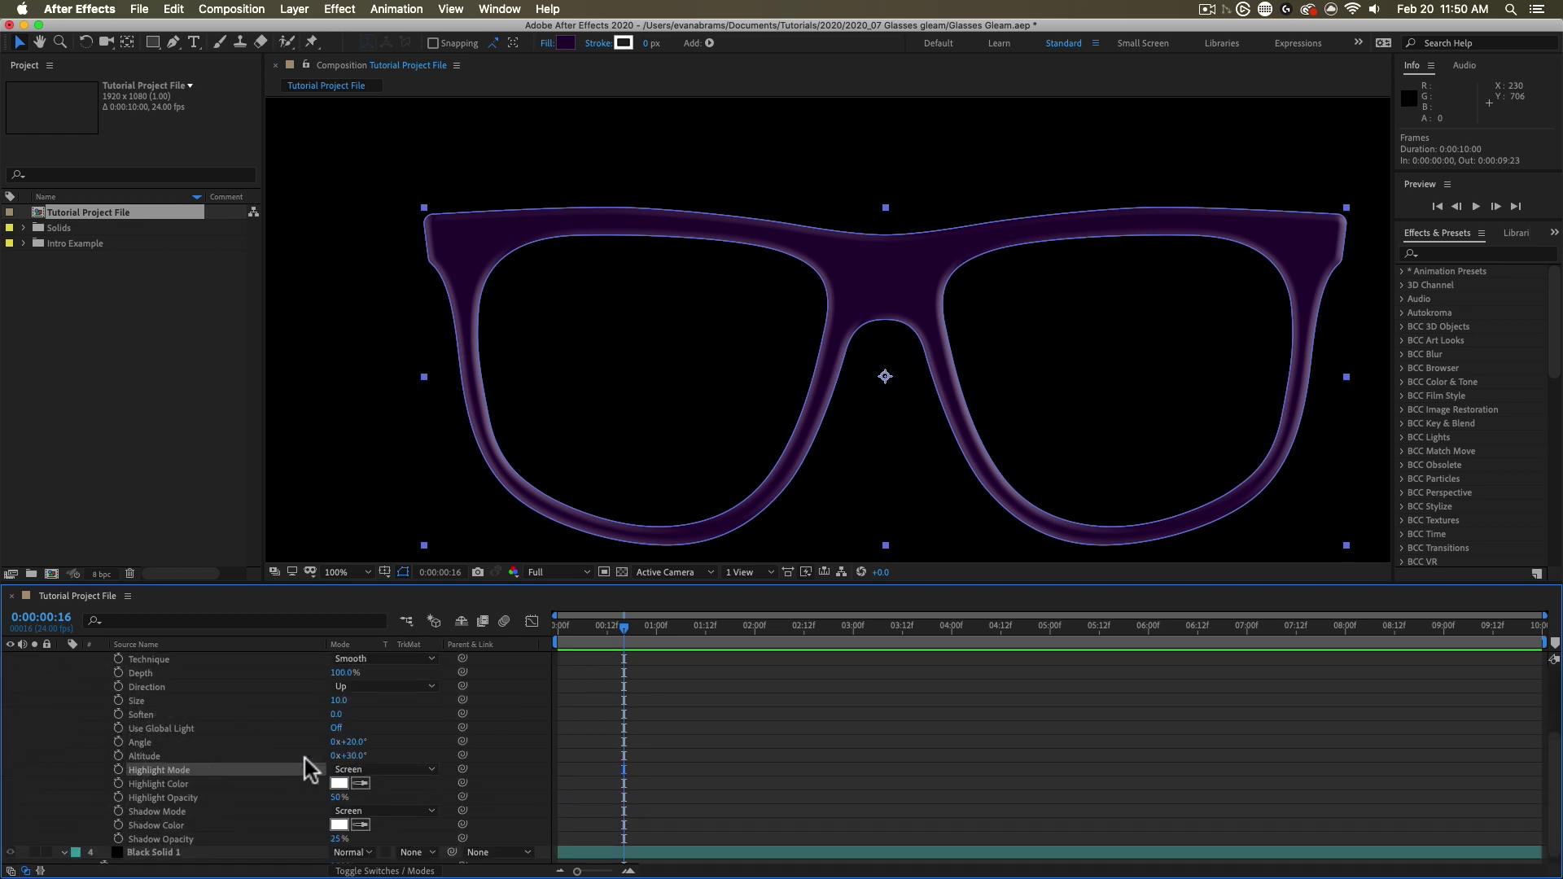
click(184, 811)
click(187, 771)
scroll(228, 720, up, 3)
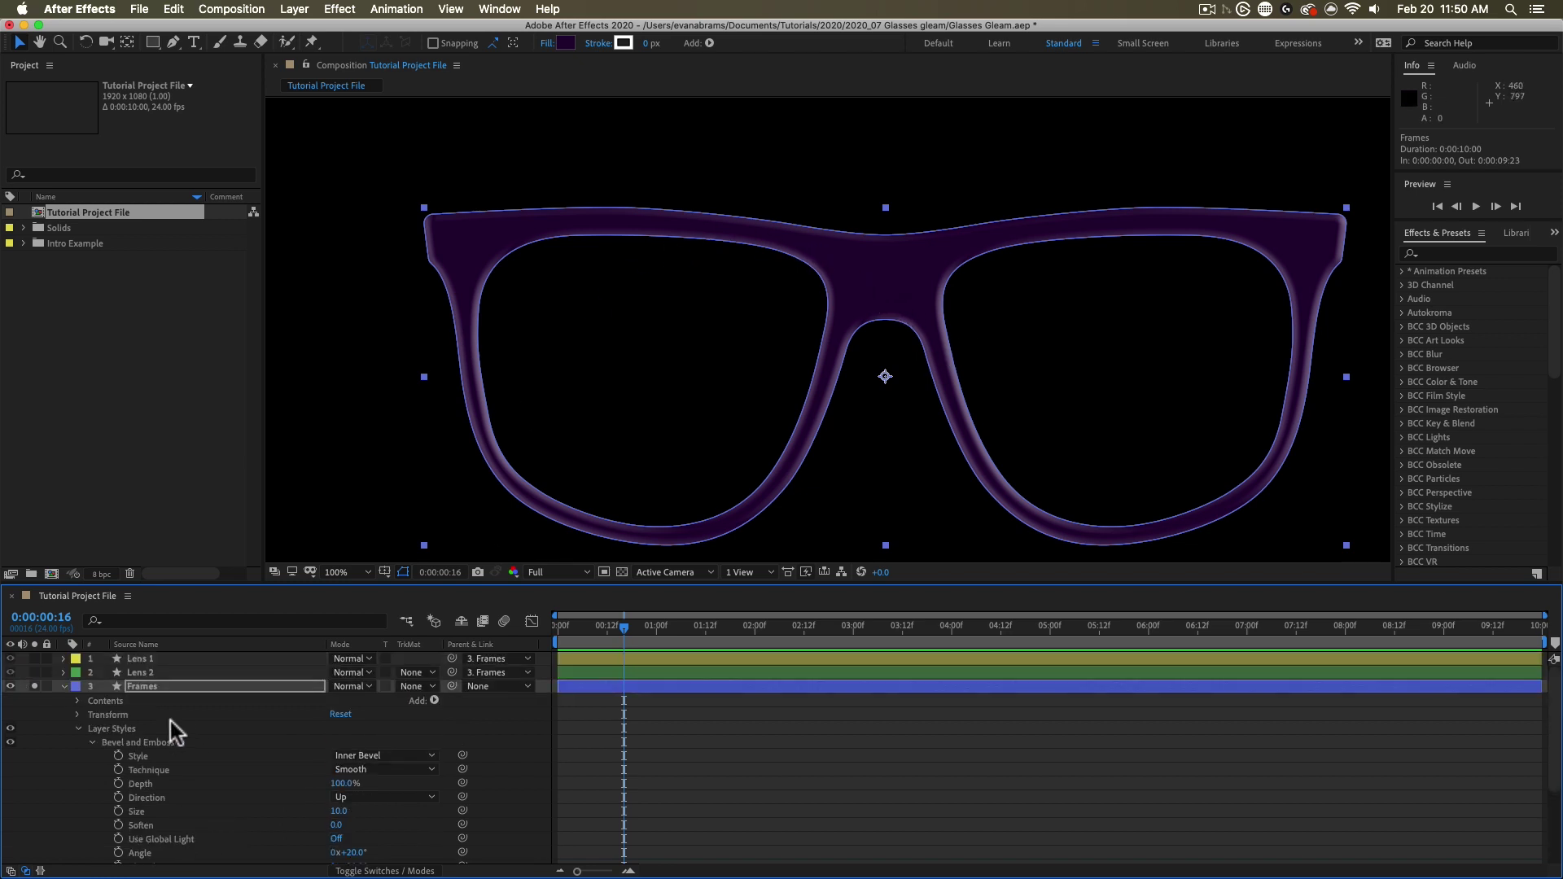
Step: Collapse the Frames properties and solo Lens 2 and Lens 1 together
click(75, 728)
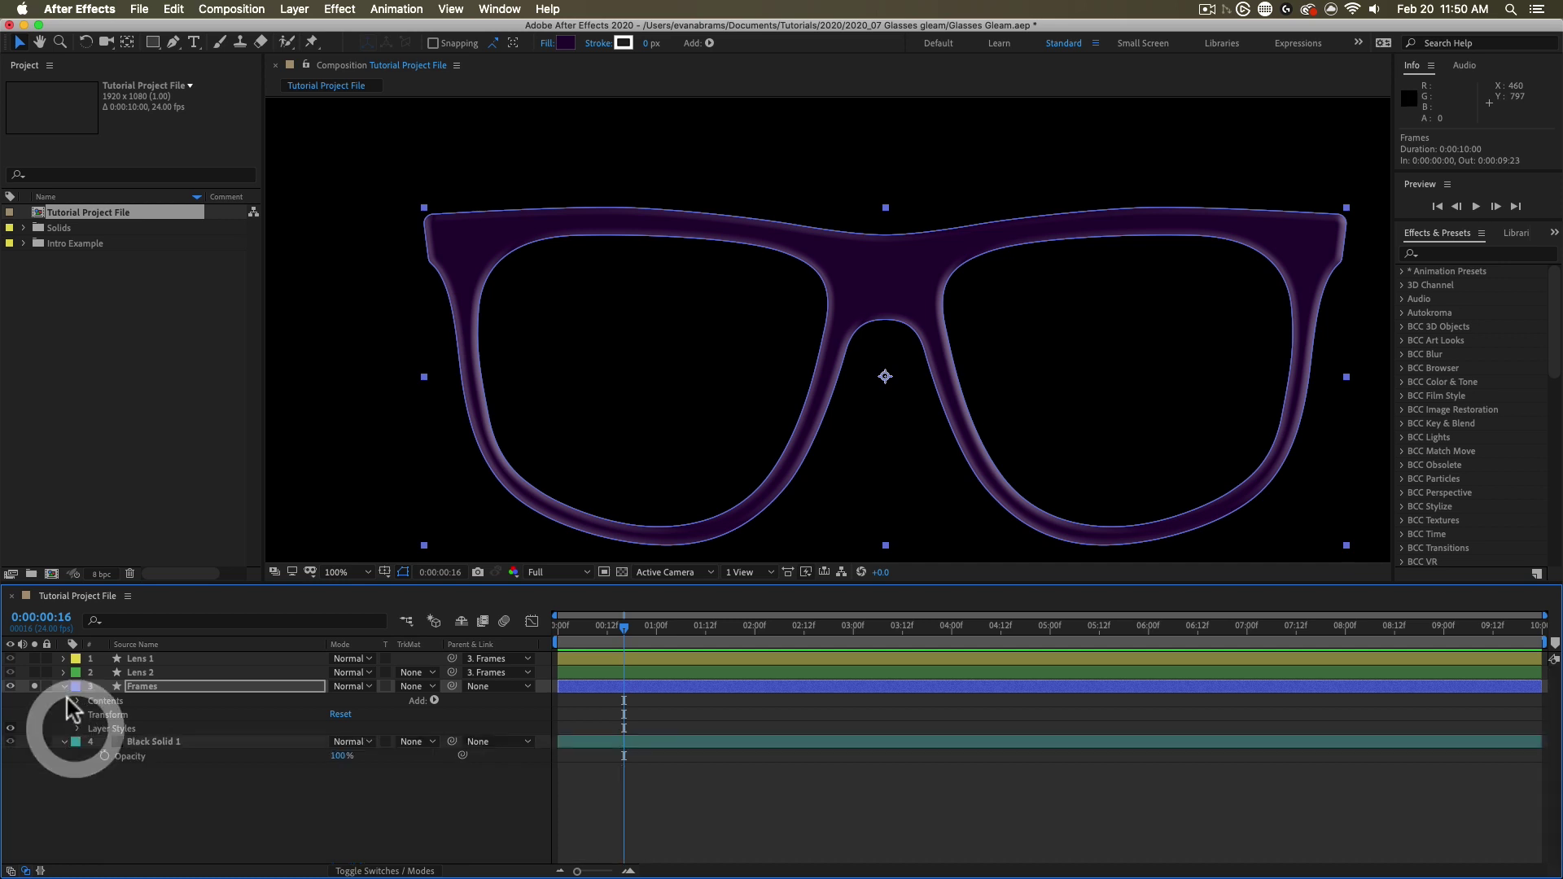
click(64, 687)
click(135, 673)
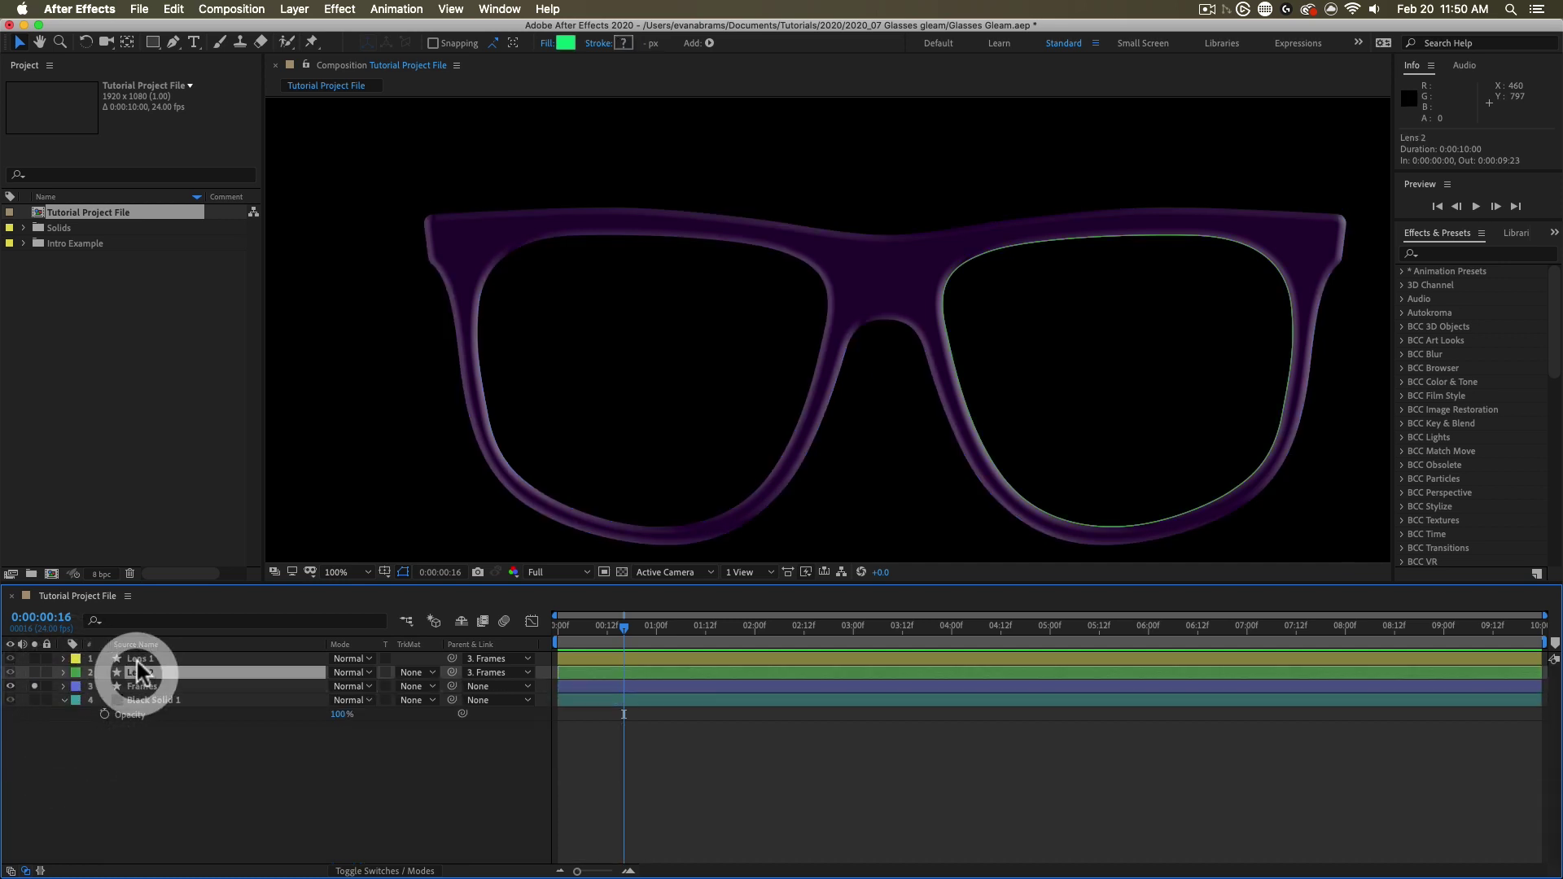
click(33, 673)
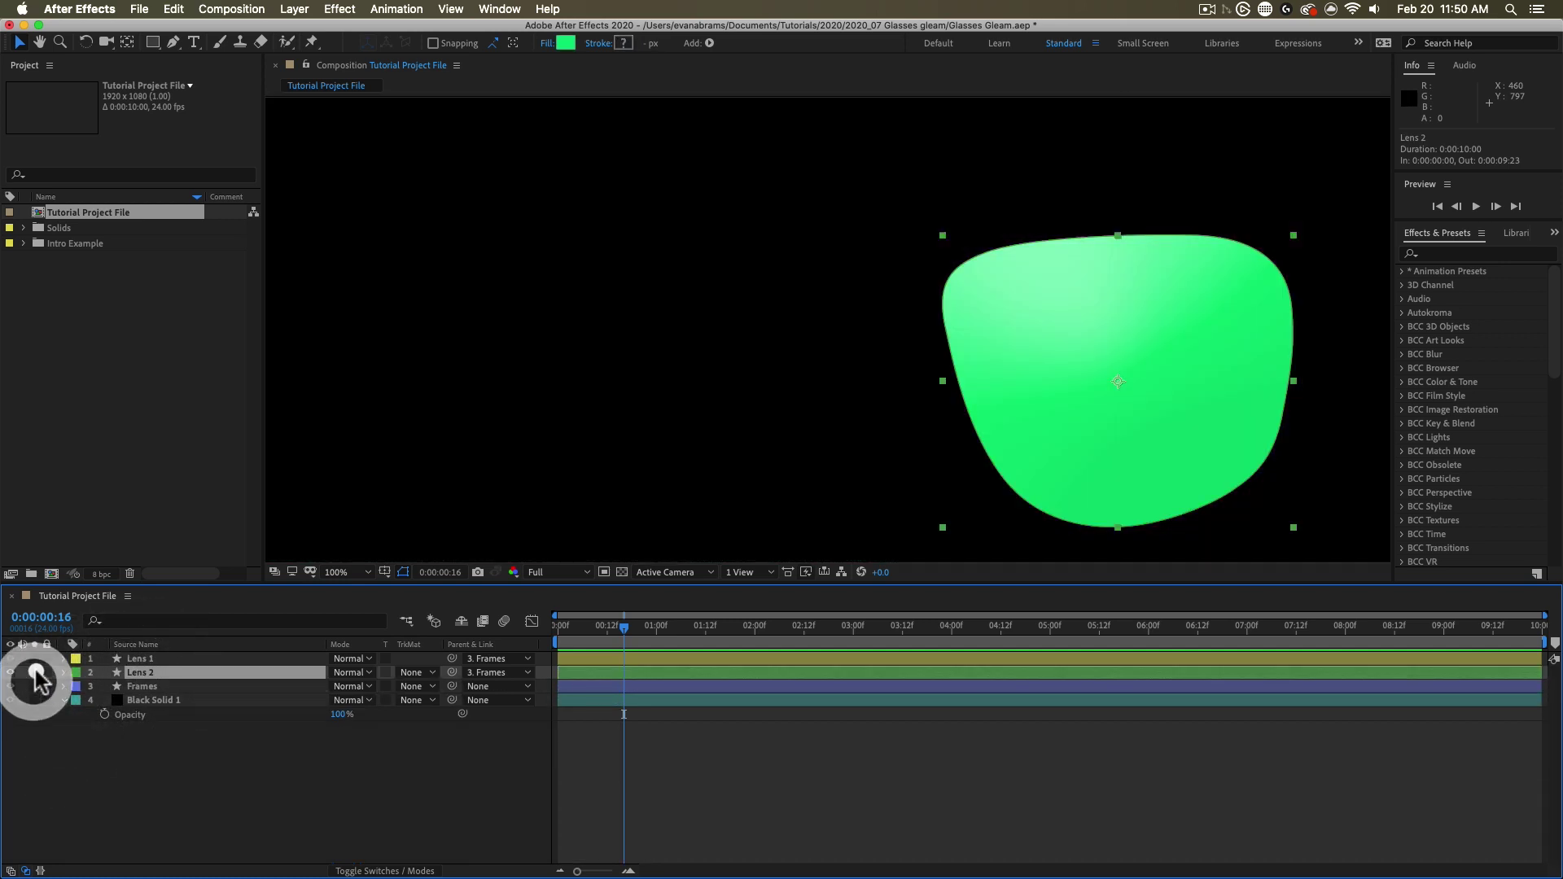
click(33, 658)
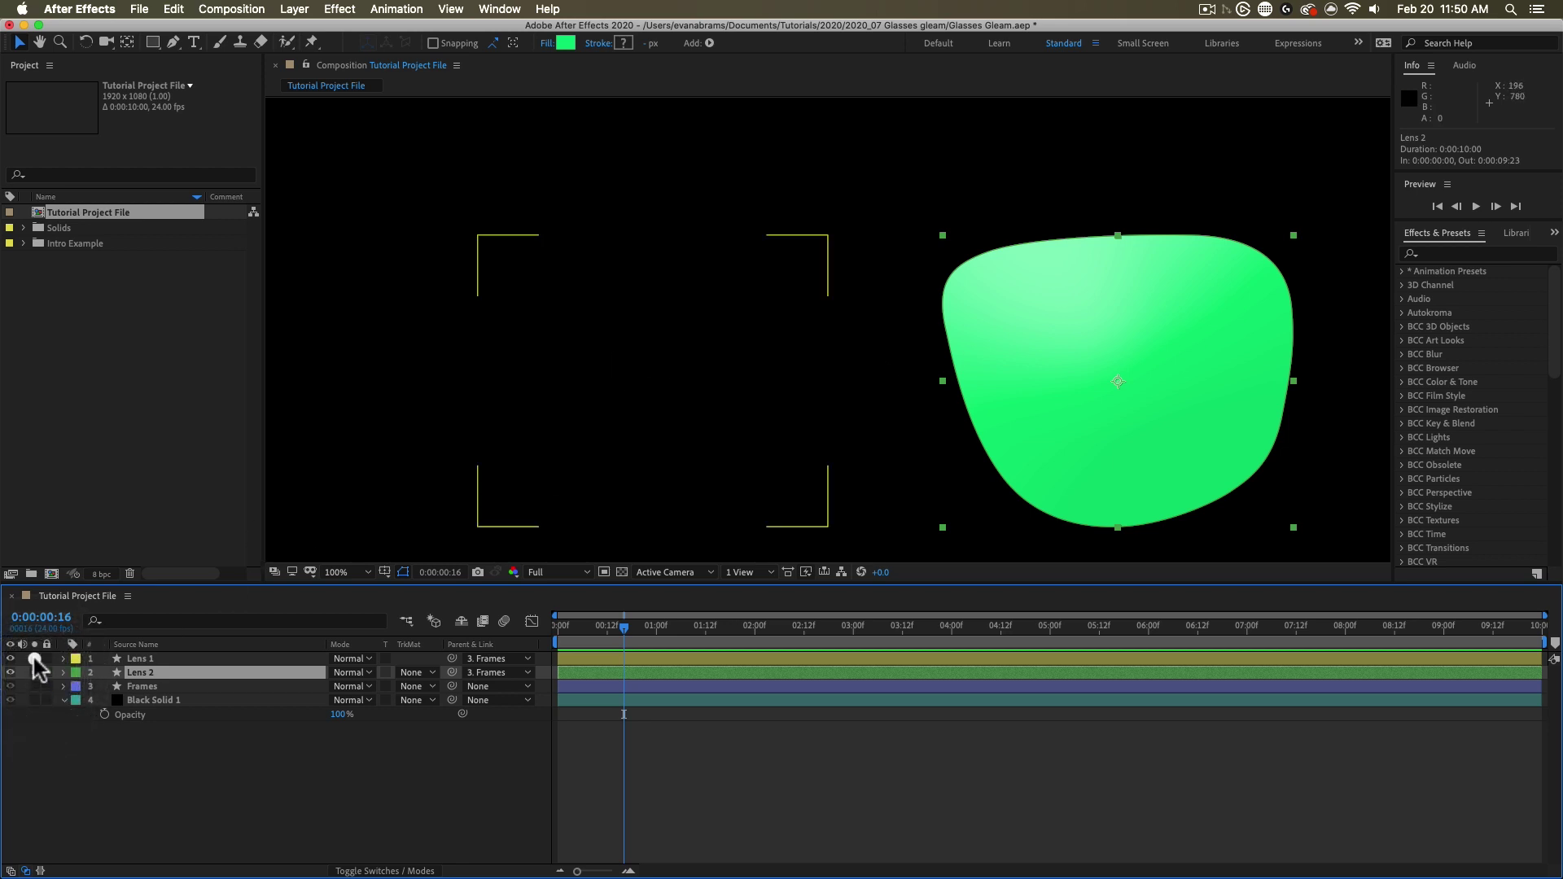
click(684, 264)
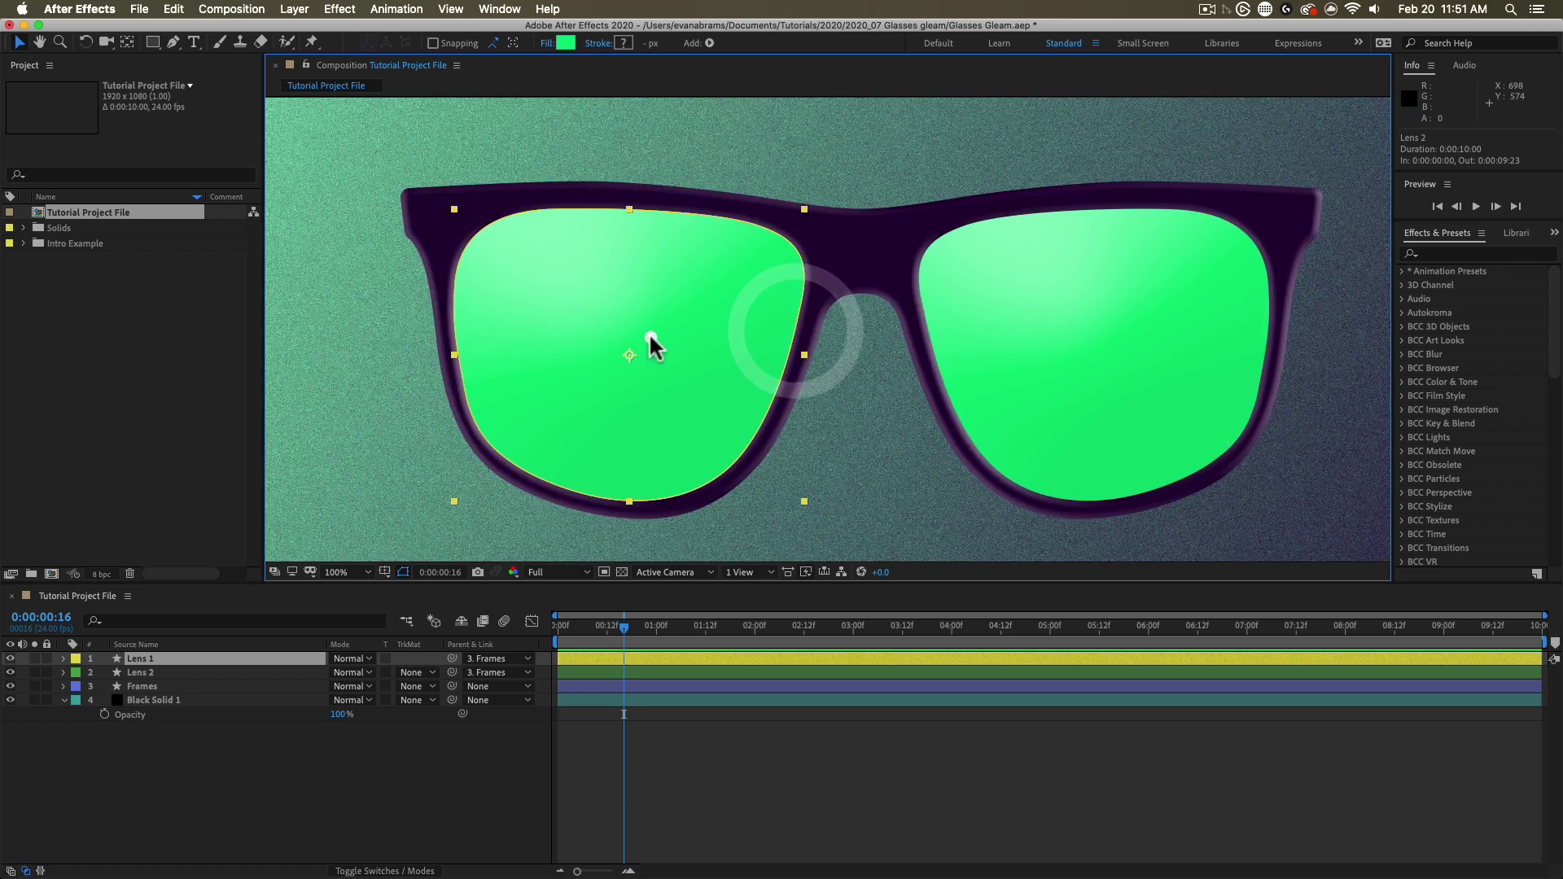
Step: Try a bevel Size of 0 on Lens 1's Bevel and Emboss, then undo back to 250
click(652, 340)
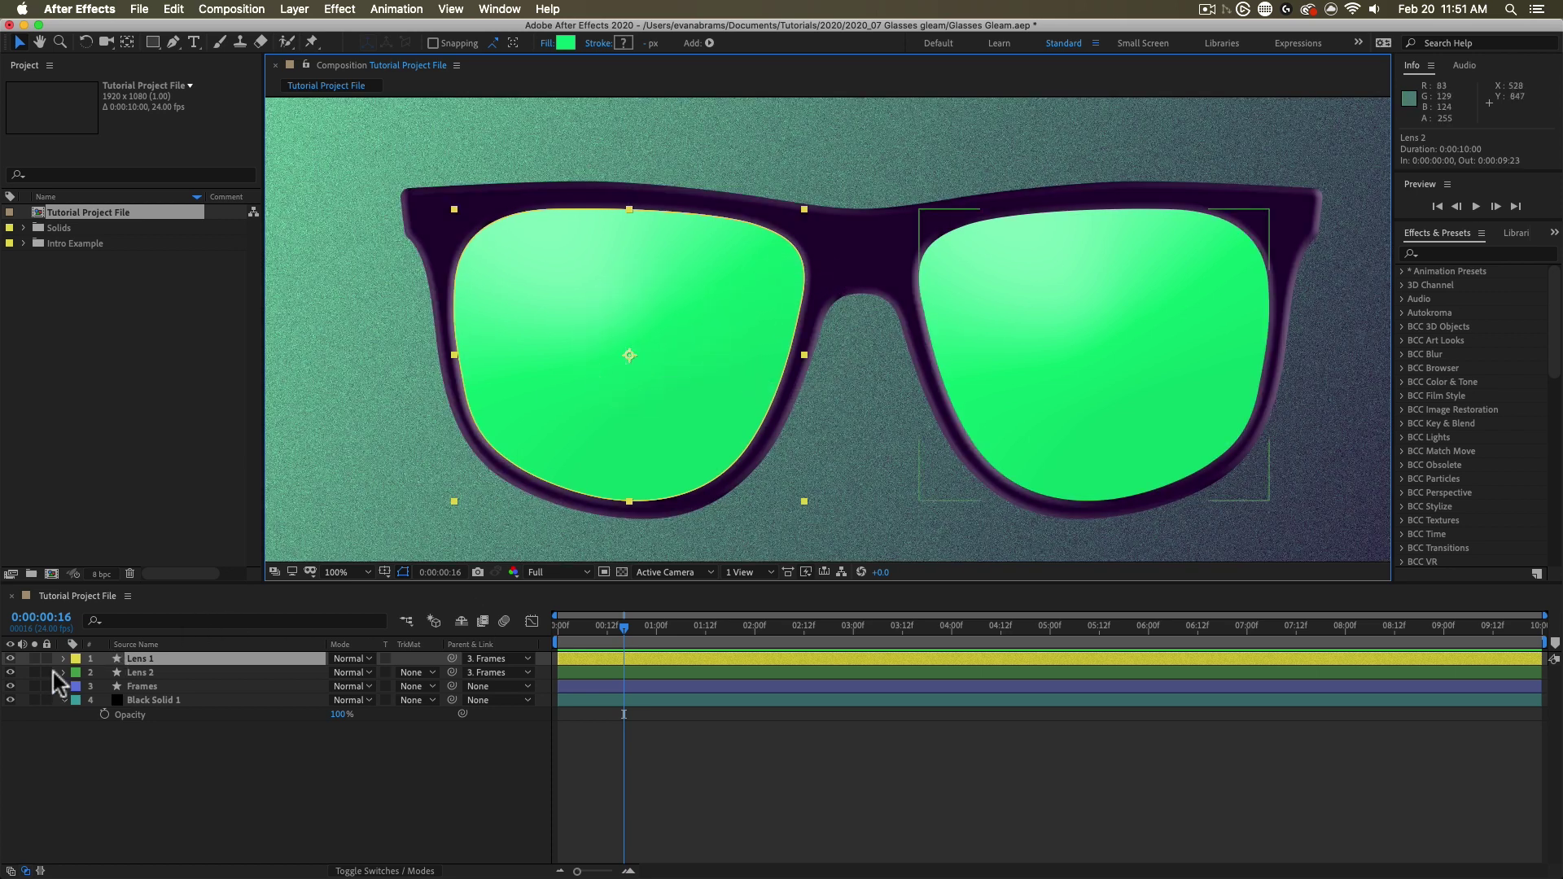
click(62, 658)
click(79, 689)
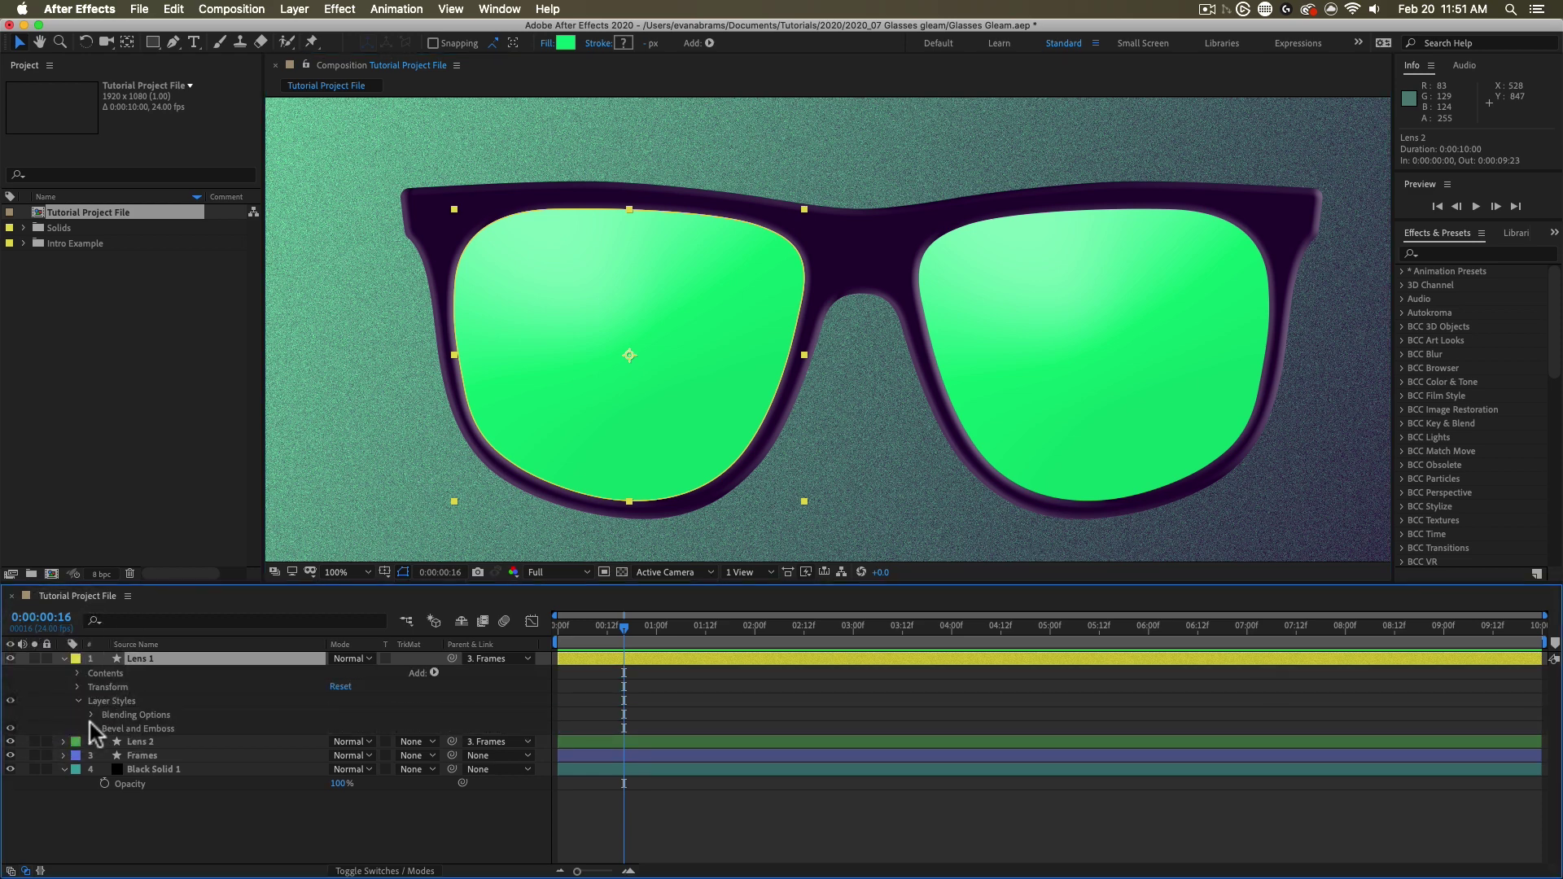
click(90, 723)
click(155, 730)
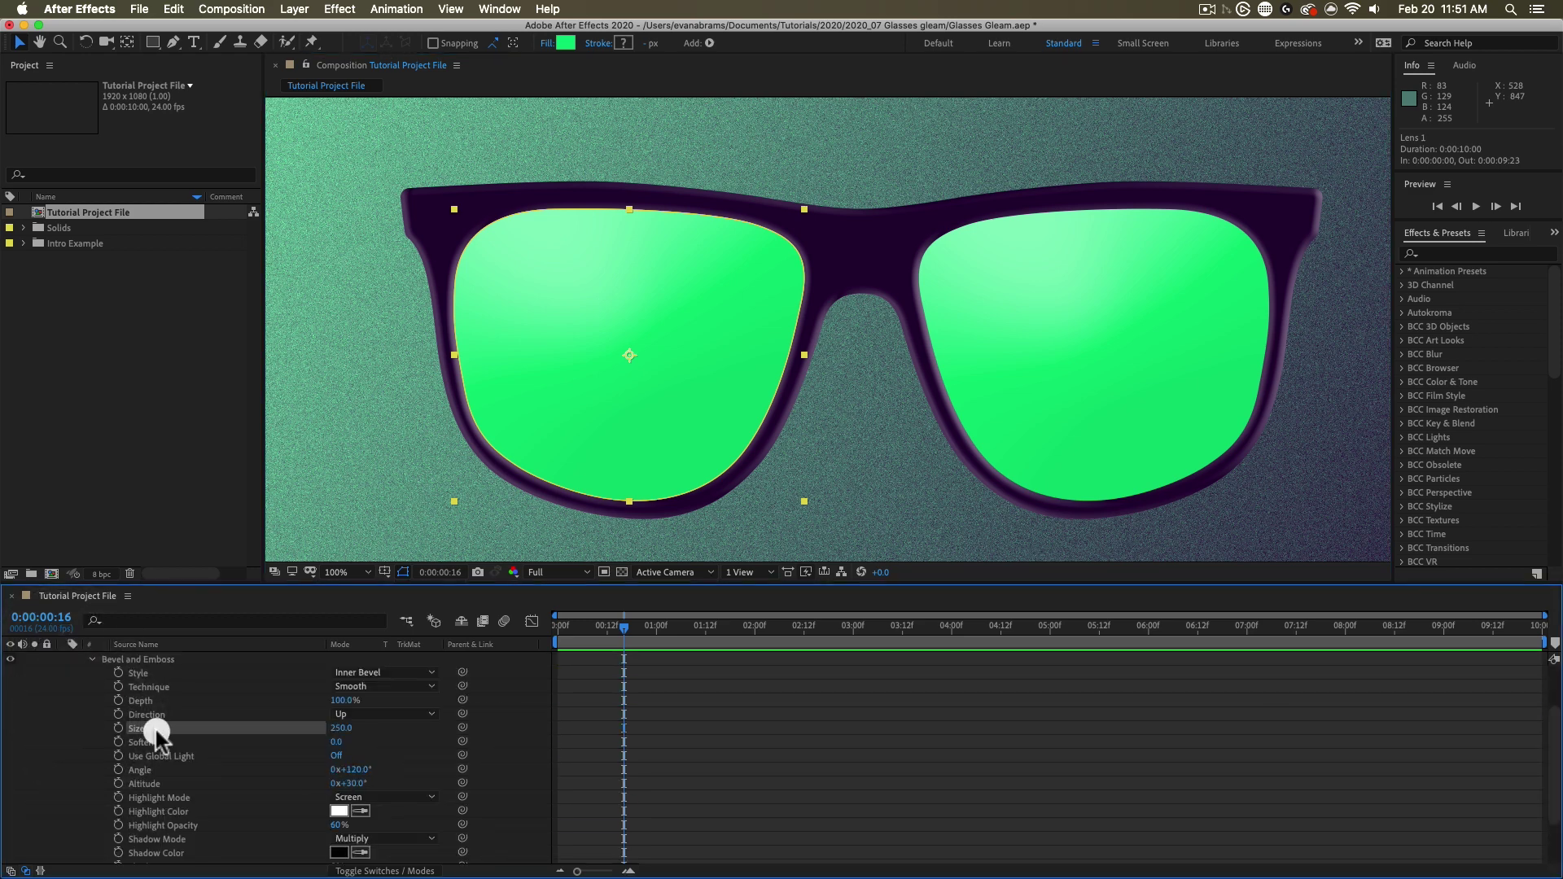
click(340, 728)
text(0)
key(Return)
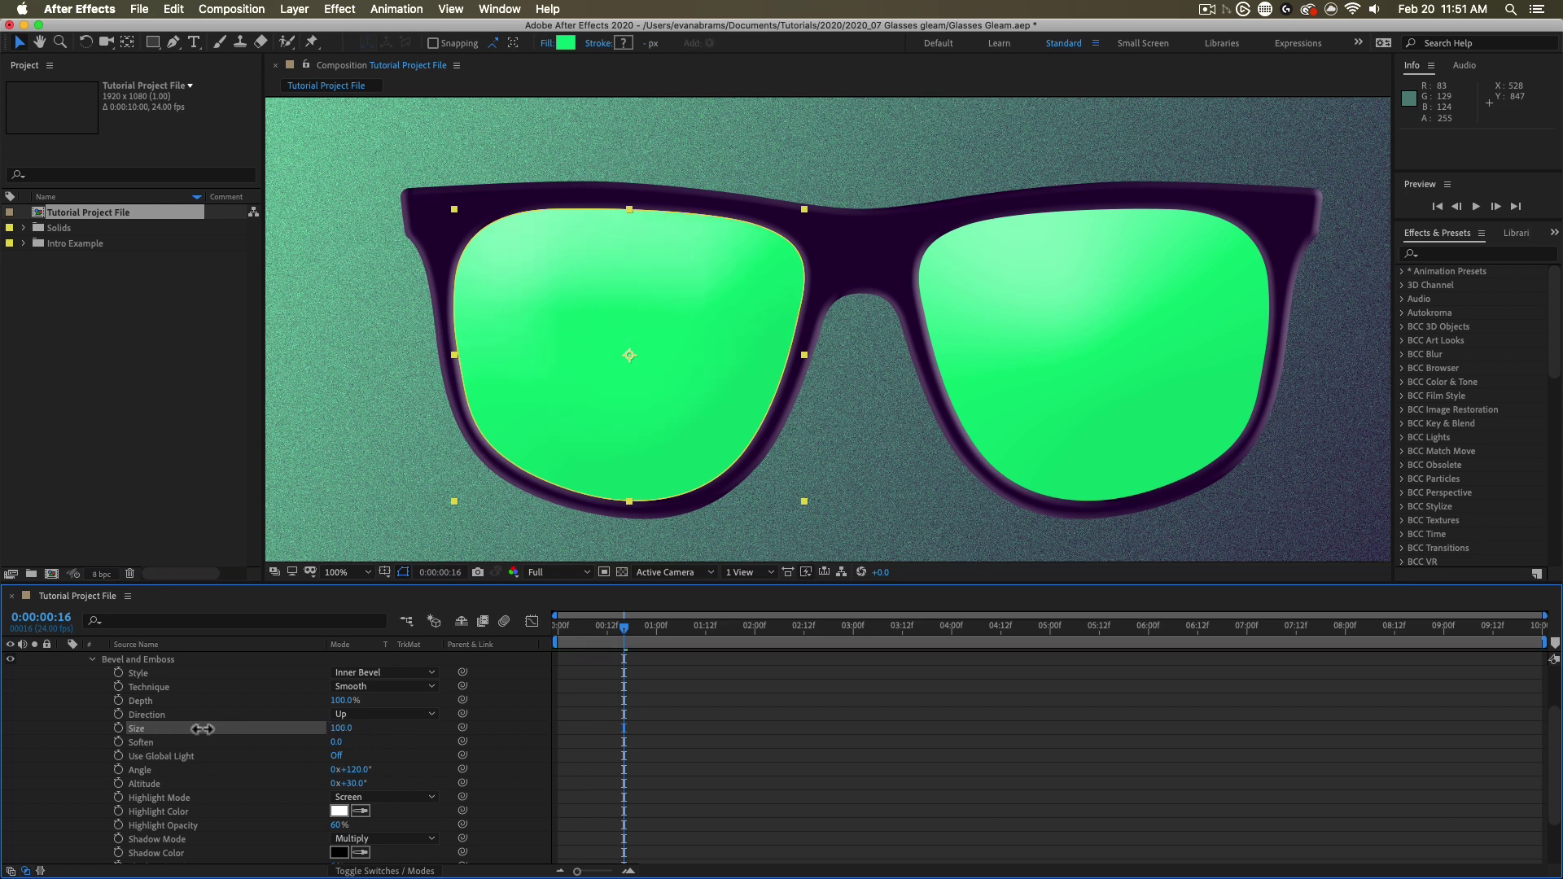
key(super+z)
click(316, 713)
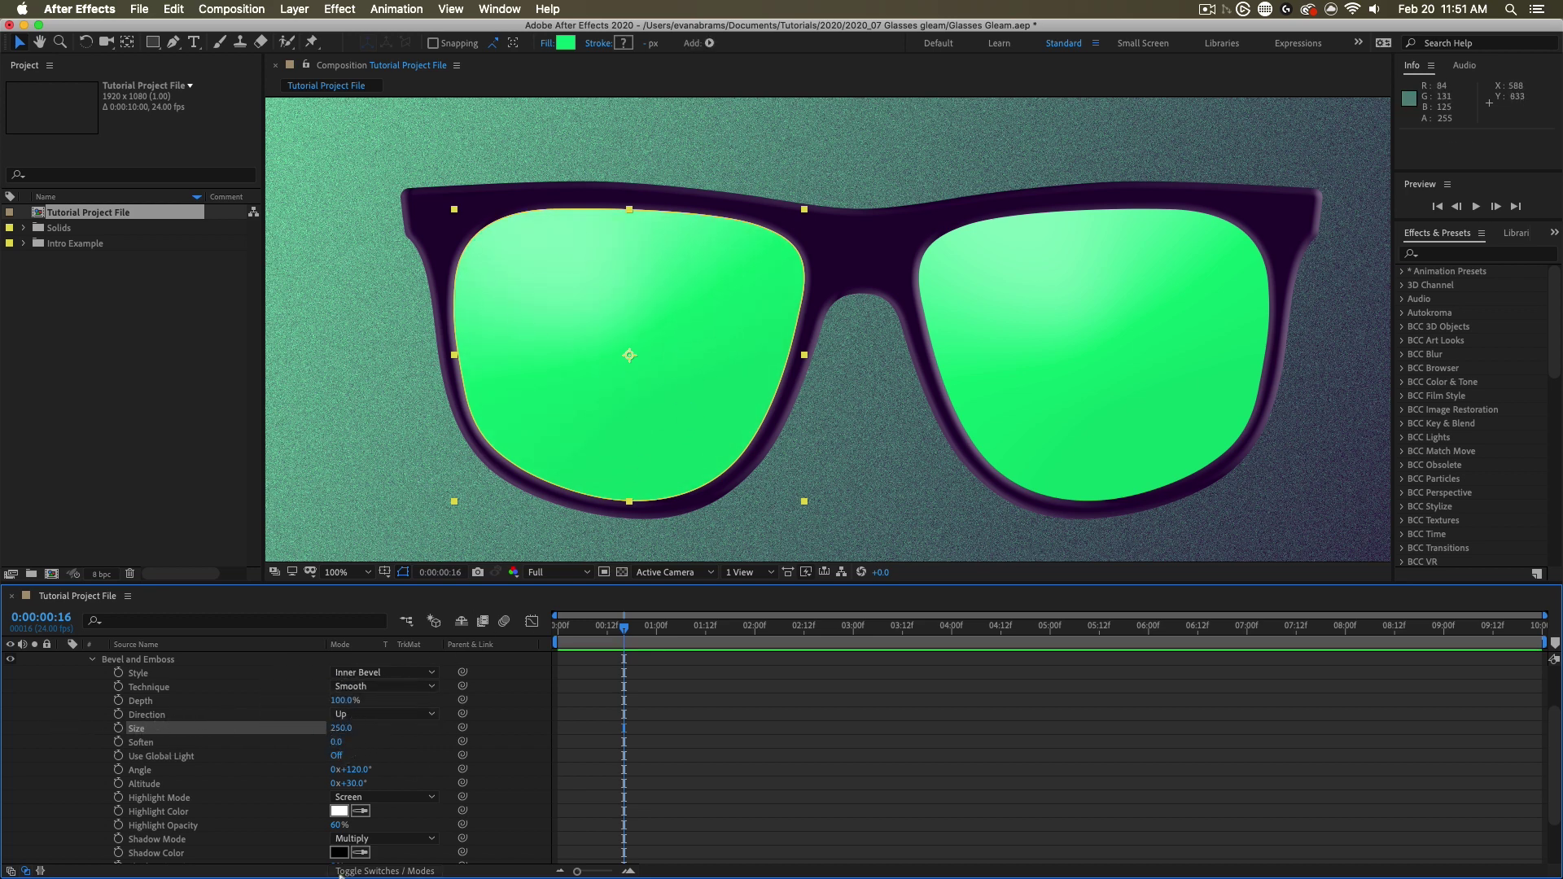
scroll(373, 783, down, 2)
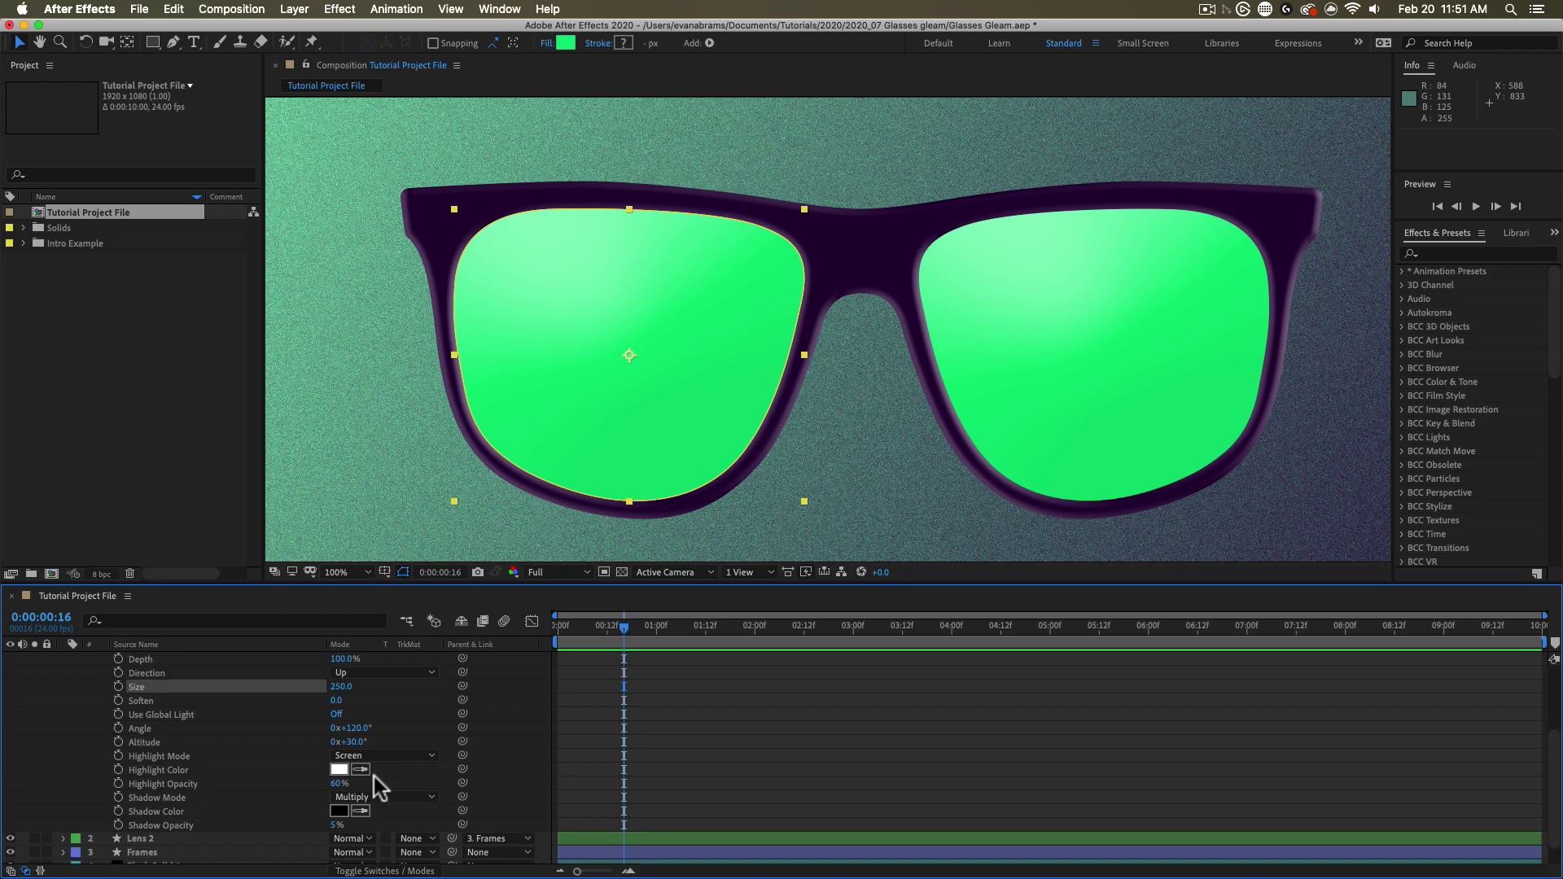
scroll(111, 711, up, 4)
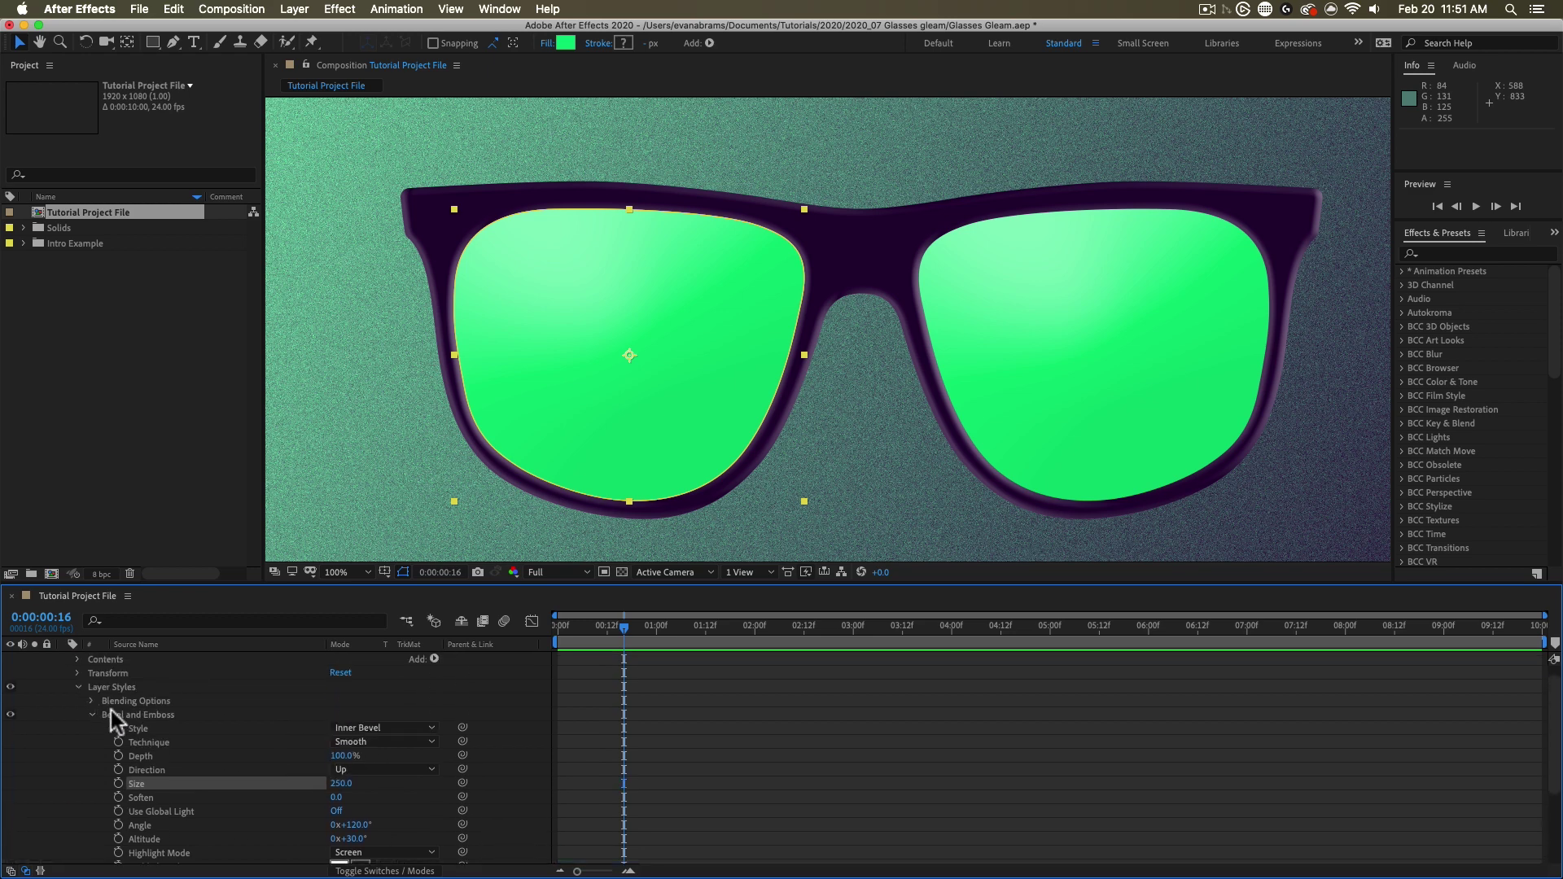
Step: Apply the CC Light Sweep effect to the left lens, Lens 1
key(u)
click(558, 402)
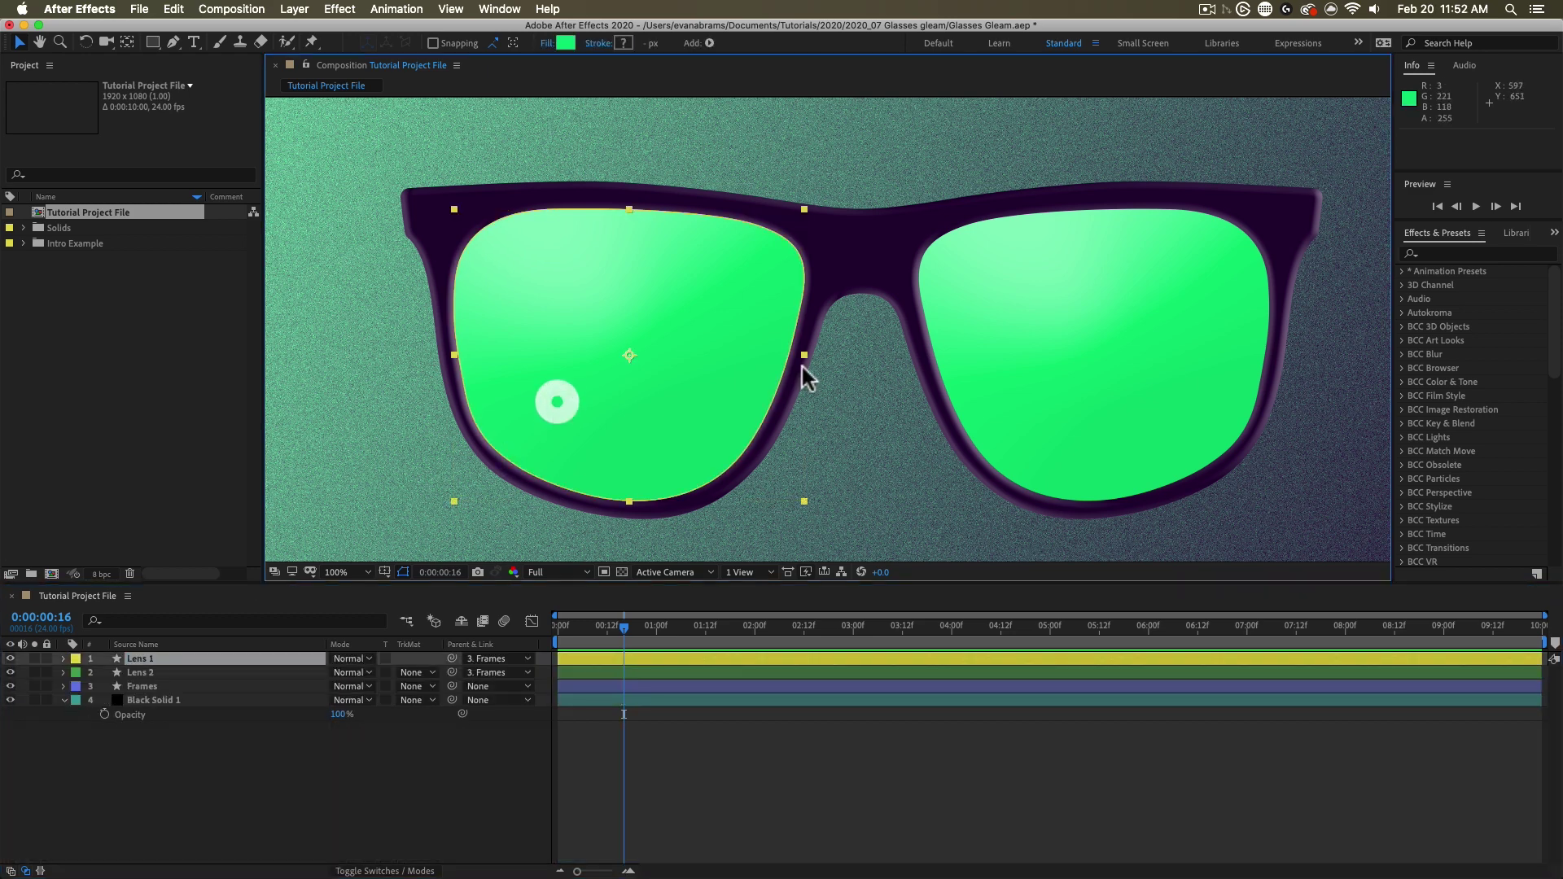
click(1438, 255)
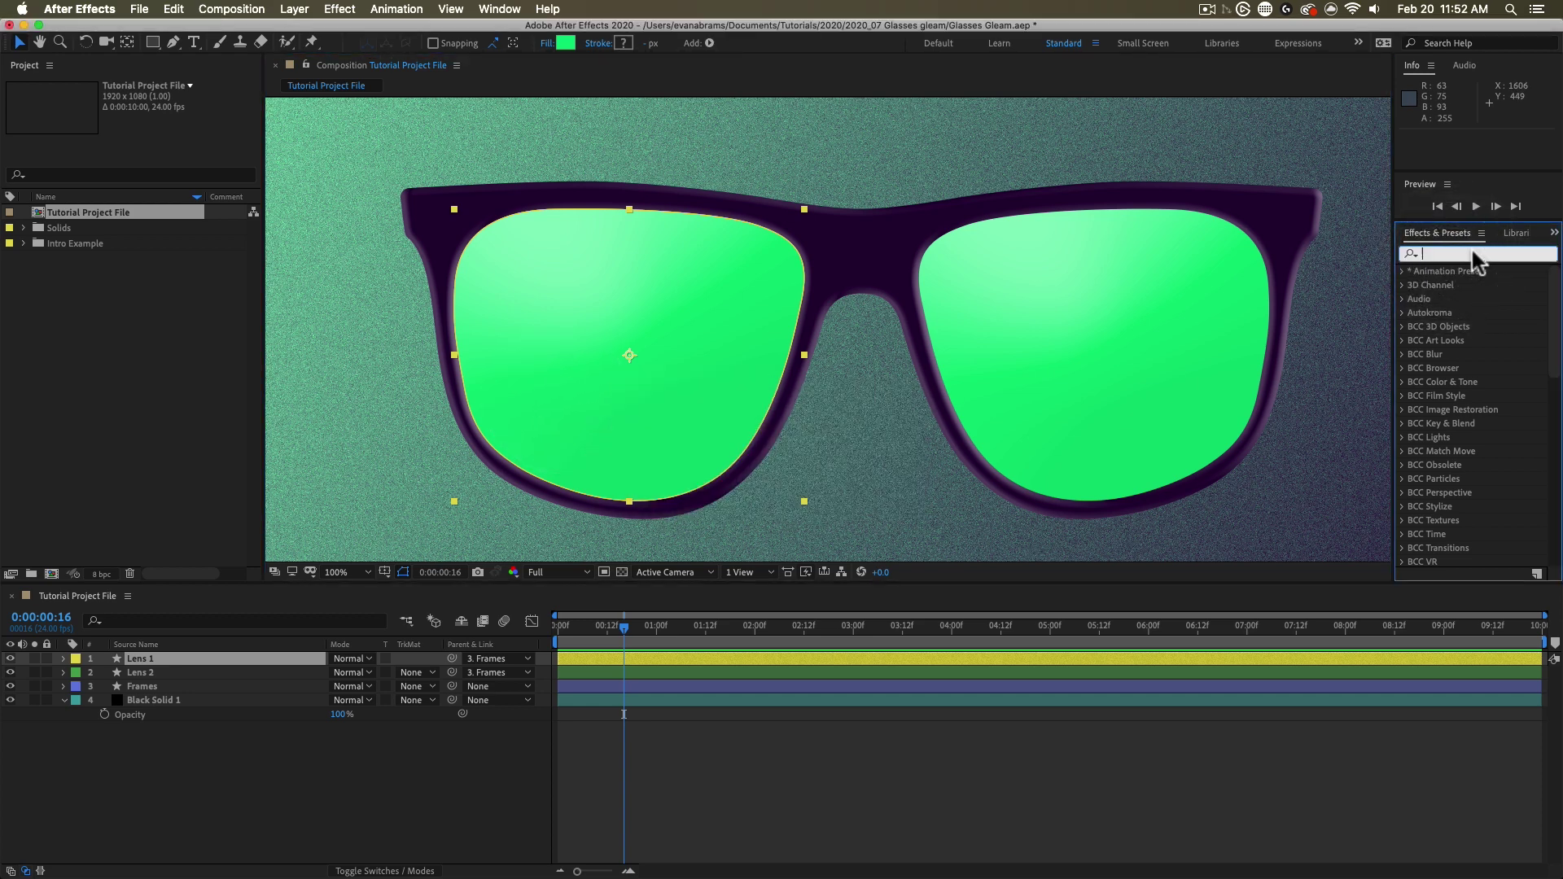
click(1475, 253)
text(light sweep)
click(1476, 314)
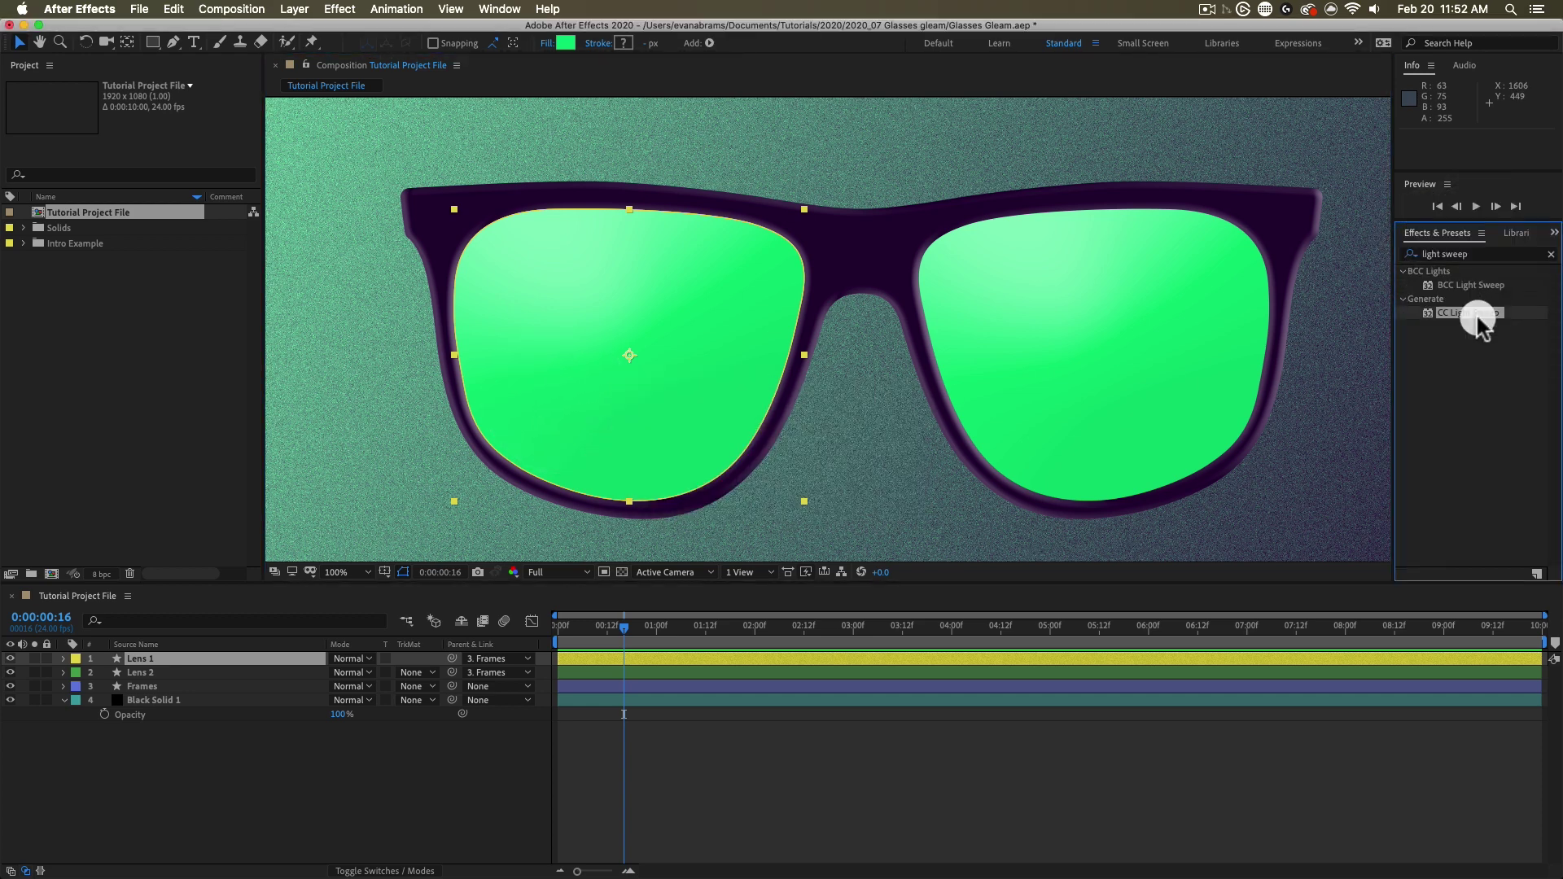
click(1459, 313)
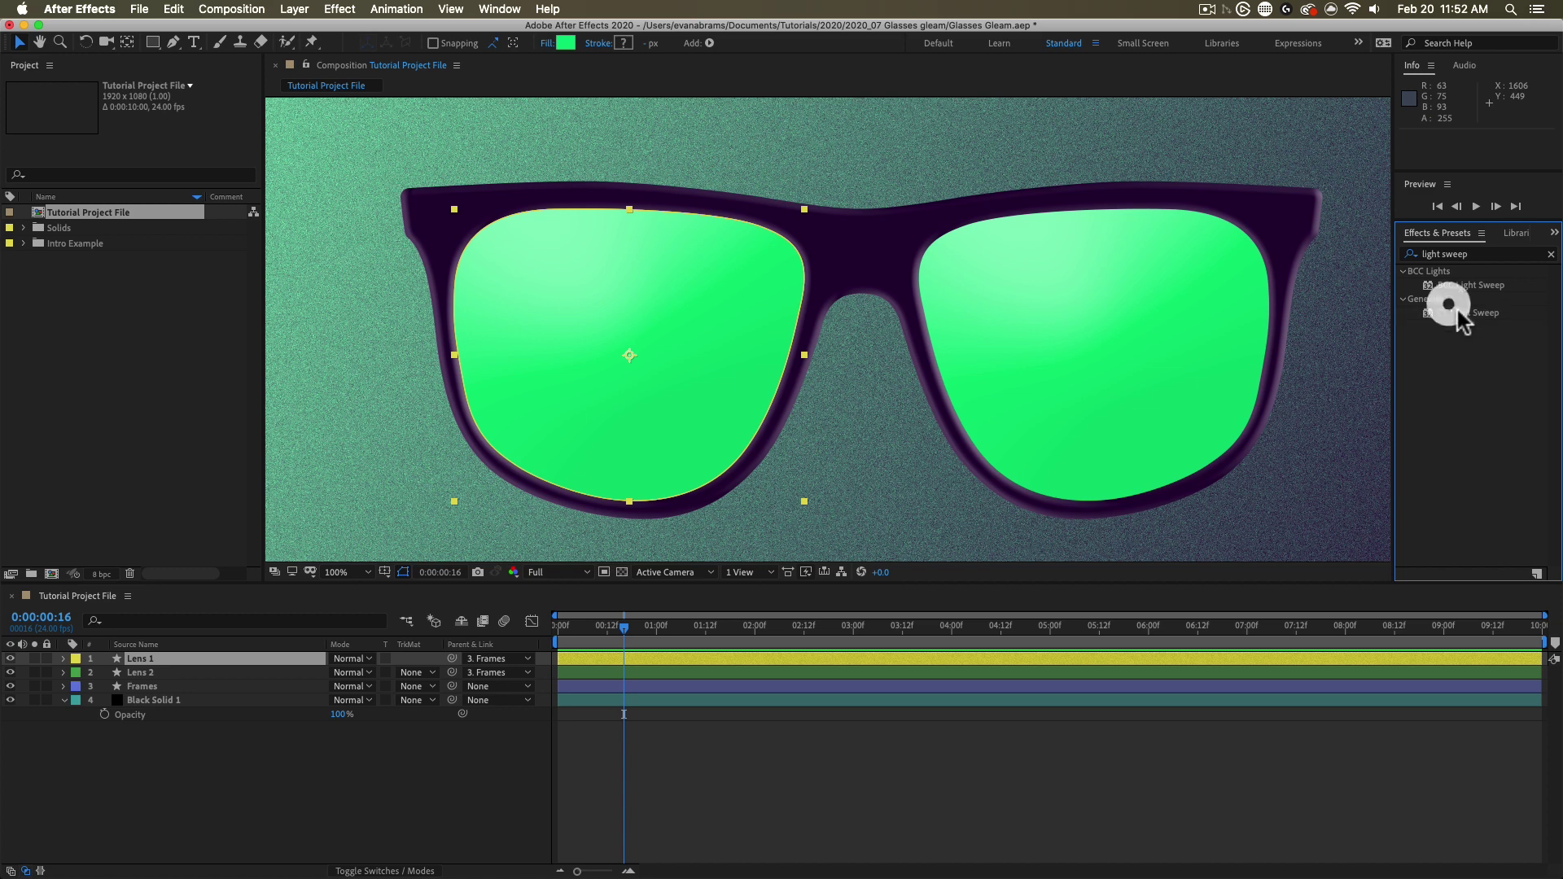
drag(1459, 312, 628, 401)
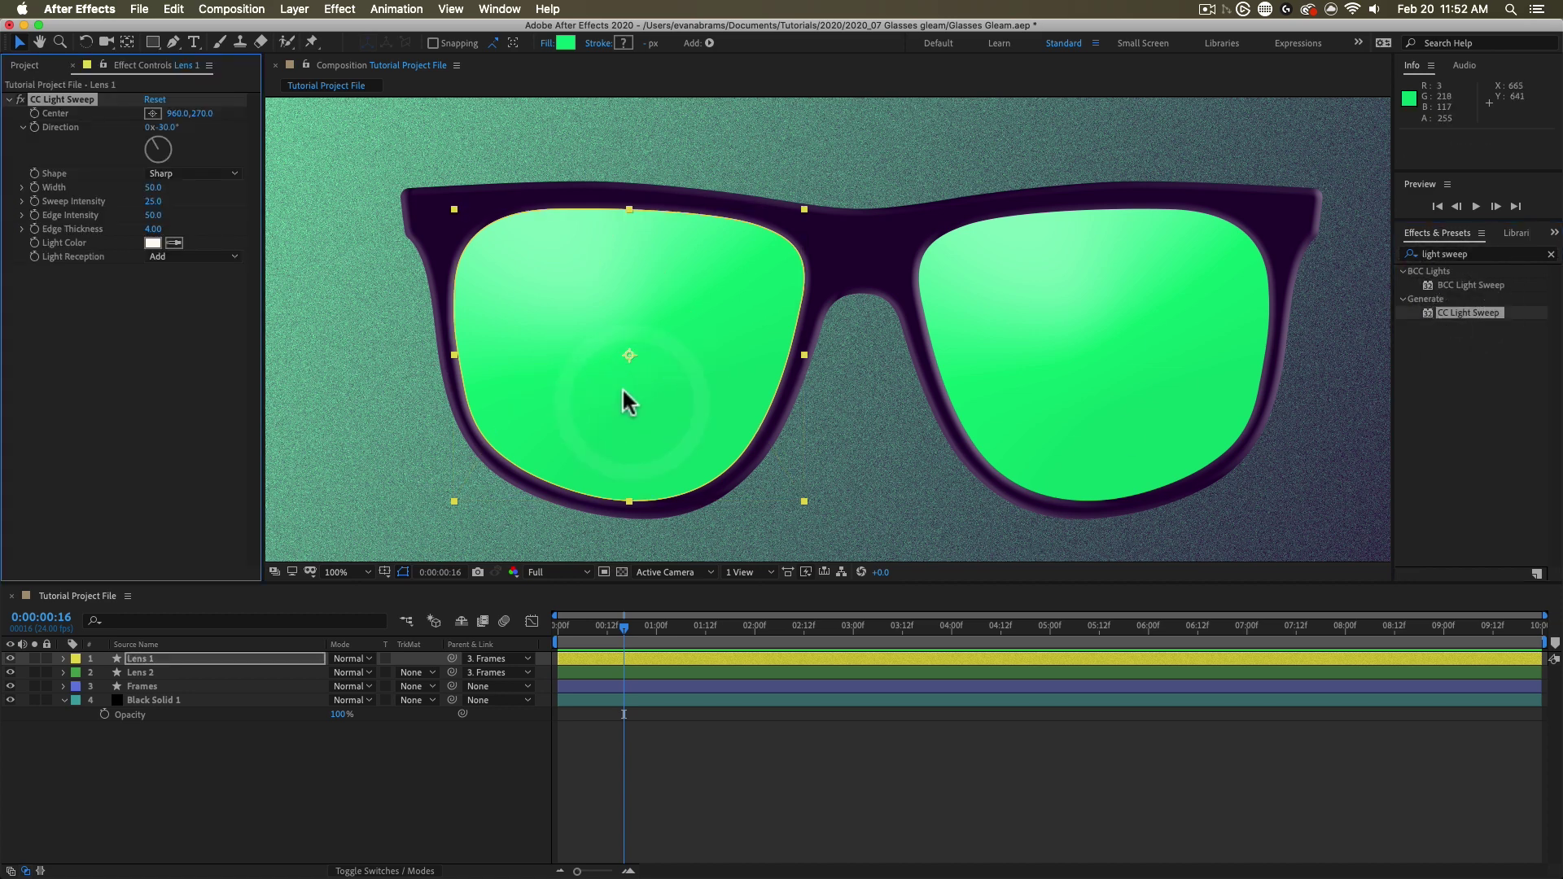
Step: Adjust the sweep's centre, direction and Linear shape, then delete the effect
click(152, 113)
click(604, 333)
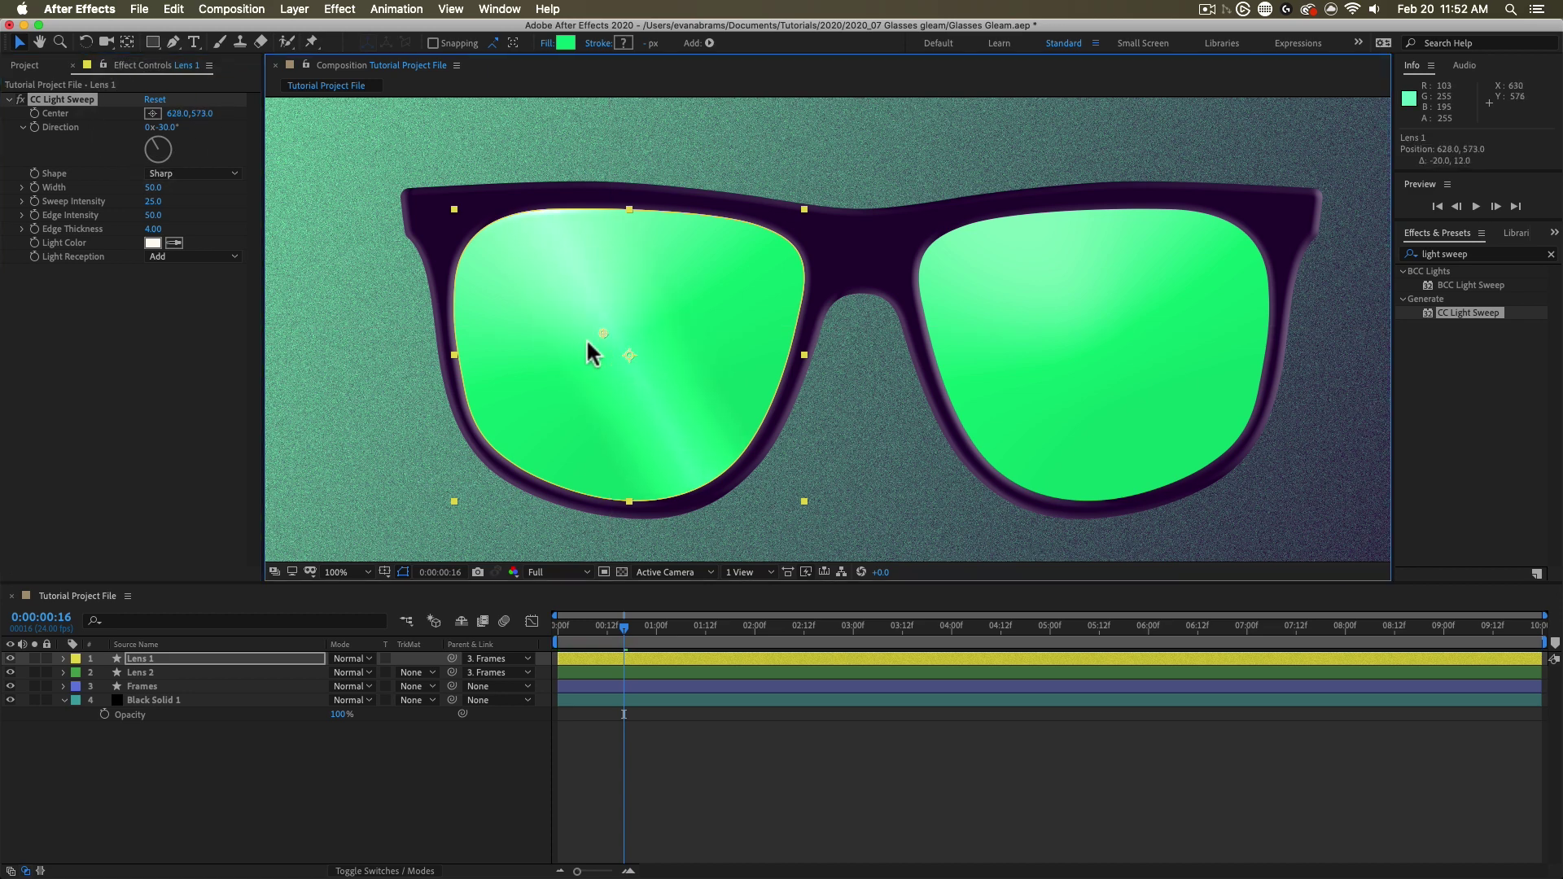
drag(603, 333, 579, 341)
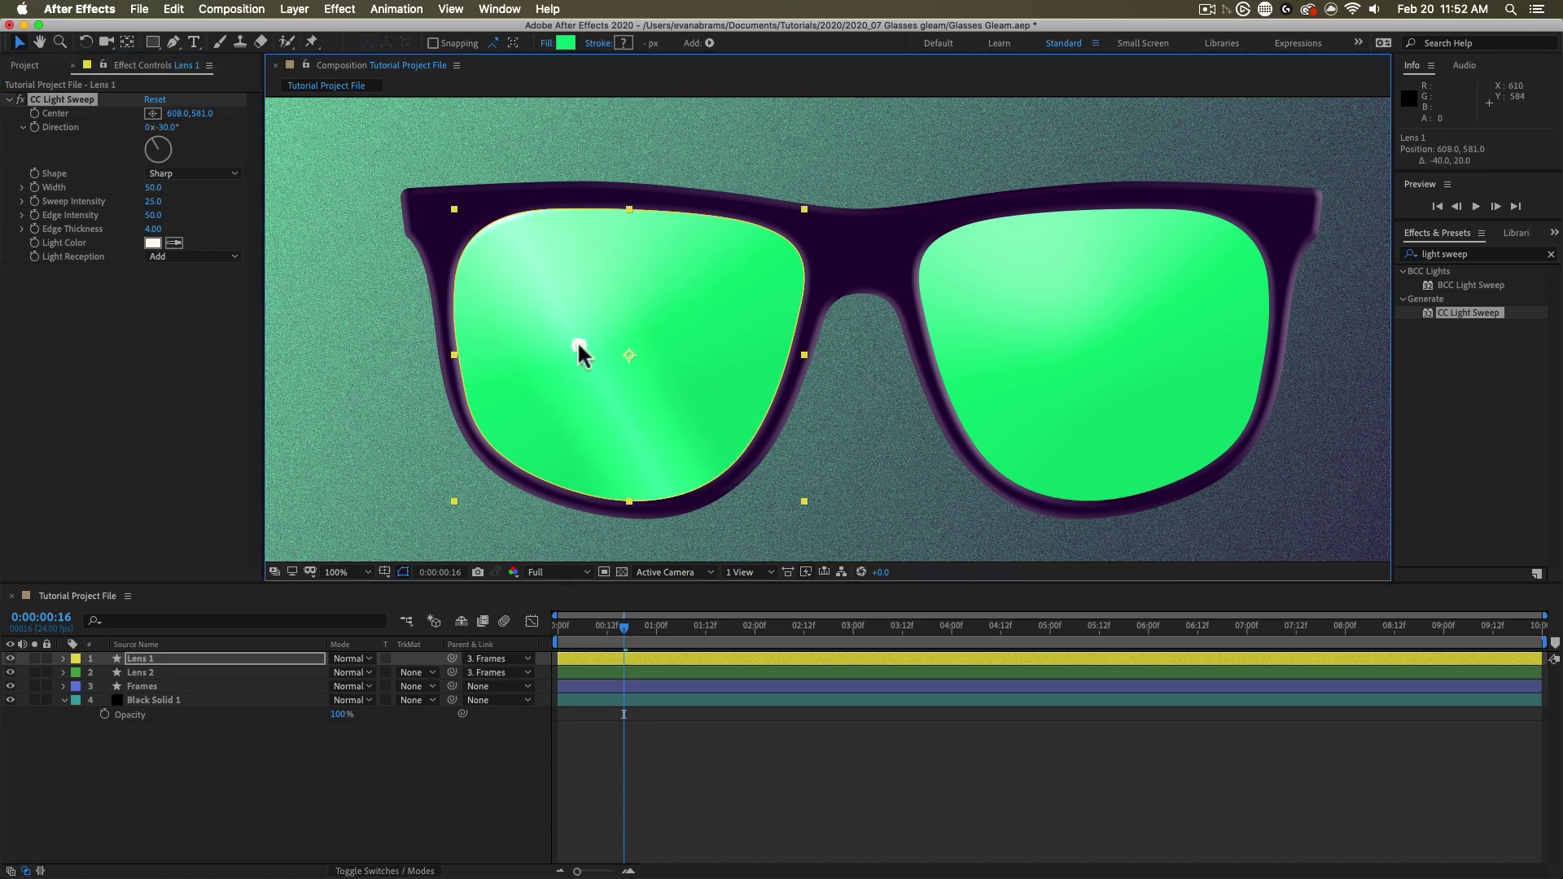
drag(158, 141, 160, 146)
click(175, 173)
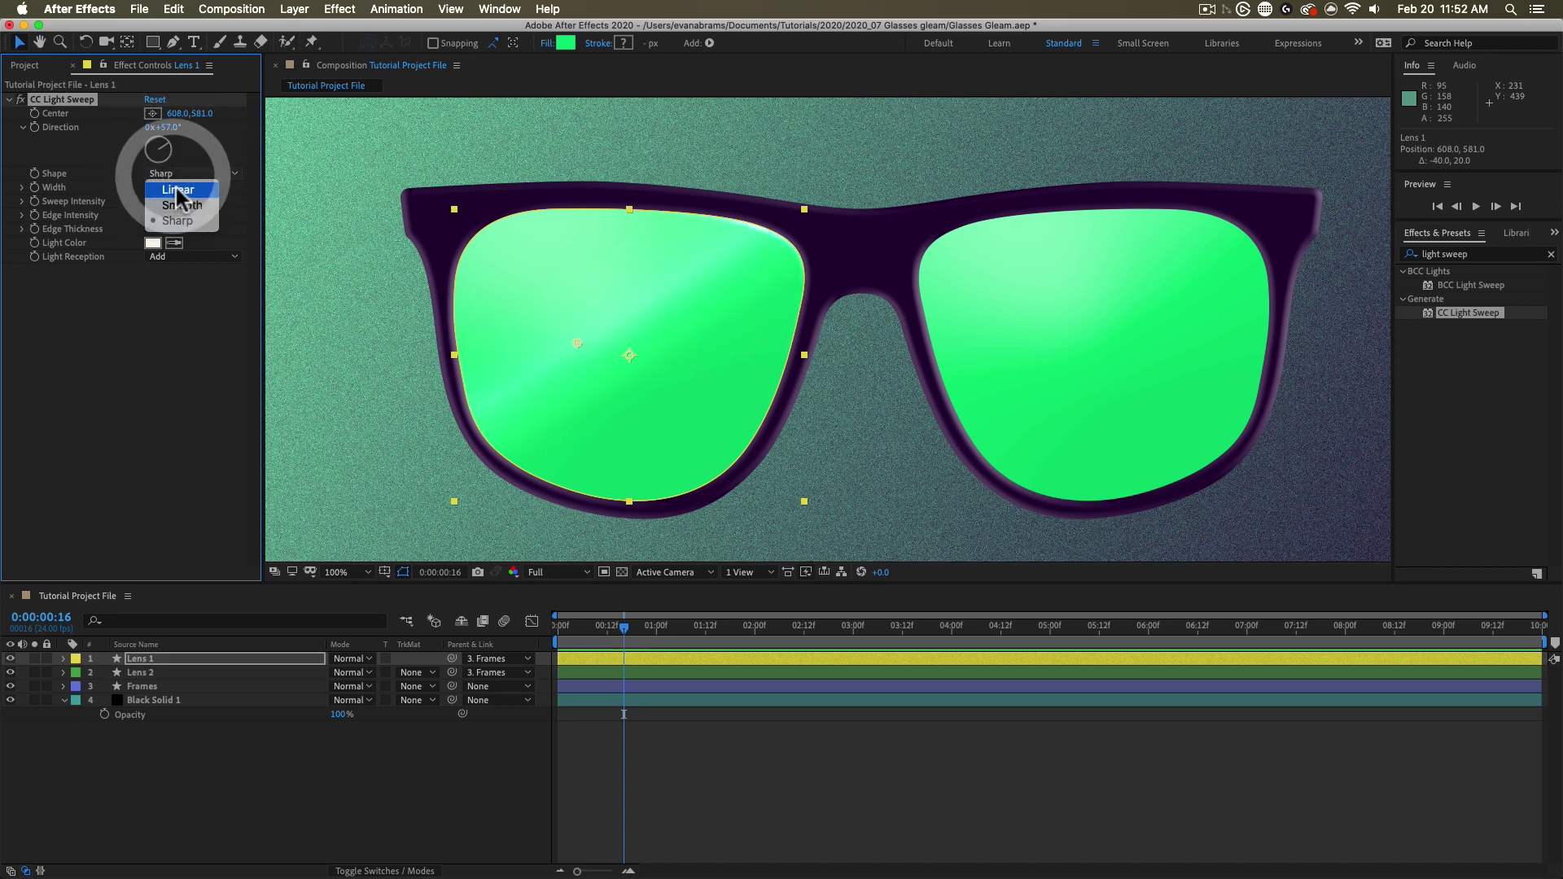
click(177, 190)
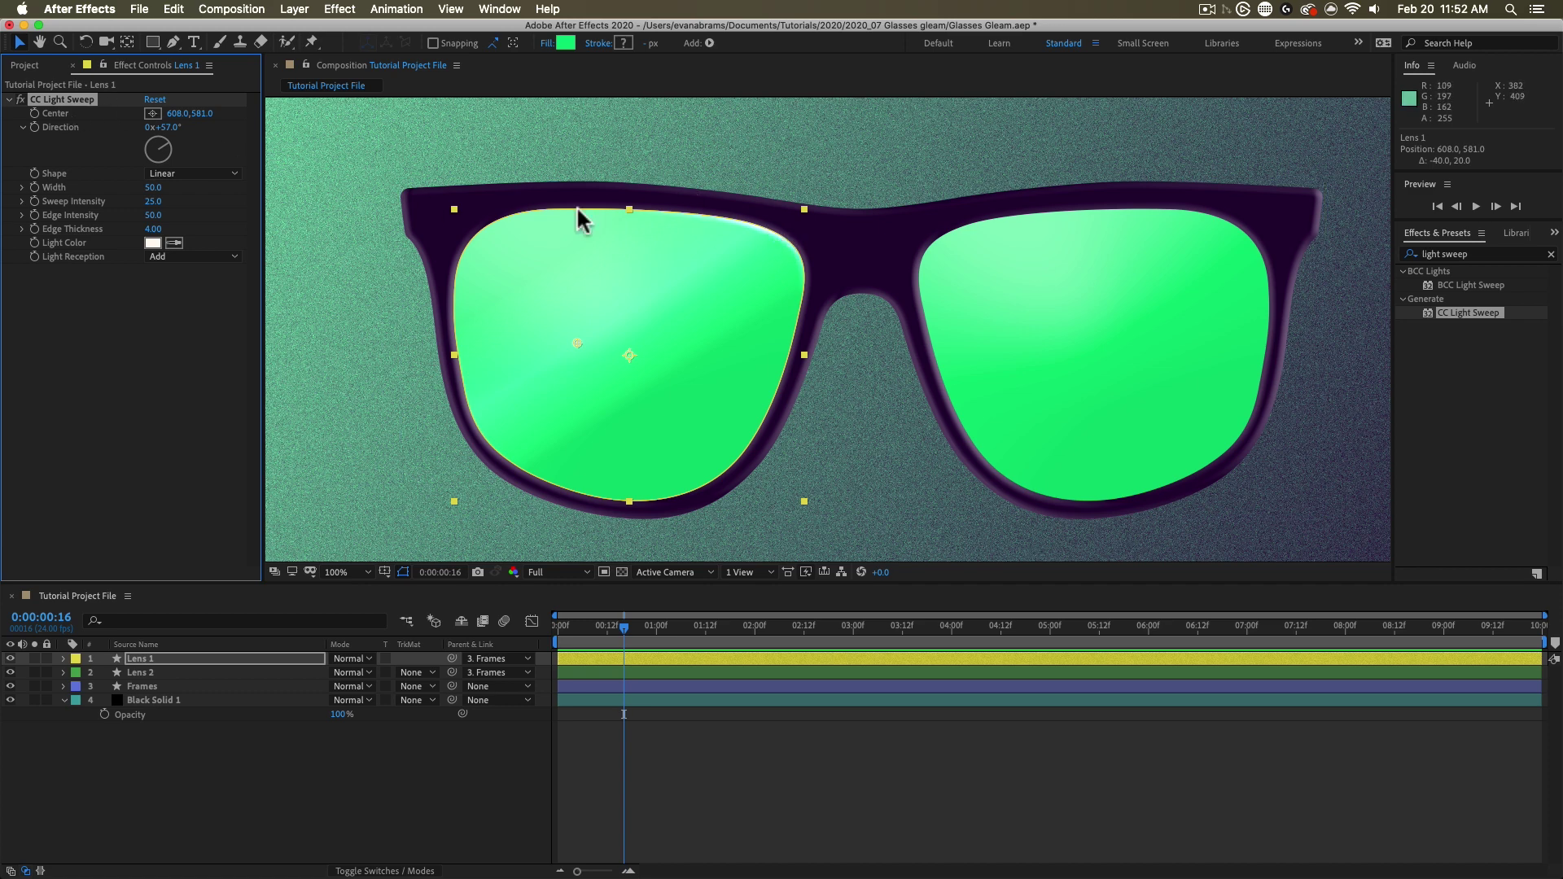
click(66, 99)
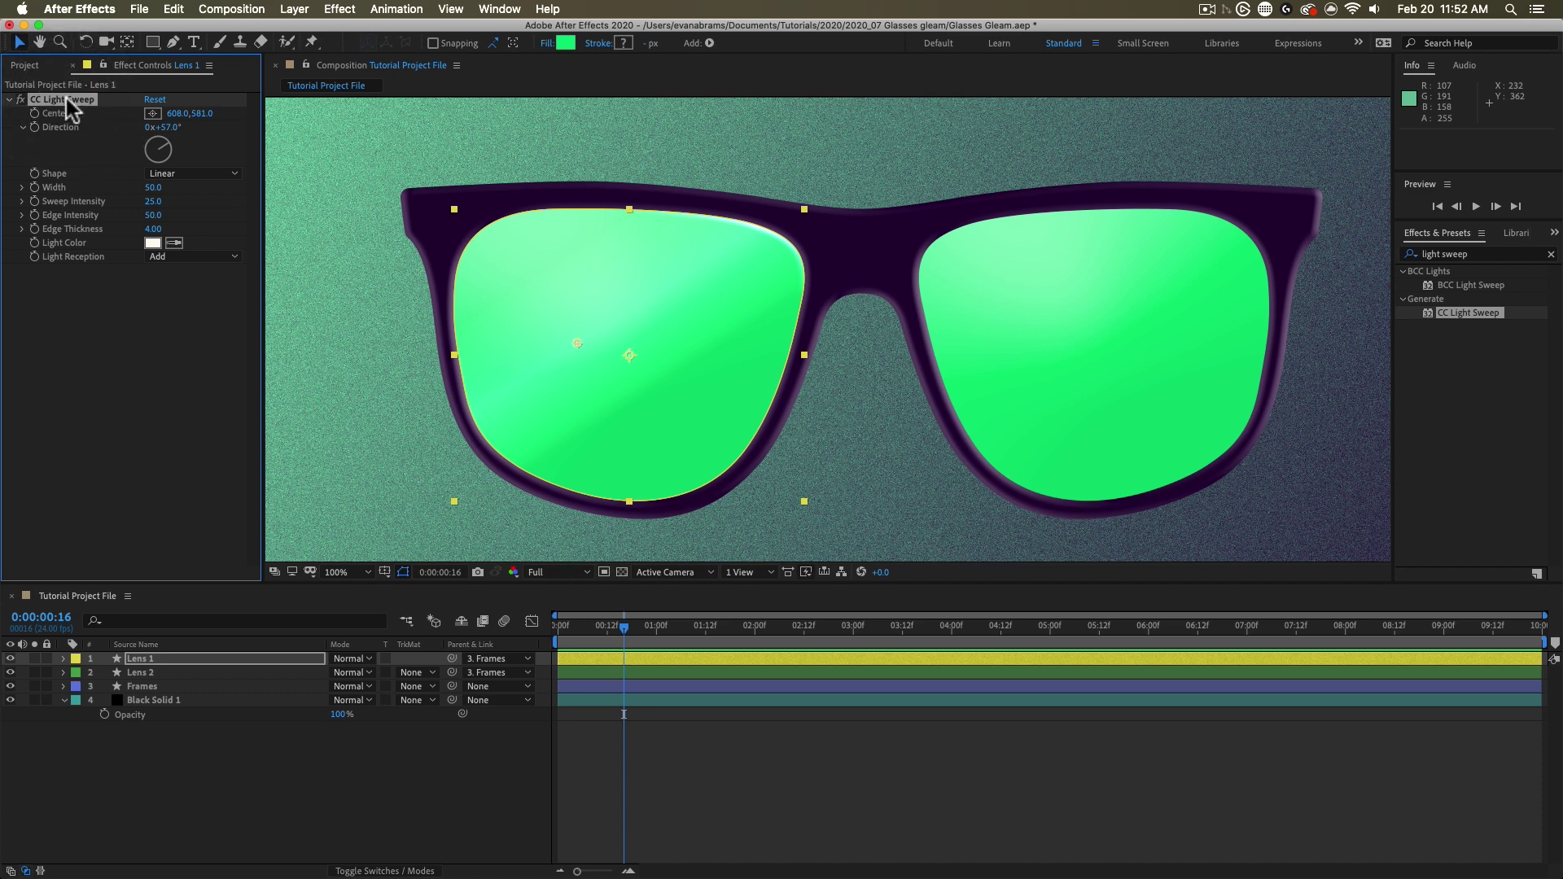
key(Delete)
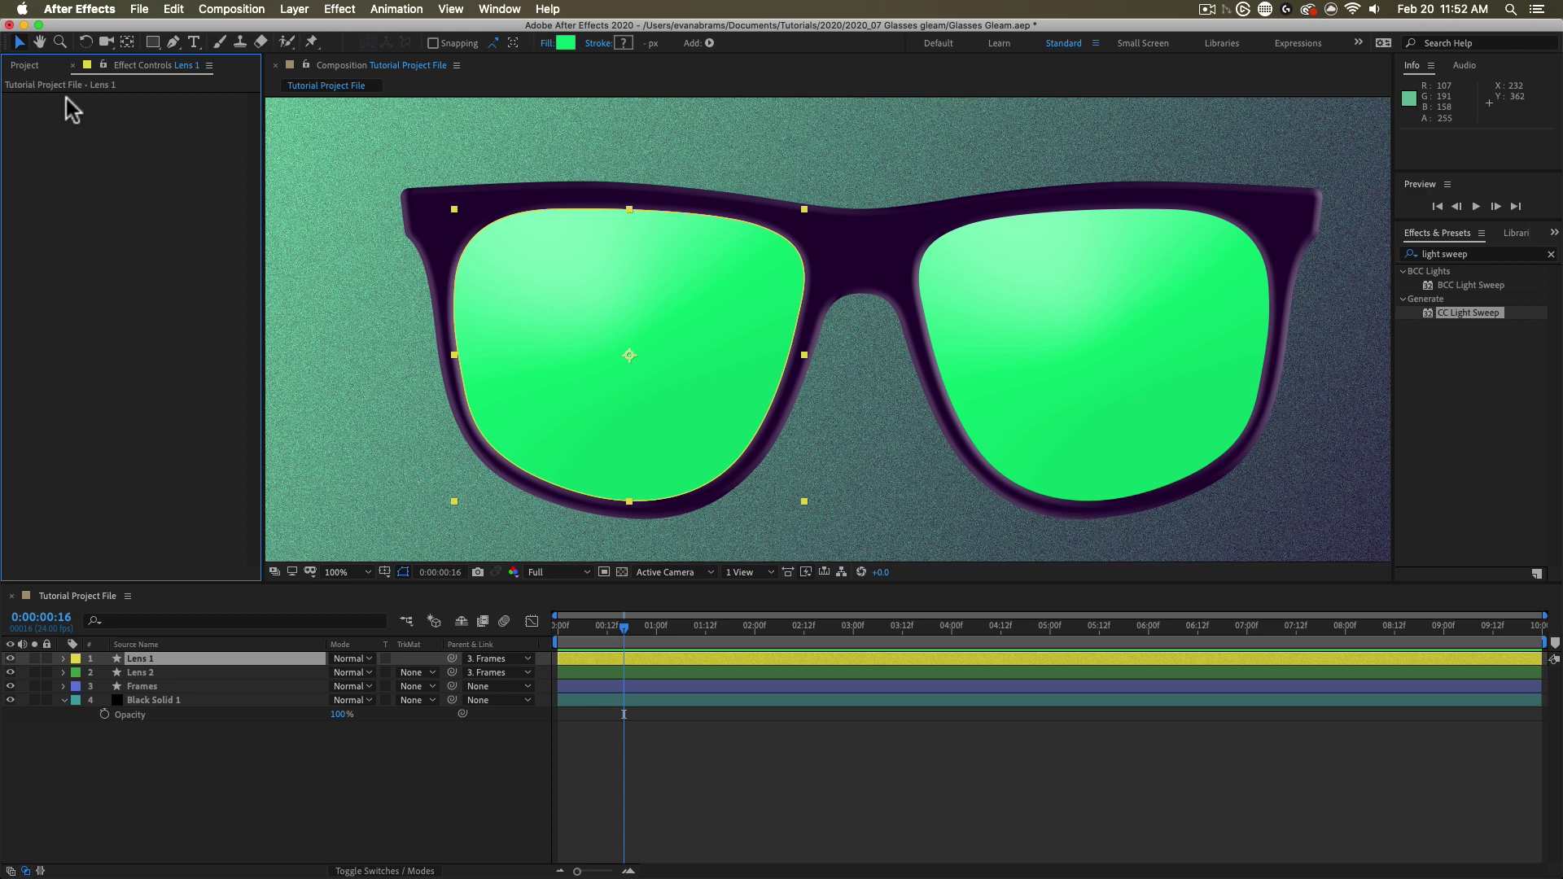
Step: Create a new 1920×1080, 24 fps, 10-second composition named 'Sweep Example'
click(706, 757)
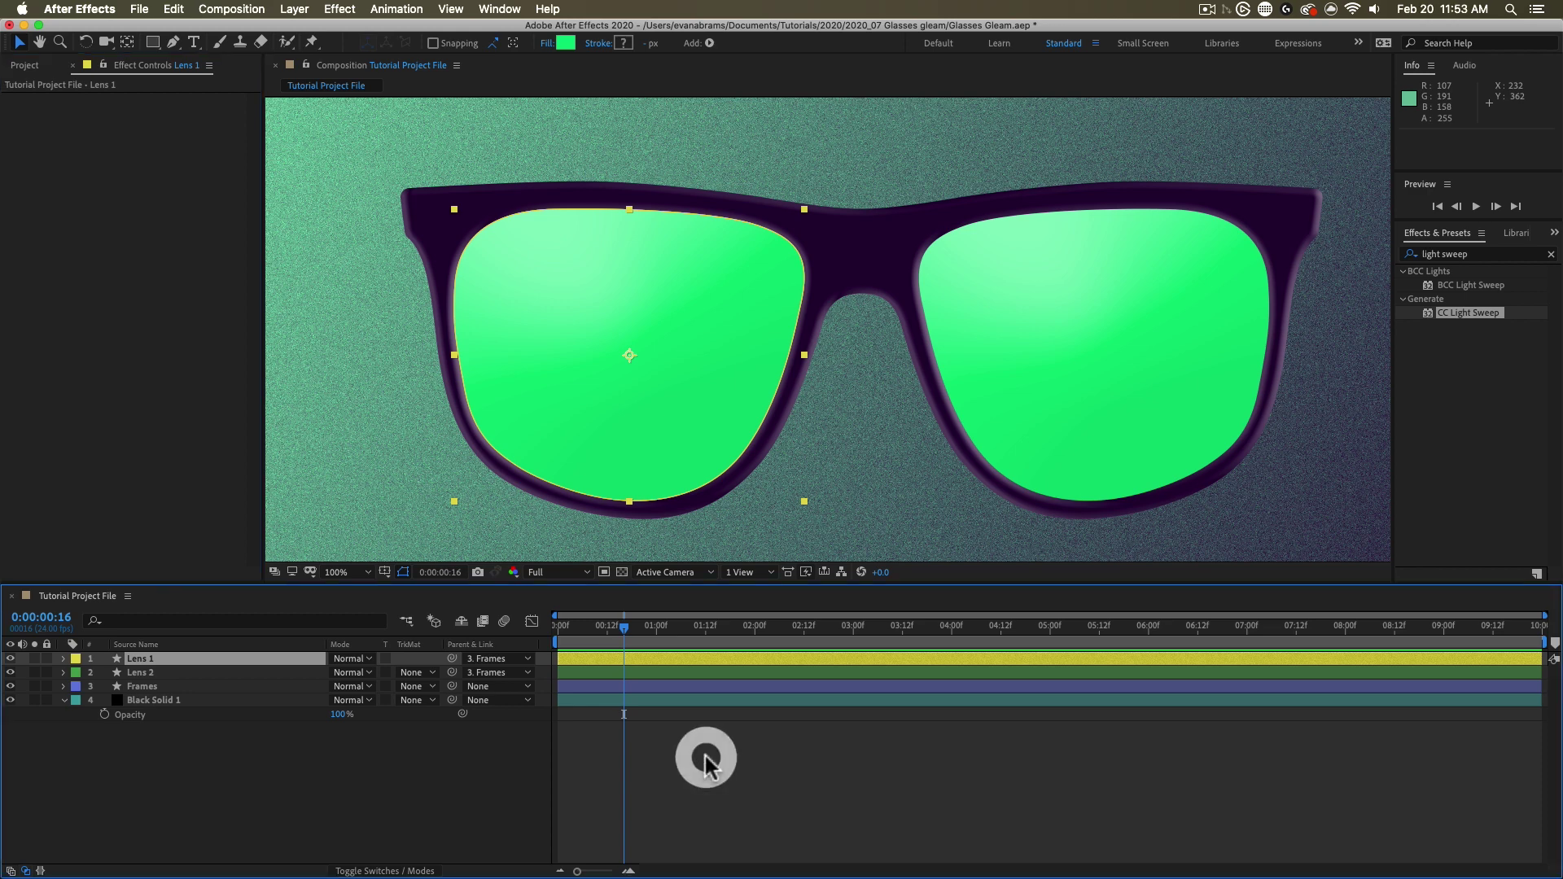
click(20, 65)
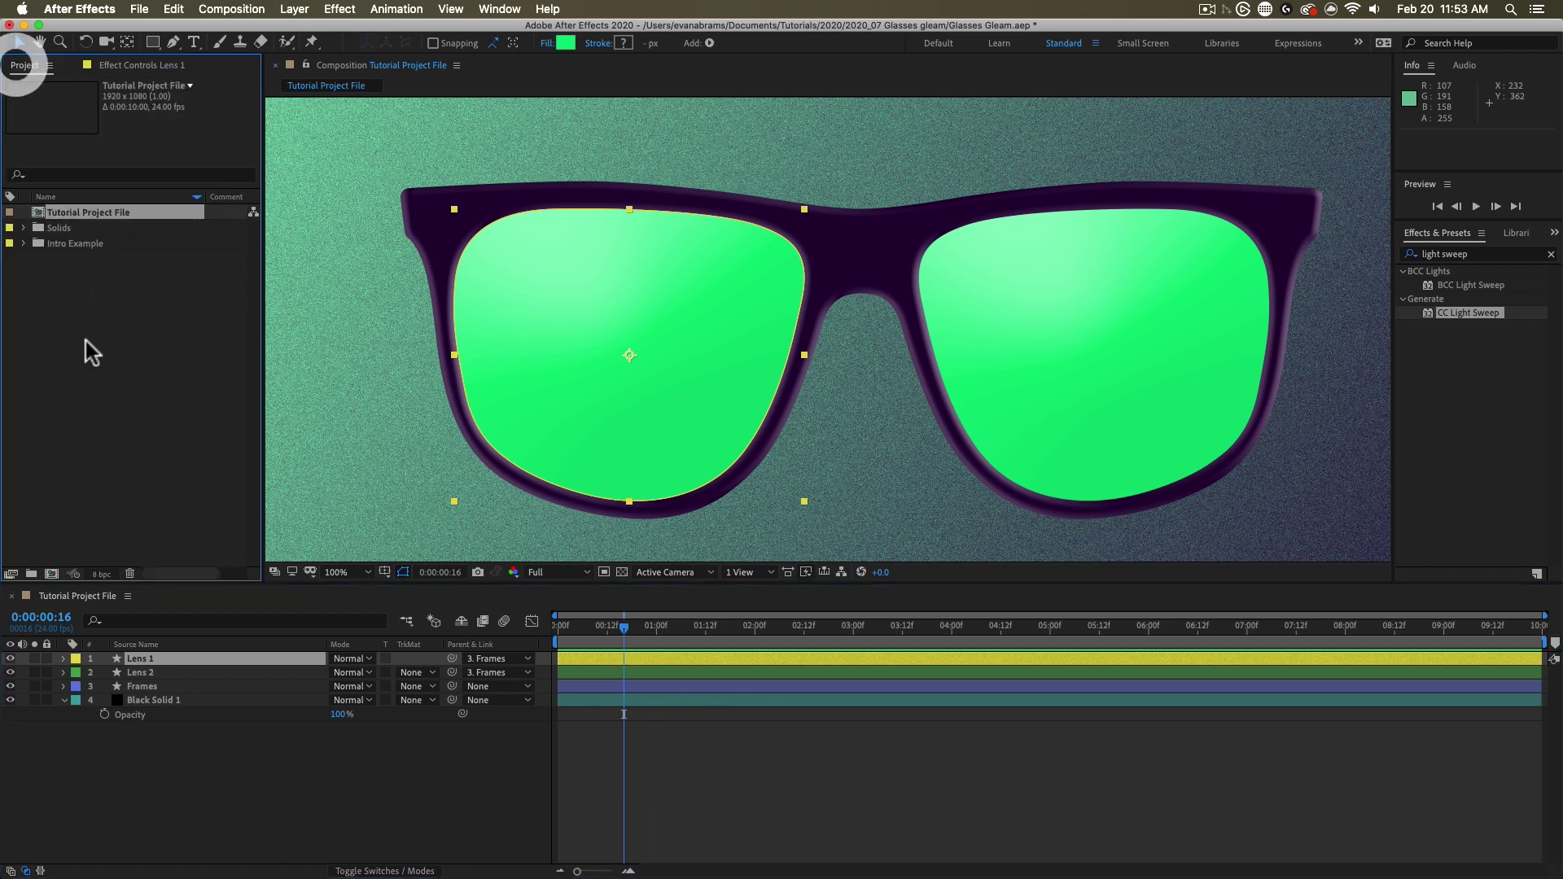
click(86, 342)
click(53, 573)
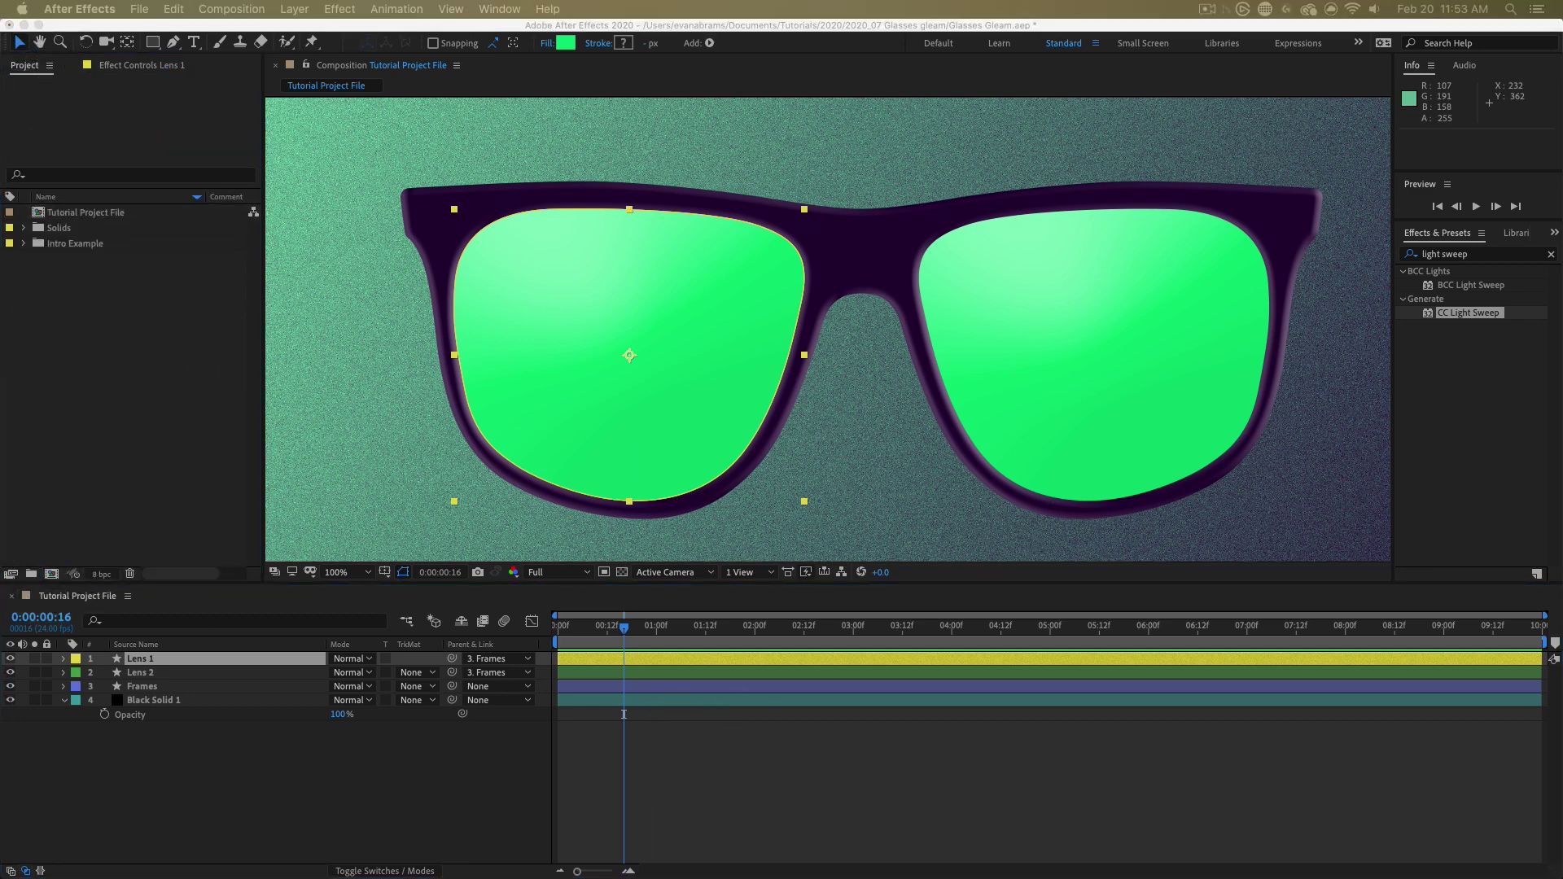
key(super+n)
click(751, 242)
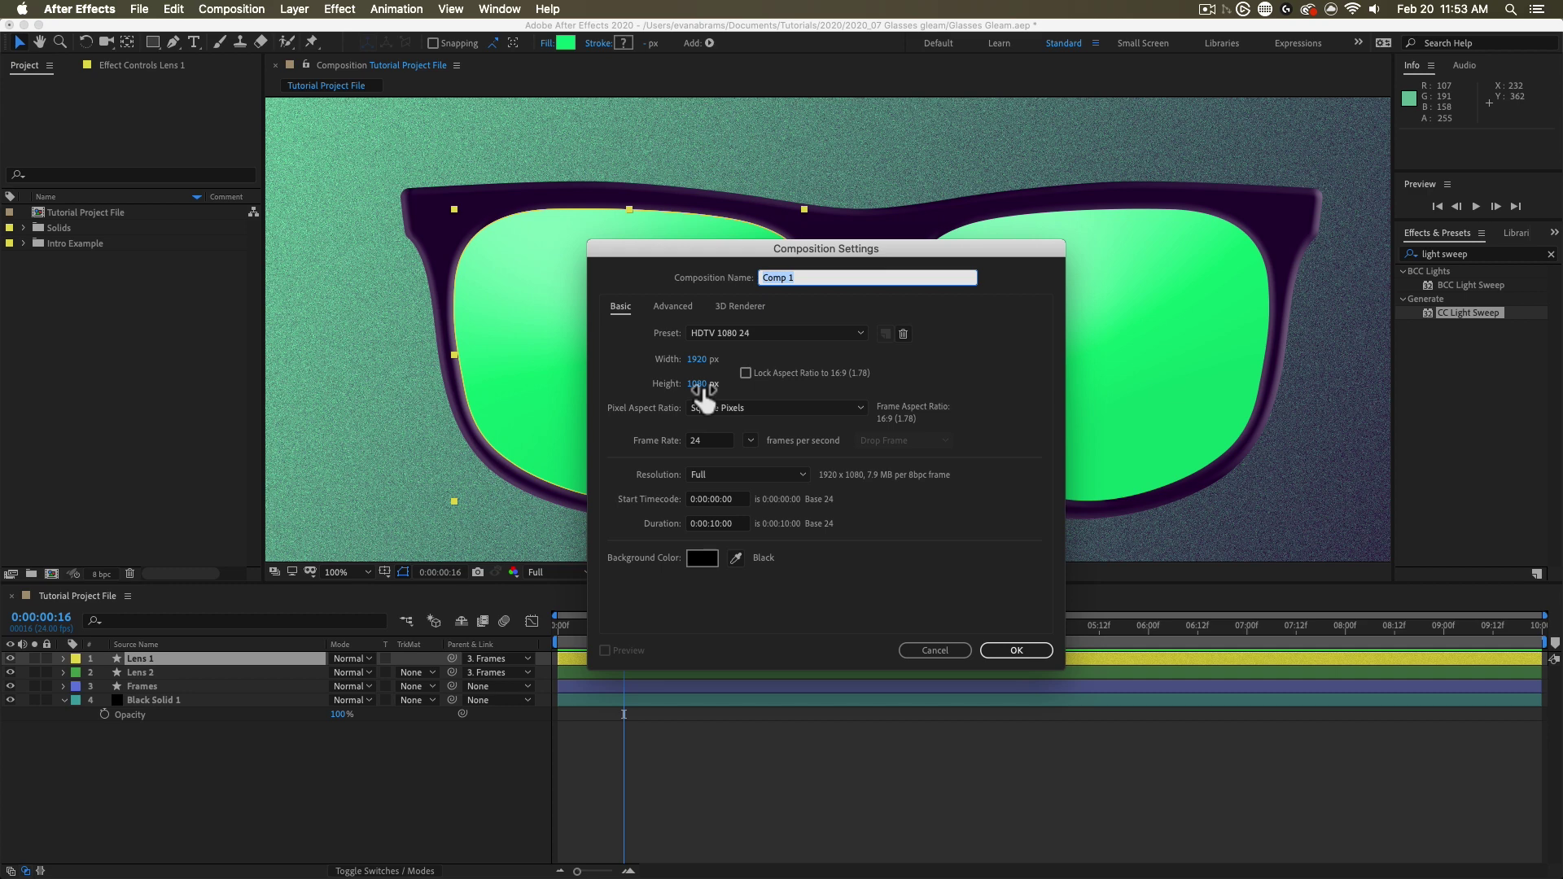
text(Sweep Example)
Step: Confirm the new comp and toggle the transparency grid behind it
key(Return)
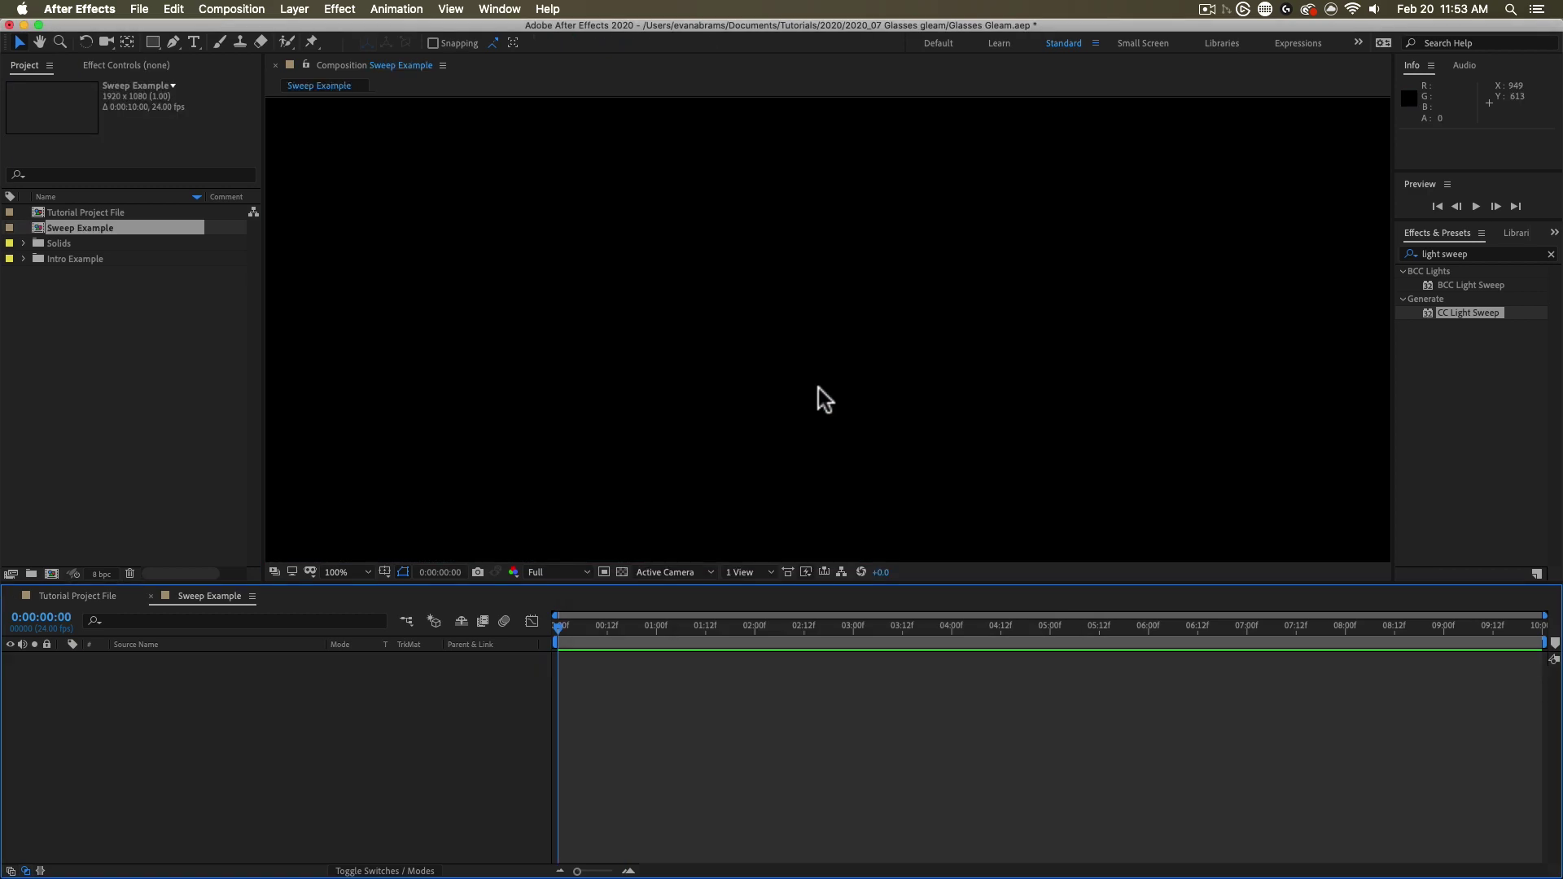
scroll(818, 388, down, 4)
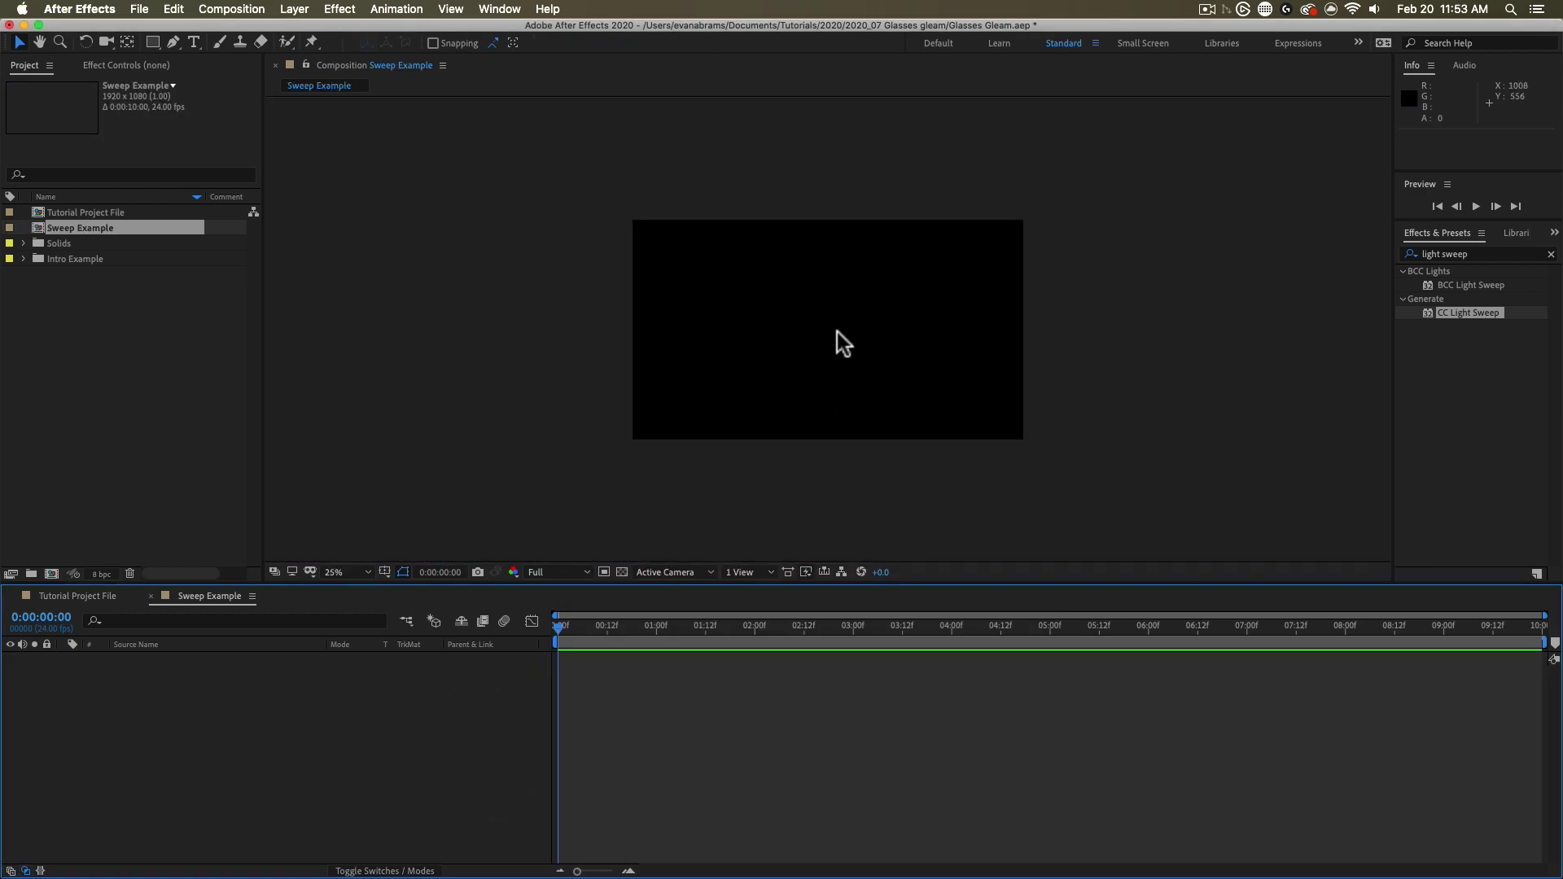
click(622, 572)
click(623, 573)
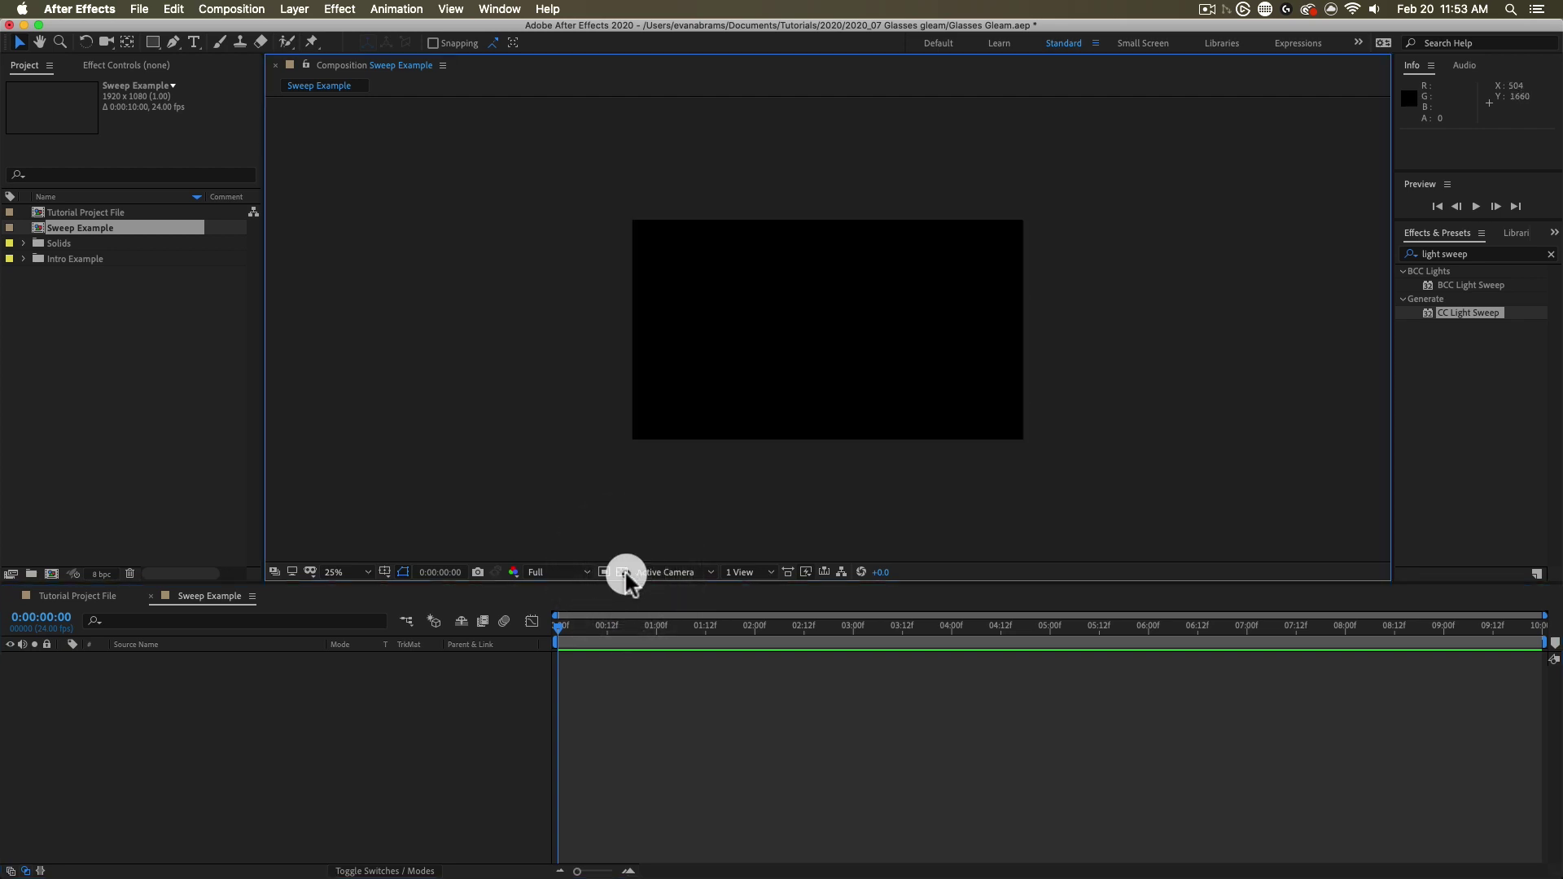
click(623, 572)
click(623, 573)
click(623, 572)
click(624, 573)
click(624, 572)
click(624, 572)
Step: Add a white rectangle shape layer filling the whole comp
double_click(153, 42)
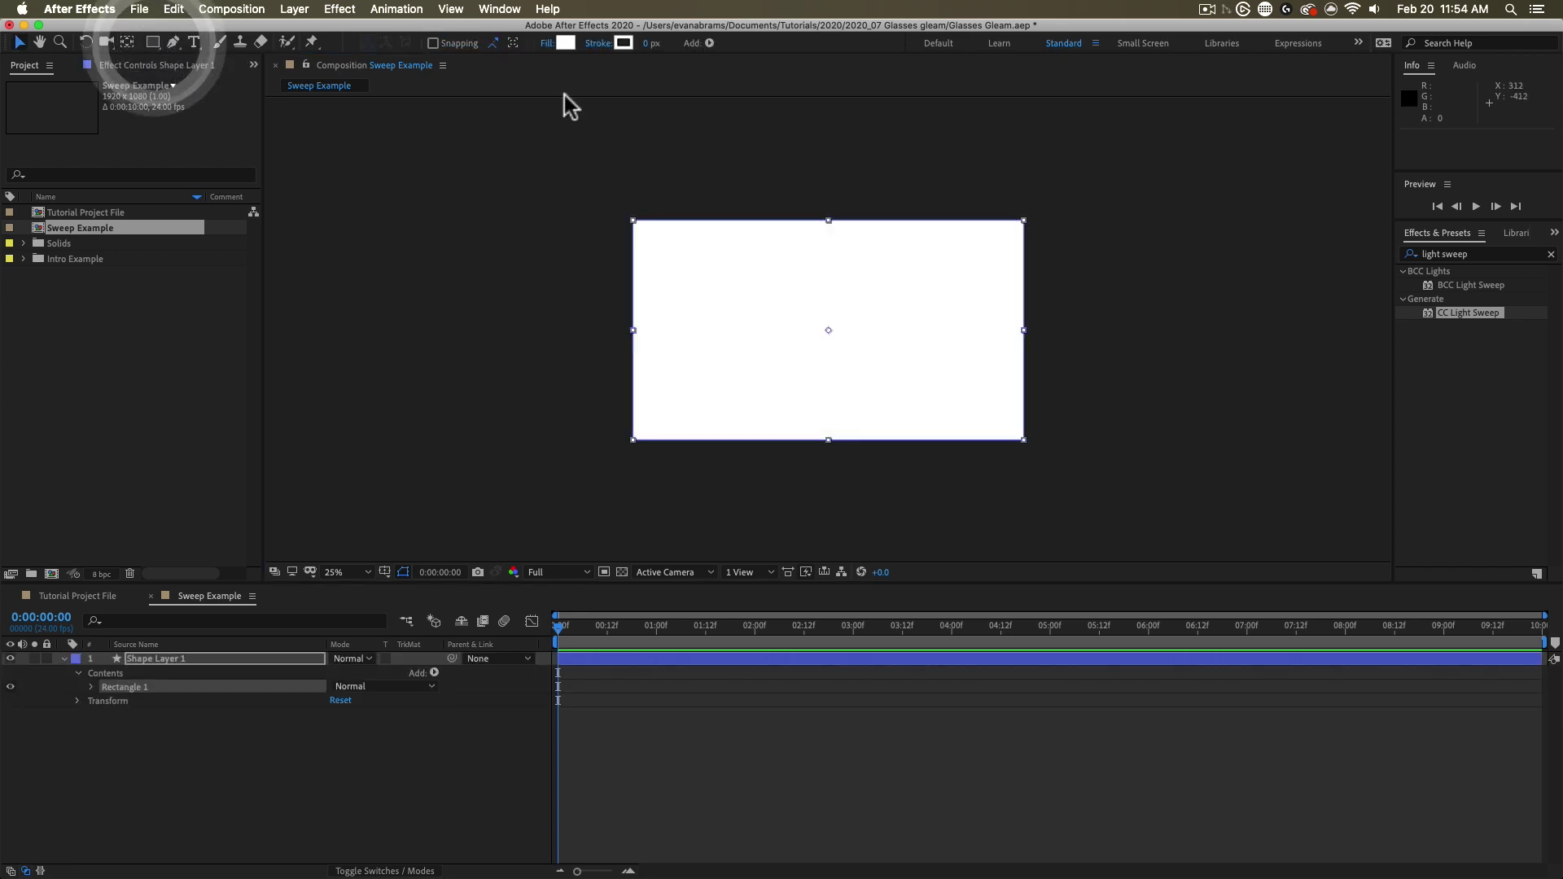
click(563, 44)
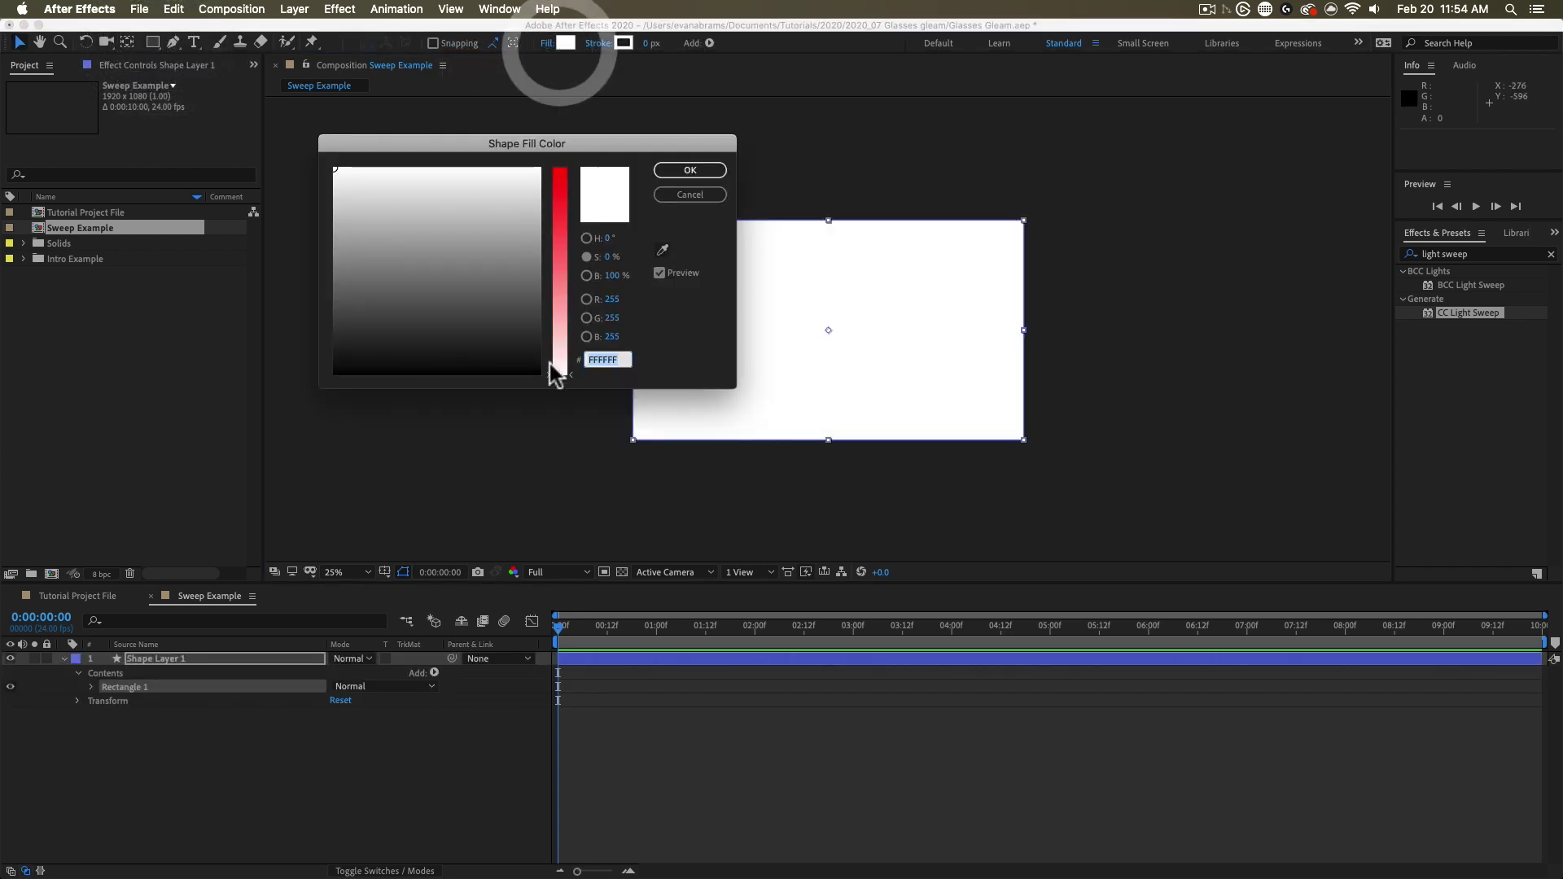
click(559, 402)
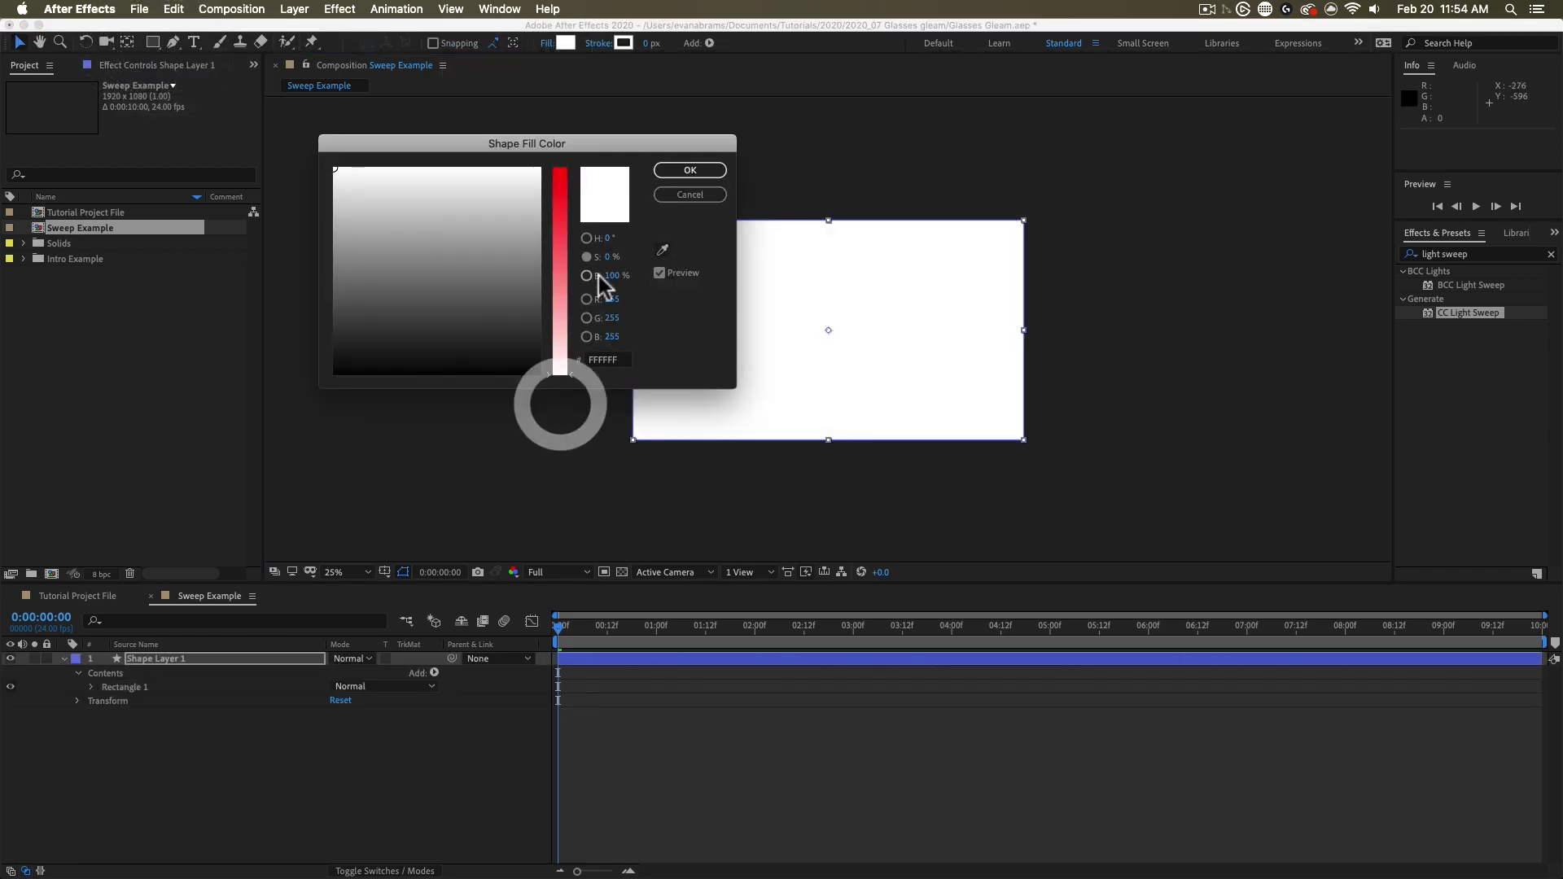
click(686, 169)
Step: Resize the rectangle path to 360×1080, making a tall centred strip
click(91, 688)
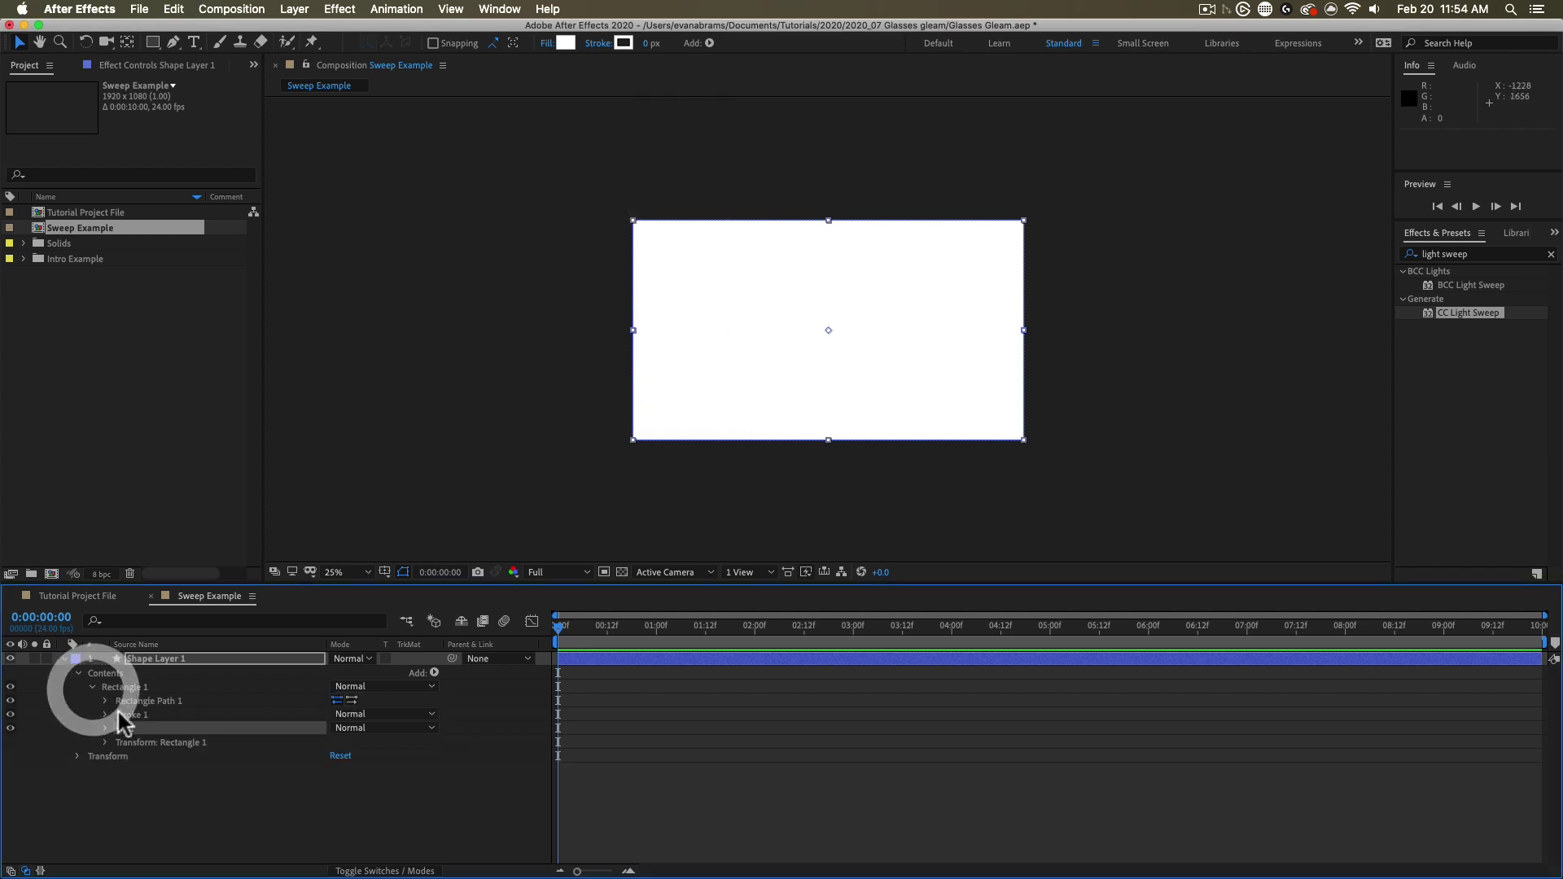
click(104, 701)
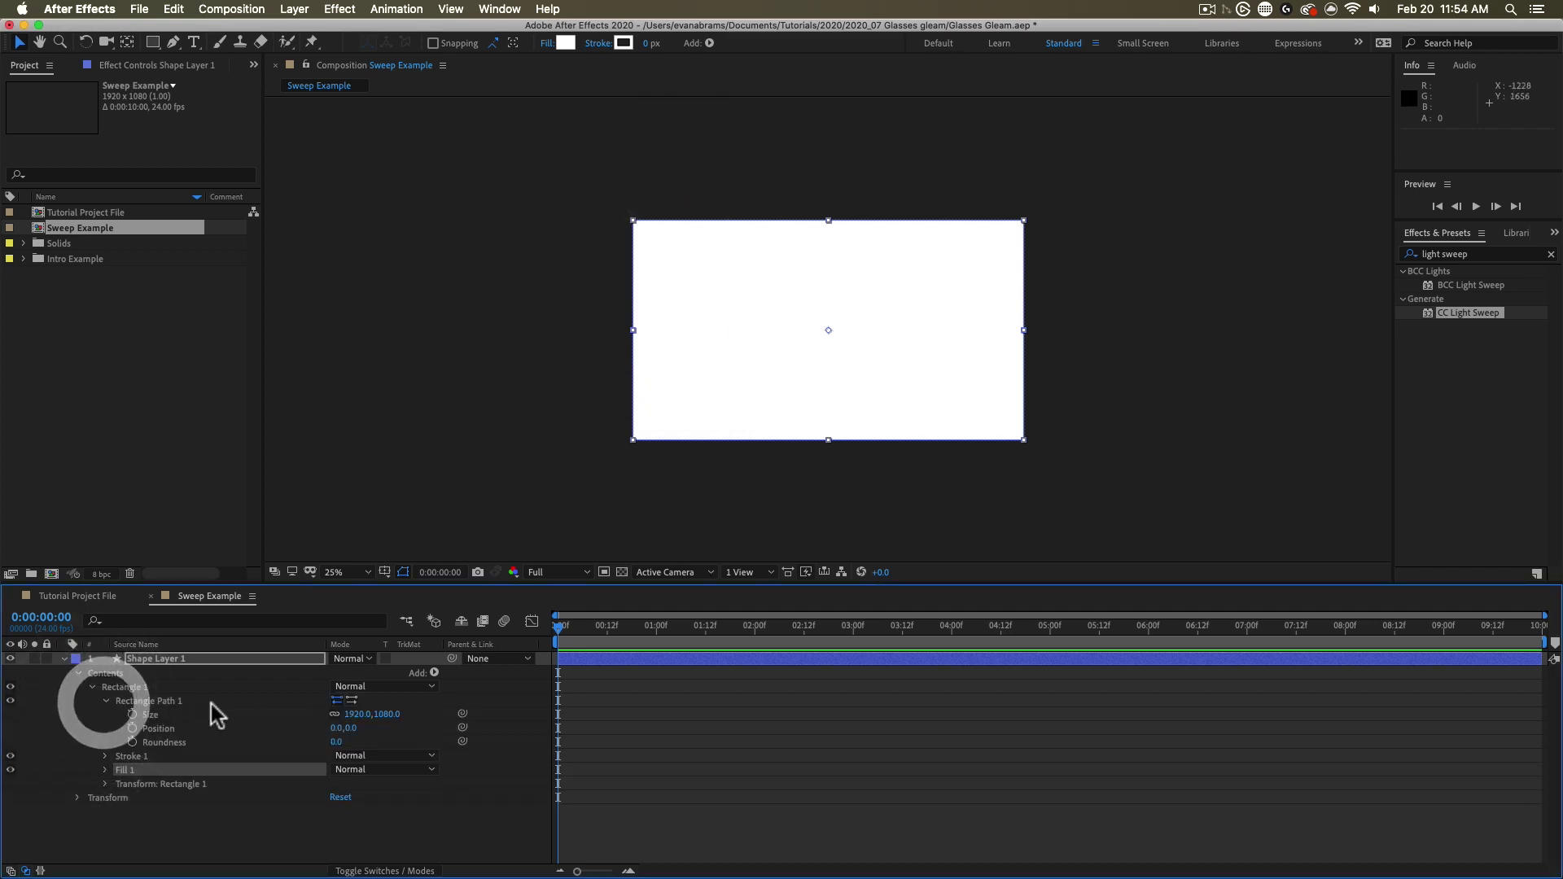
click(336, 716)
text(1080)
key(Return)
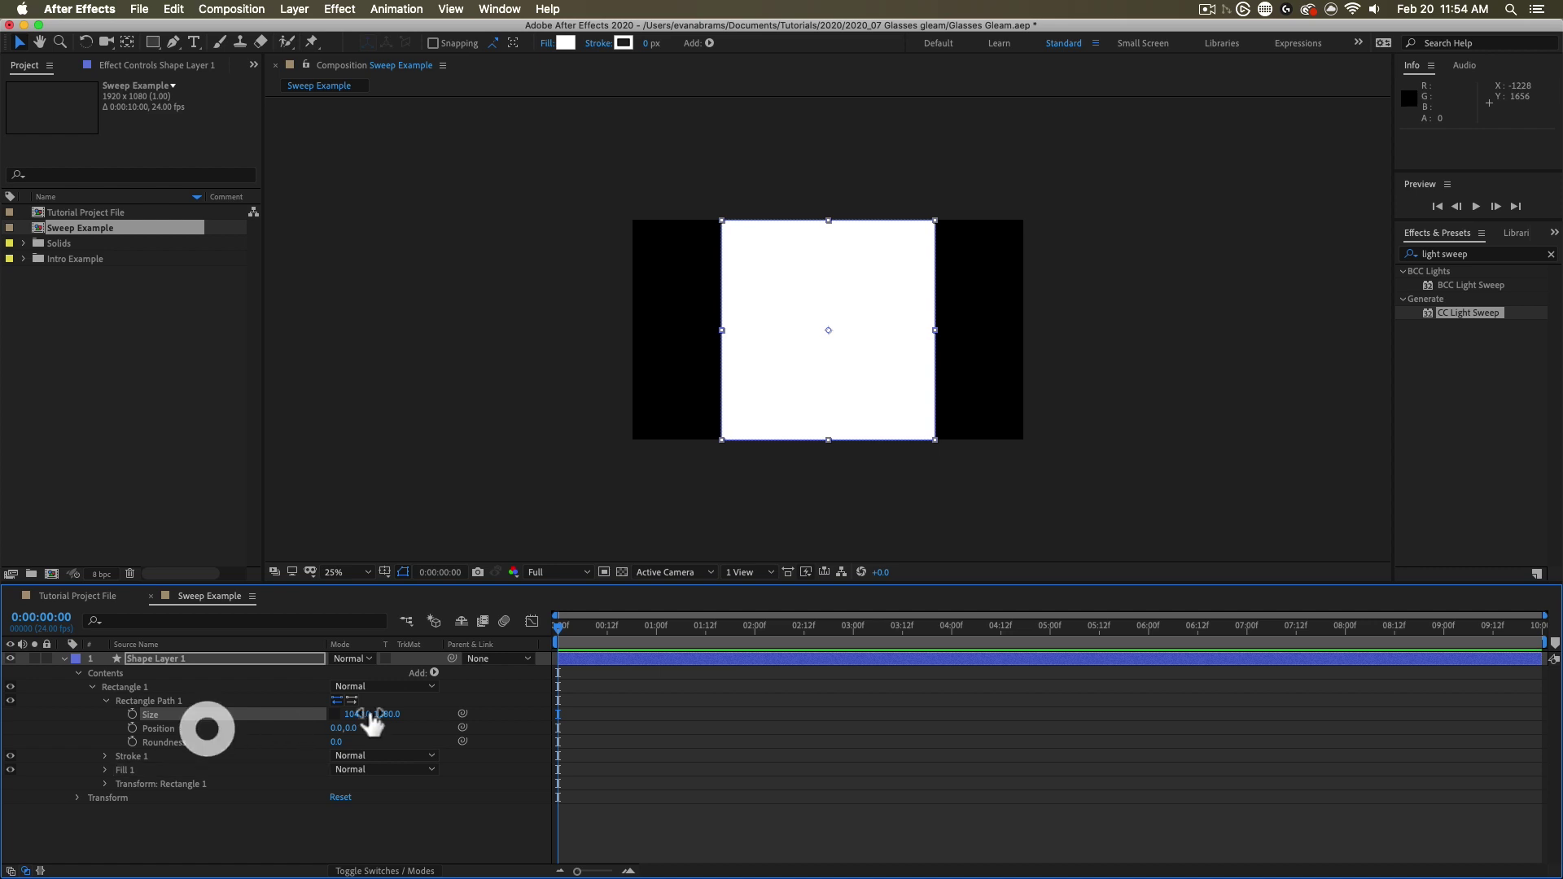
drag(359, 714, 233, 641)
click(669, 746)
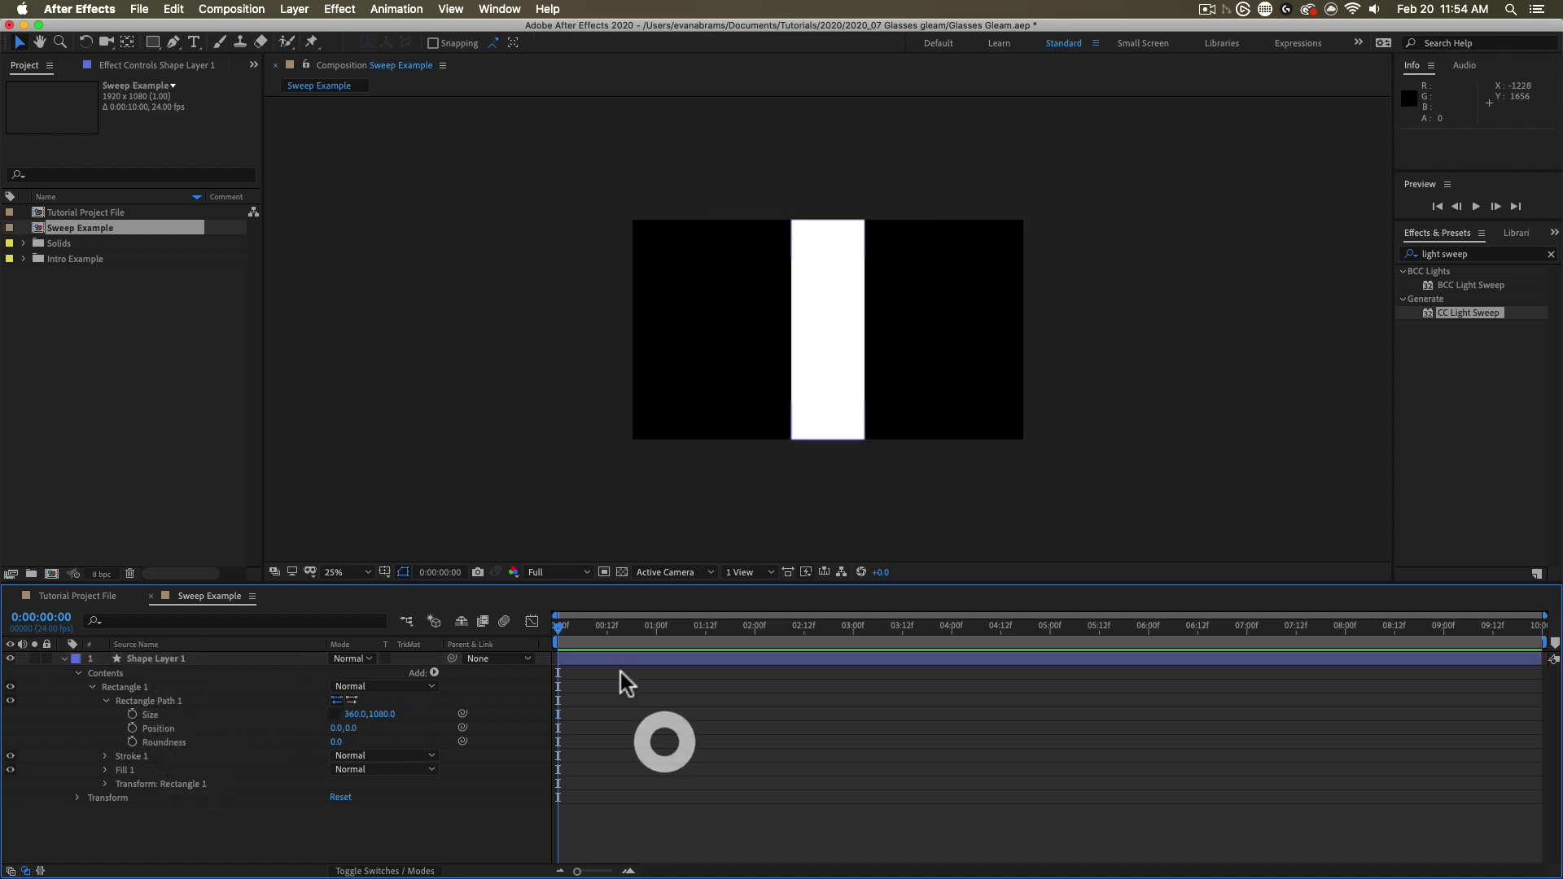
click(605, 660)
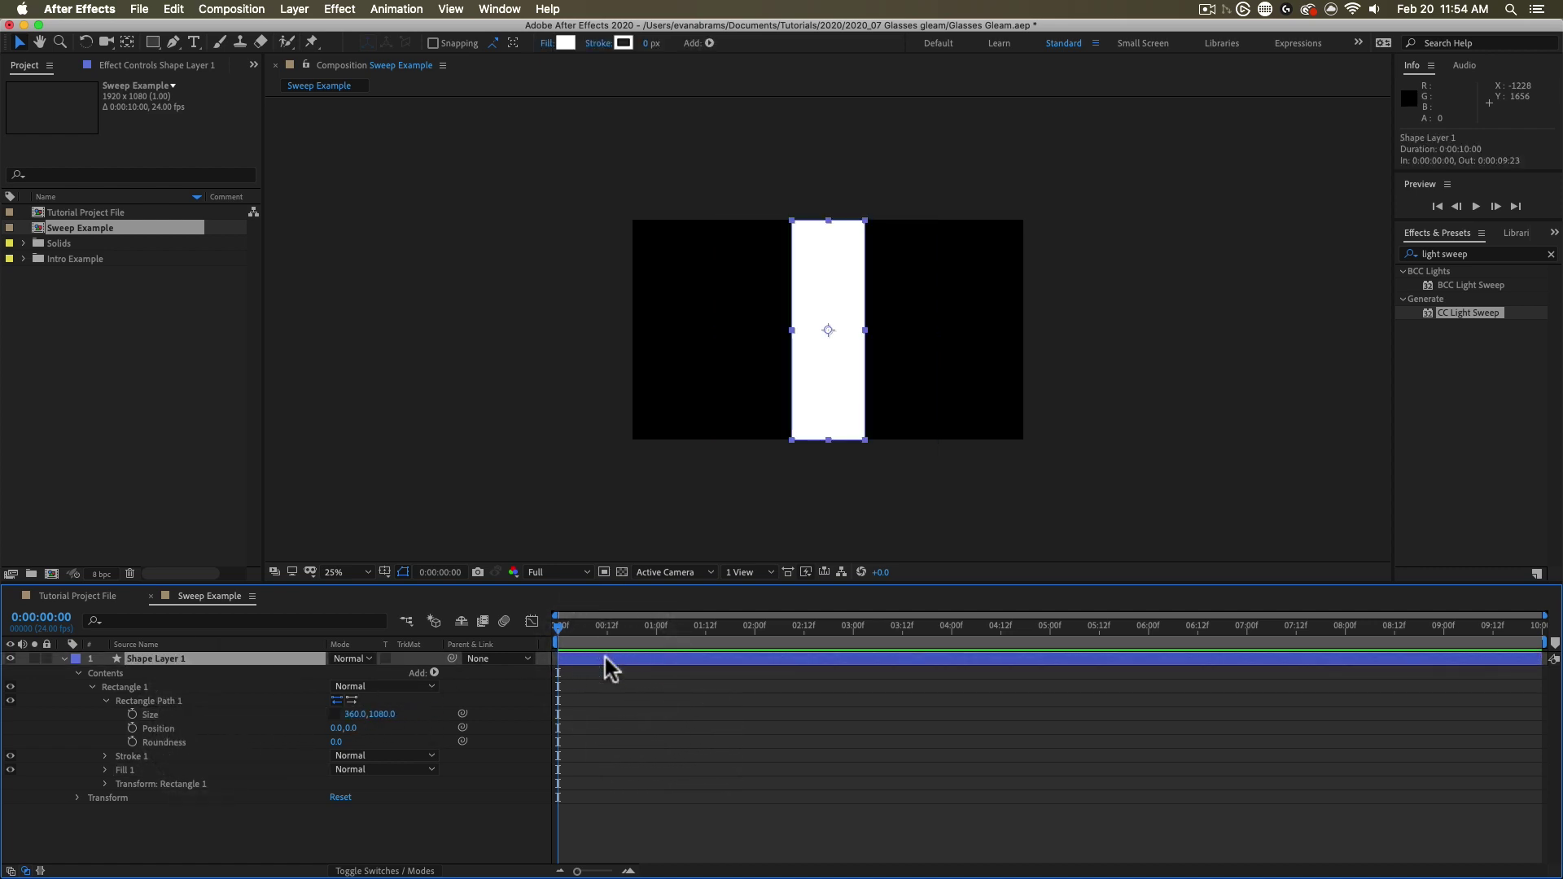
Step: Keyframe the strip's Position and Scale from off-left to off-right by 1:06, widening at the end
key(p)
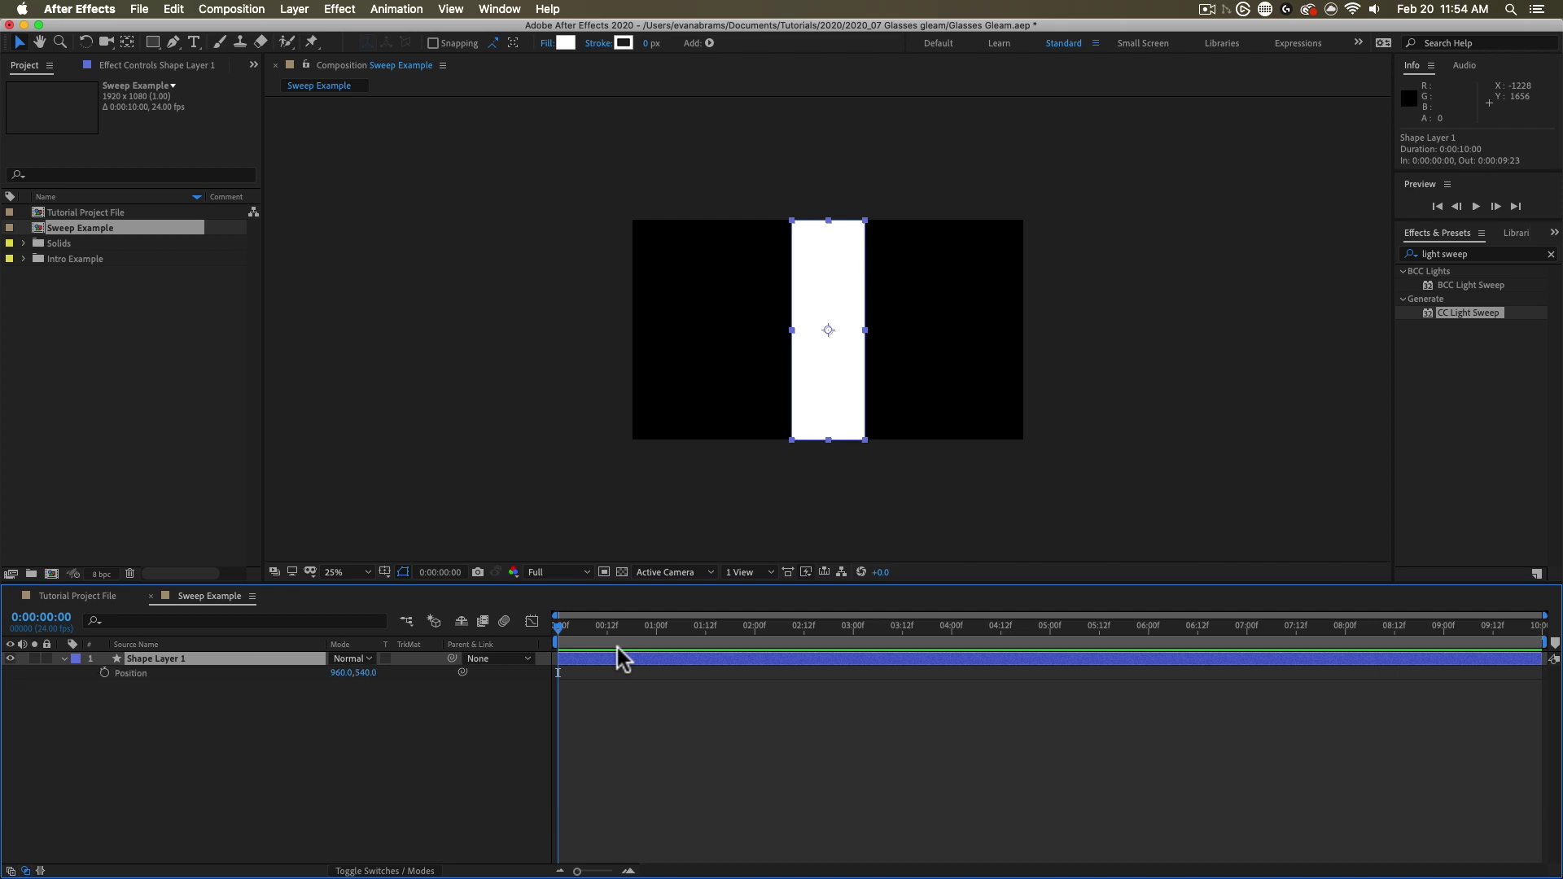
key(shift+s)
click(104, 687)
click(635, 747)
click(588, 663)
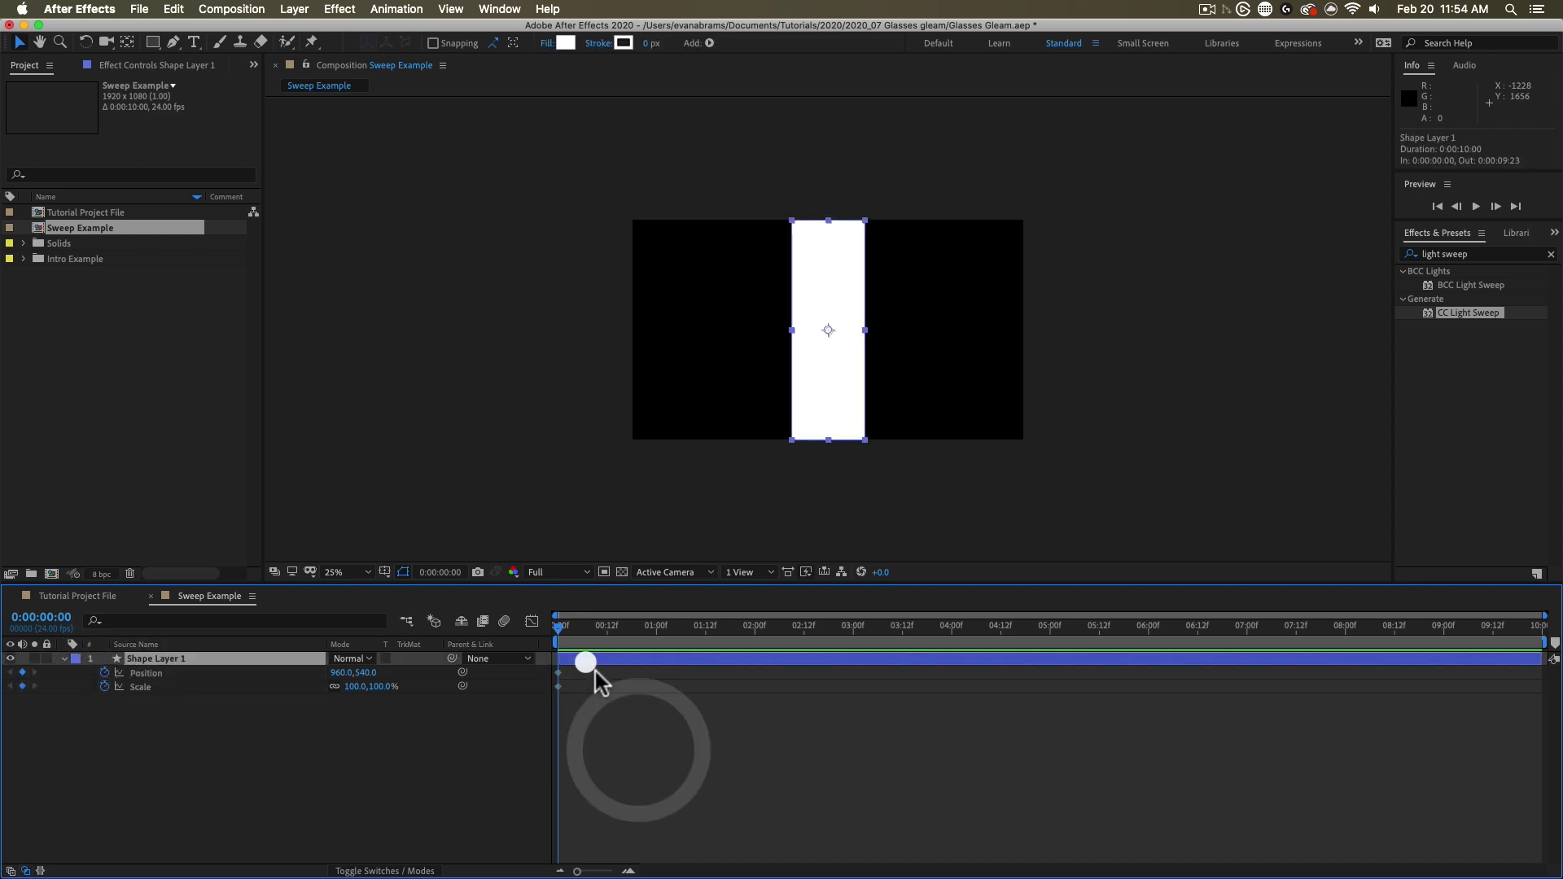
drag(817, 403, 589, 378)
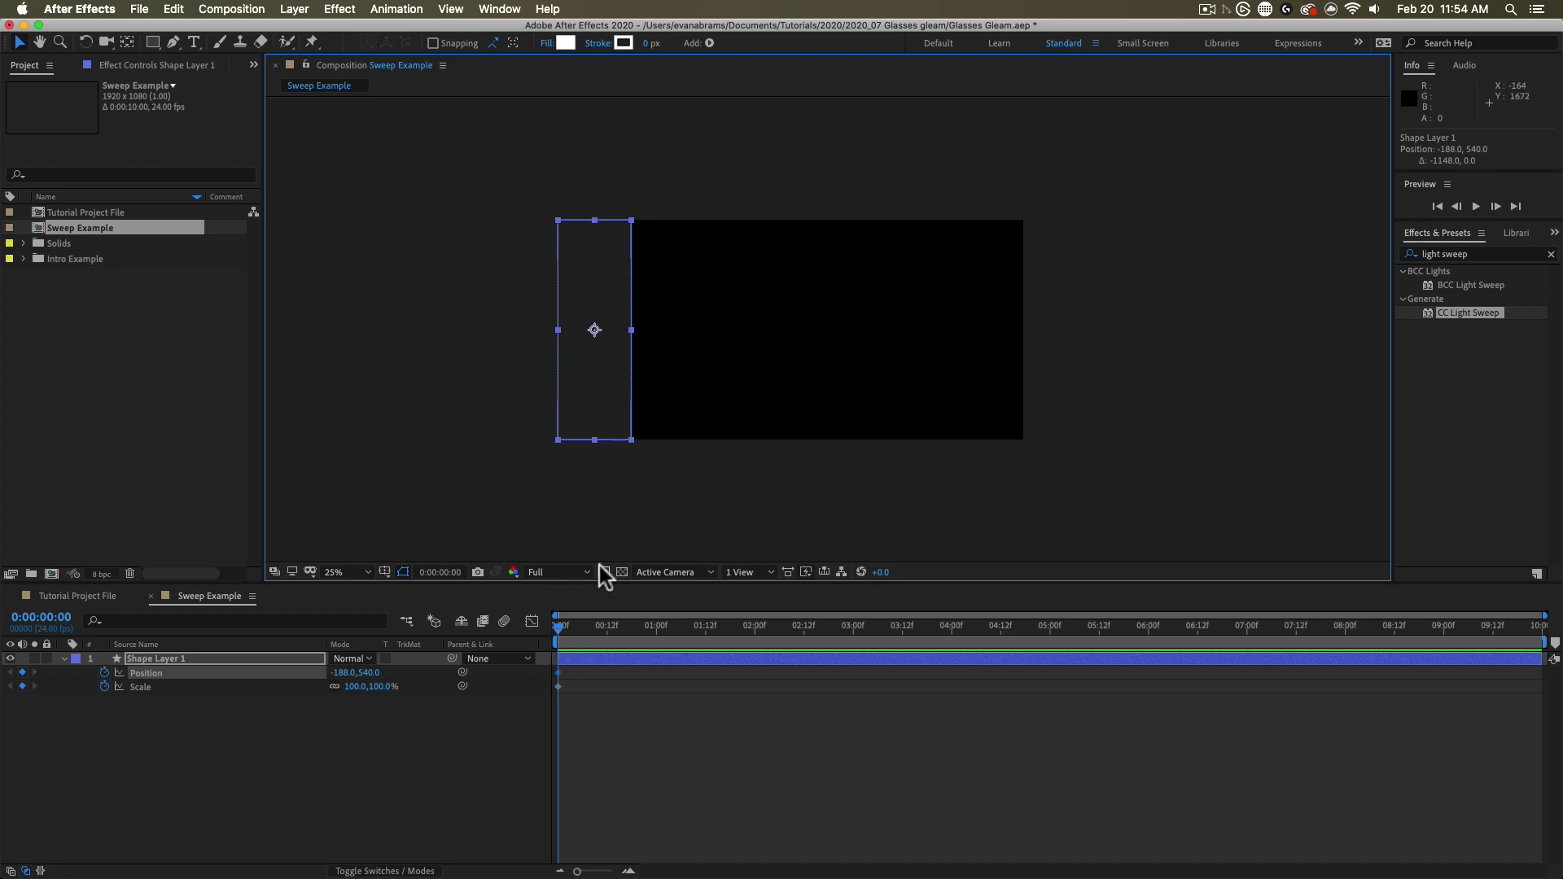
key(shift+Page_Down)
key(shift+Page_Down)
key(shift+Page_Down)
drag(628, 412, 1131, 389)
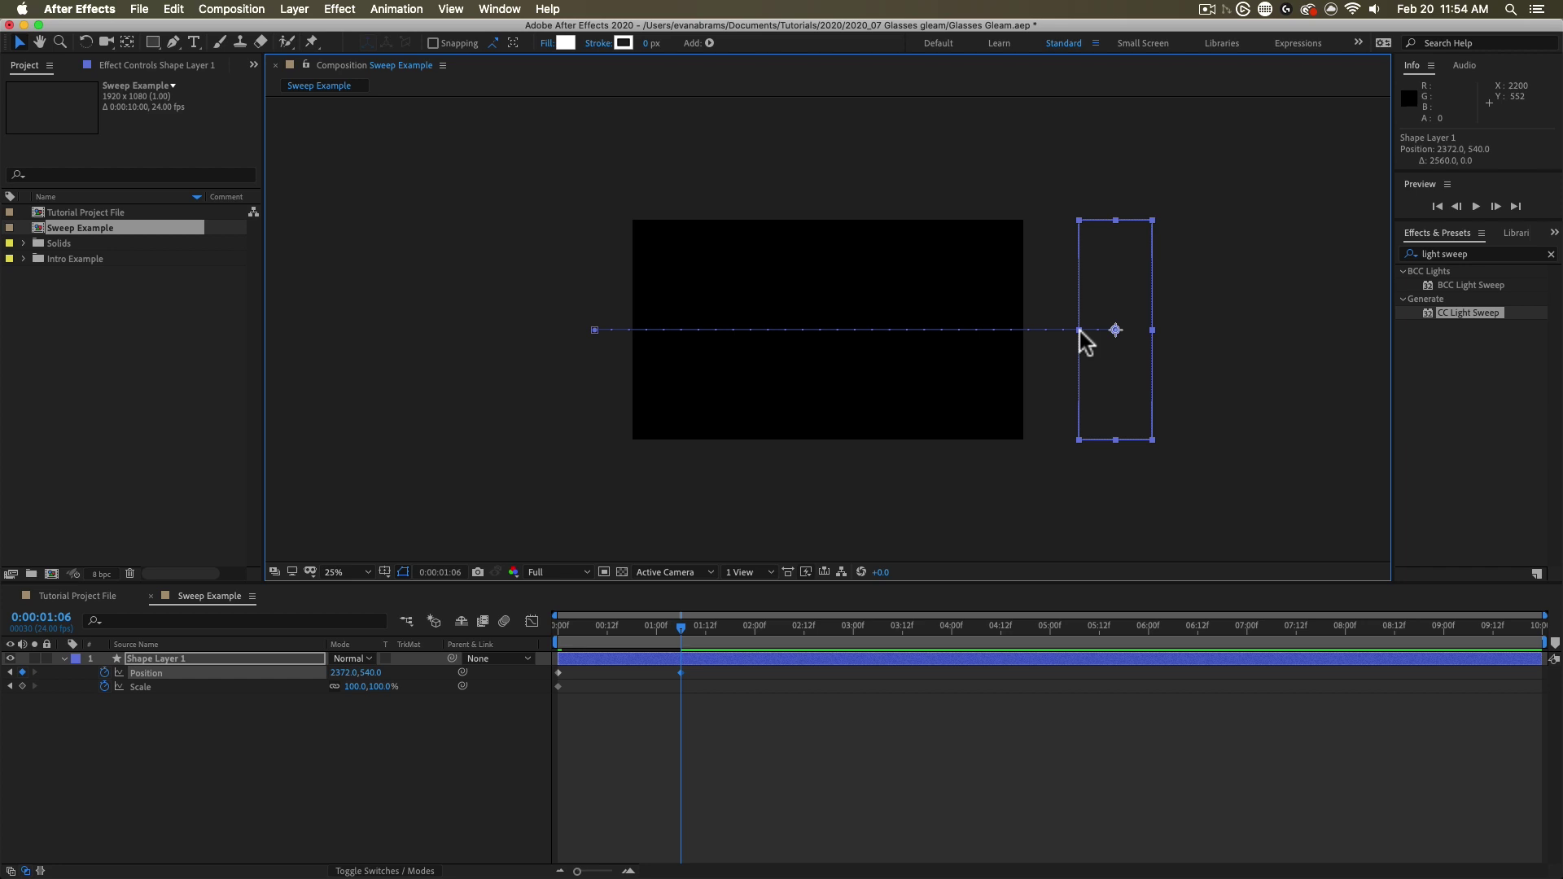
mouse_move(1081, 331)
mouse_down()
mouse_move(1039, 334)
mouse_move(1122, 342)
mouse_move(1106, 344)
mouse_up()
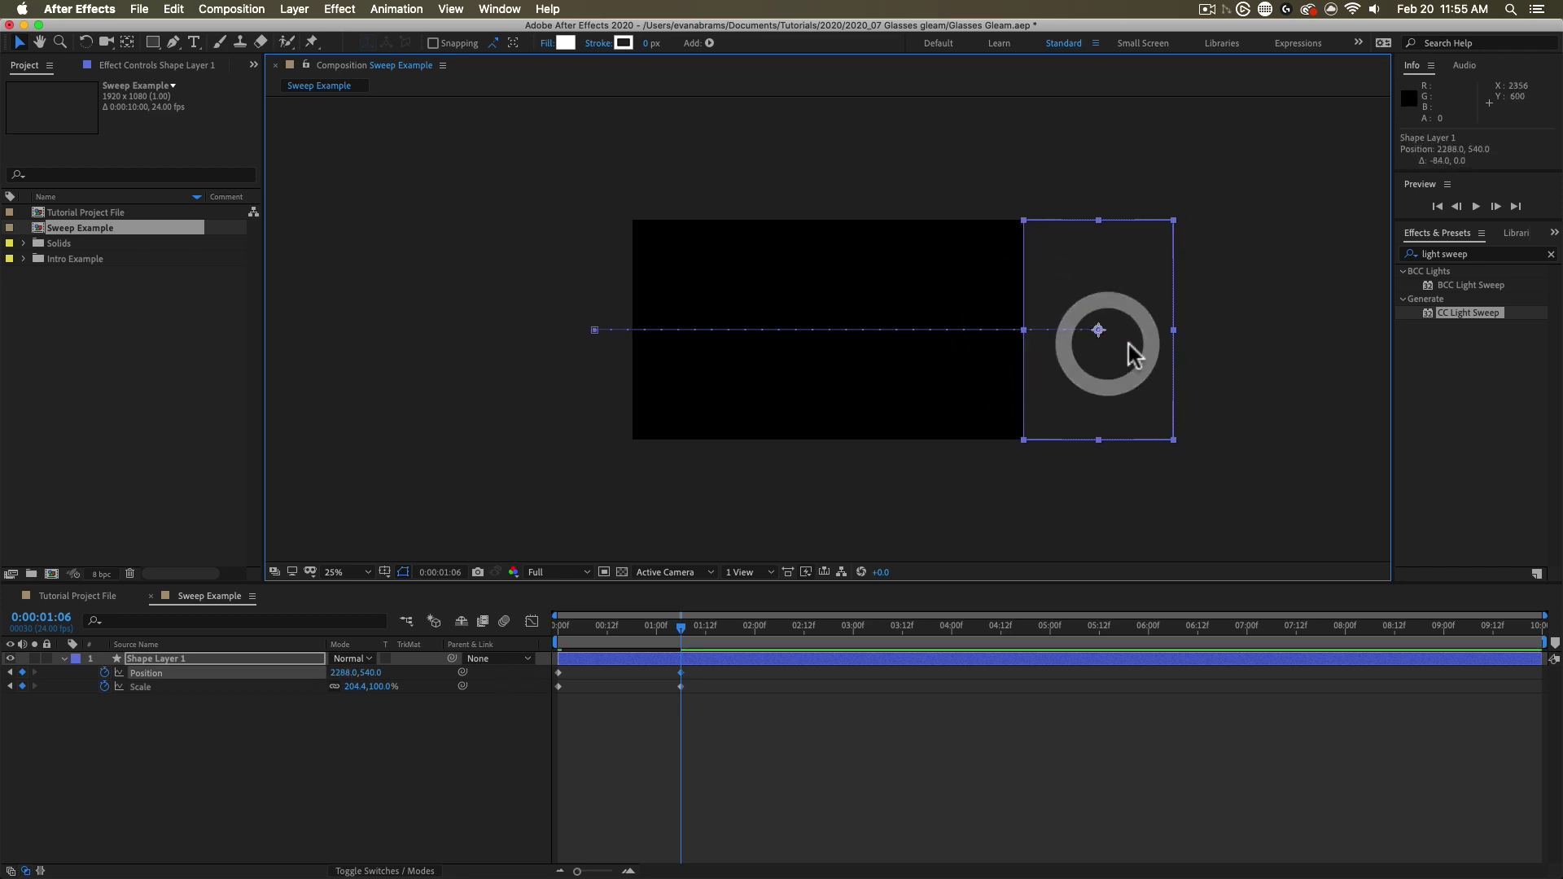
Step: Apply Easy Ease to all keyframes and trim the layer's out point at 1:06
drag(715, 678, 523, 709)
key(F9)
click(670, 776)
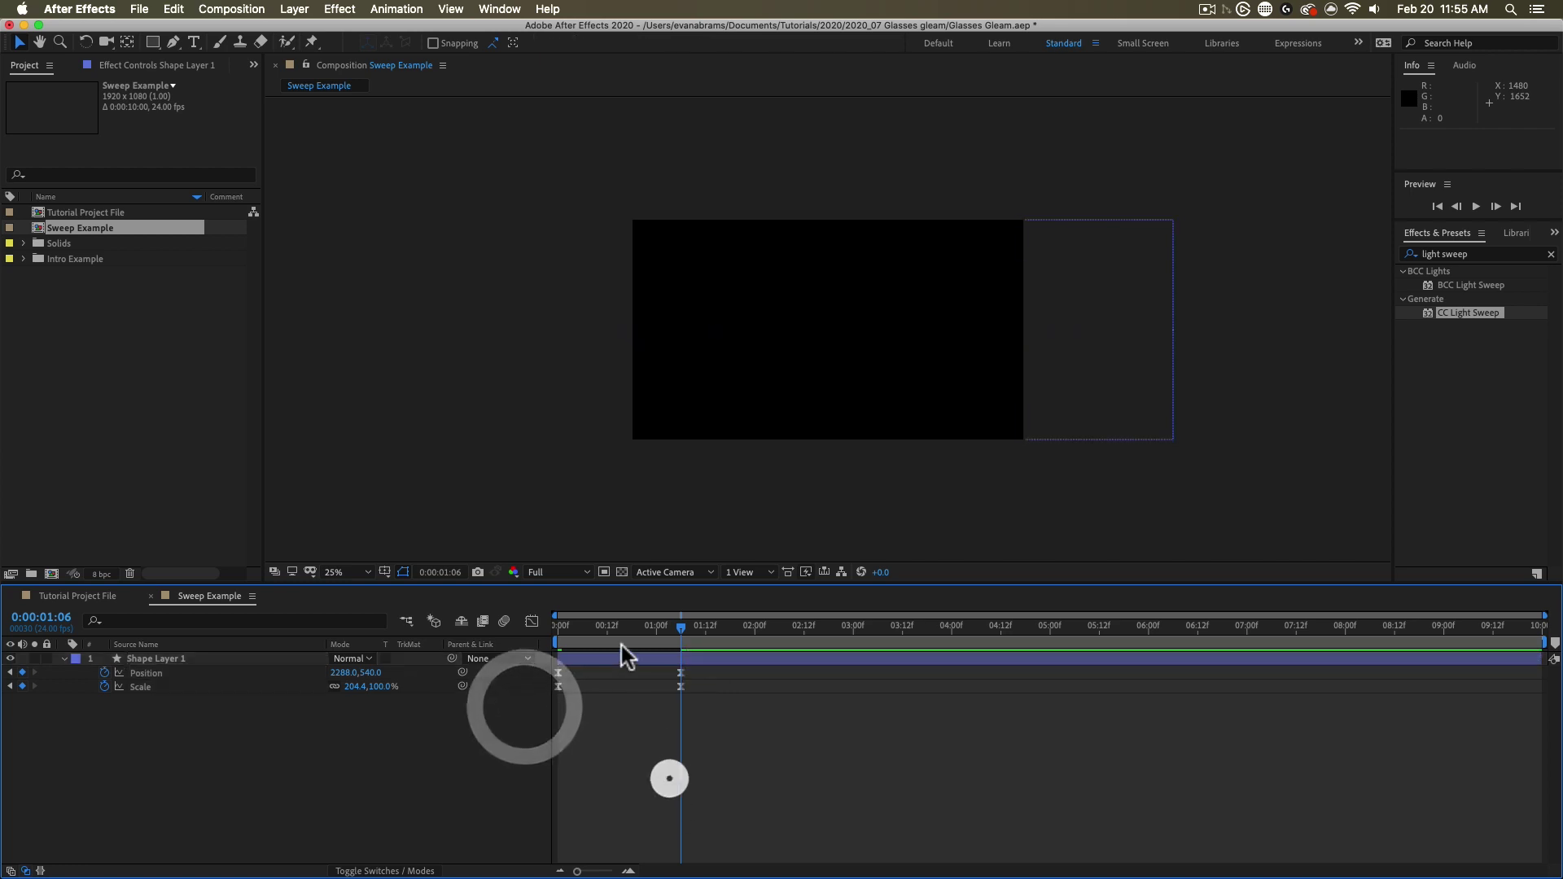
key(Home)
click(218, 688)
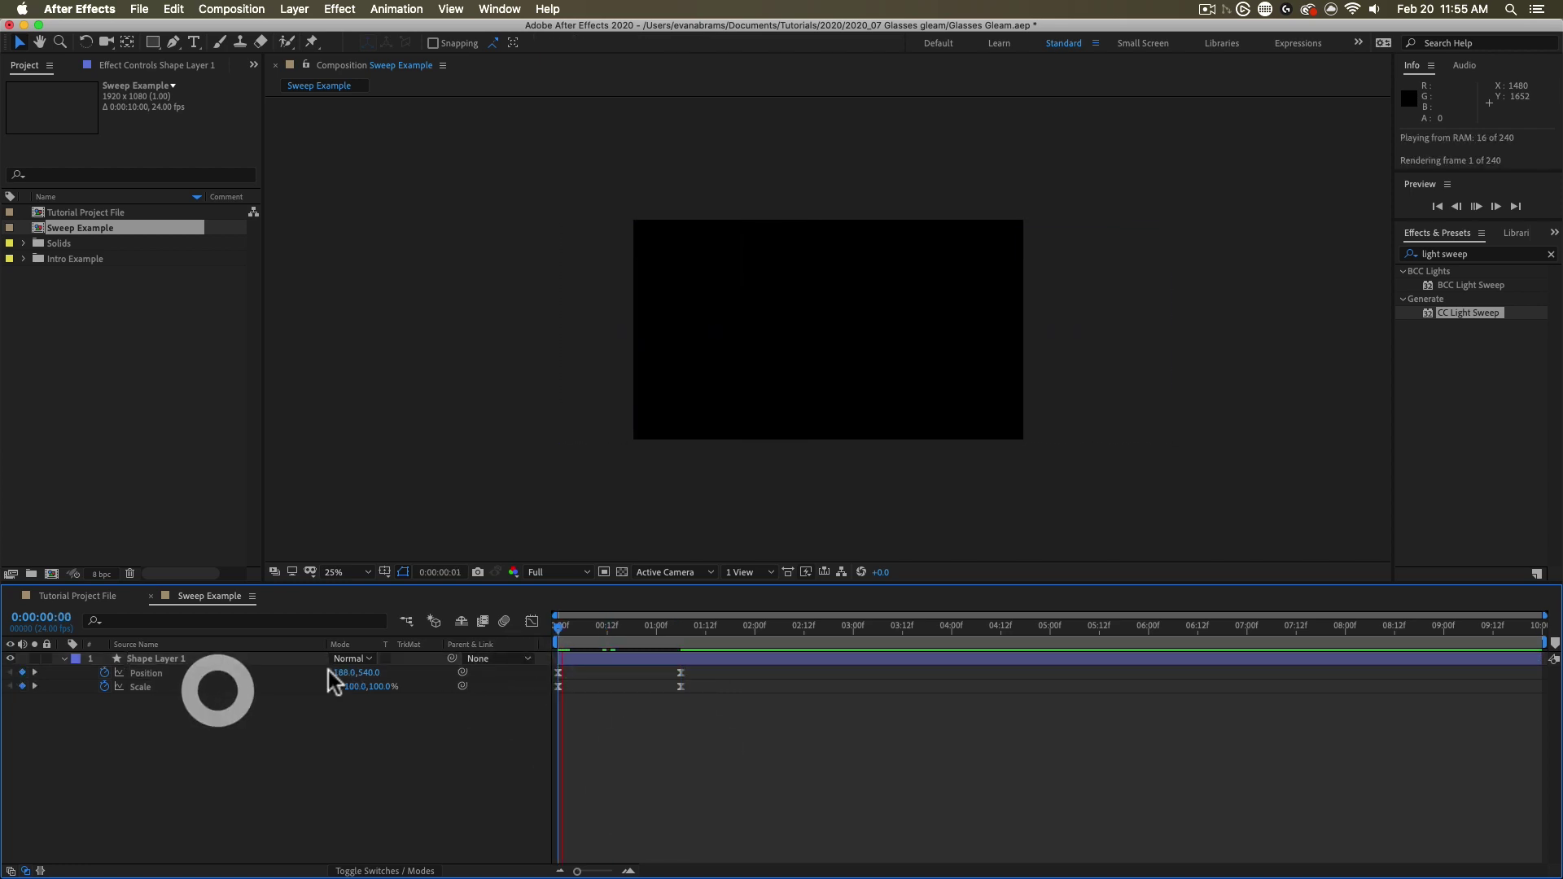
key(space)
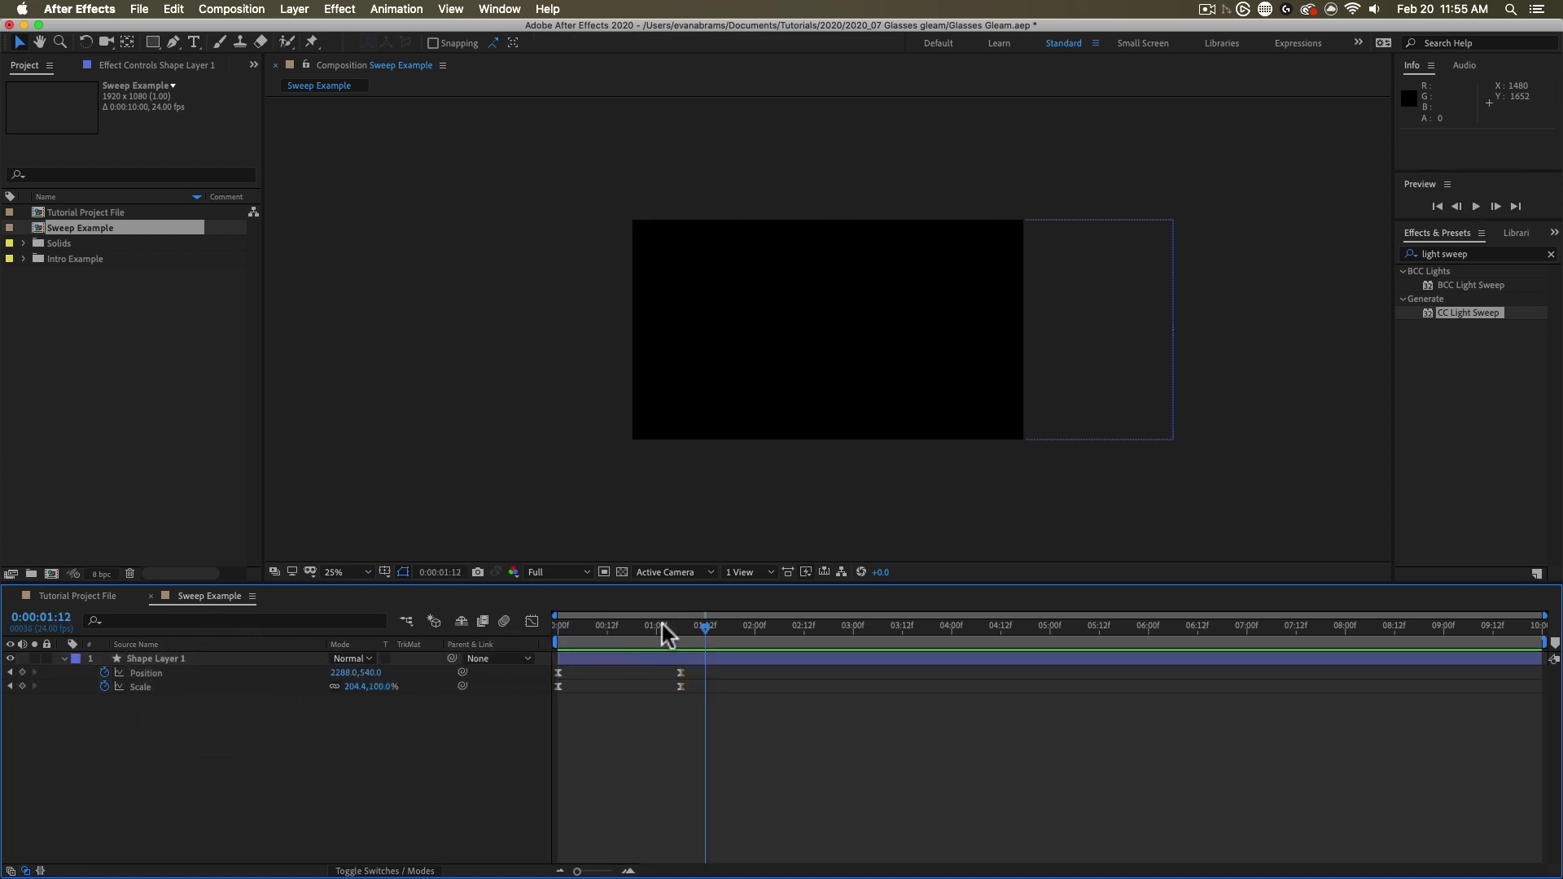
click(681, 628)
click(683, 657)
key(alt+bracketright)
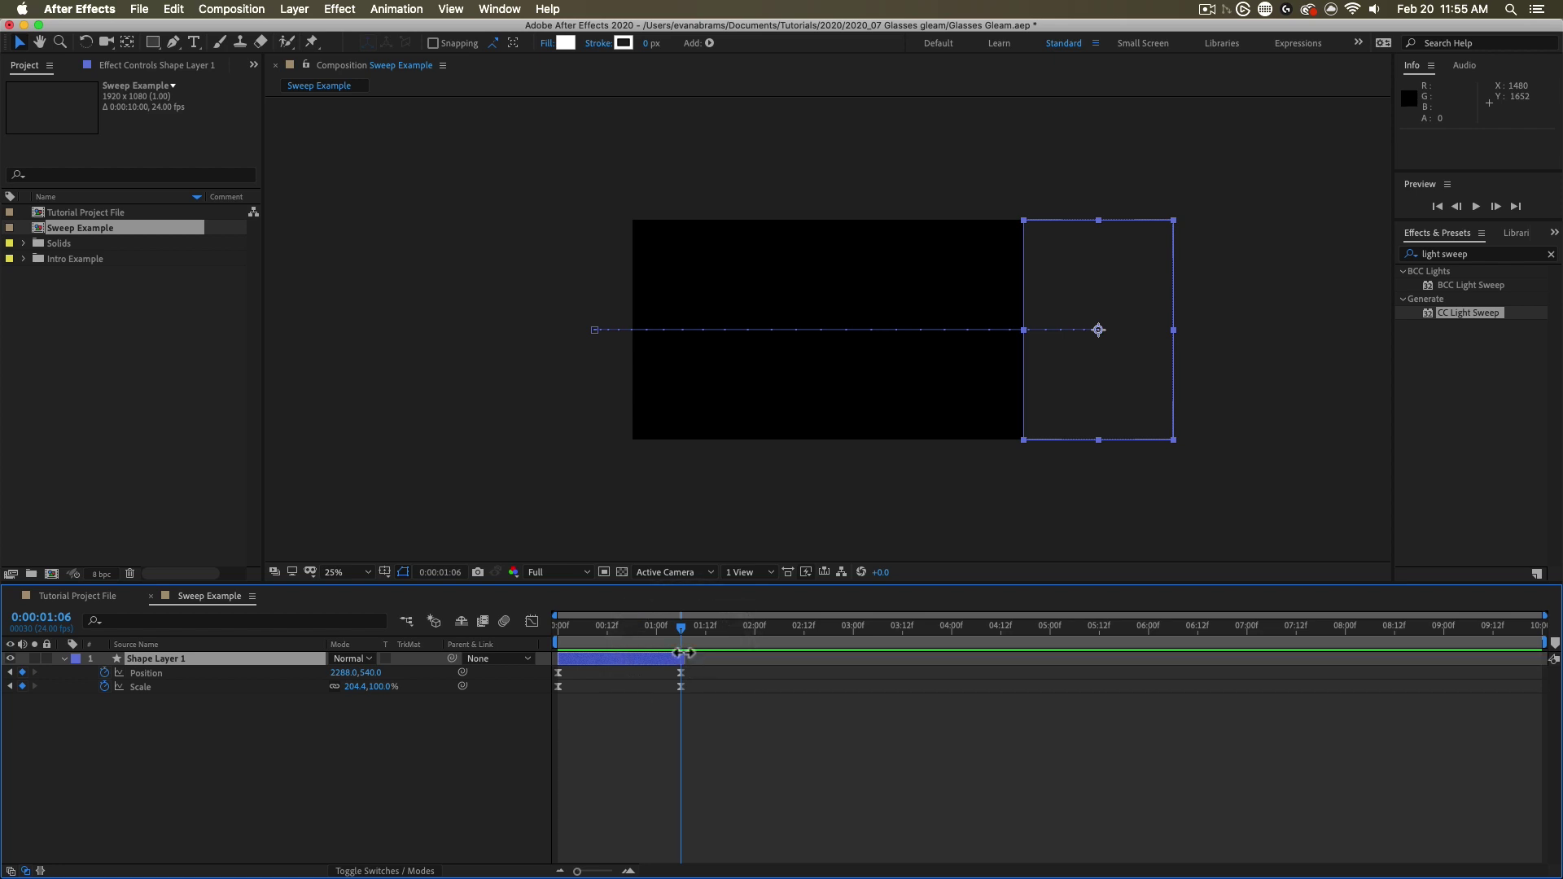
key(space)
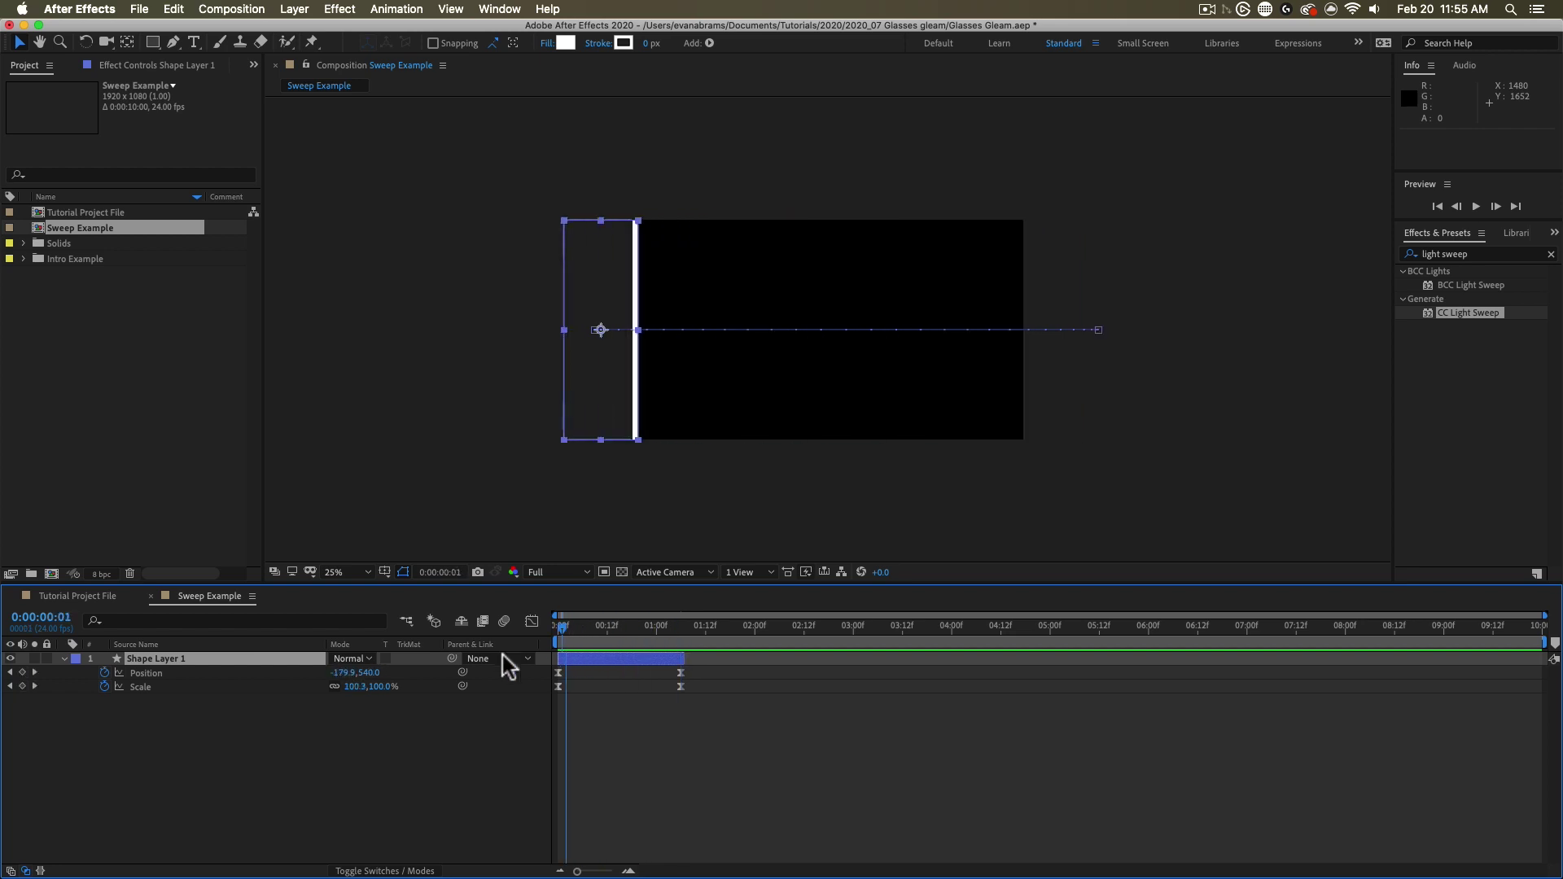
click(588, 657)
Step: Duplicate the strip as Shape Layer 2, offset 10 frames, starting off-left with pasted keyframes
key(ctrl+d)
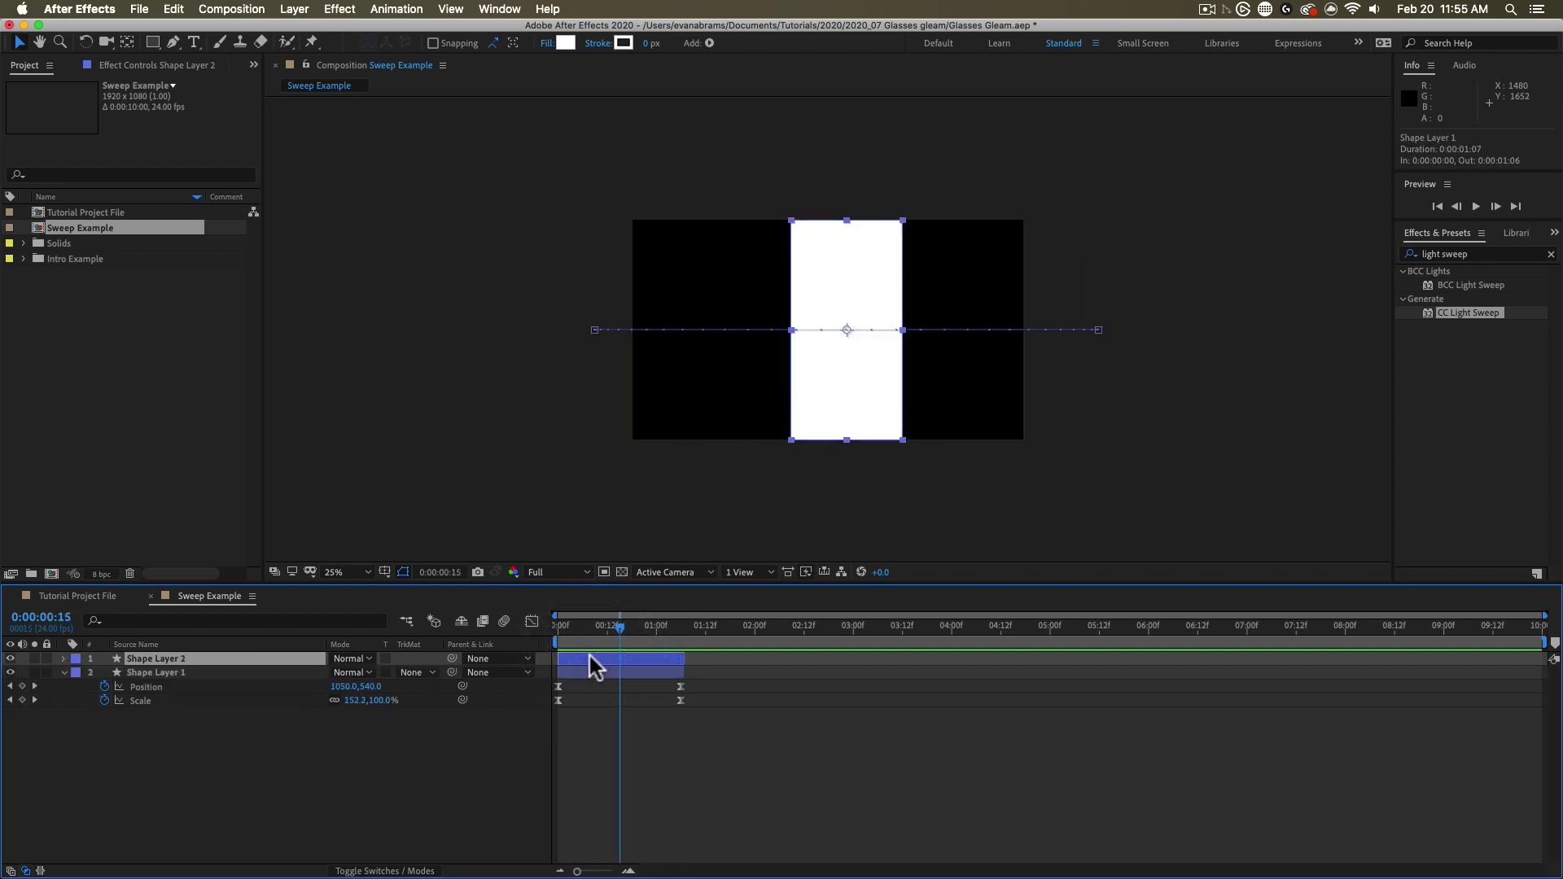
key(alt+Page_Down)
key(alt+Page_Down)
key(alt+Page_Down)
key(alt+Page_Down)
key(alt+Page_Down)
key(alt+Page_Down)
key(alt+Page_Down)
key(alt+Page_Down)
key(alt+Page_Down)
key(alt+Page_Down)
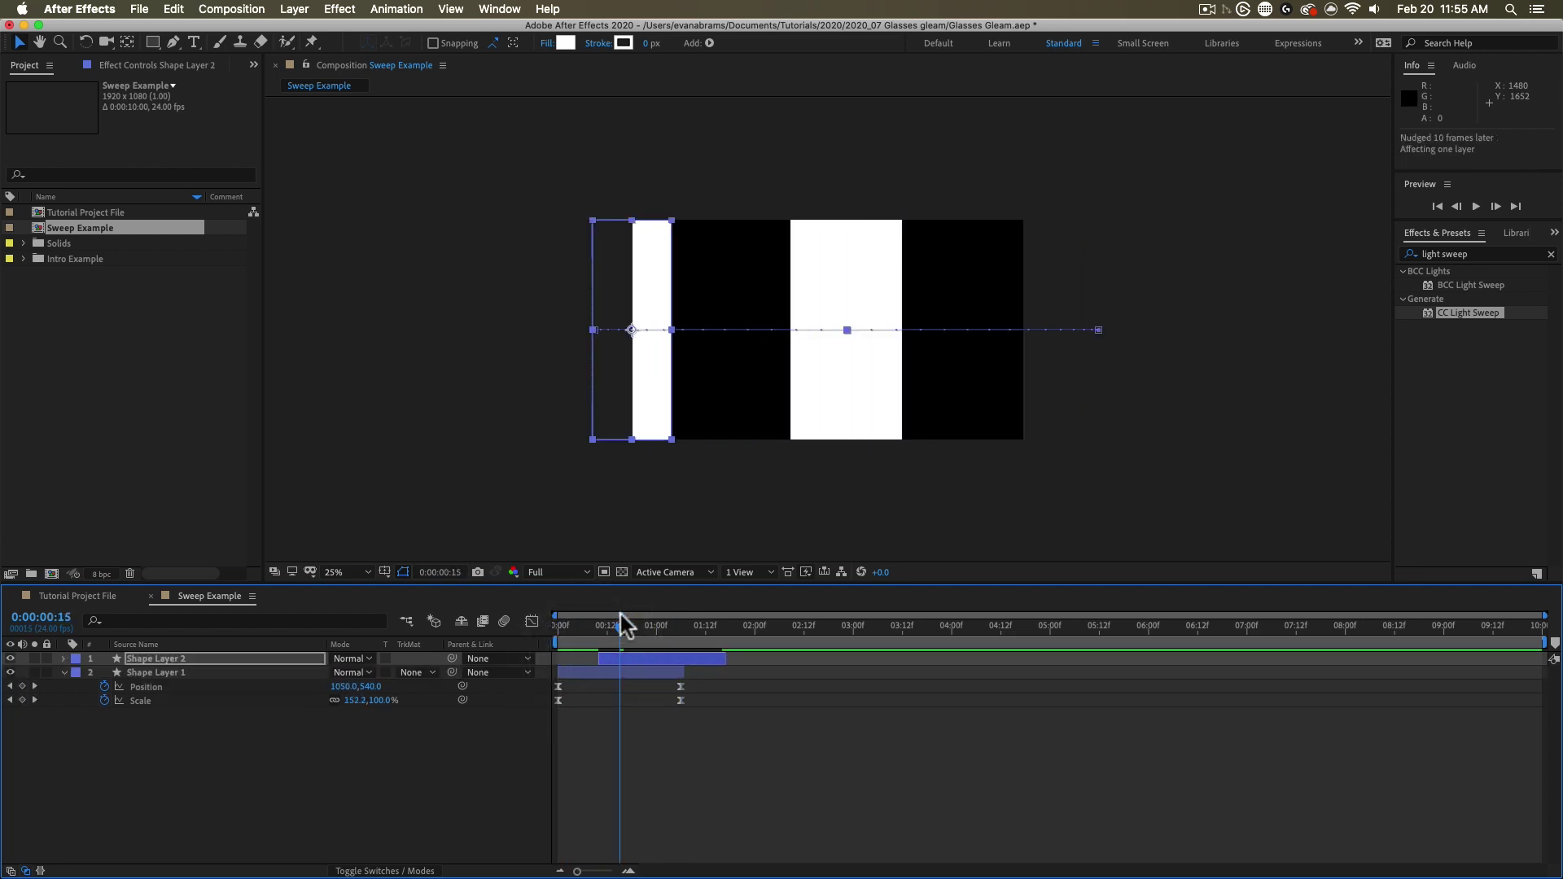
drag(633, 612, 599, 627)
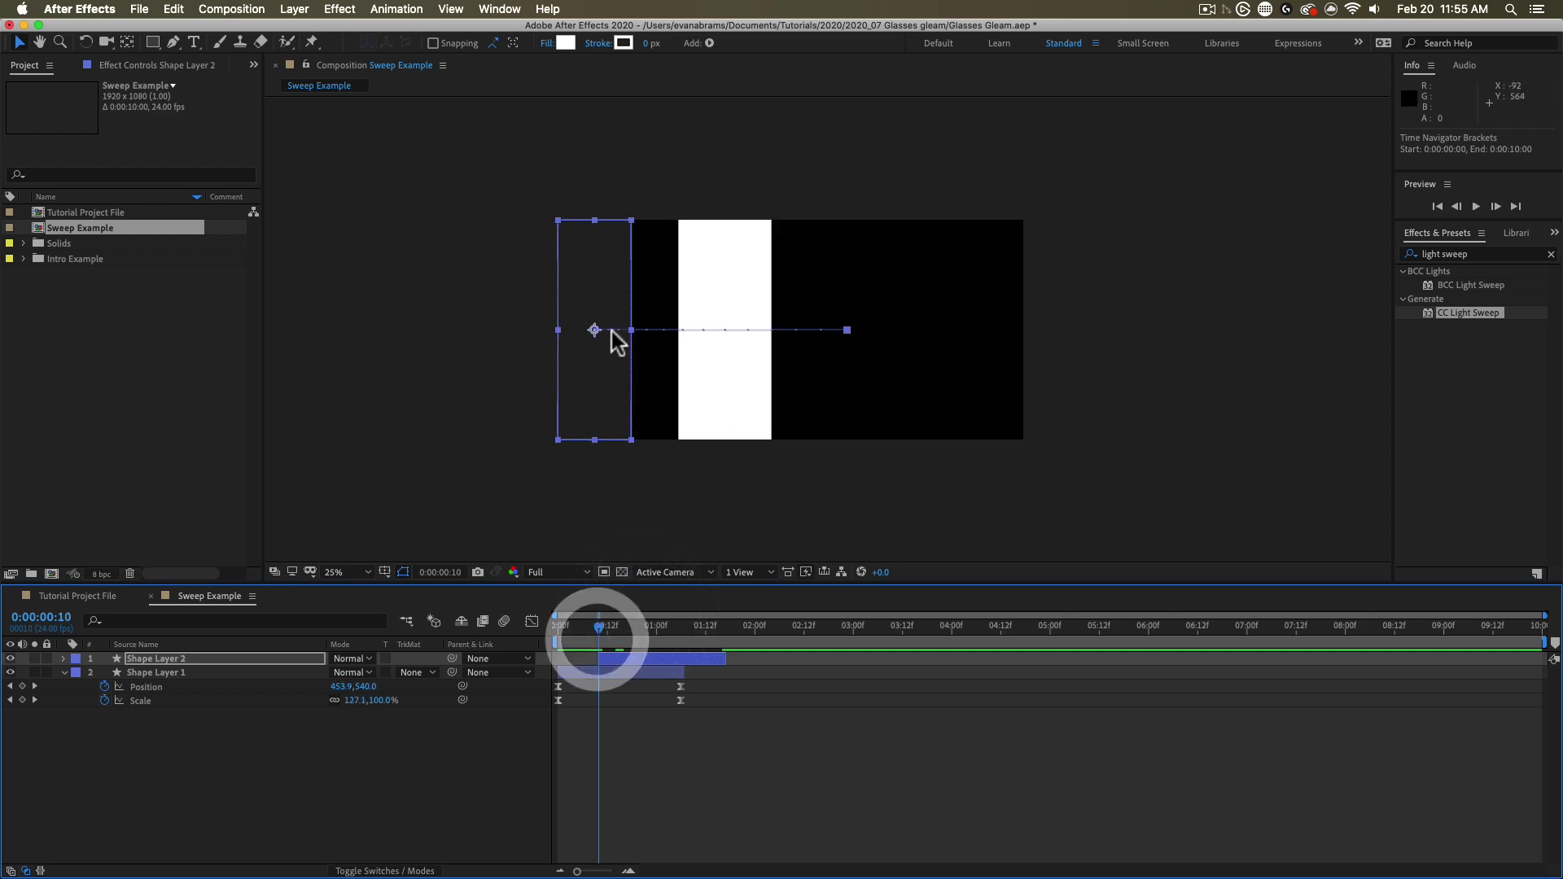
drag(555, 336, 515, 332)
click(546, 361)
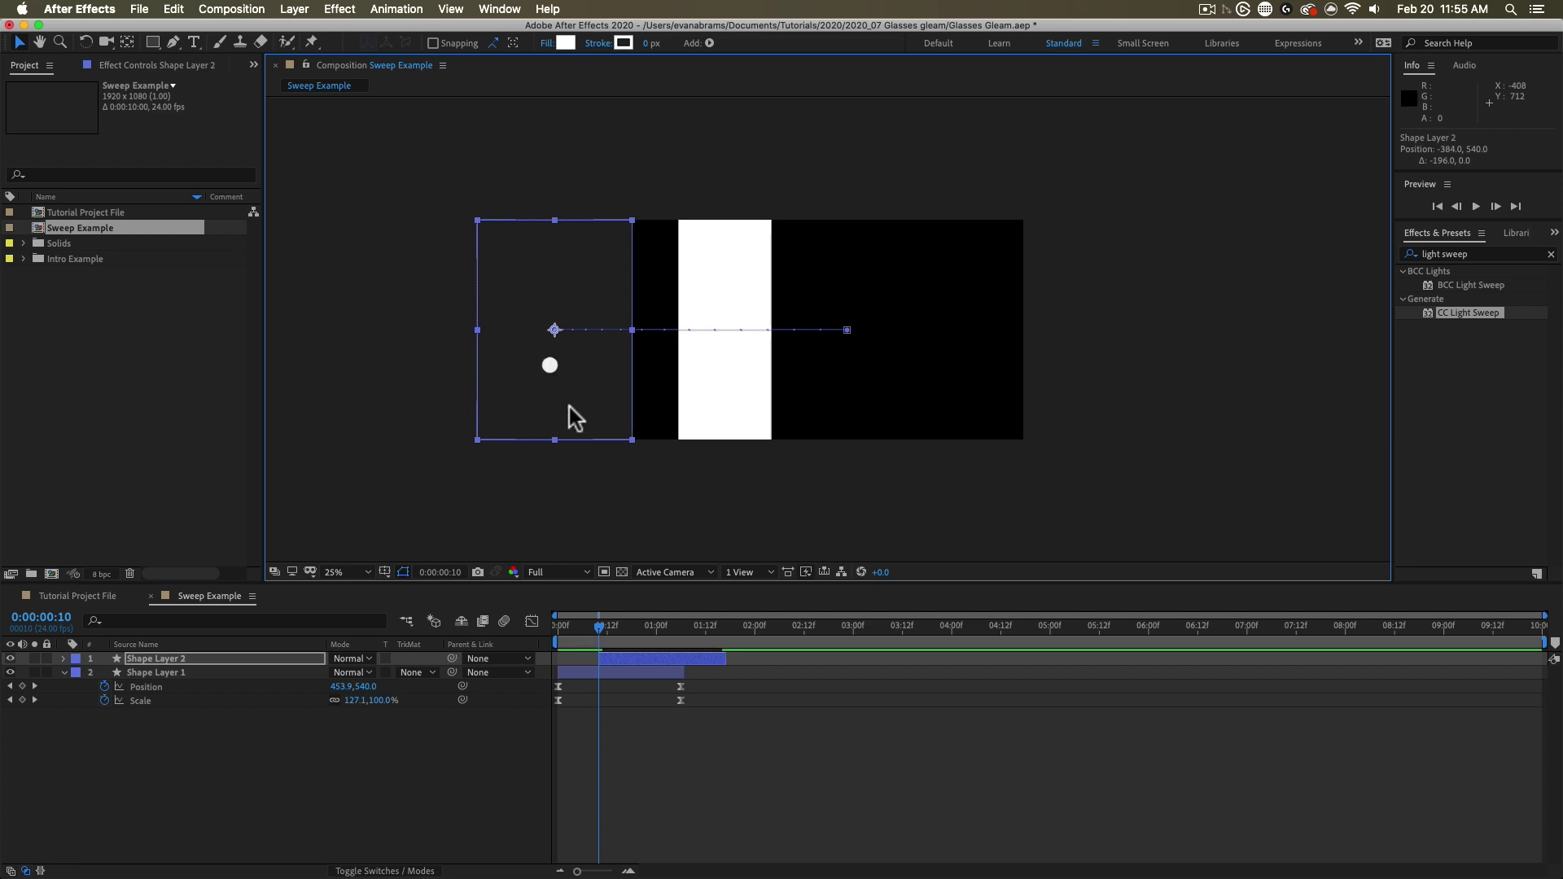
key(ctrl+v)
Step: Delete the stray Position keyframe, then at 1:16 widen the bar to 360% and move it off-right
drag(681, 670, 649, 677)
key(Delete)
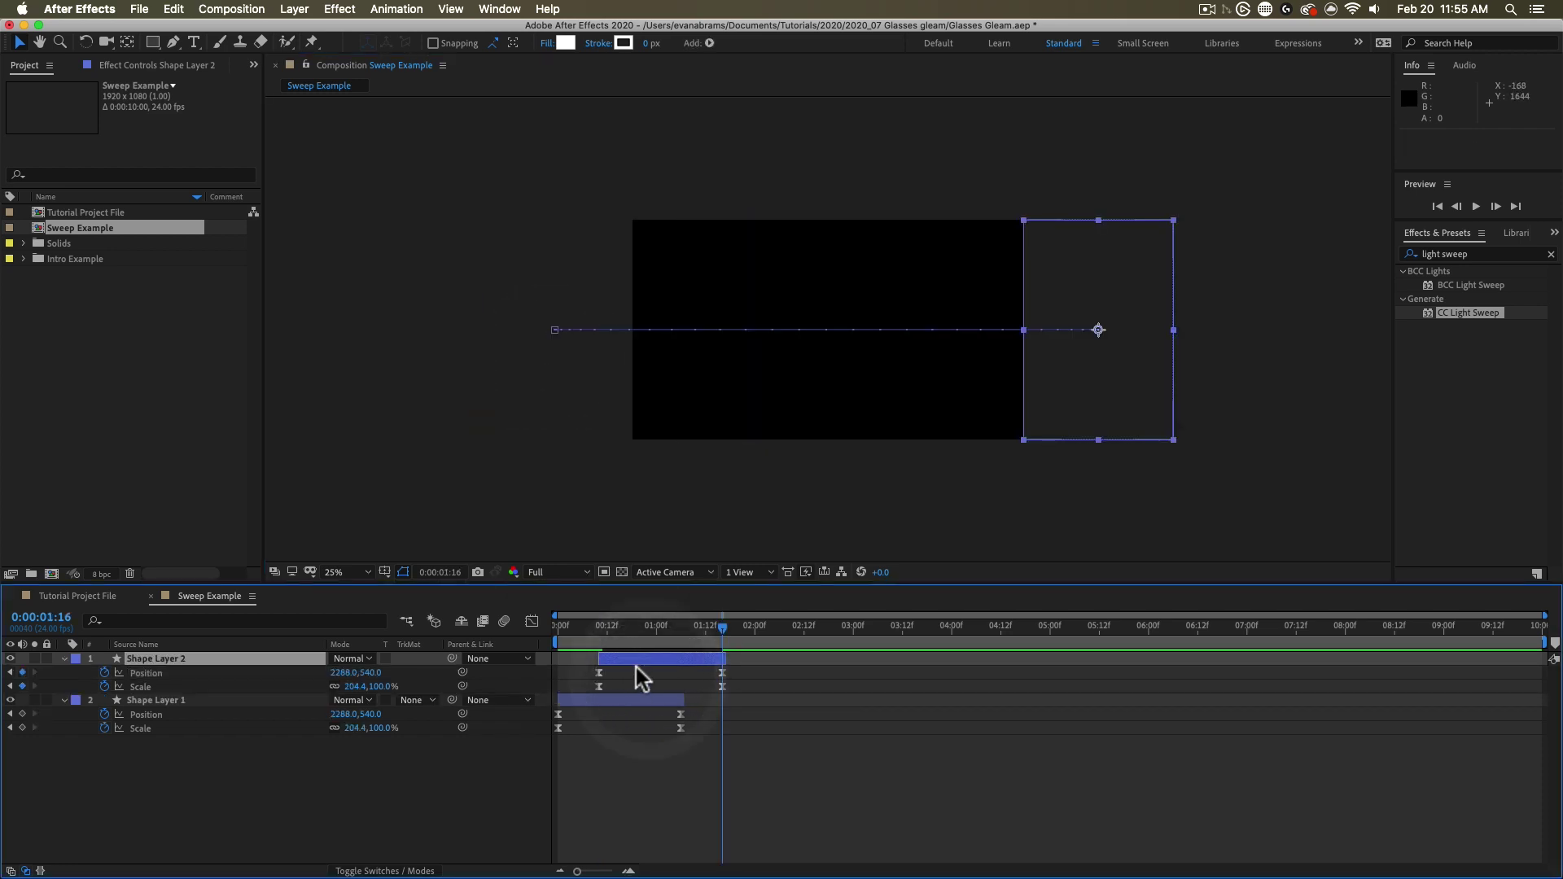
click(655, 661)
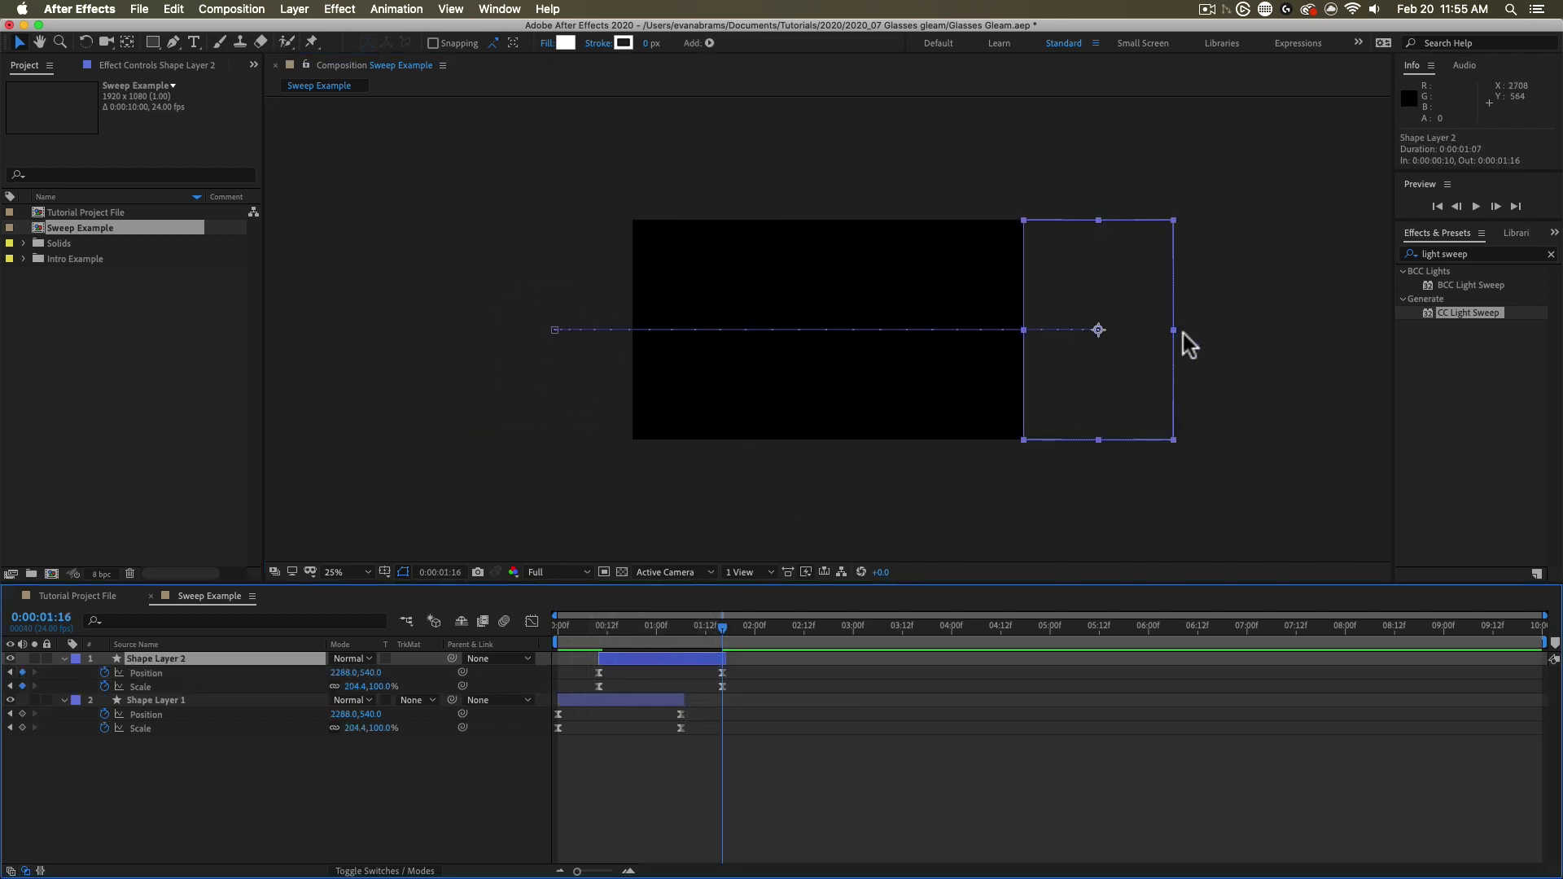
drag(1175, 330, 1232, 324)
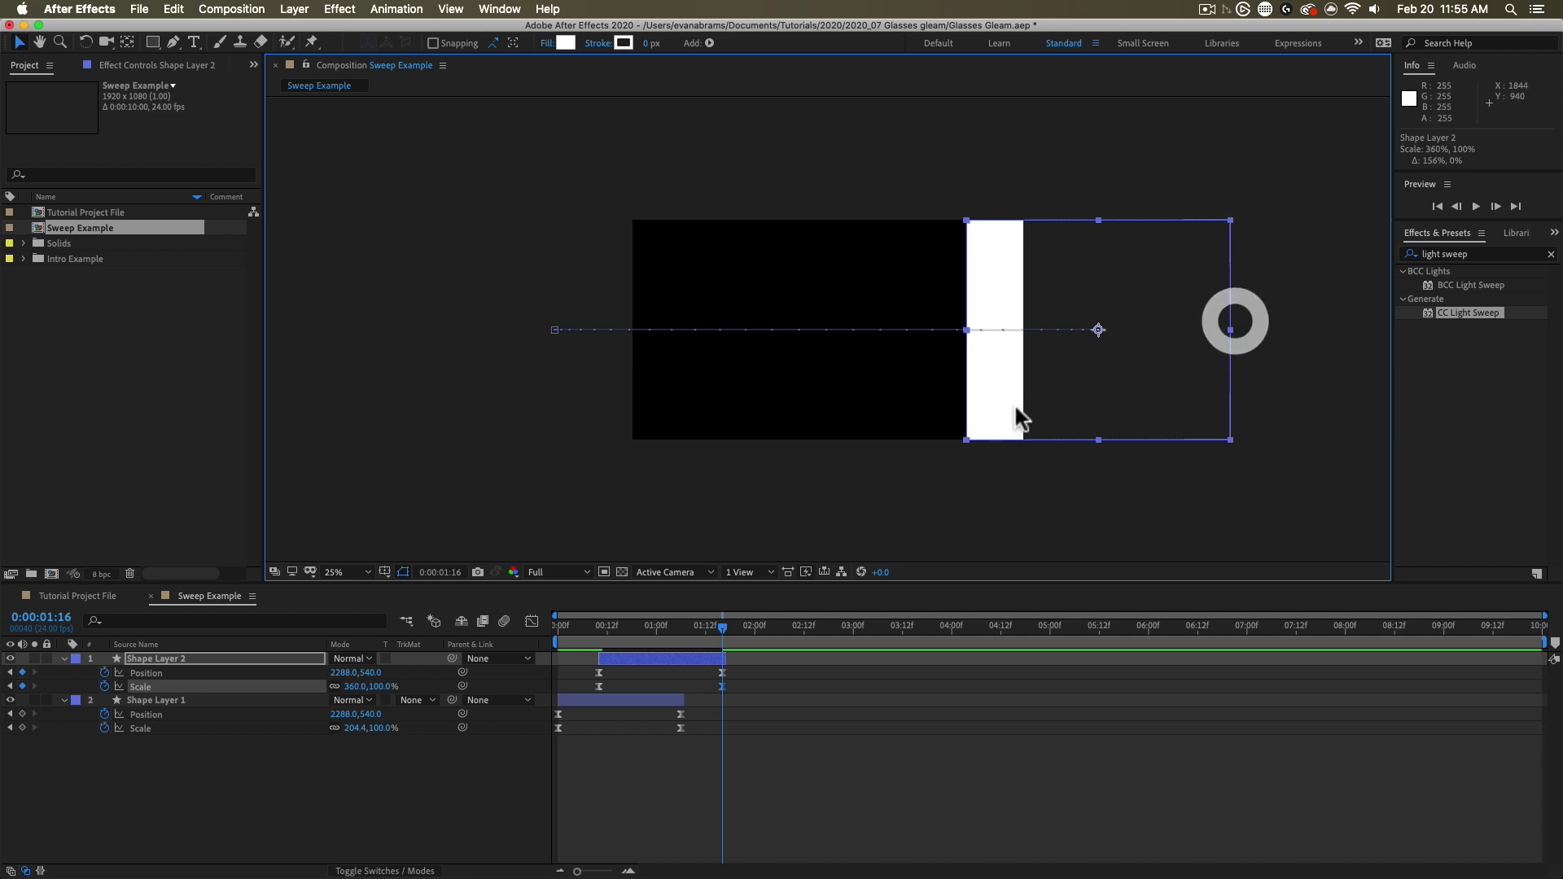
drag(1018, 419, 1088, 396)
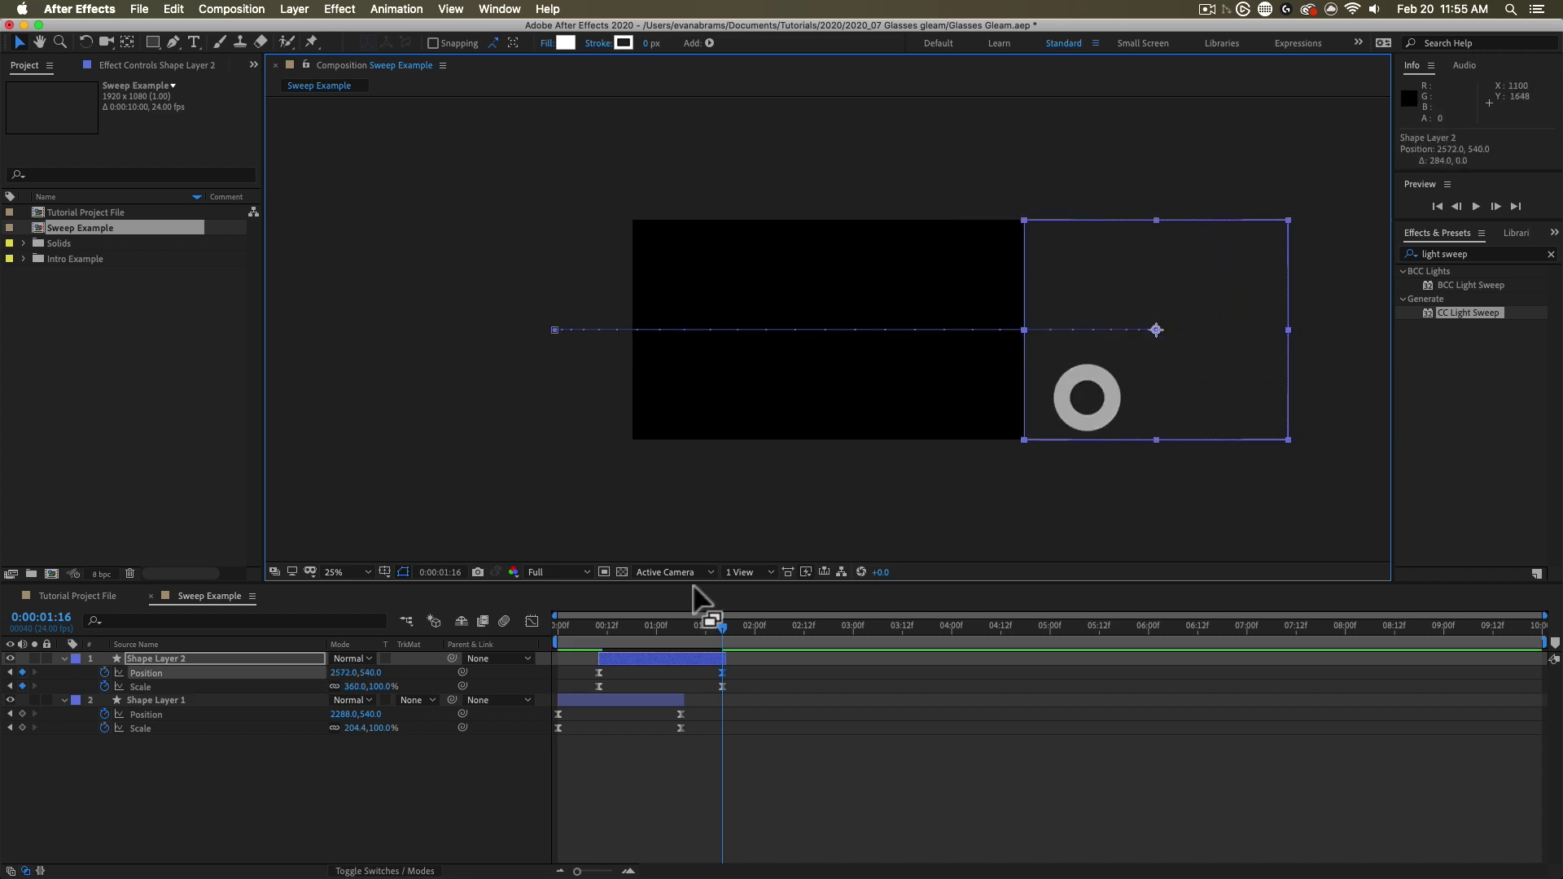
key(space)
click(224, 686)
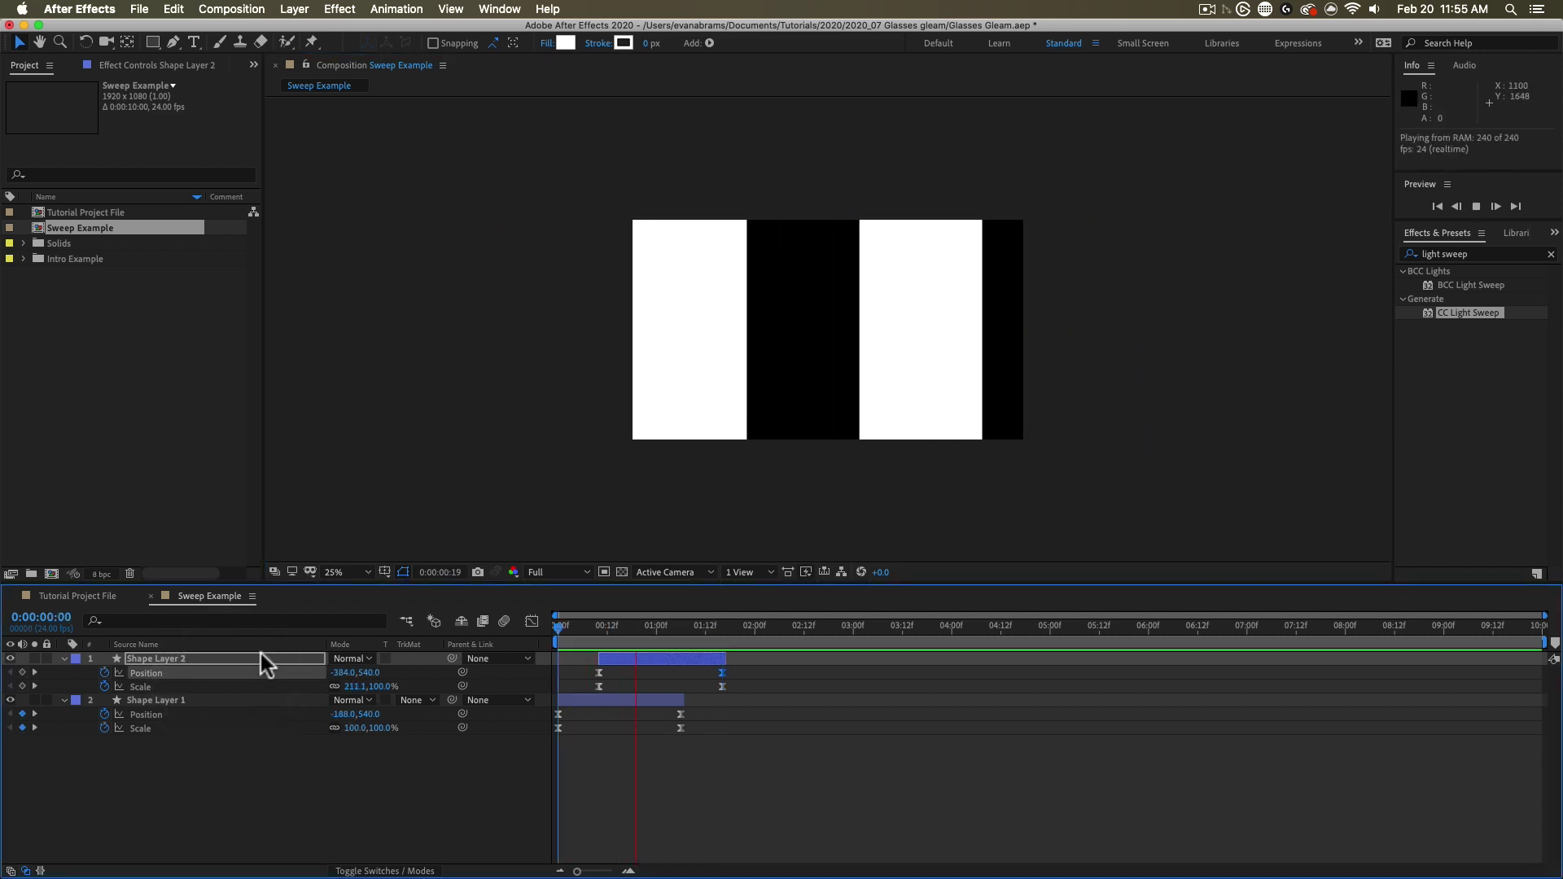
Step: Duplicate Shape Layer 2 as Shape Layer 3, 10 frames later, and narrow it into a thin strip
drag(709, 630, 719, 630)
click(697, 658)
key(super+d)
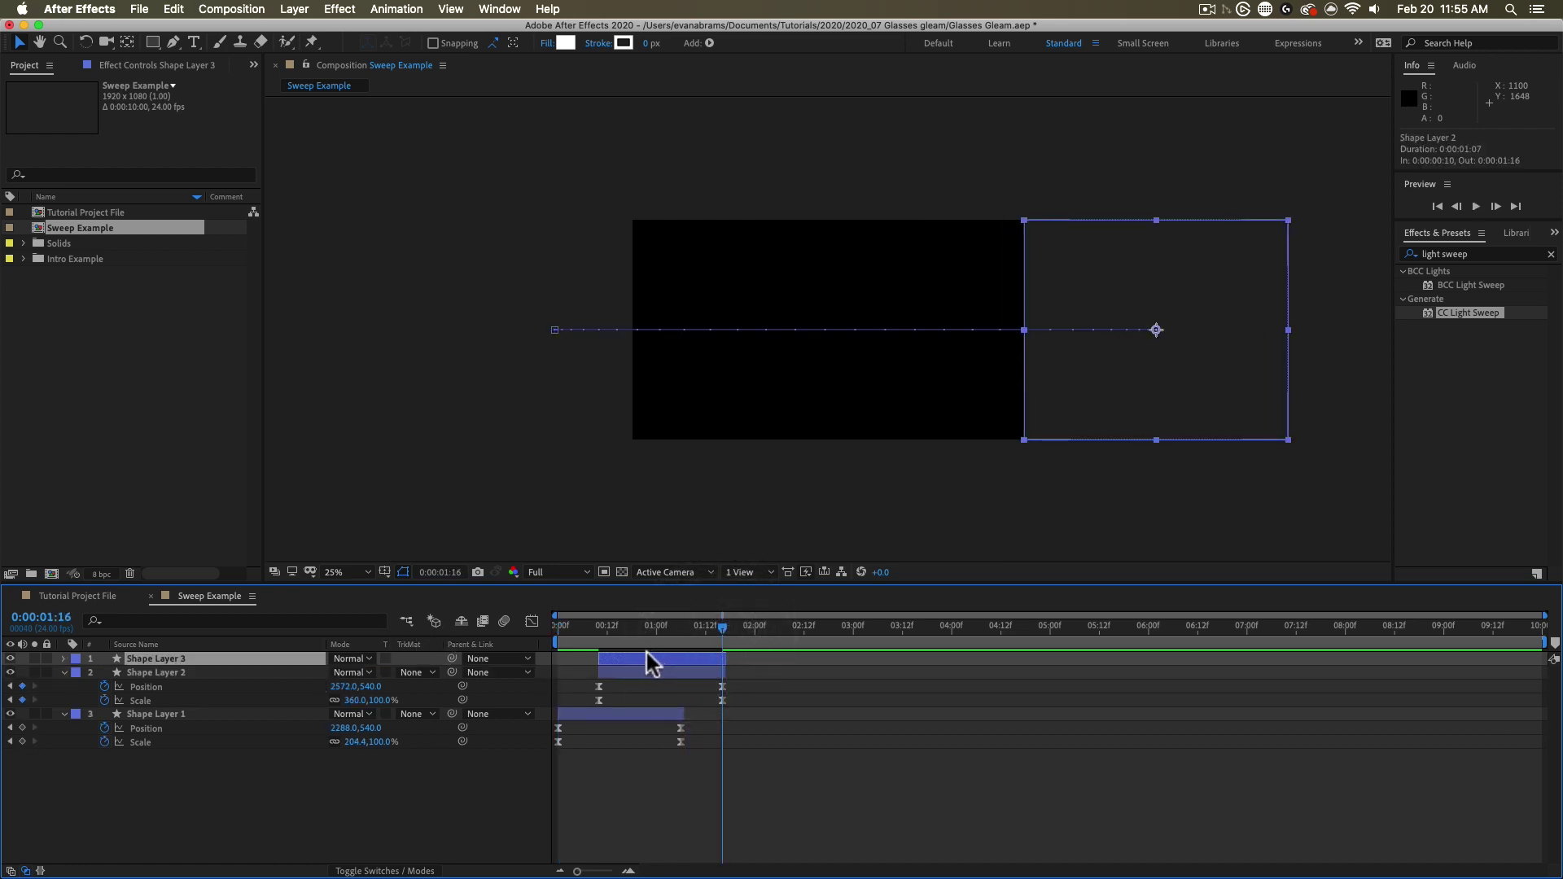
key(alt+shift+Page_Down)
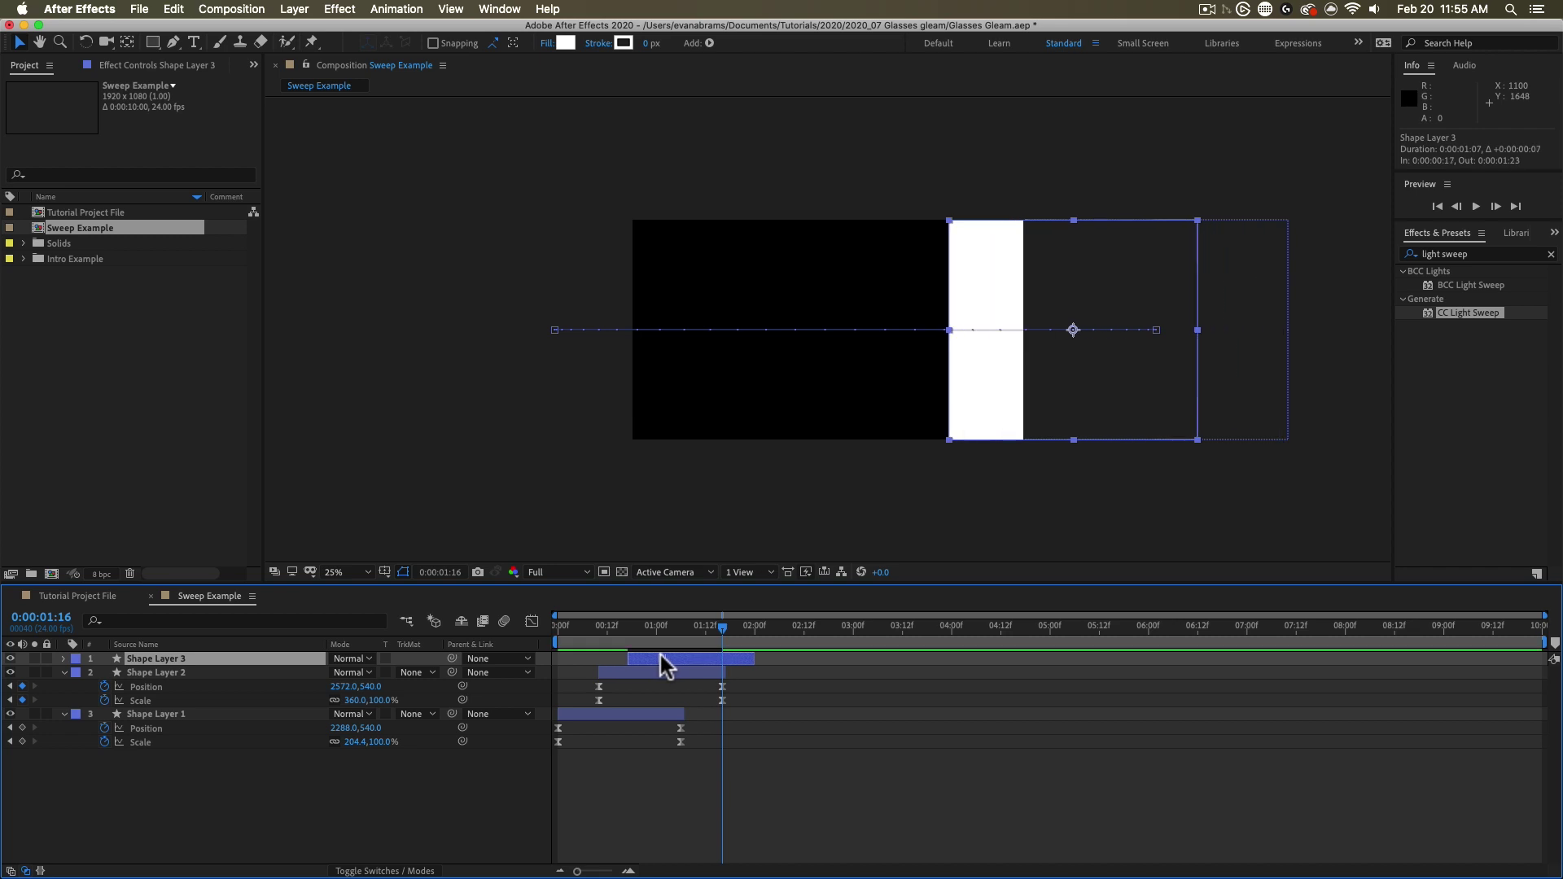
click(642, 632)
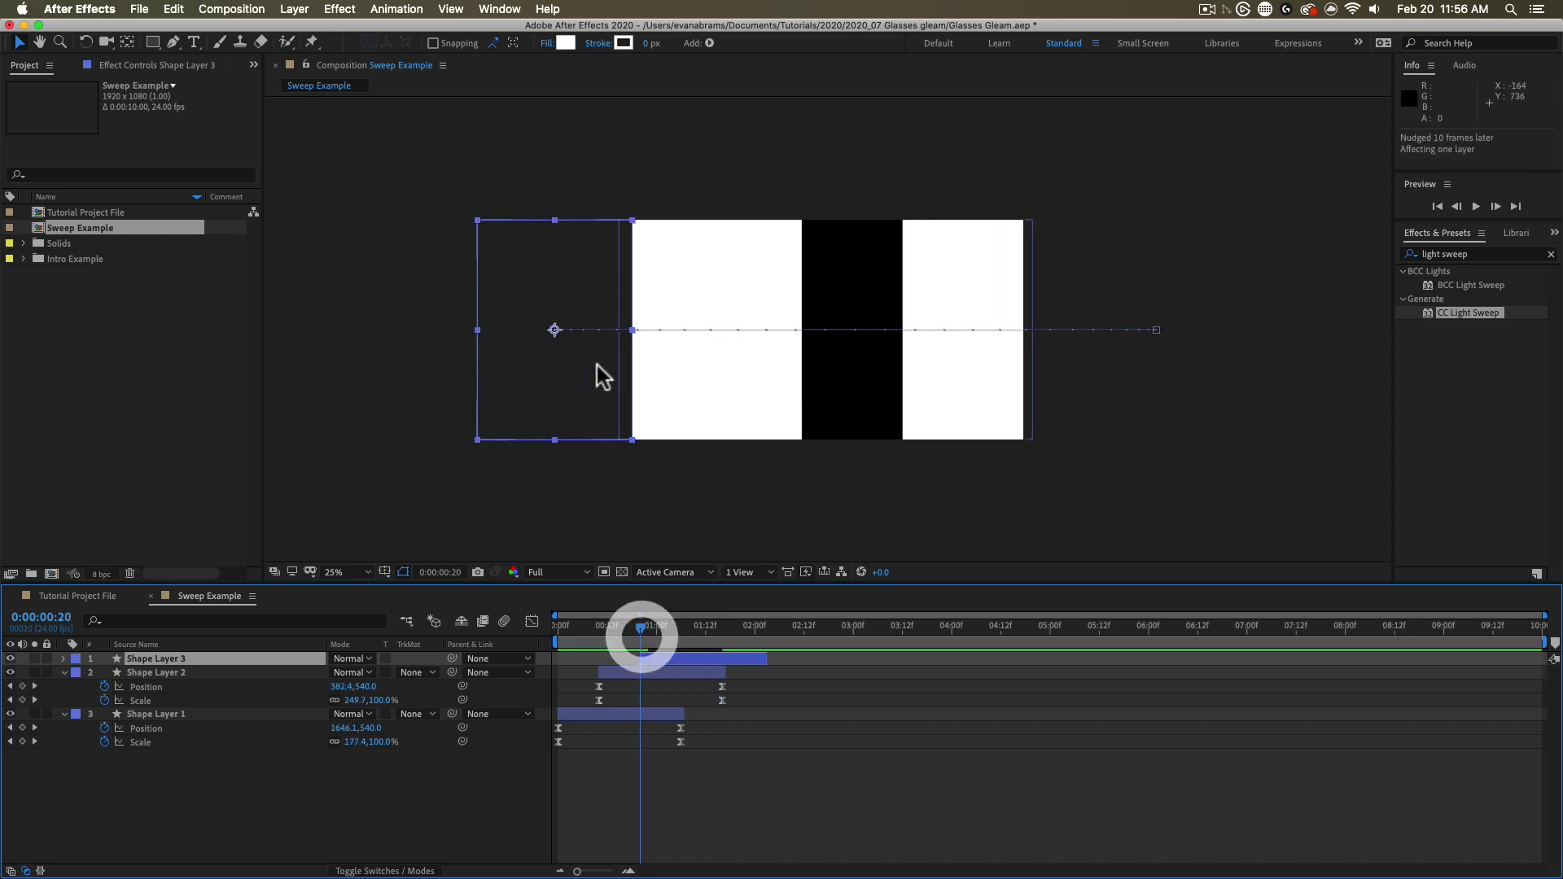
drag(477, 329, 570, 350)
drag(749, 633, 763, 634)
drag(1025, 331, 1140, 341)
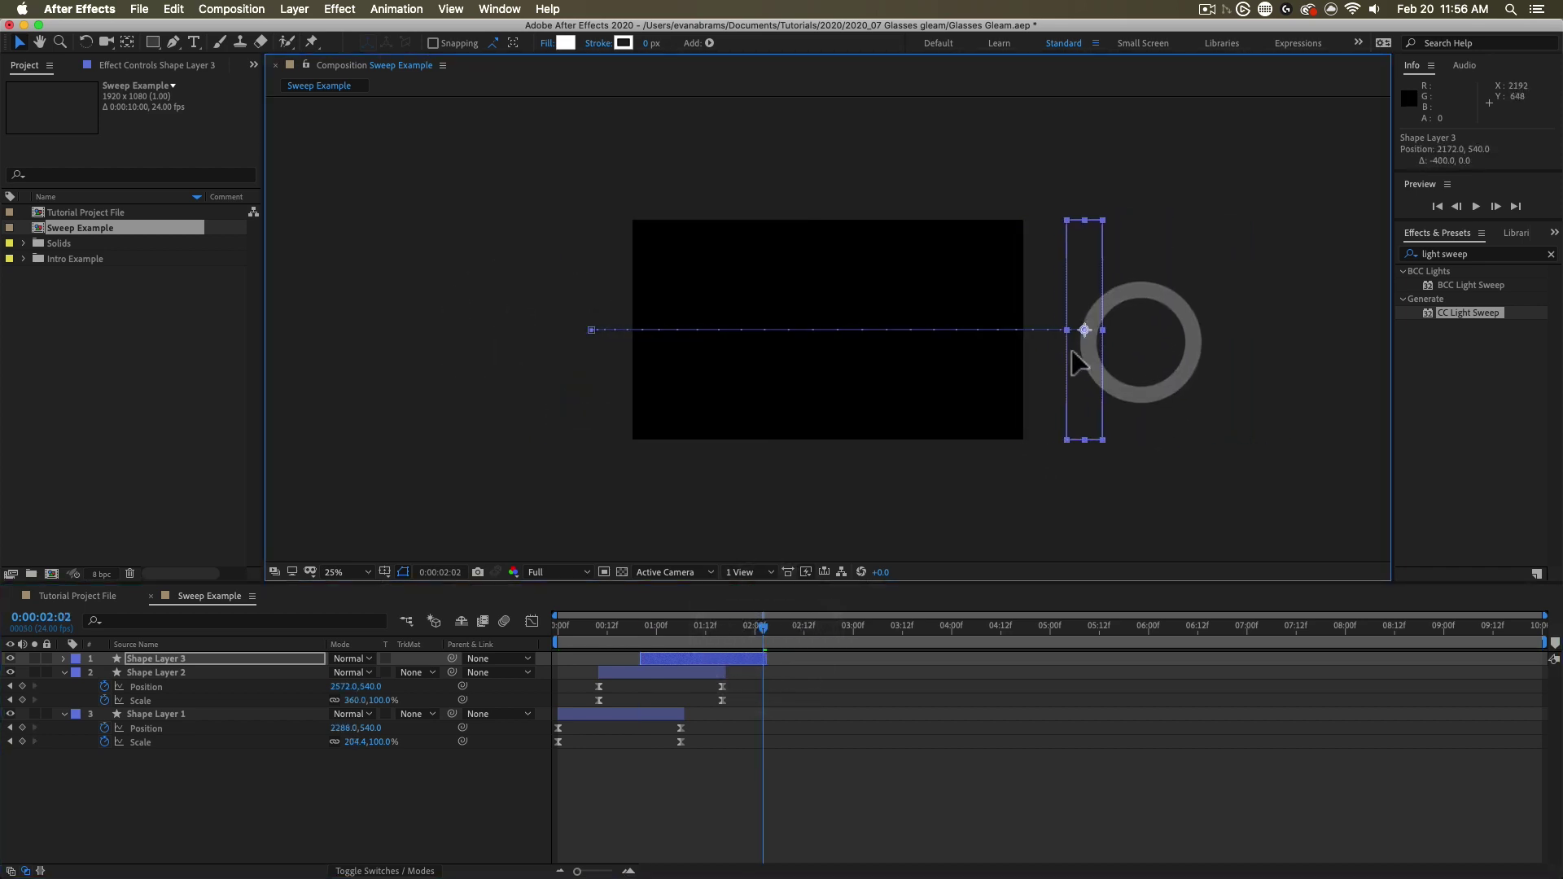
Step: Preview the three sweeping bars and scrub back to check their timing
key(space)
click(260, 678)
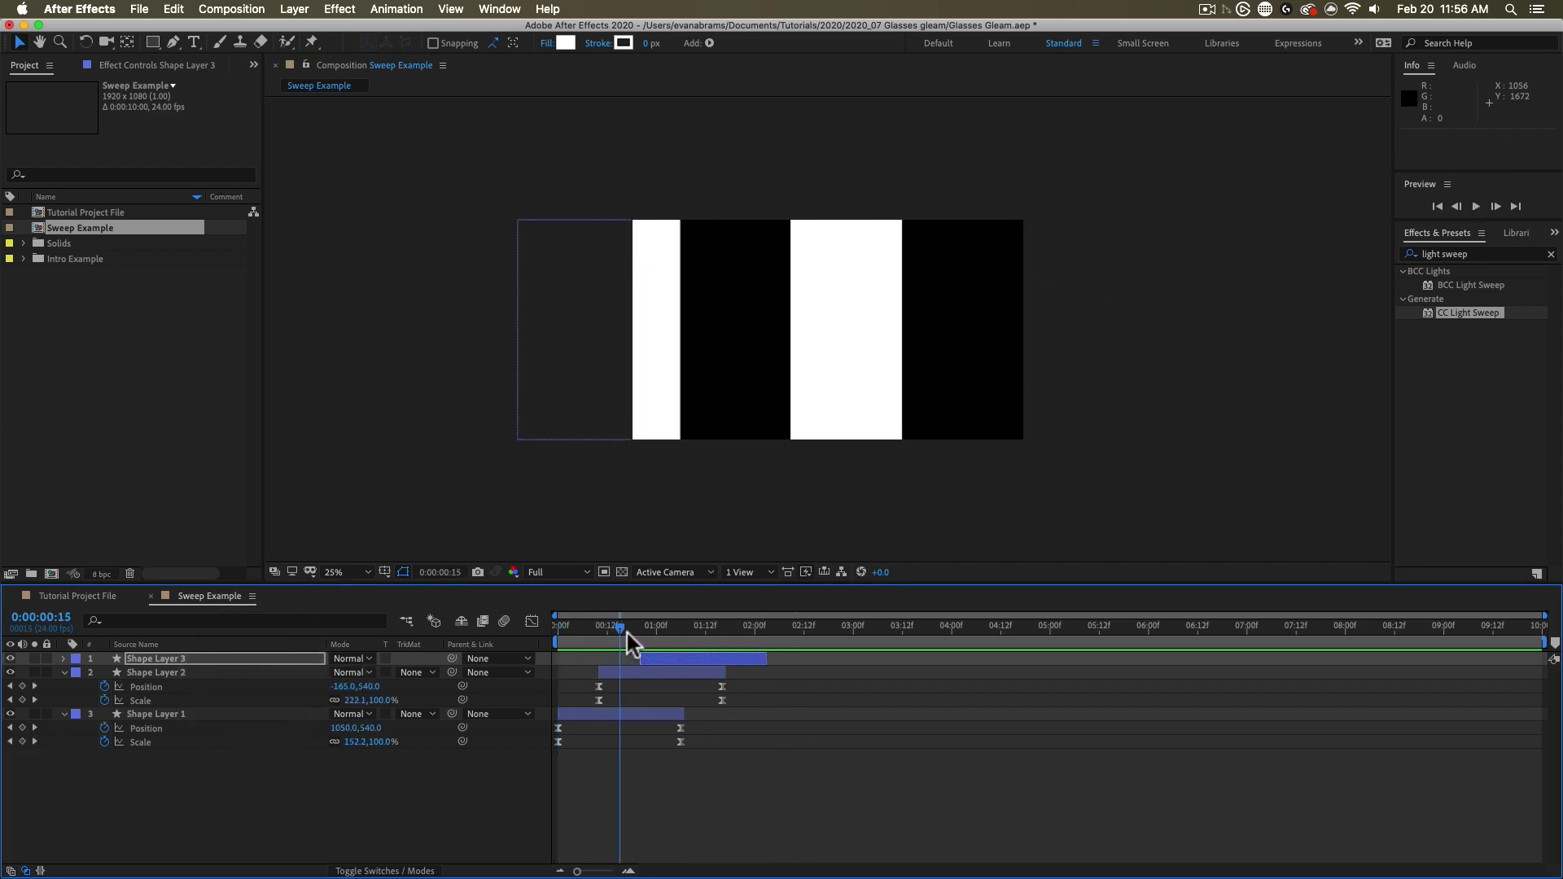
click(653, 635)
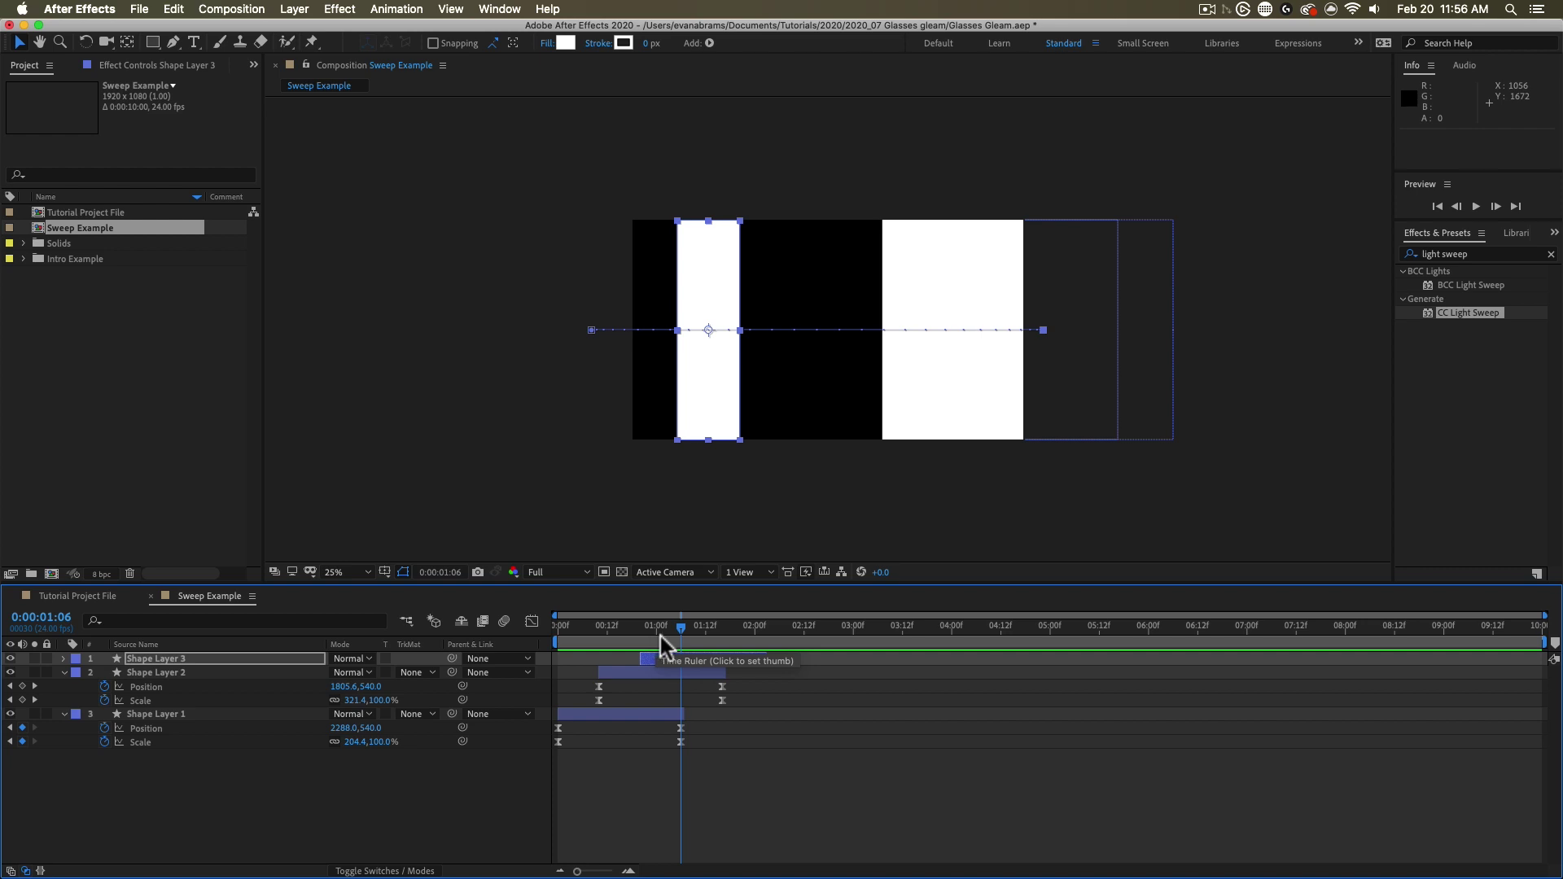
mouse_move(661, 637)
mouse_down()
mouse_move(691, 630)
mouse_move(636, 642)
mouse_move(658, 643)
mouse_up()
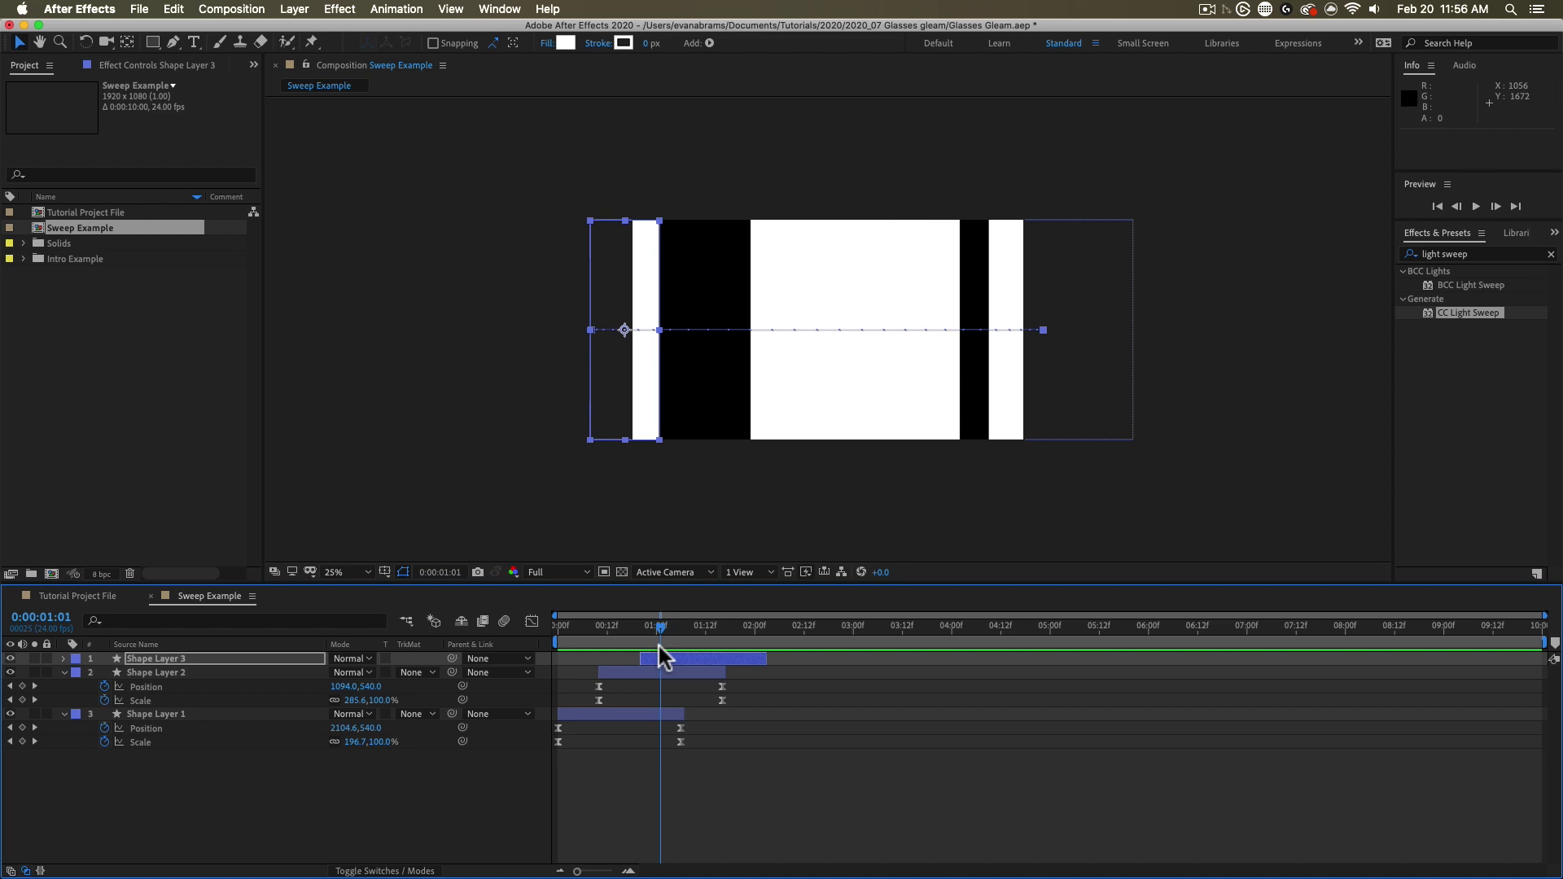
click(737, 745)
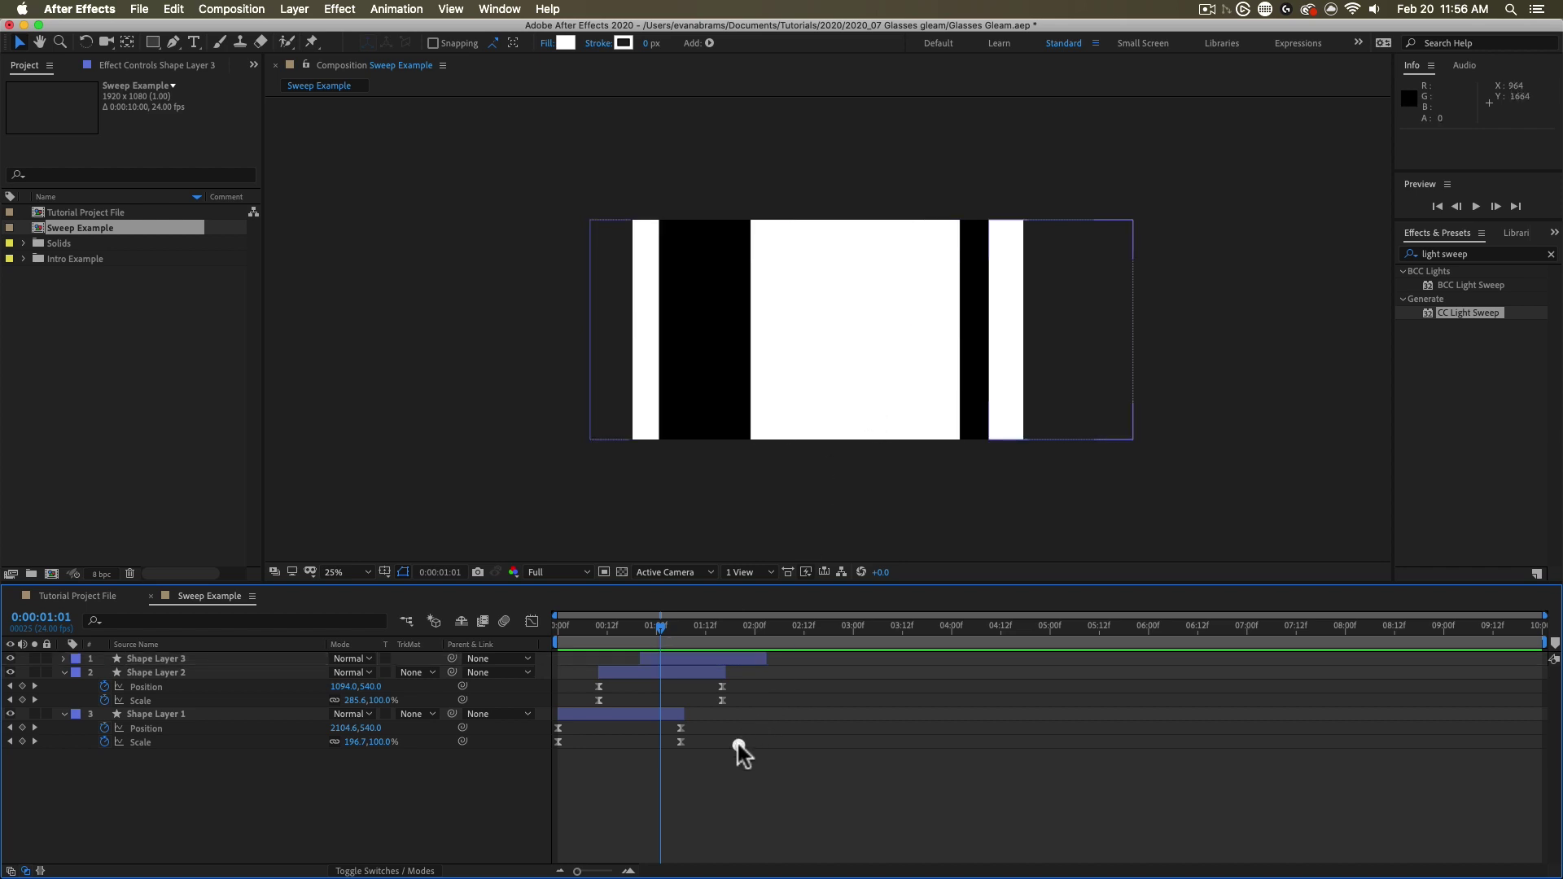
Step: At frame 1:00, add an adjustment layer on top and apply Turbulent Displace to it
drag(668, 637, 657, 640)
right_click(448, 794)
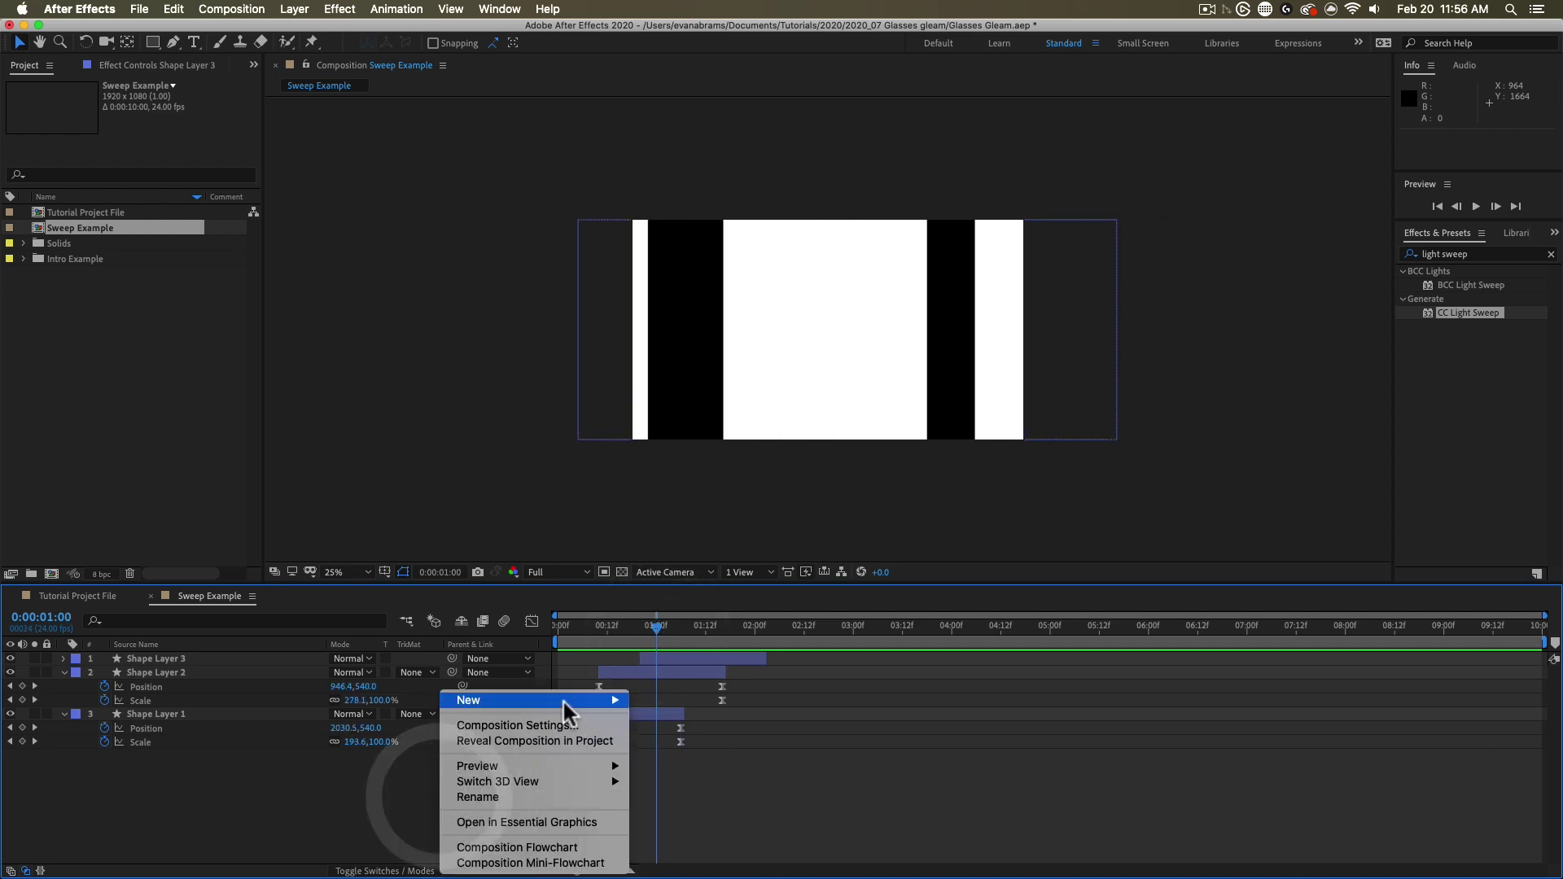
mouse_move(563, 700)
click(697, 817)
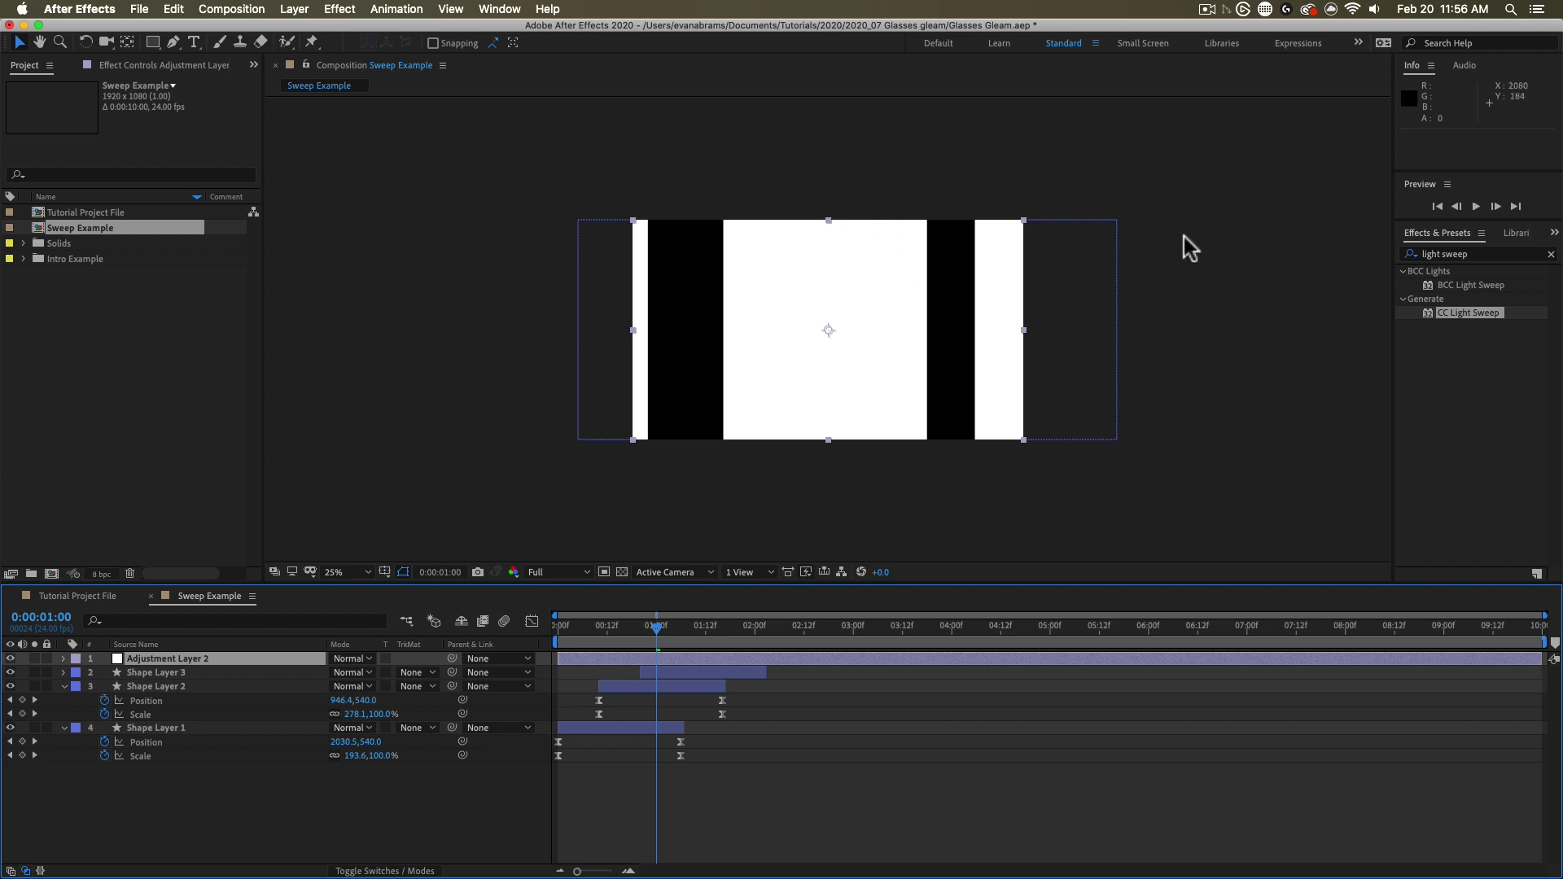
click(1474, 256)
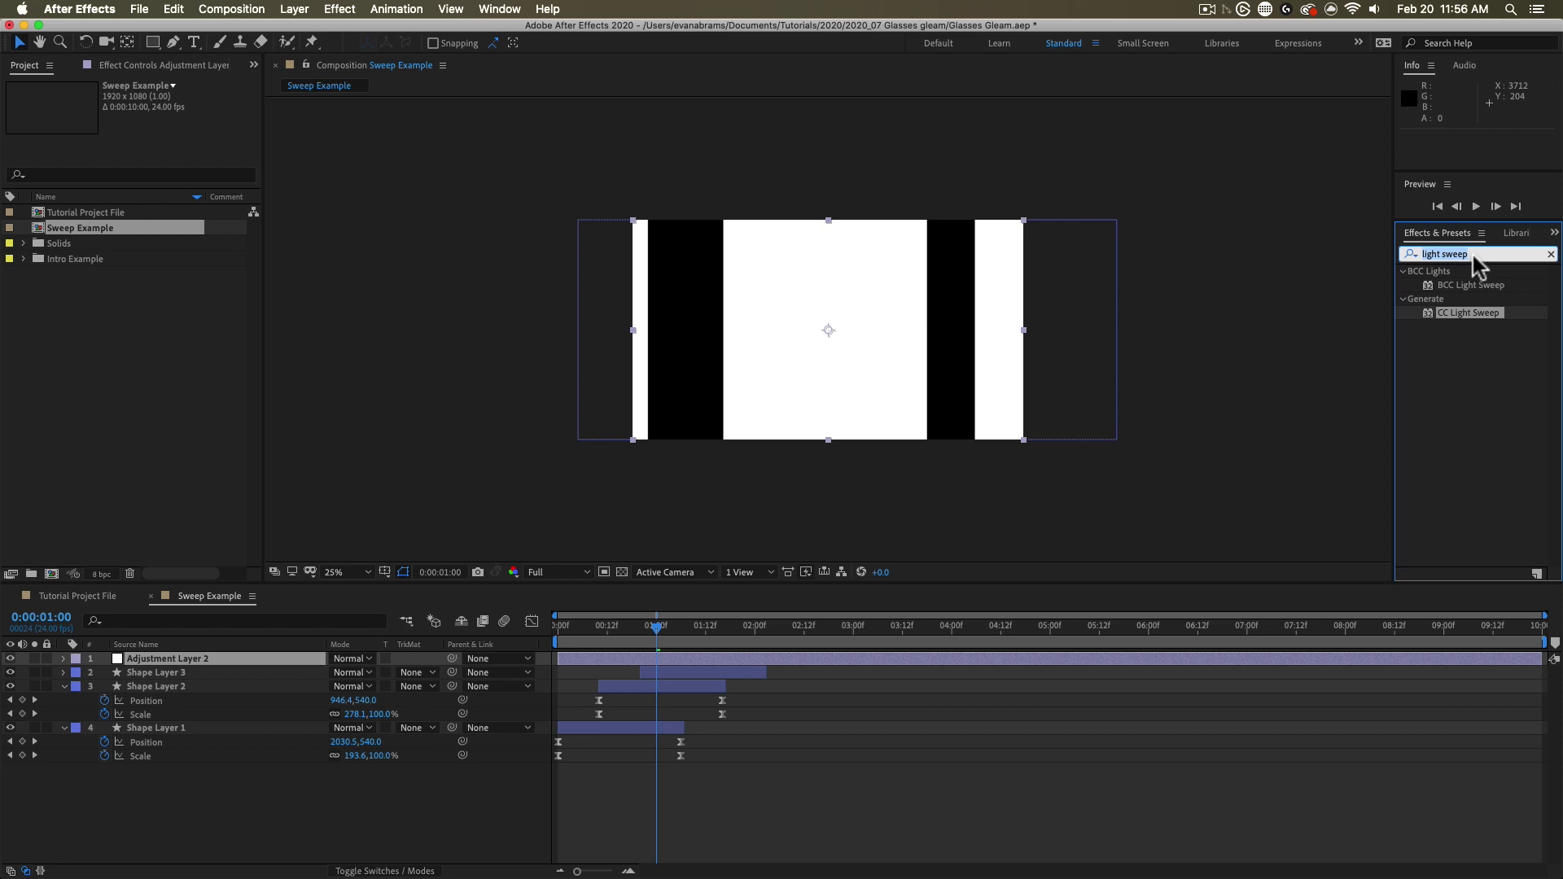
text(turb)
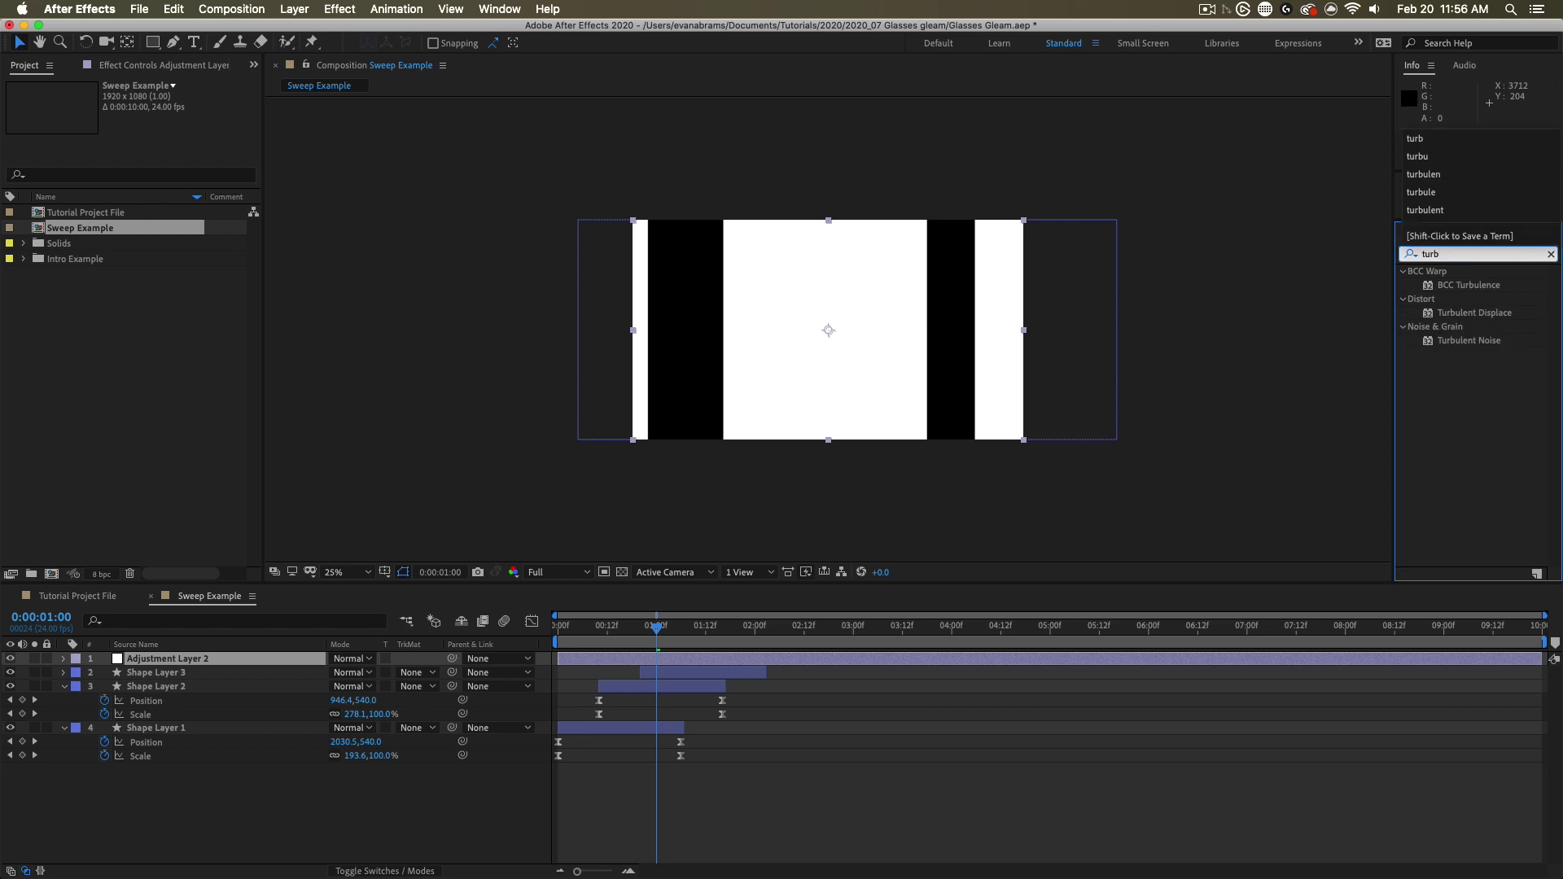
double_click(1491, 313)
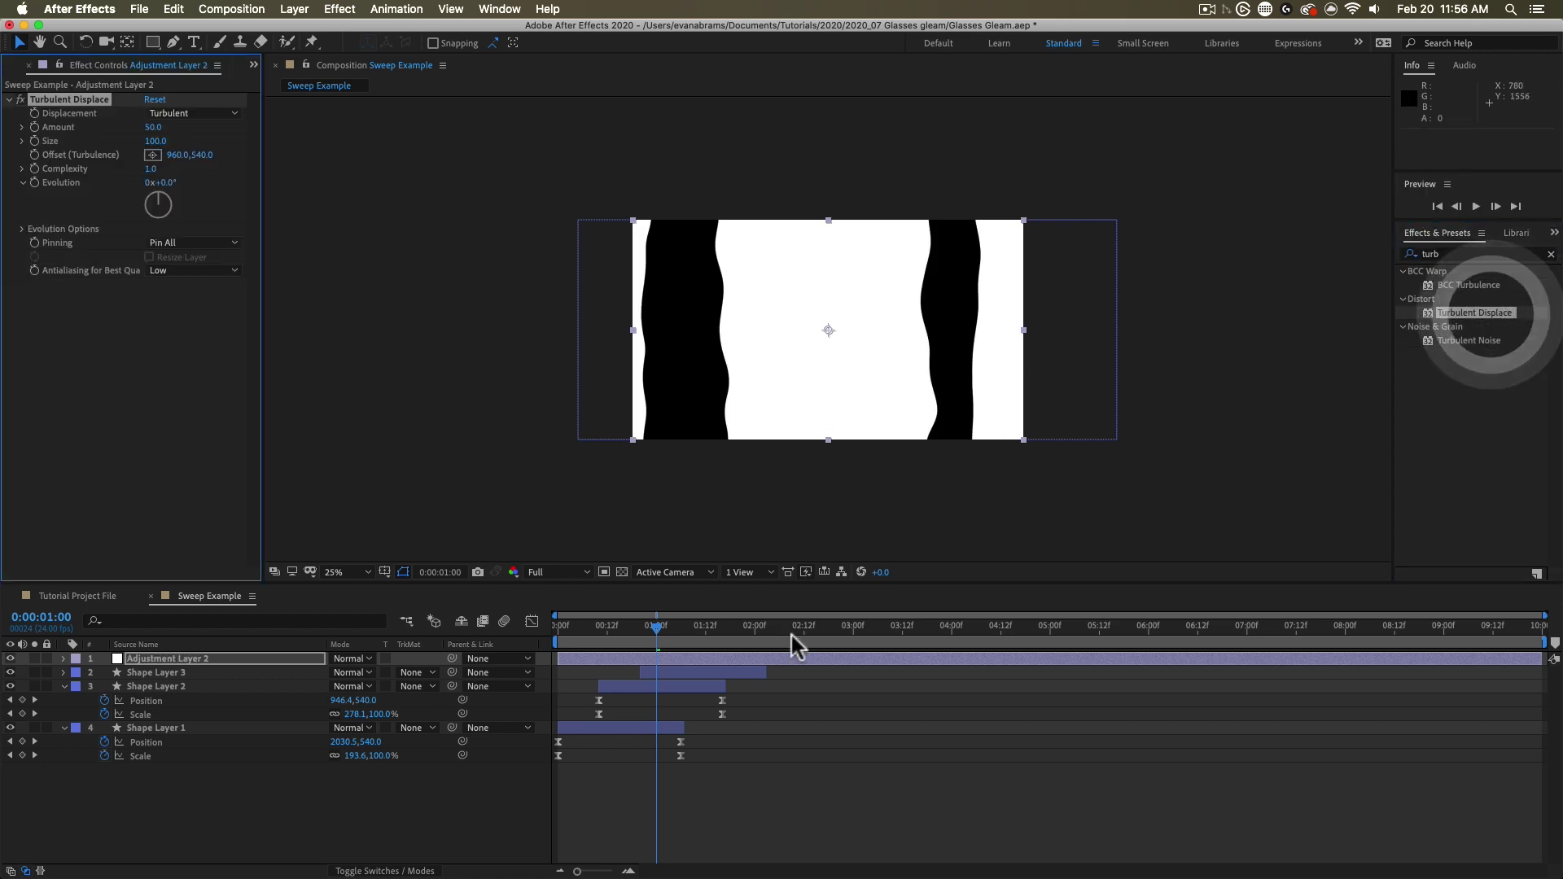
Step: Set Turbulent Displace Size to 250 and Amount to 20 on Adjustment Layer 2
click(169, 660)
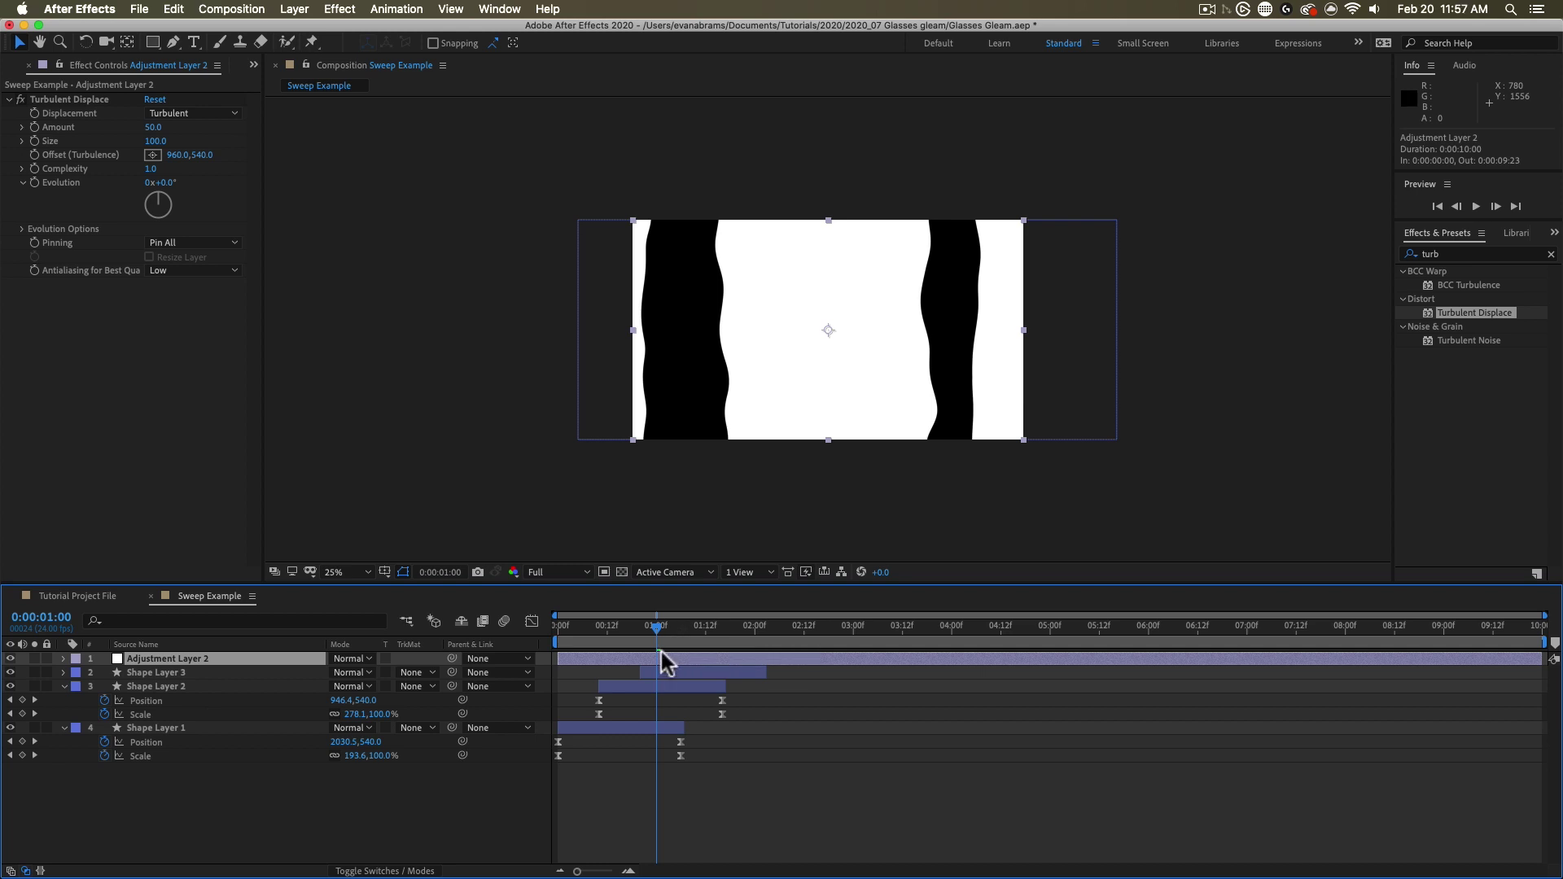
mouse_move(651, 637)
mouse_down()
mouse_move(614, 640)
mouse_move(652, 638)
mouse_up()
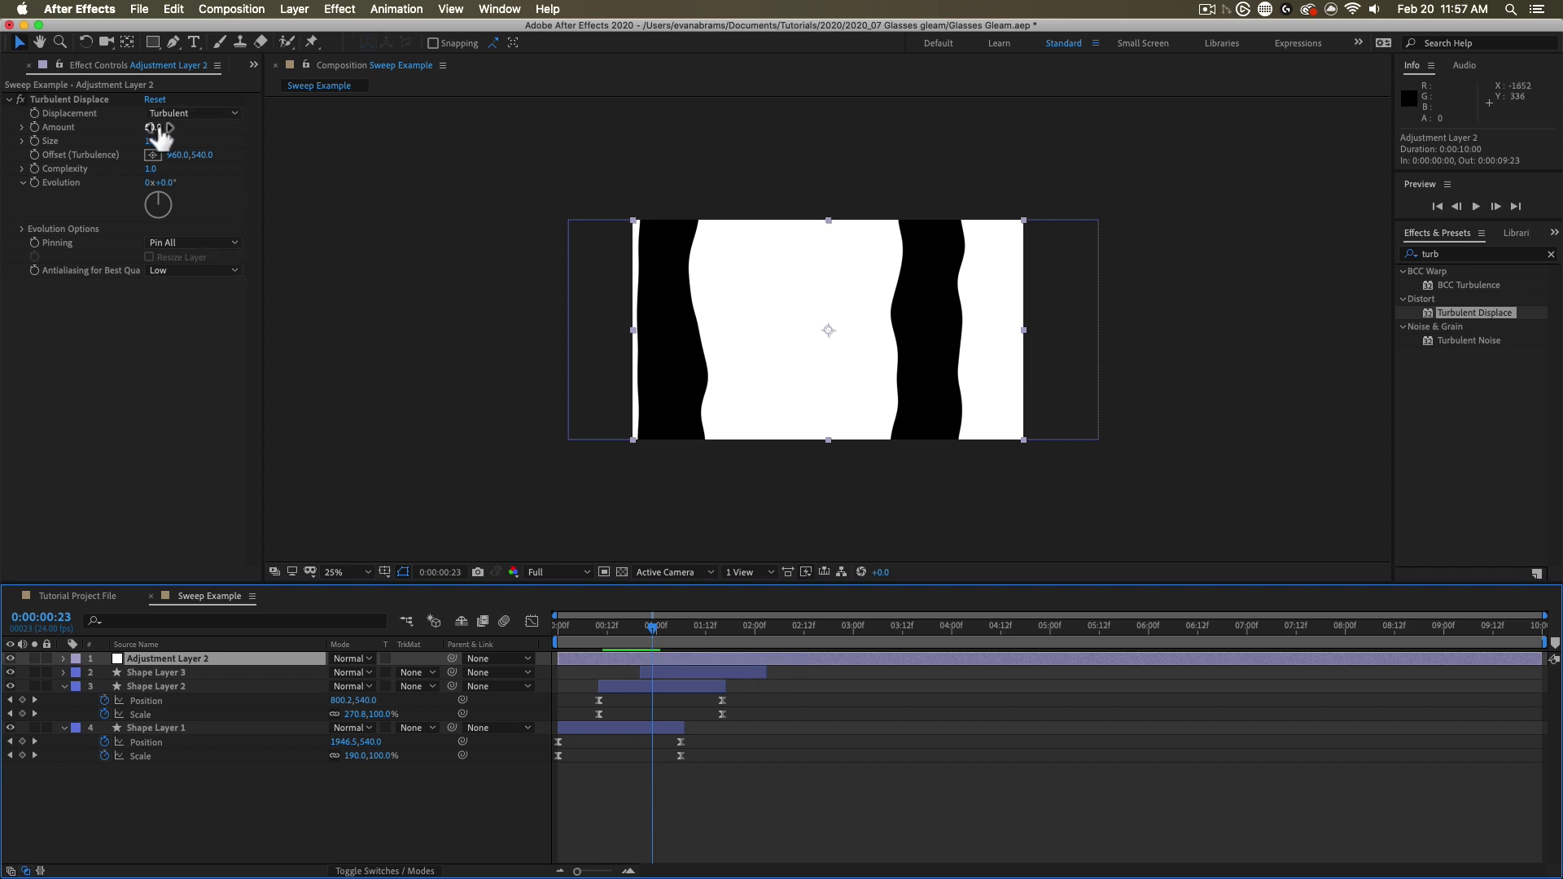
click(158, 141)
text(250)
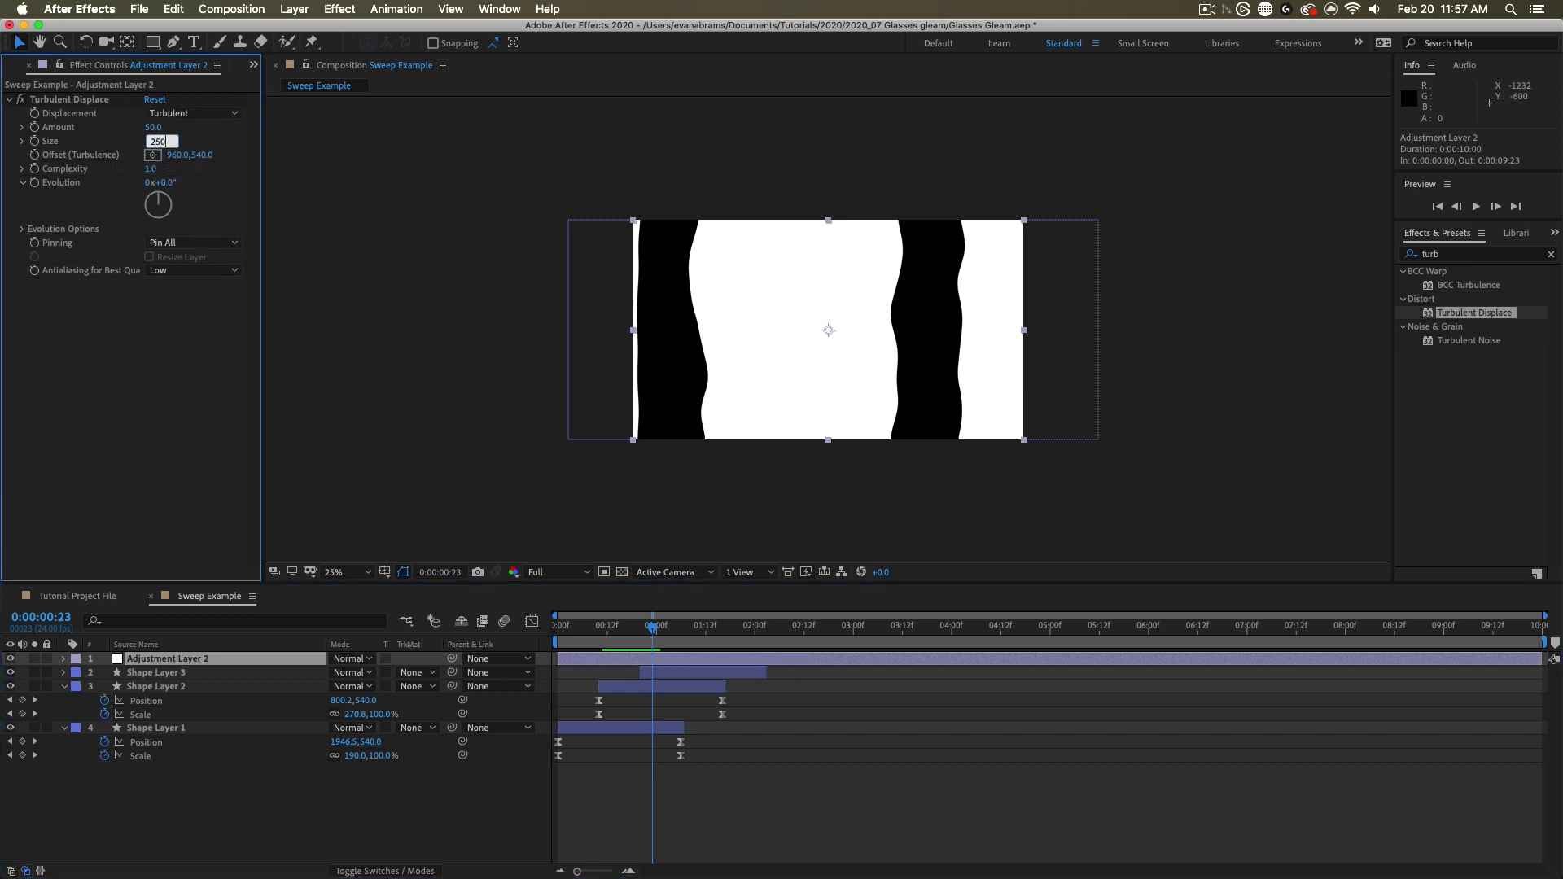
key(Return)
click(162, 127)
text(20)
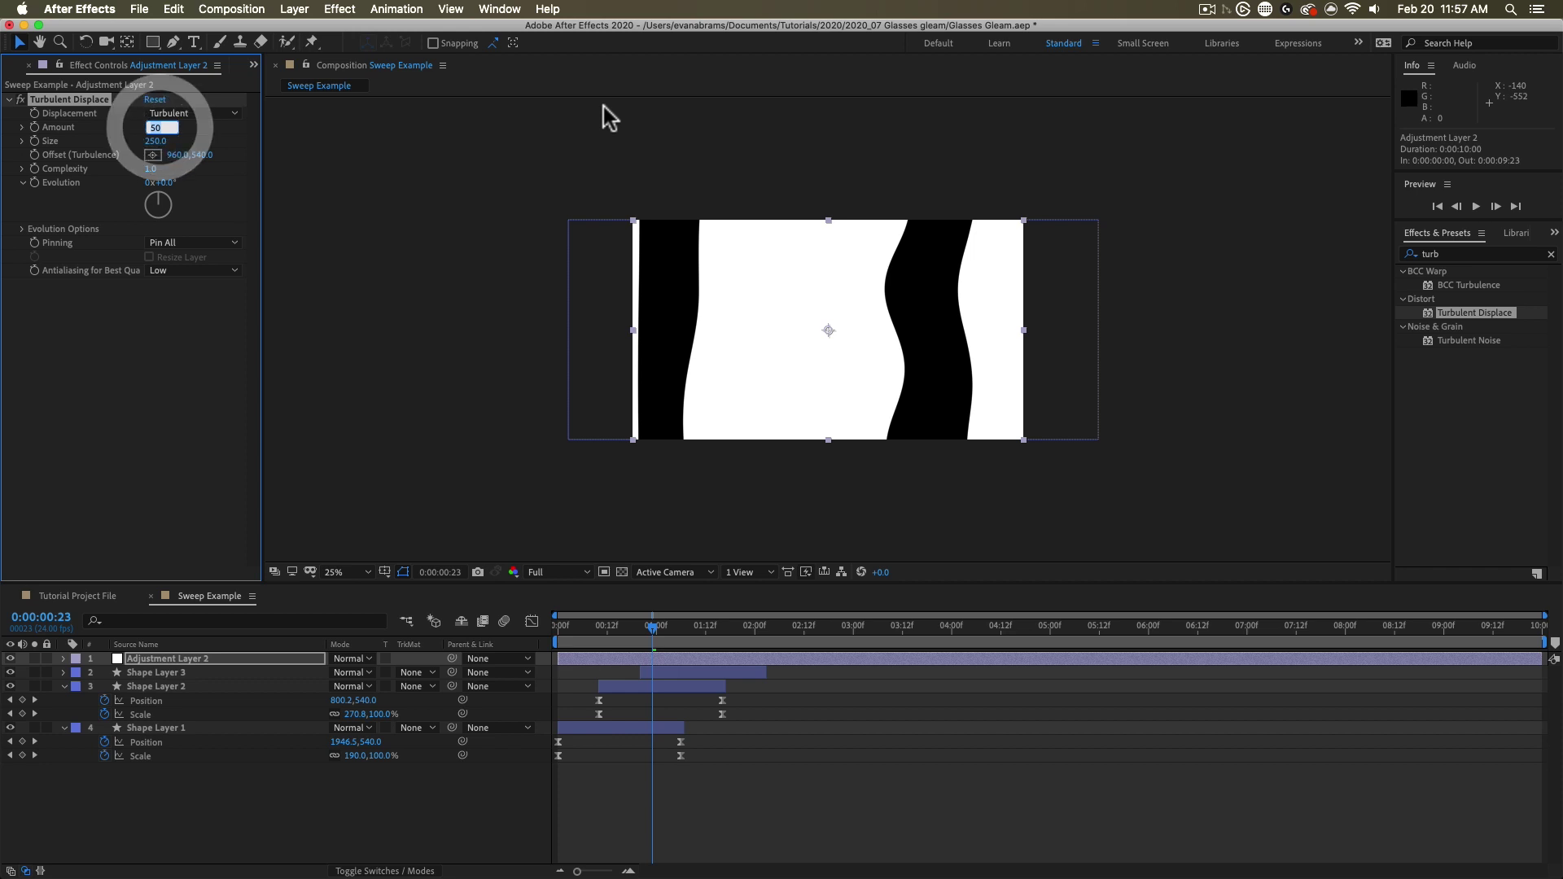
key(Return)
Step: Preview the wavy sweep, test Evolution values back to 0°, and reposition the turbulence offset point
click(594, 643)
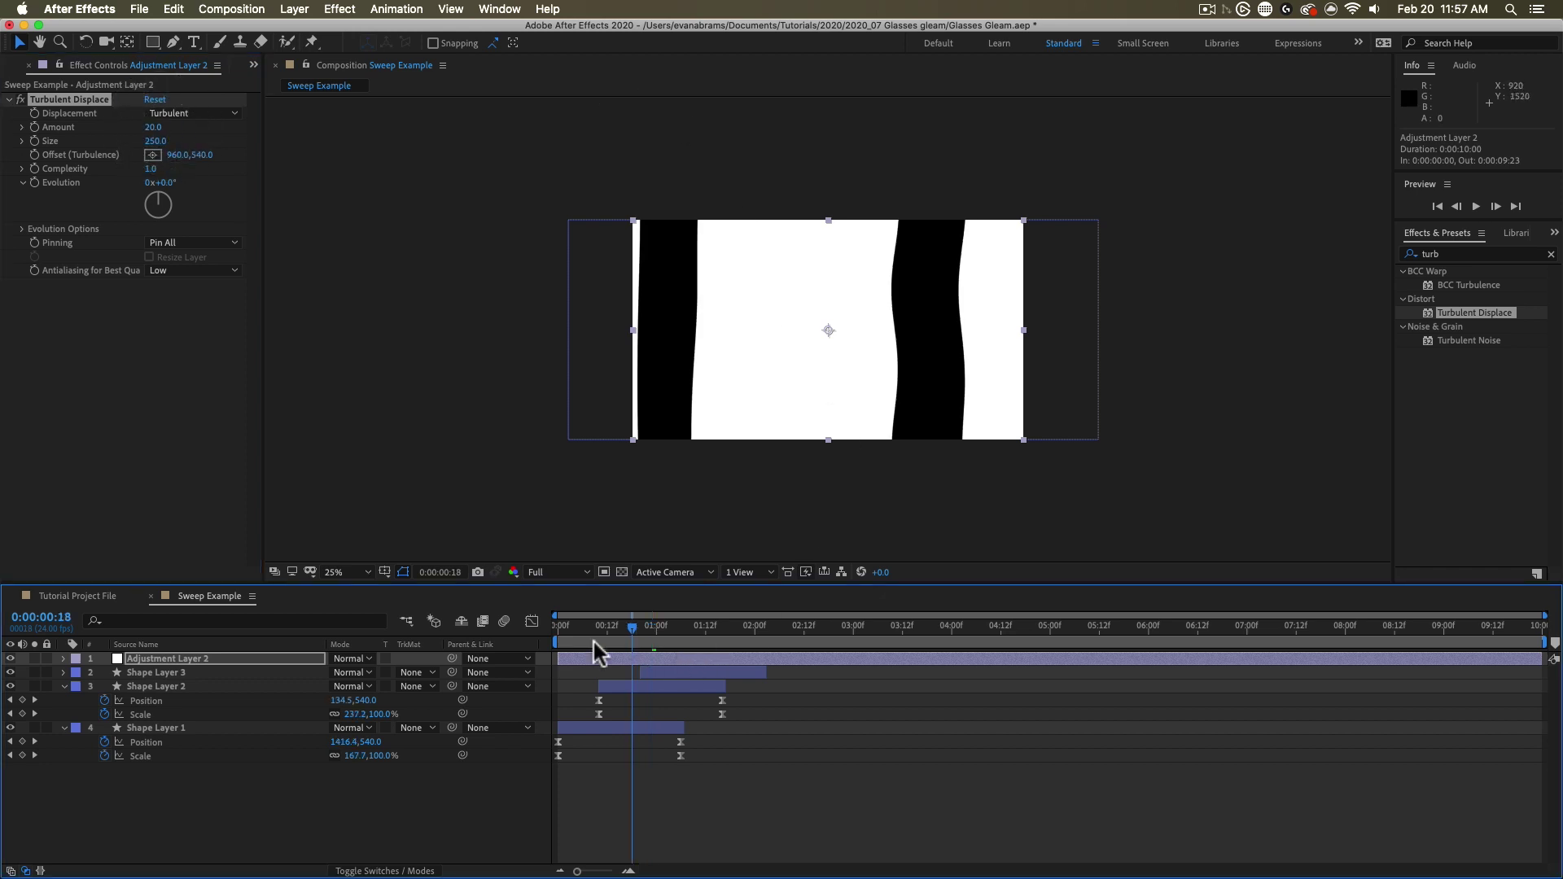
key(space)
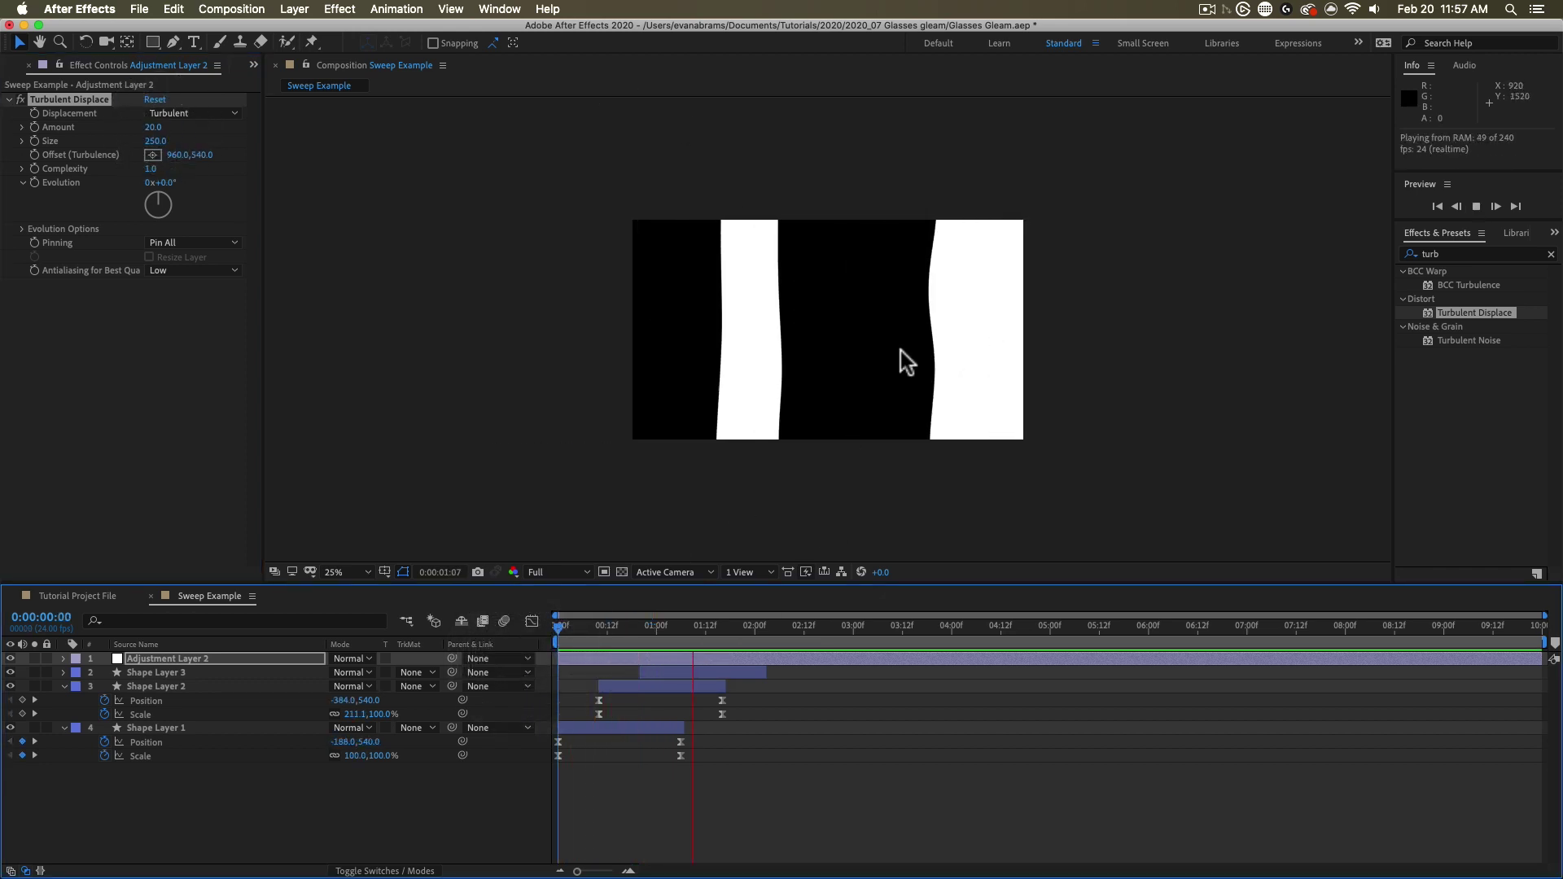
click(694, 631)
drag(692, 633, 660, 638)
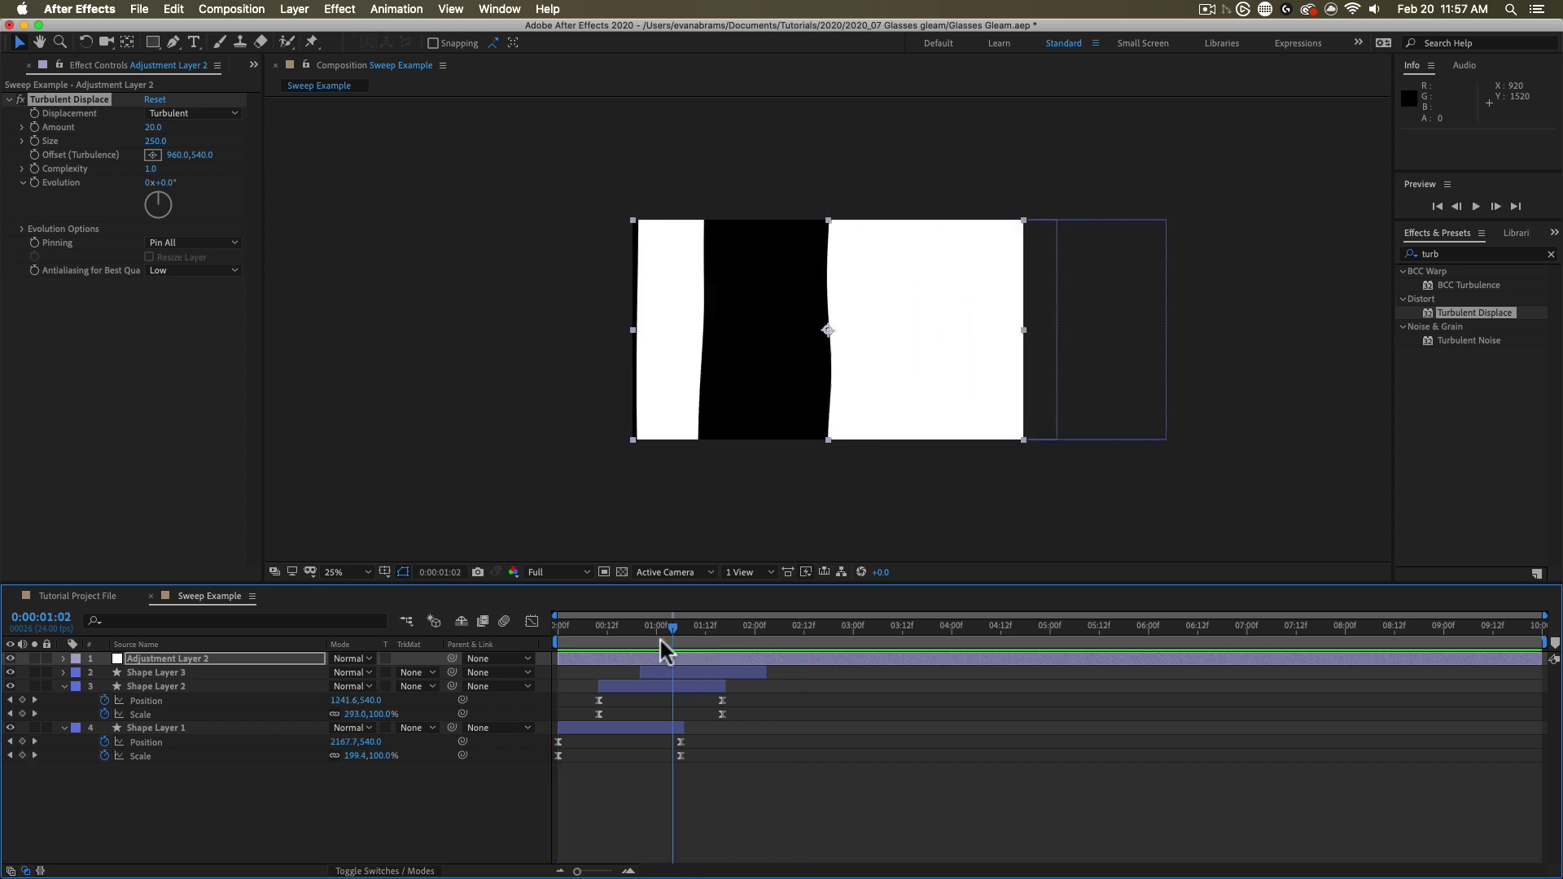
click(1441, 256)
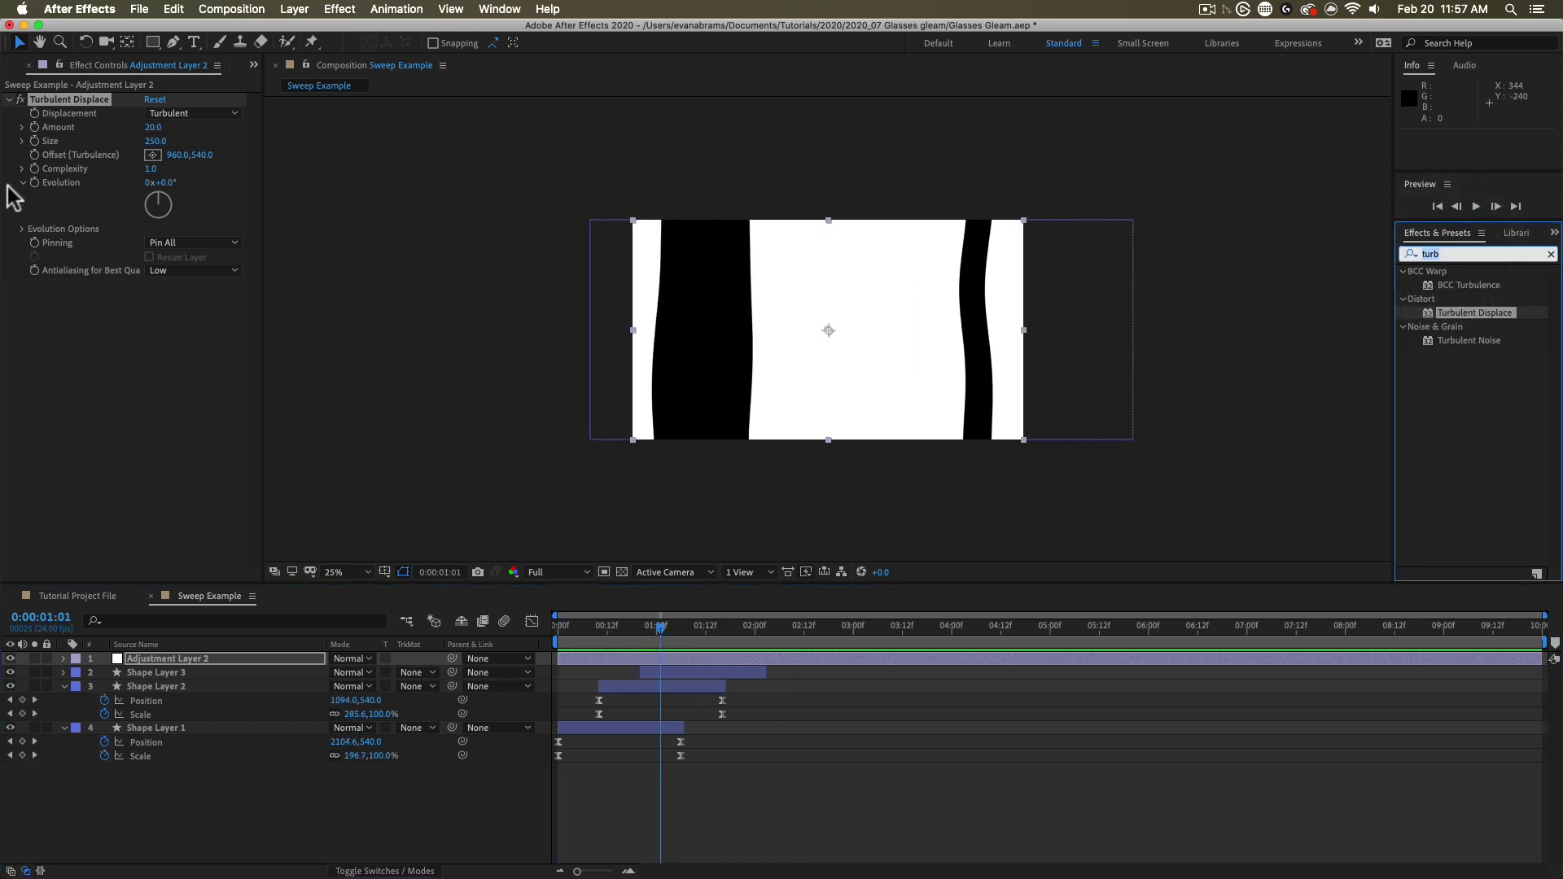
drag(168, 184, 201, 184)
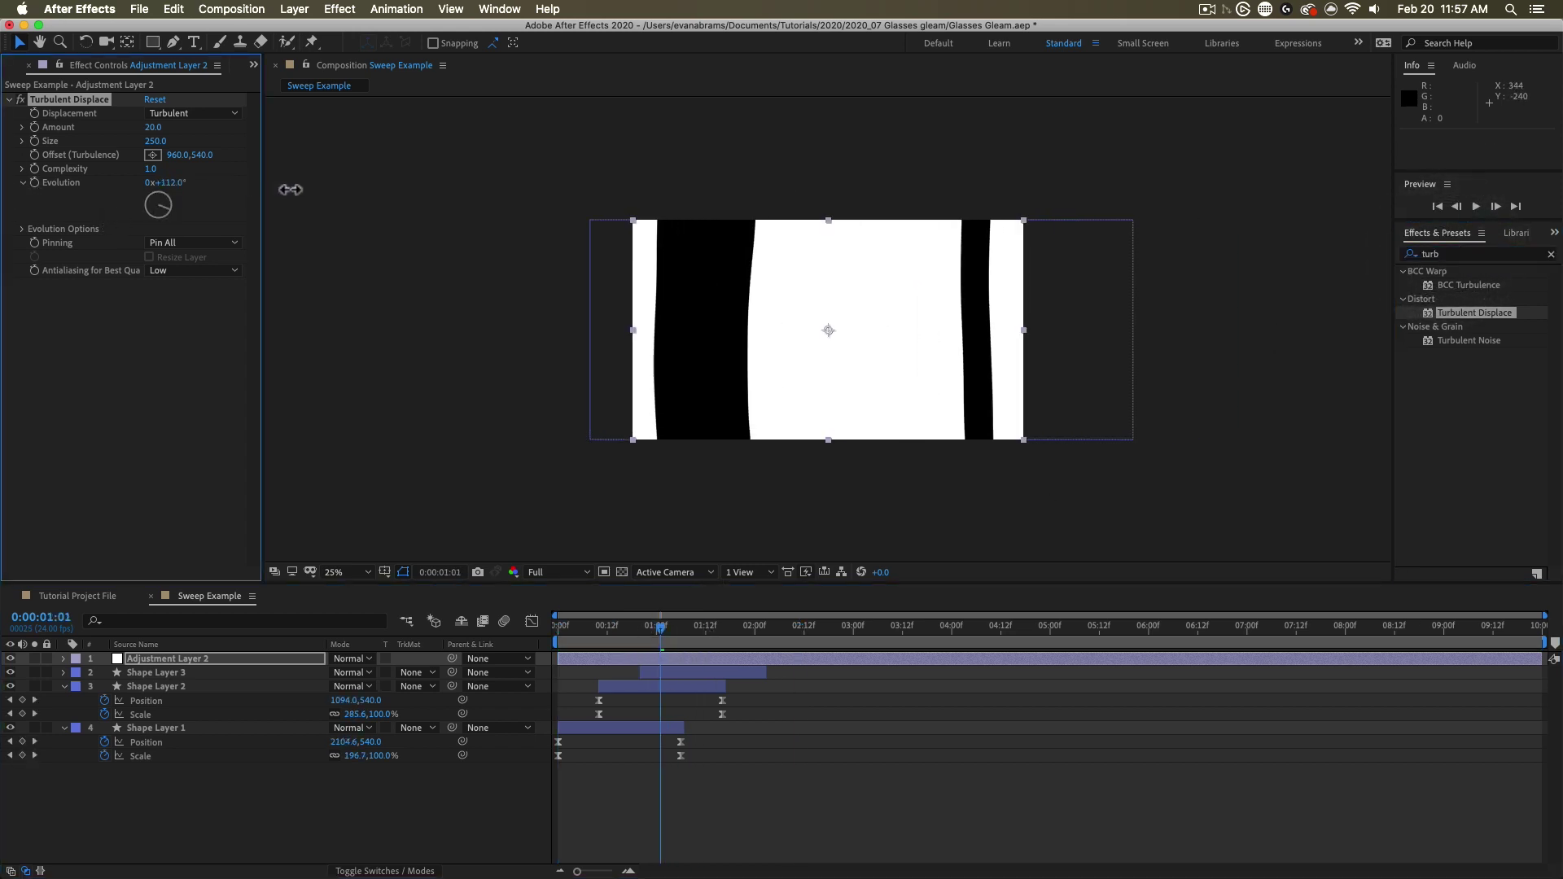
drag(291, 190, 352, 203)
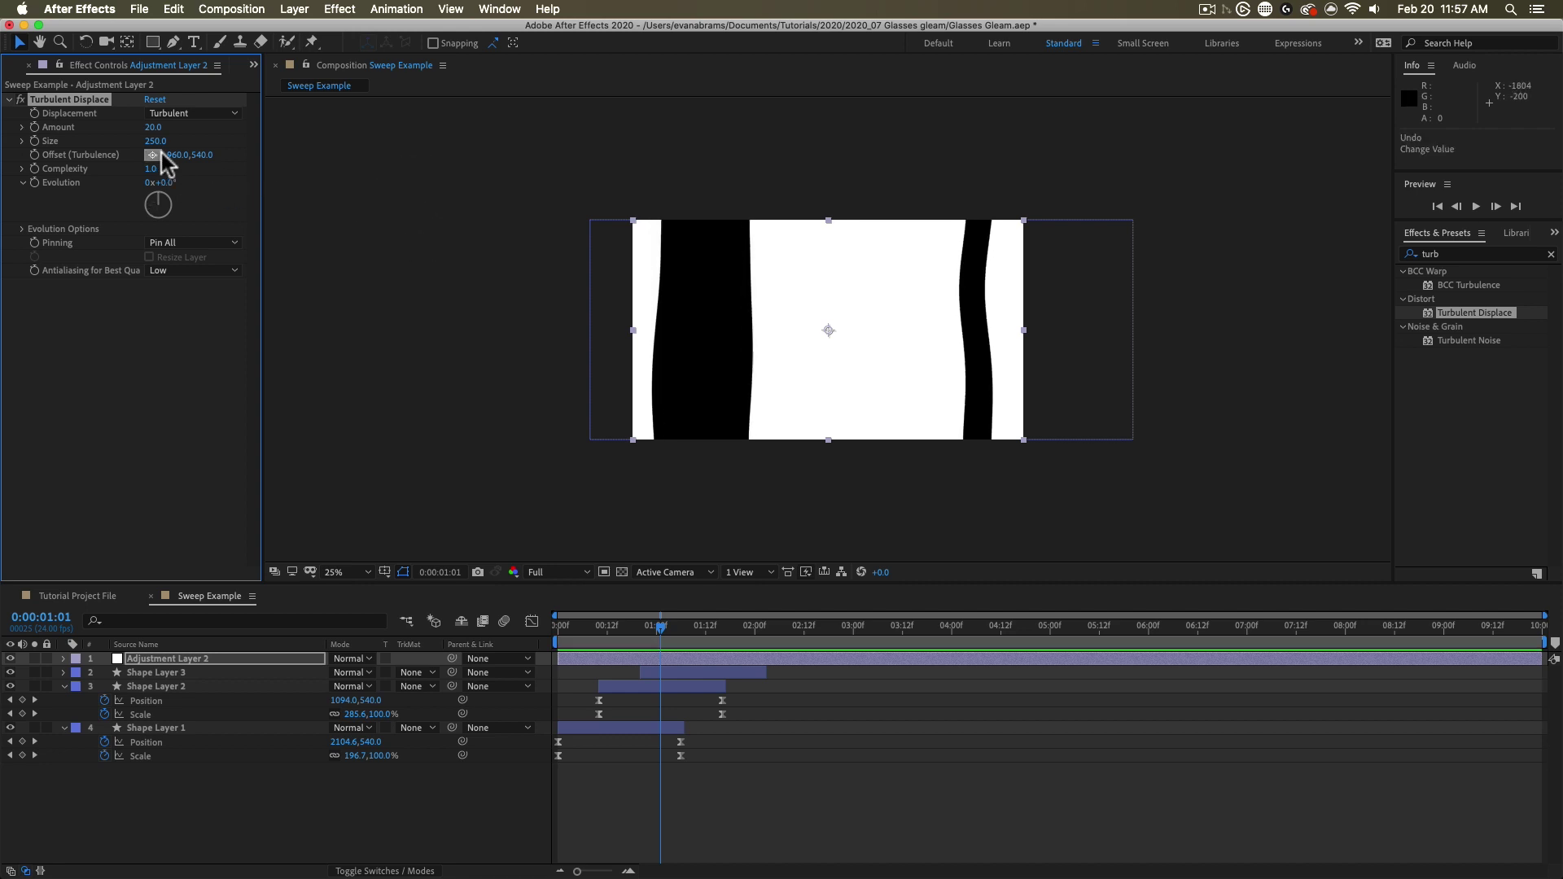
click(153, 155)
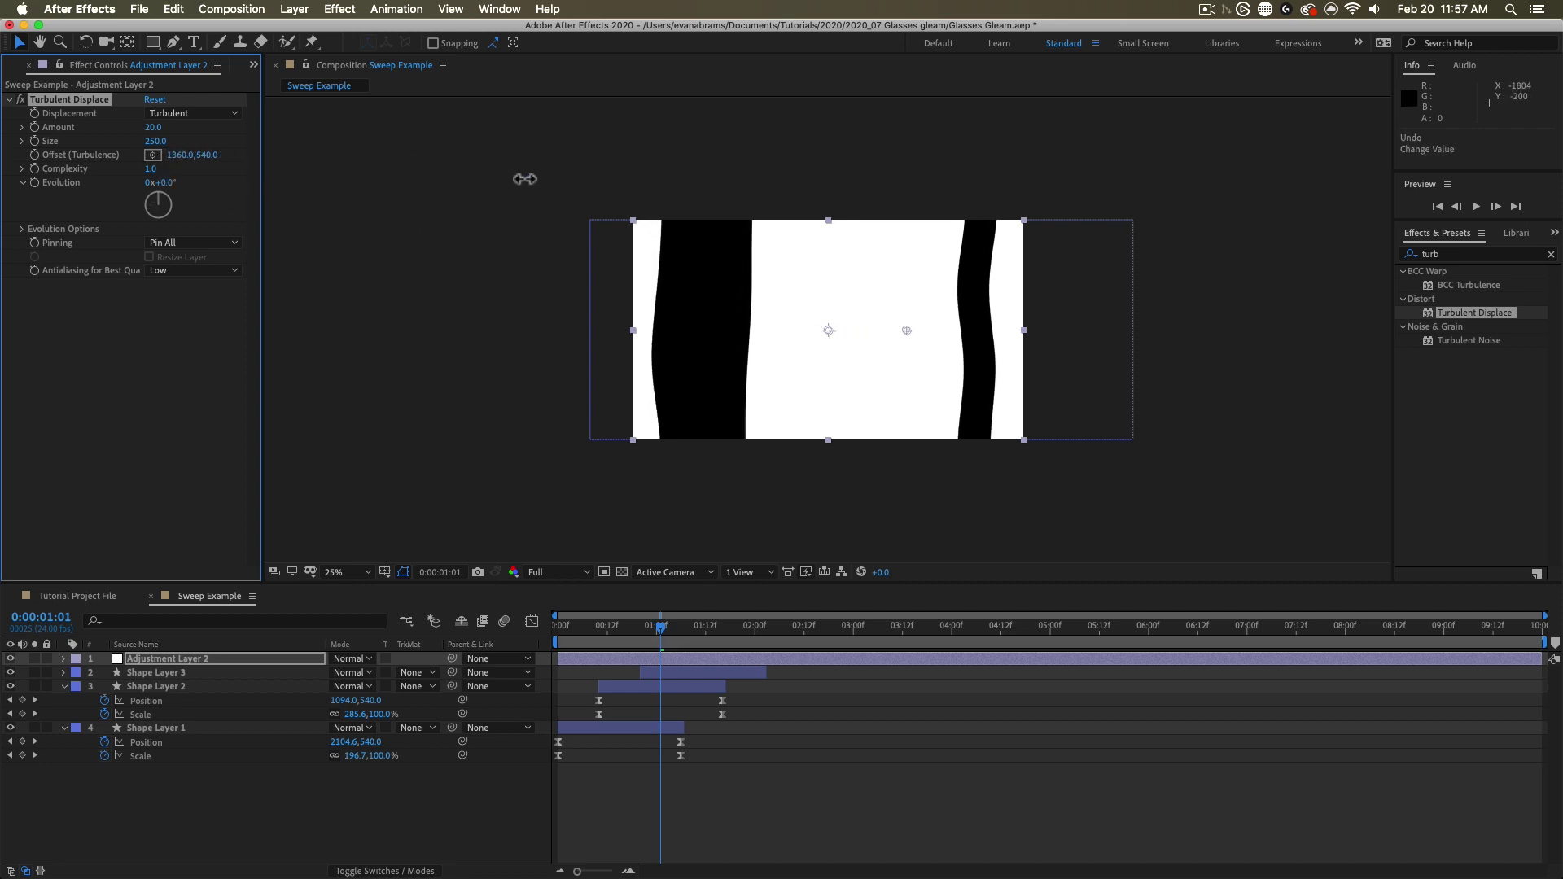
click(390, 188)
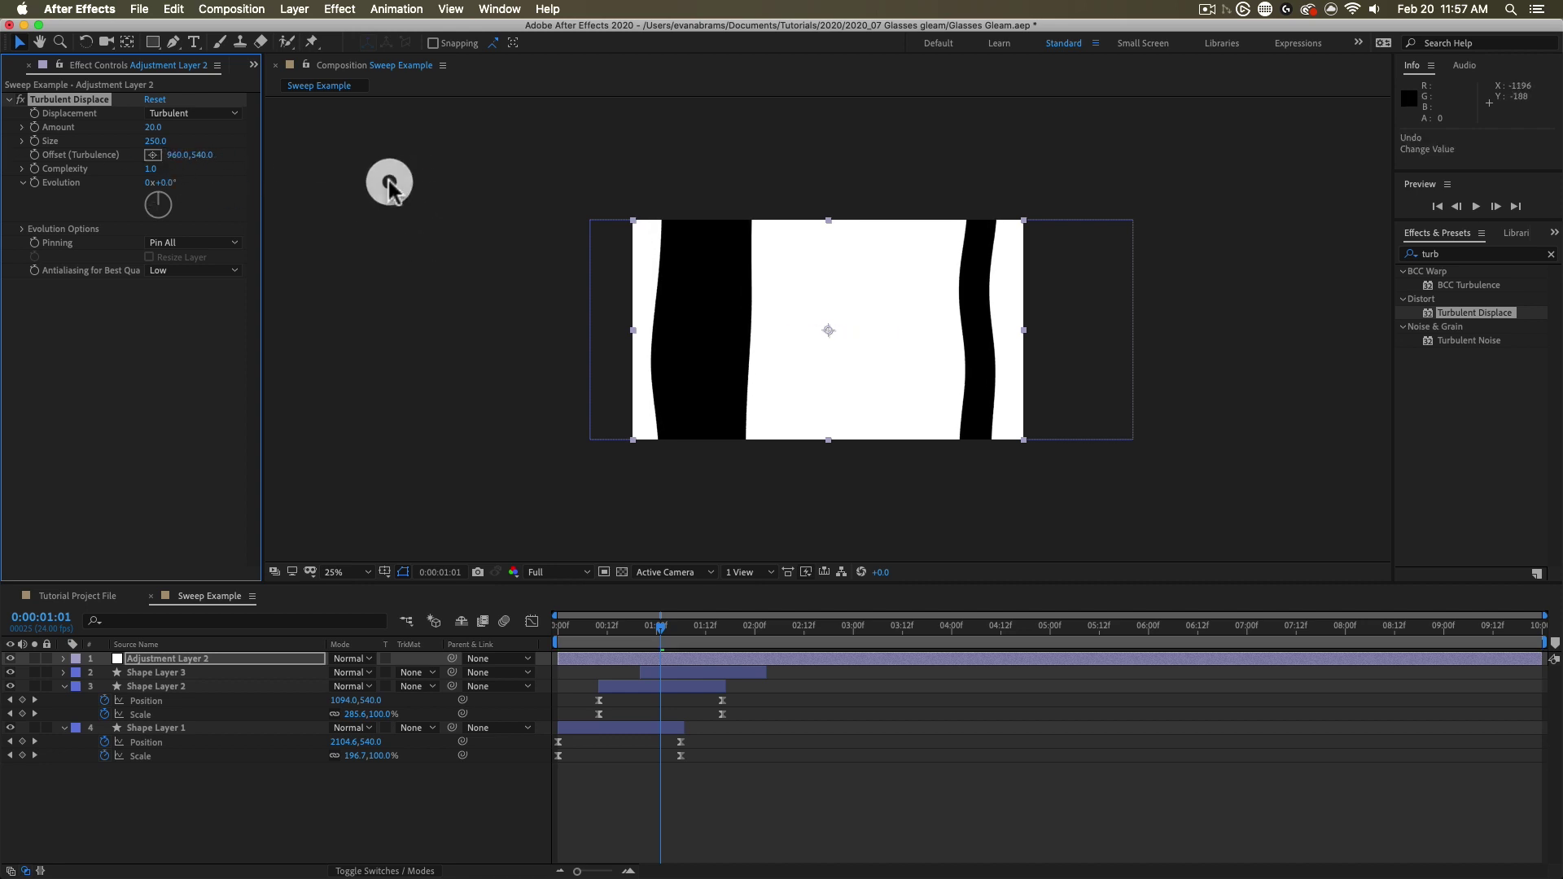
click(1435, 253)
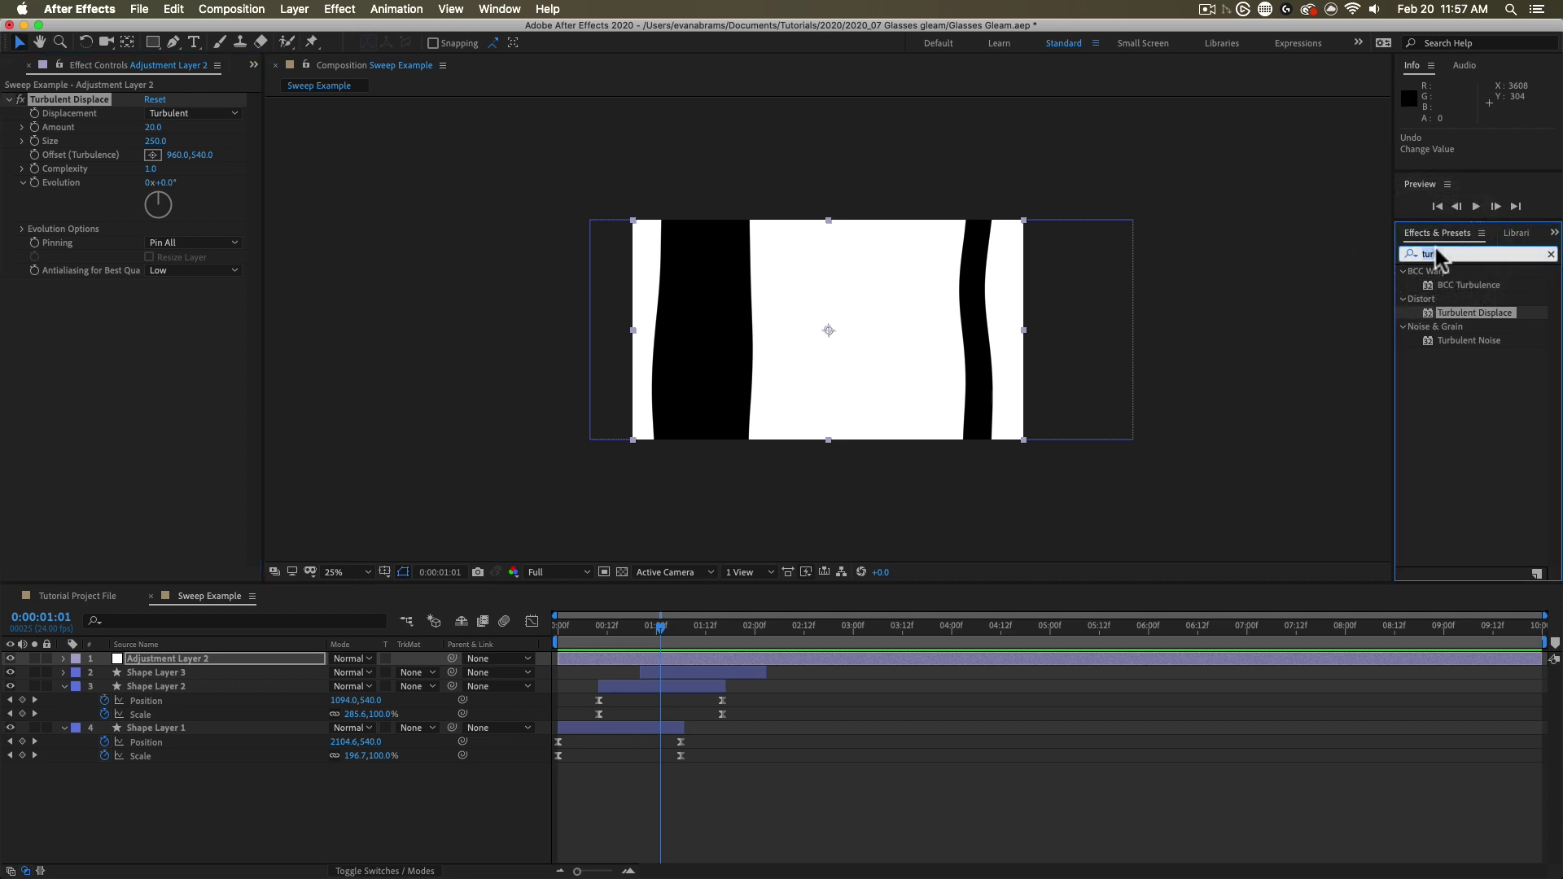
Step: Apply Wave Warp to the adjustment layer and rotate its Direction to 202°
text(wave)
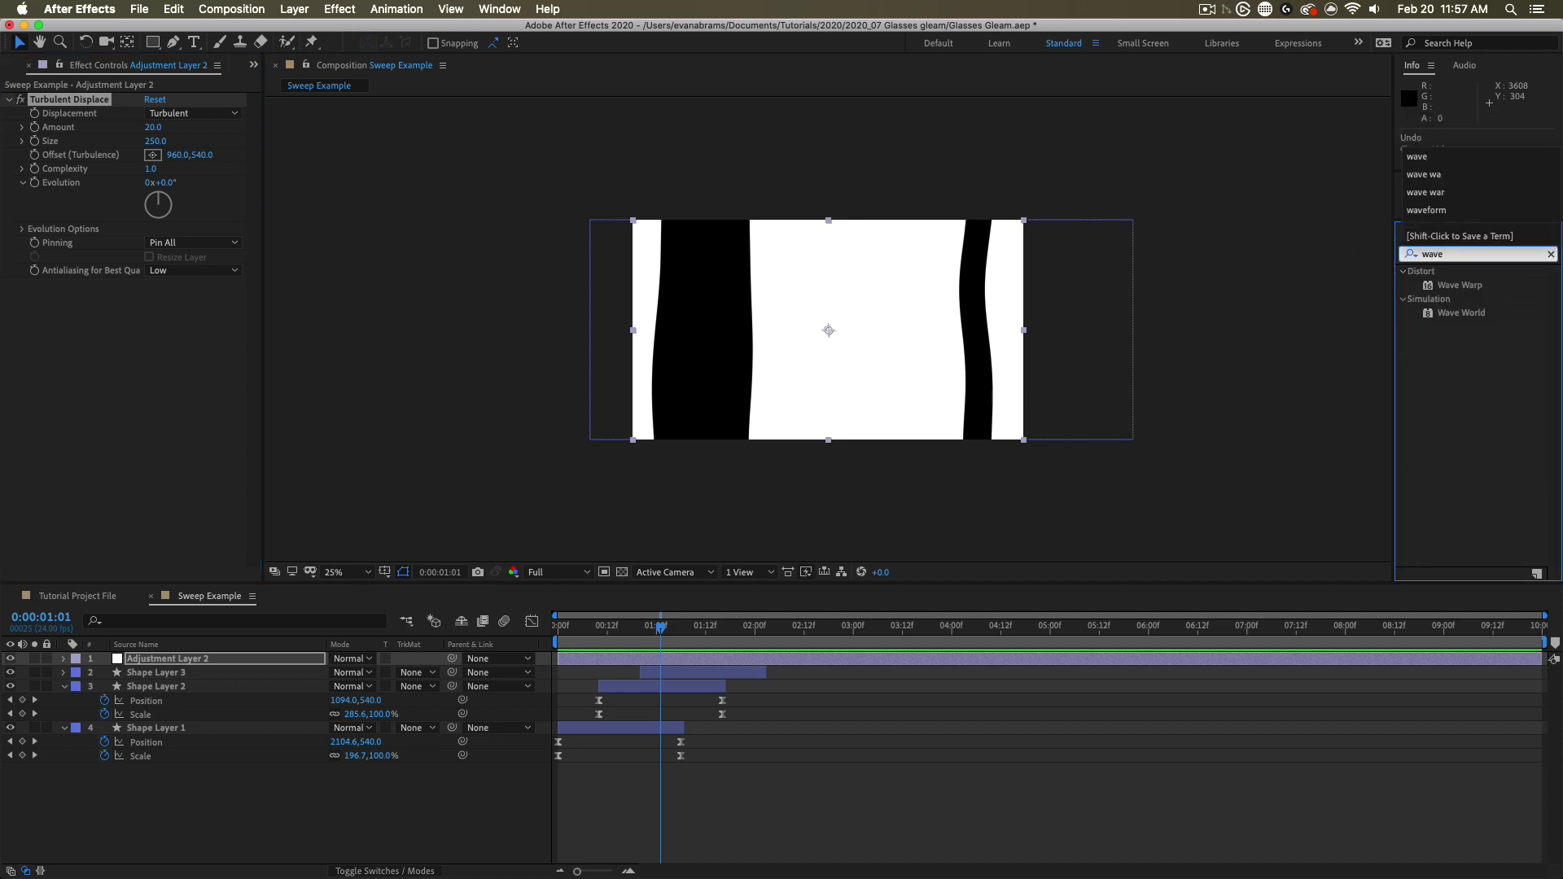
drag(1456, 285, 159, 350)
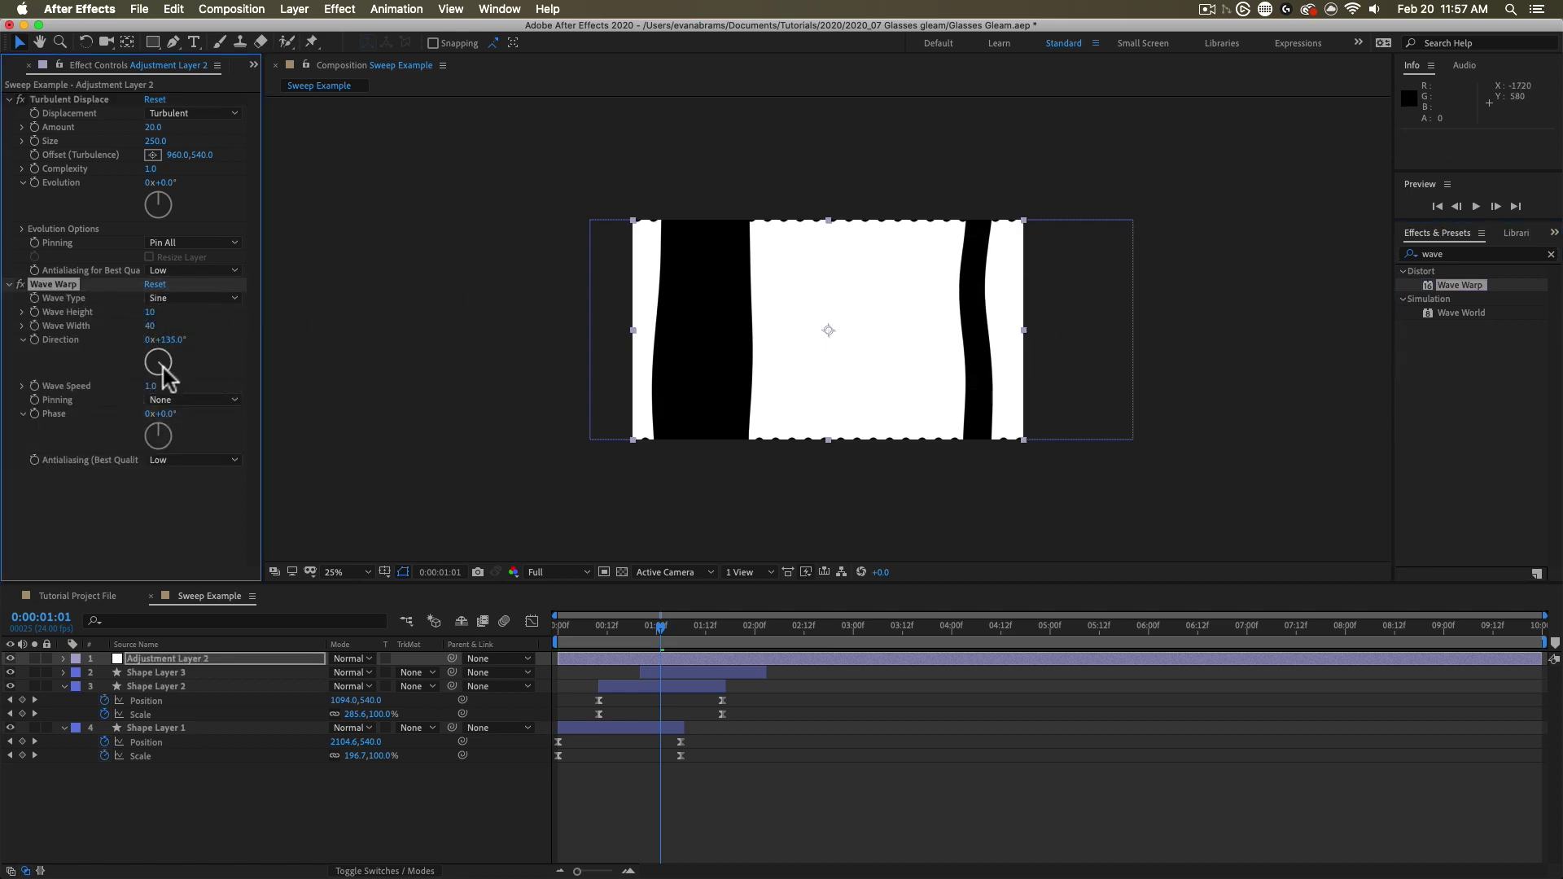
drag(168, 376, 1144, 138)
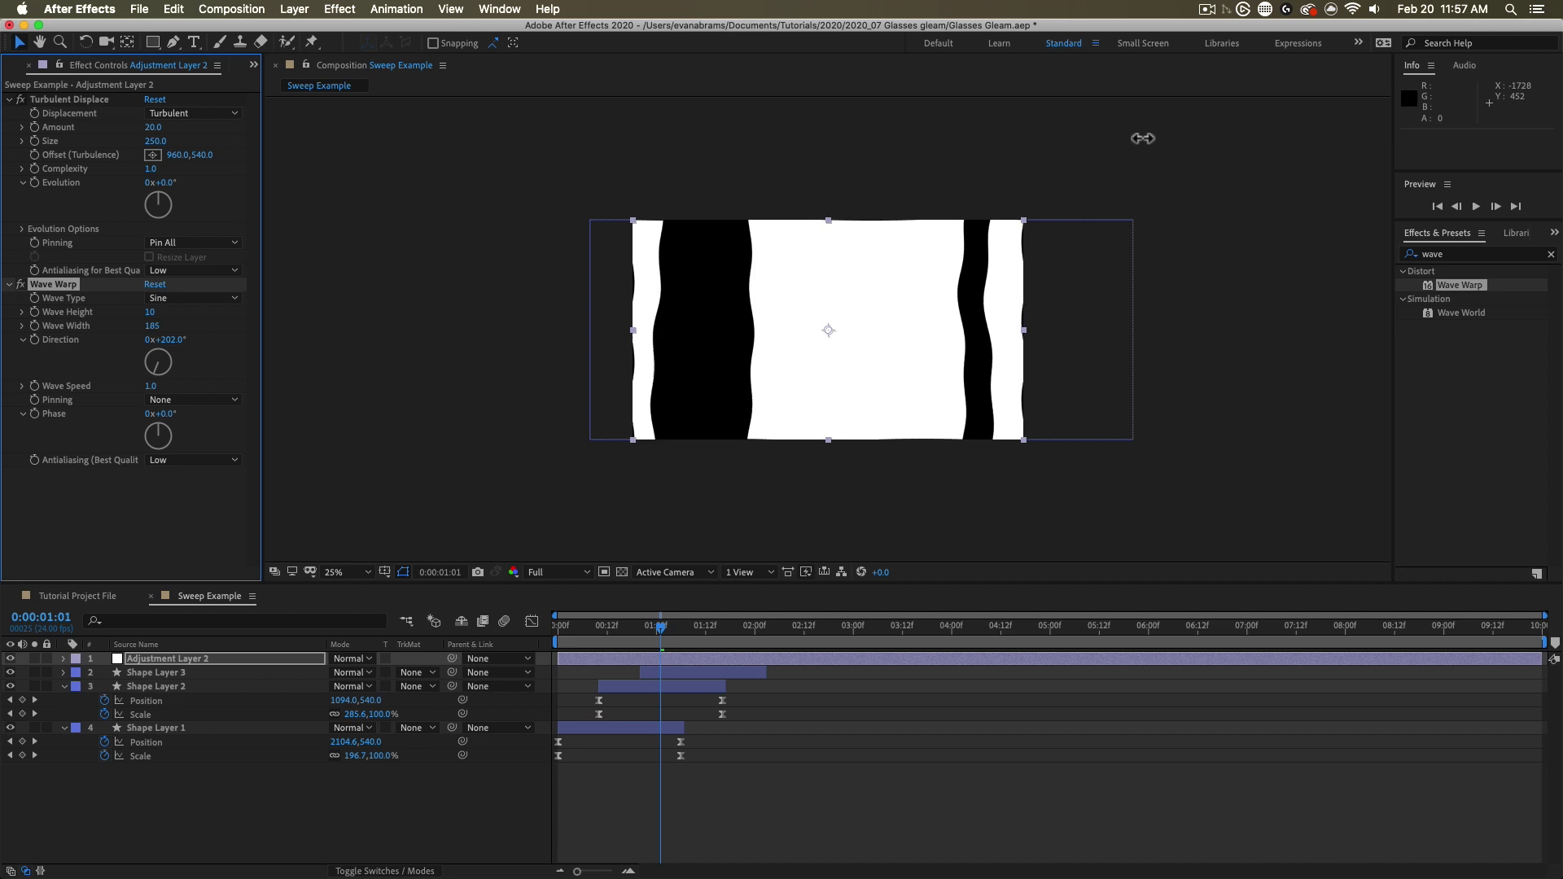
key(space)
Step: Set Wave Warp's Wave Height to 39, preview the ripple, and open the Pinning options
drag(150, 312, 260, 315)
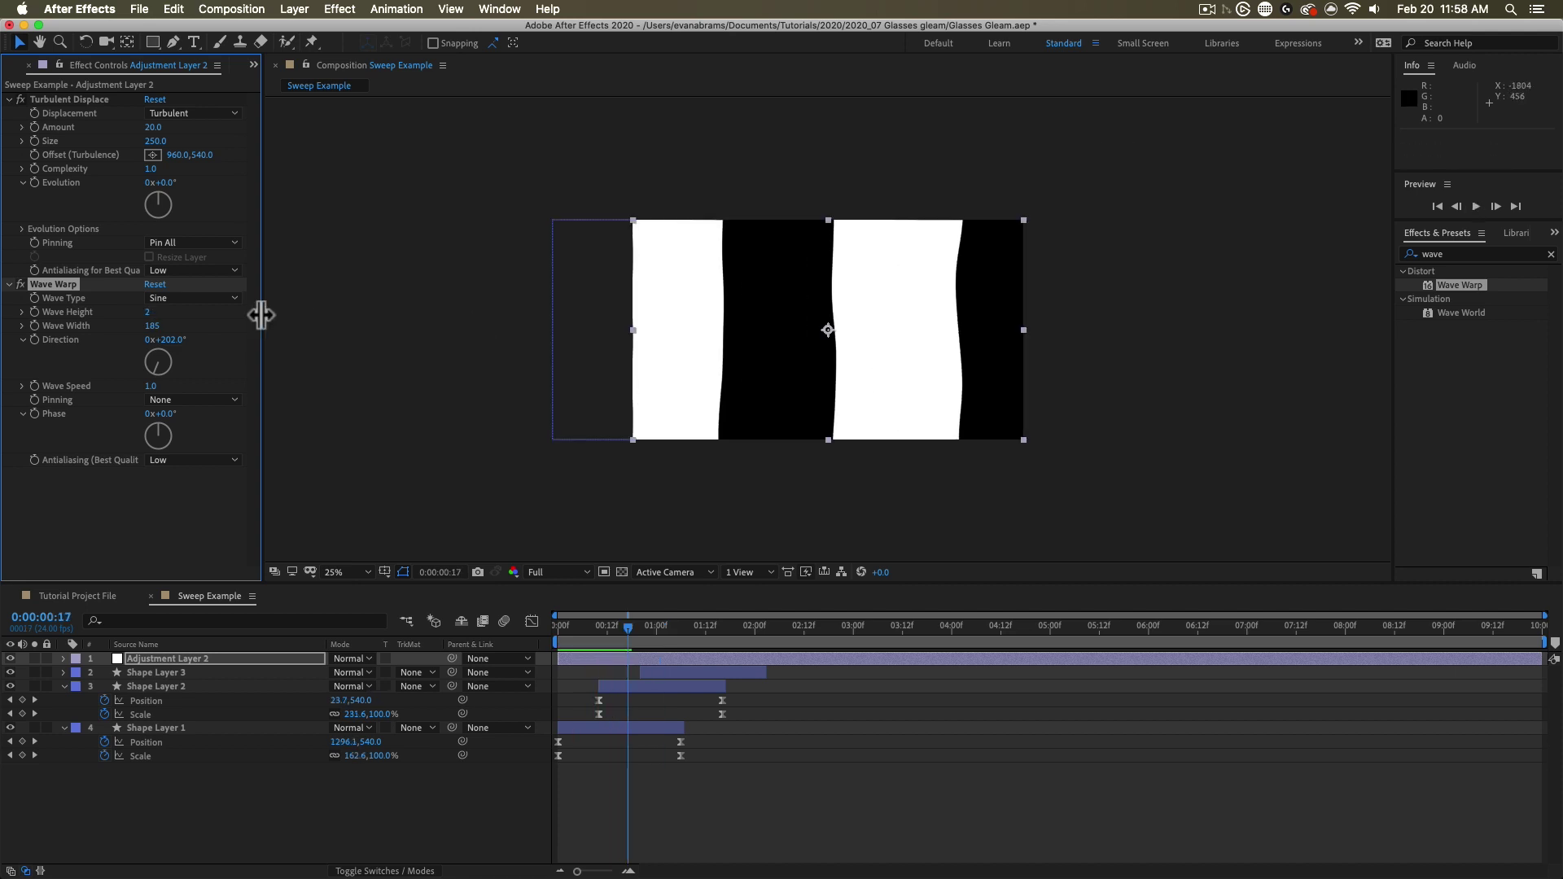
click(149, 312)
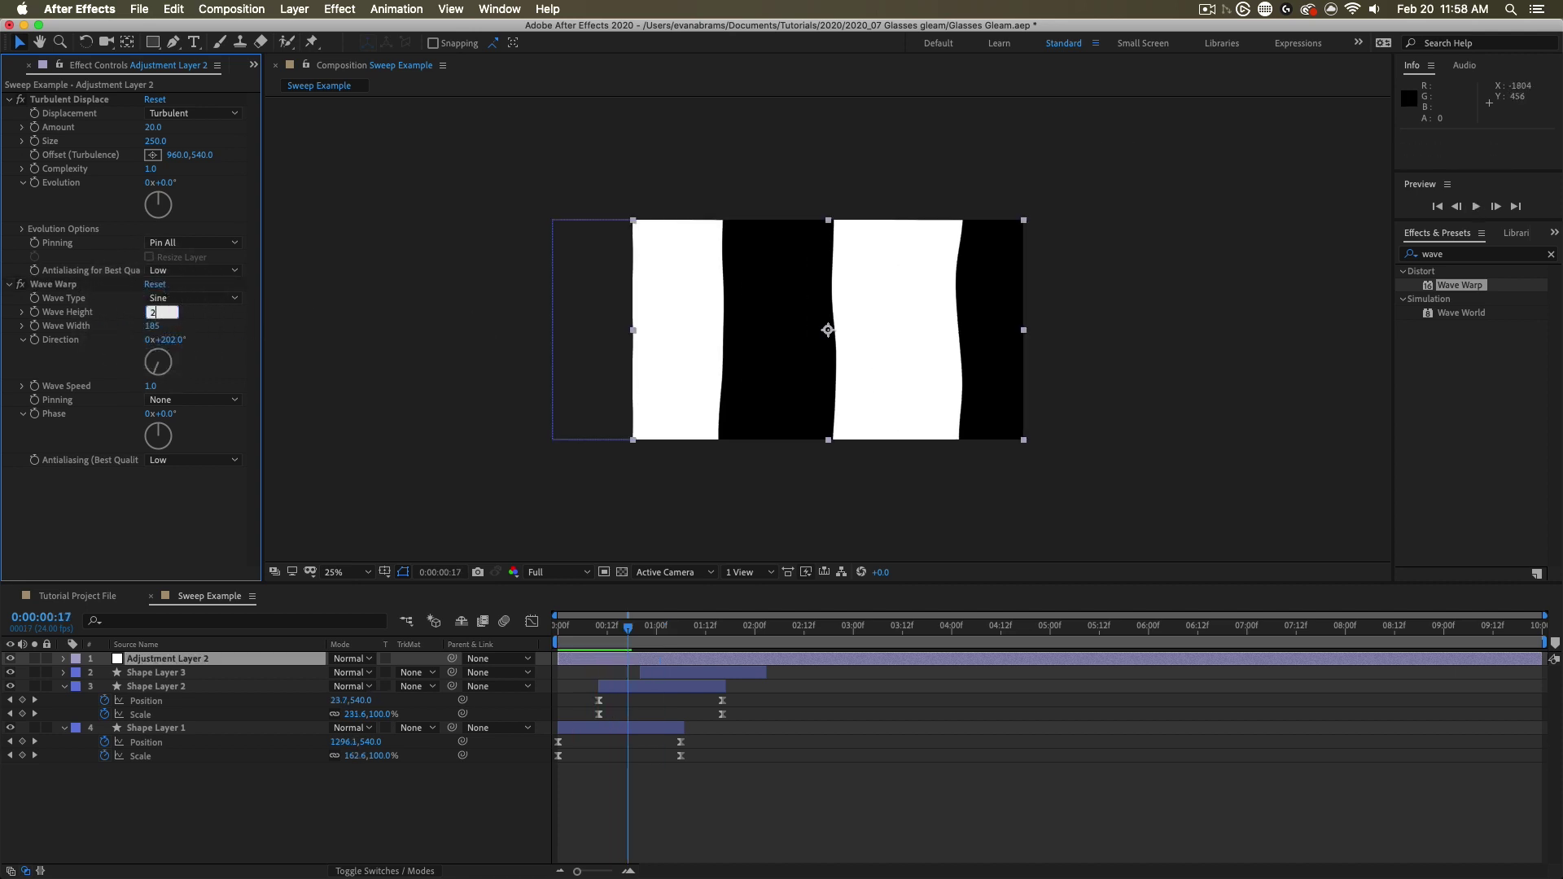
text(20)
key(Return)
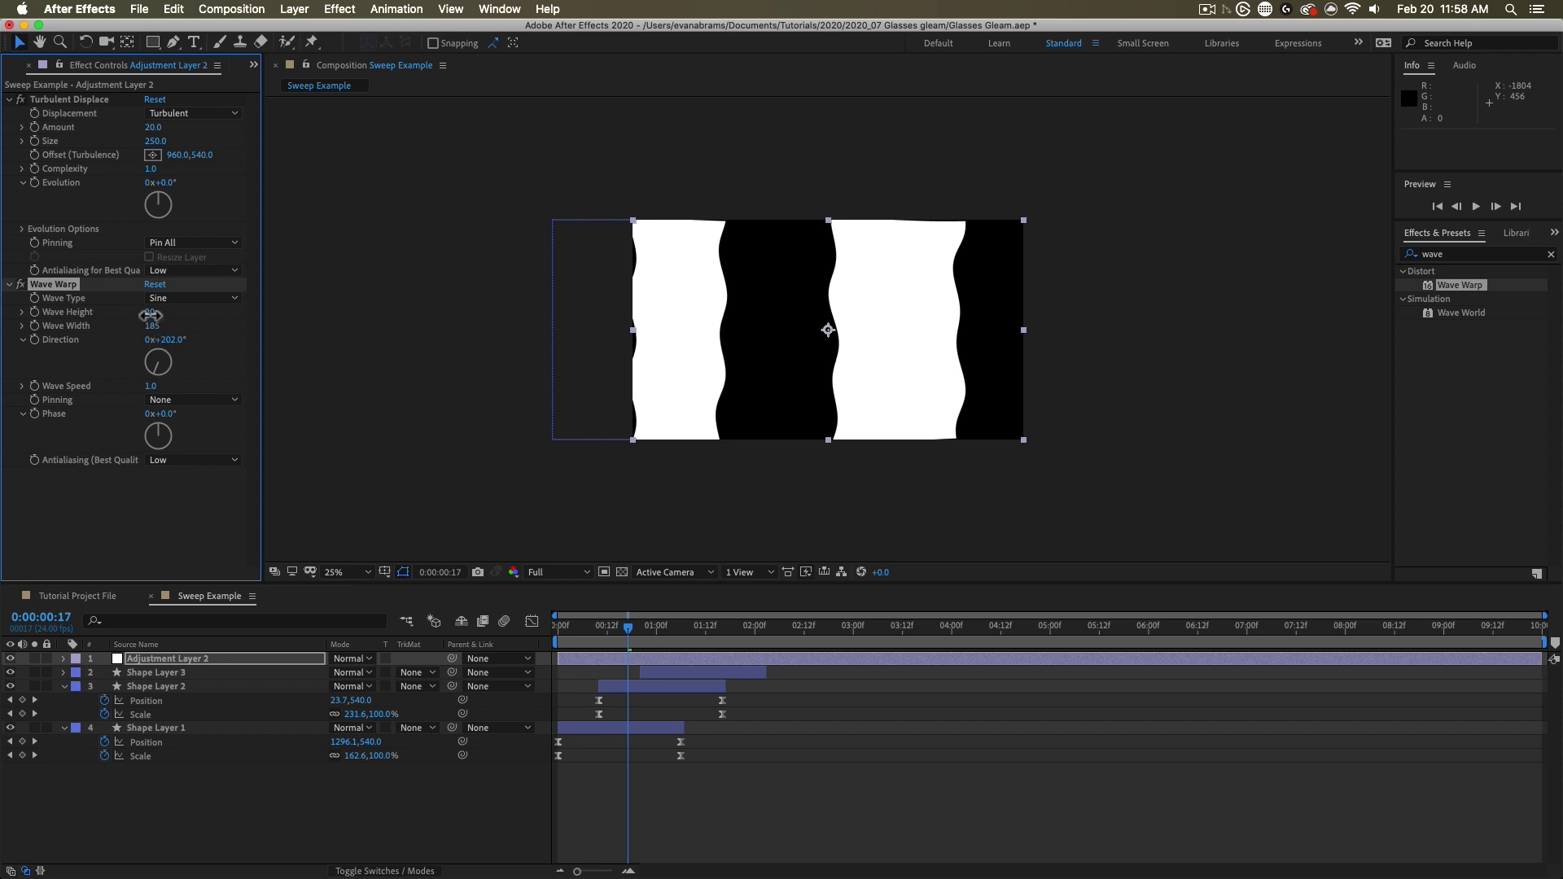
drag(150, 315, 166, 316)
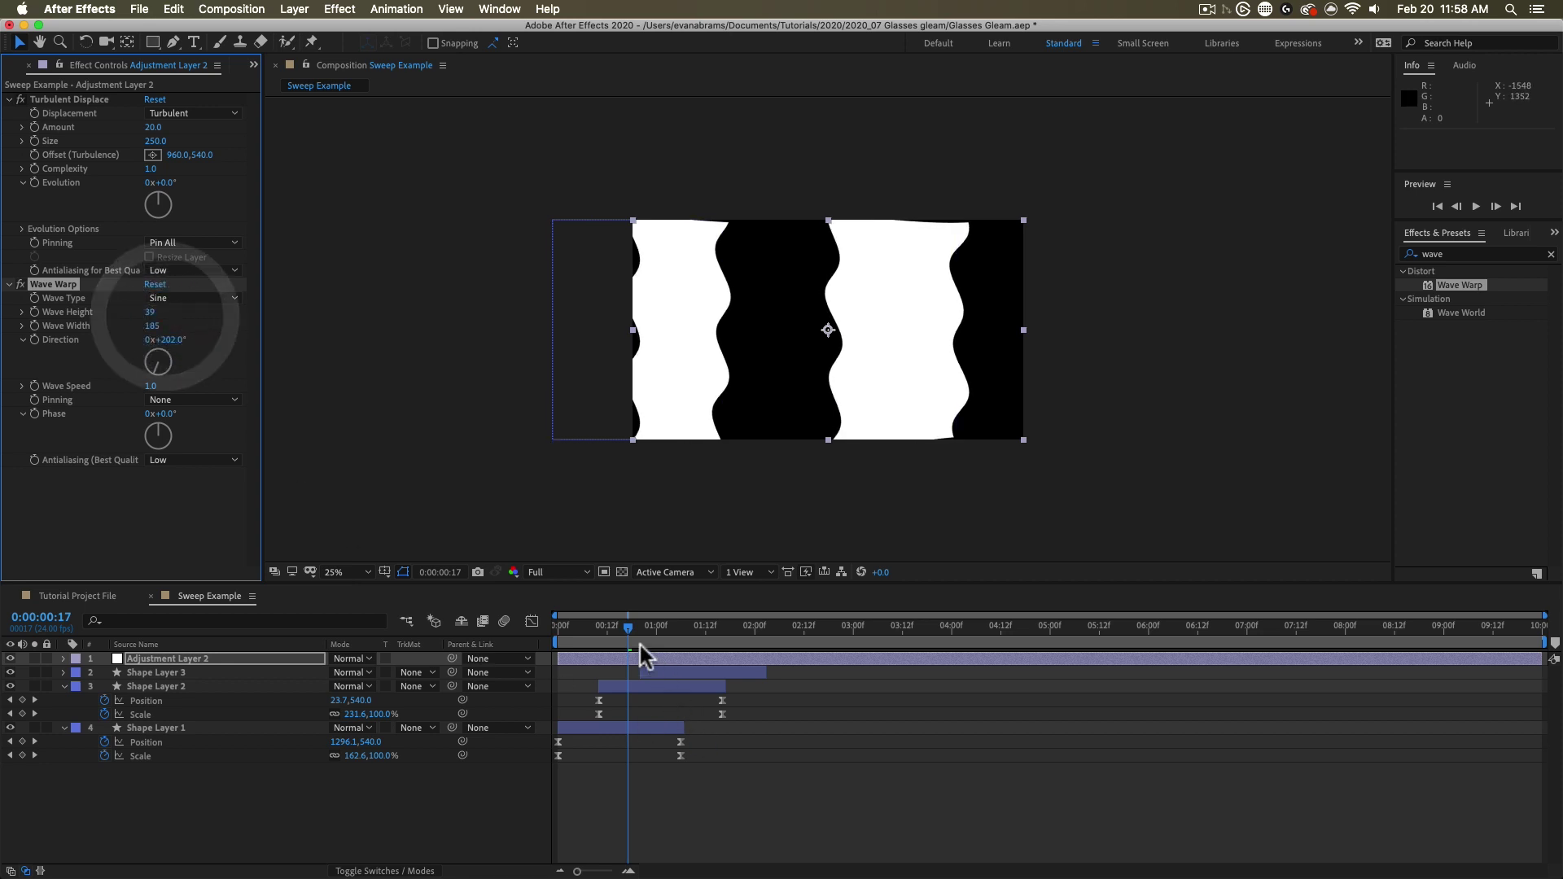
click(464, 656)
key(space)
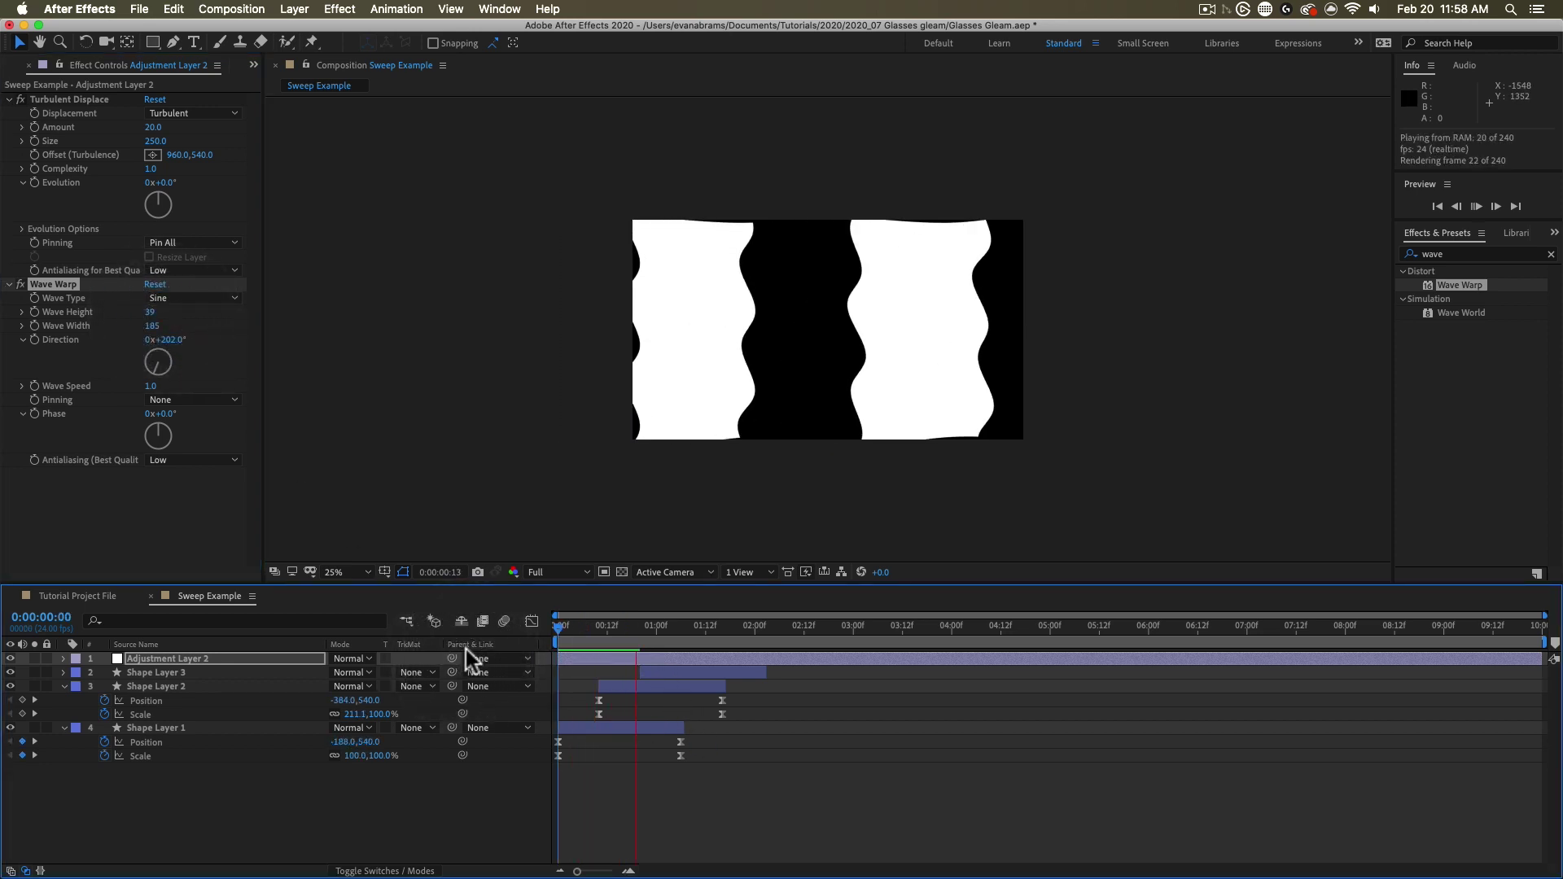
key(space)
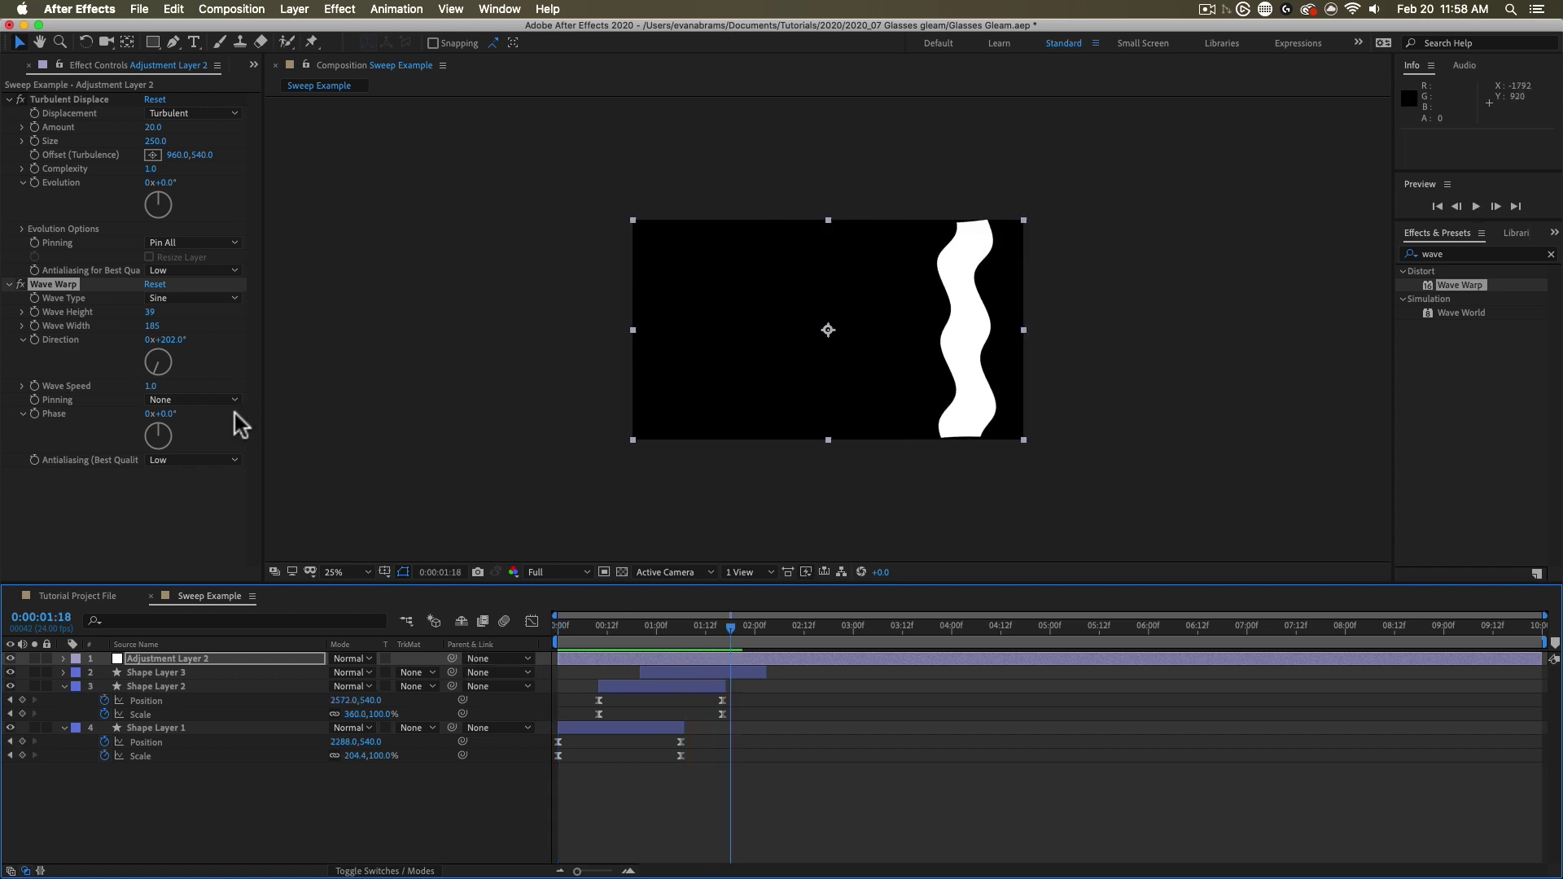
click(39, 115)
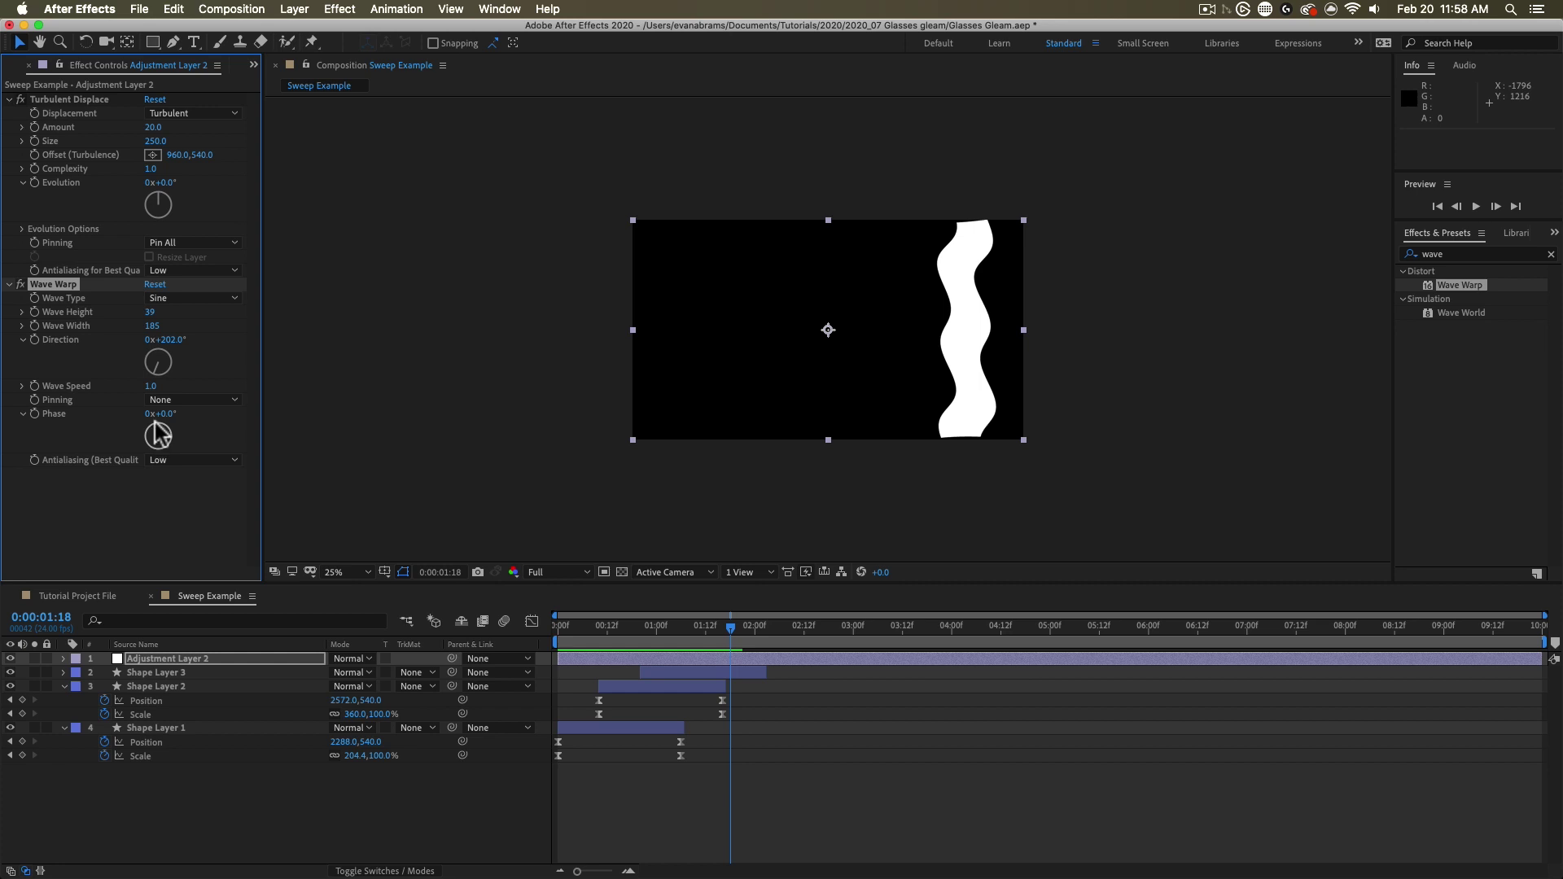
drag(167, 401, 192, 436)
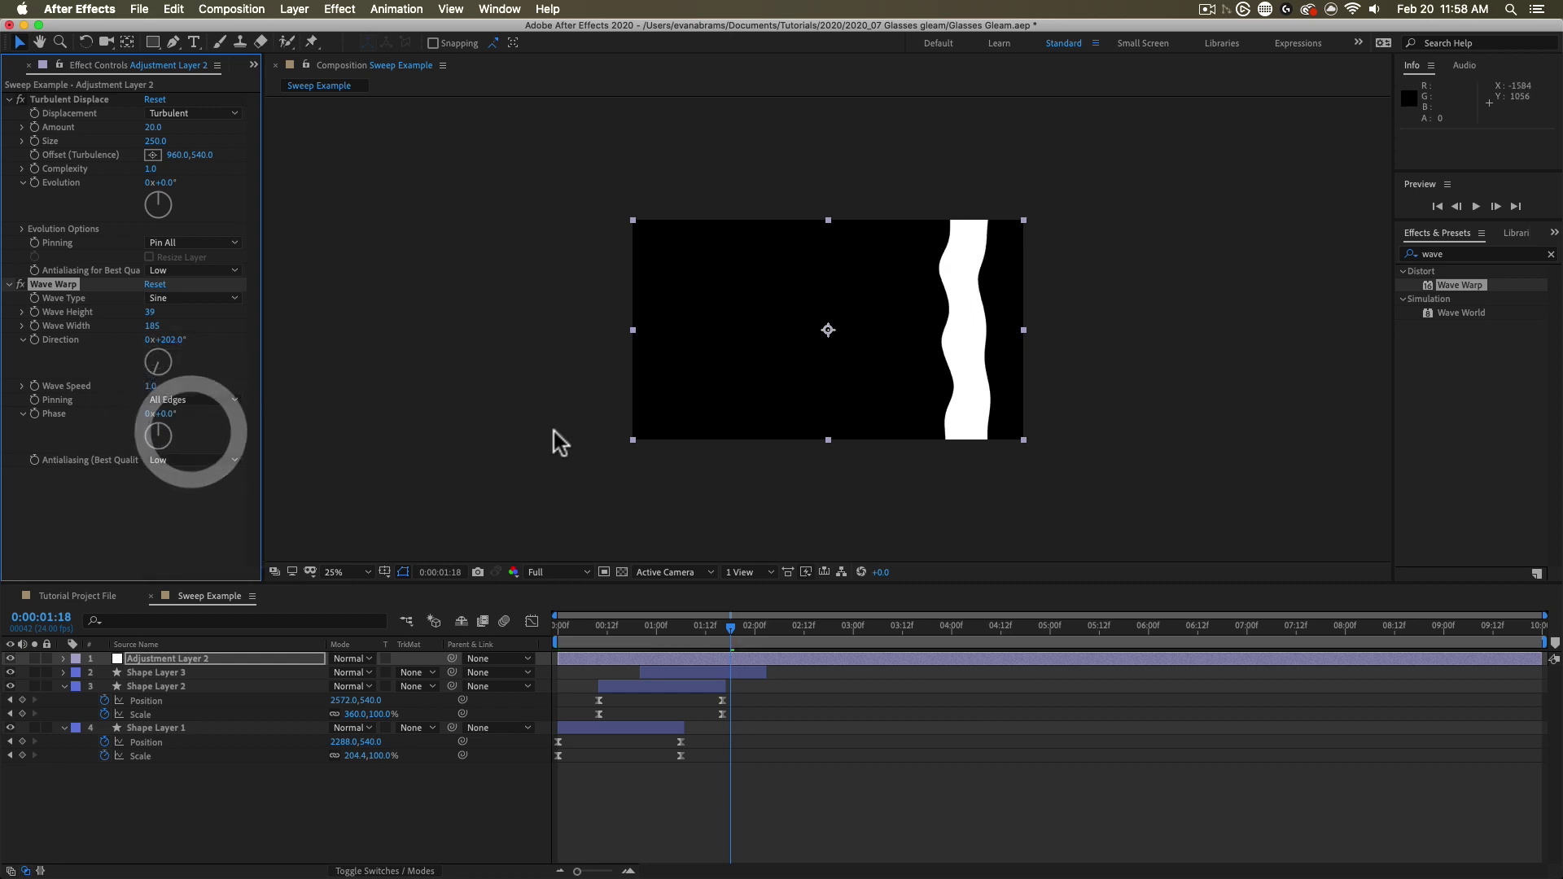
Step: Pin Wave Warp at All Edges, preview the sweep, and widen Wave Width for gentler ripples
mouse_move(707, 633)
mouse_down()
mouse_move(619, 643)
mouse_move(715, 642)
mouse_up()
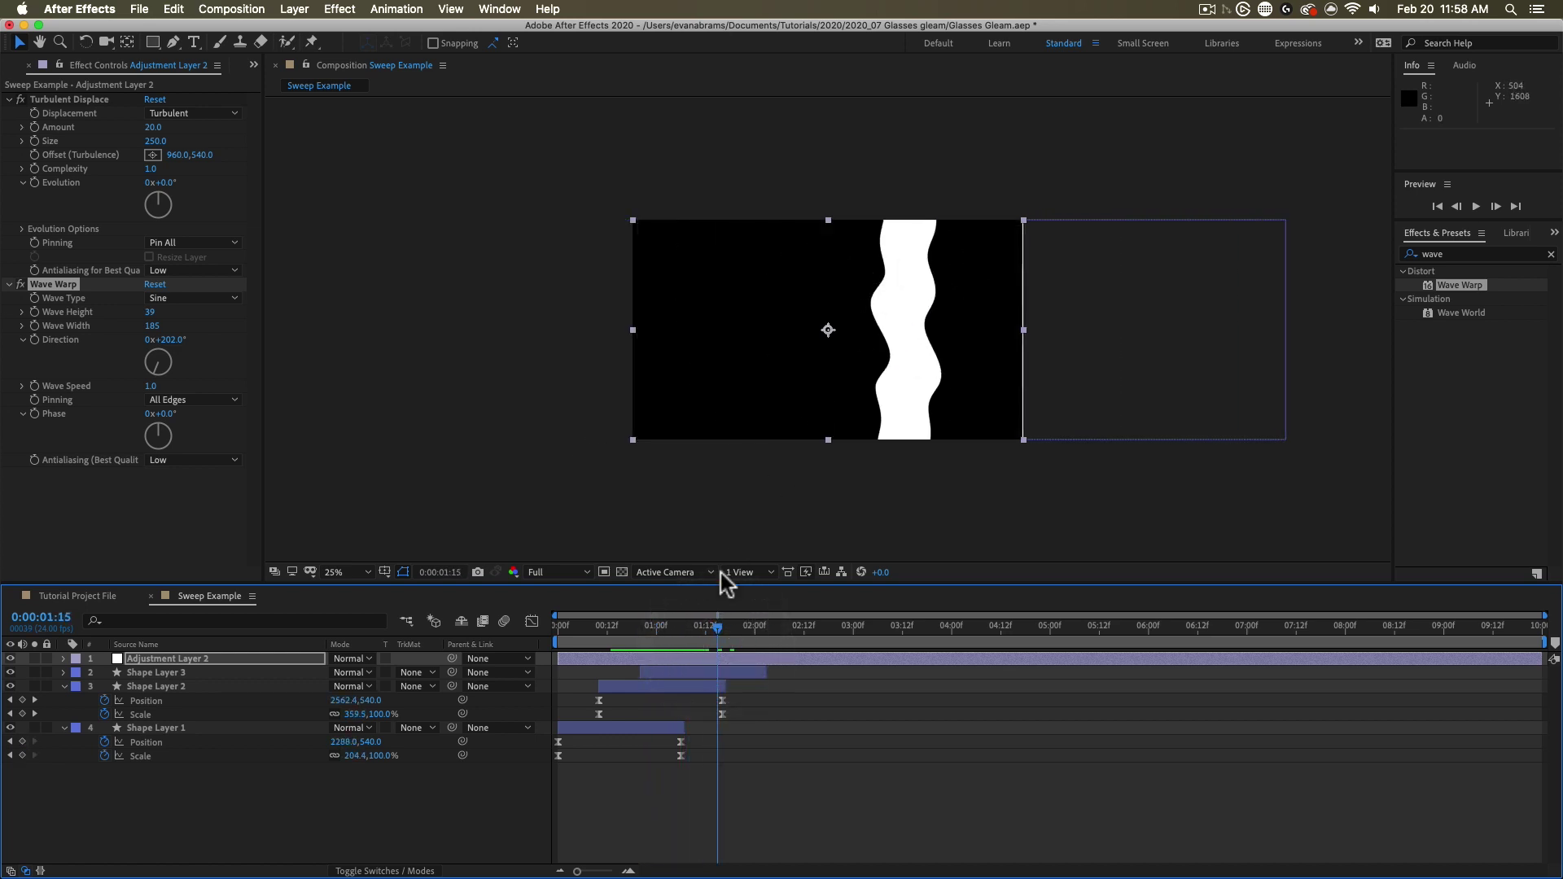
drag(691, 627, 496, 655)
key(space)
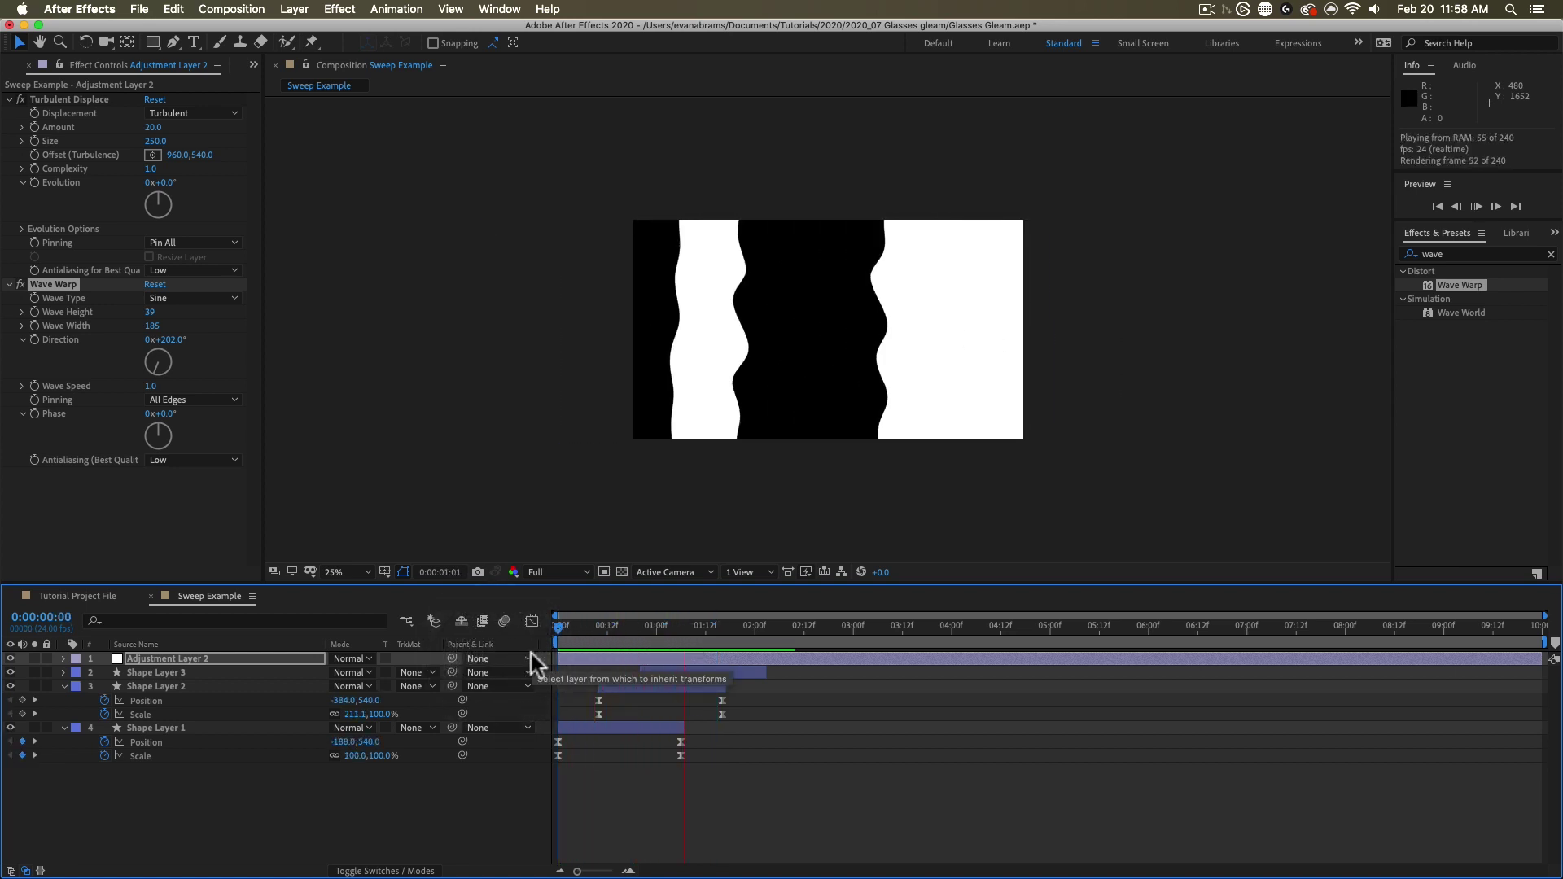
key(space)
mouse_move(648, 636)
mouse_down()
mouse_move(664, 639)
mouse_move(645, 637)
mouse_up()
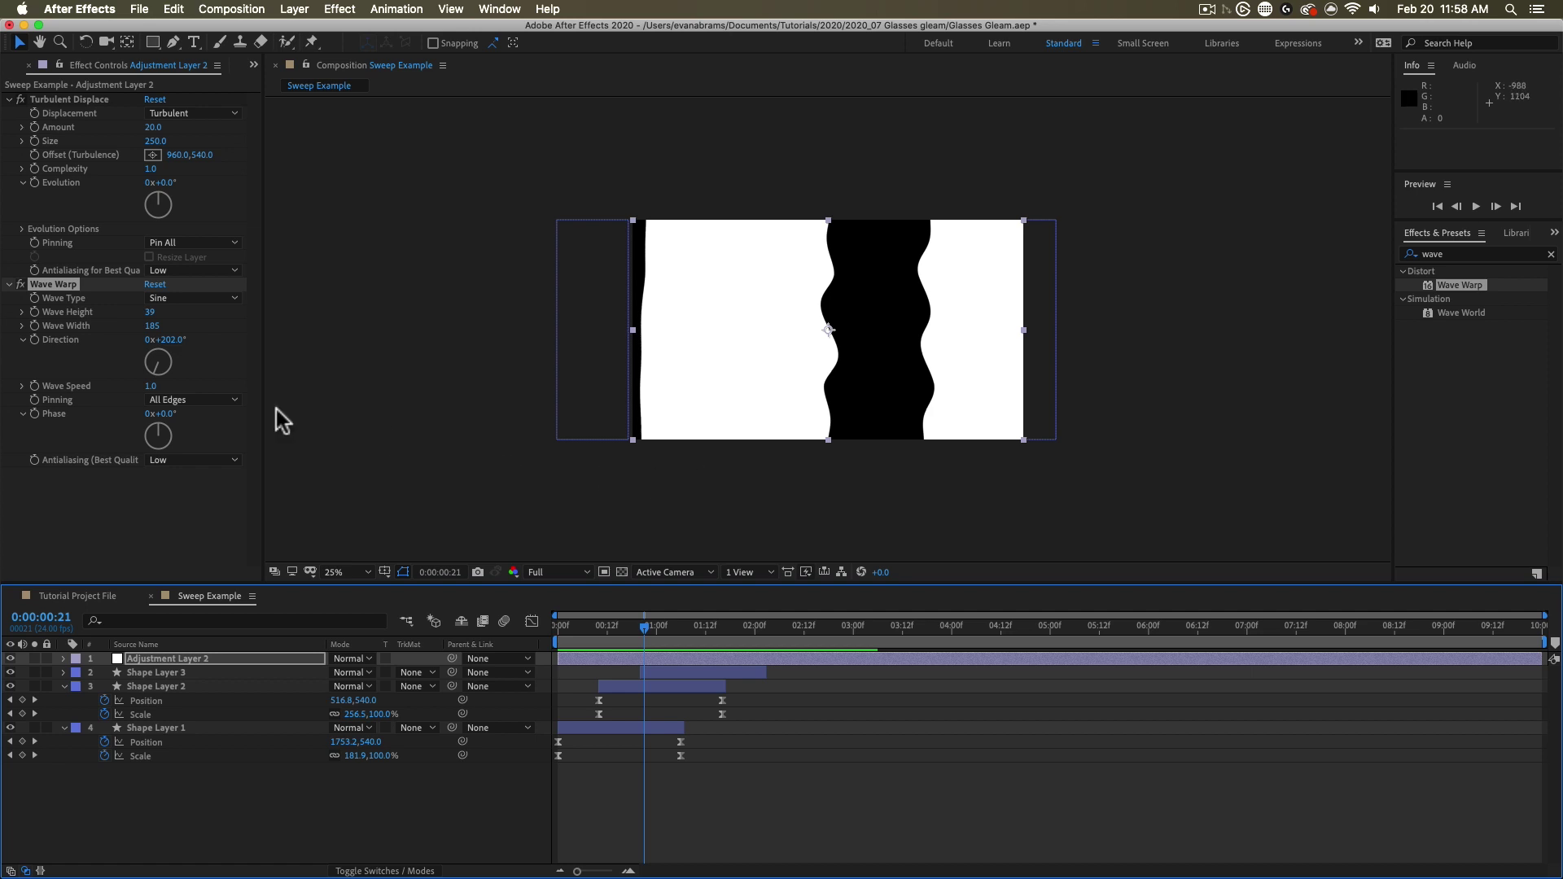
click(96, 387)
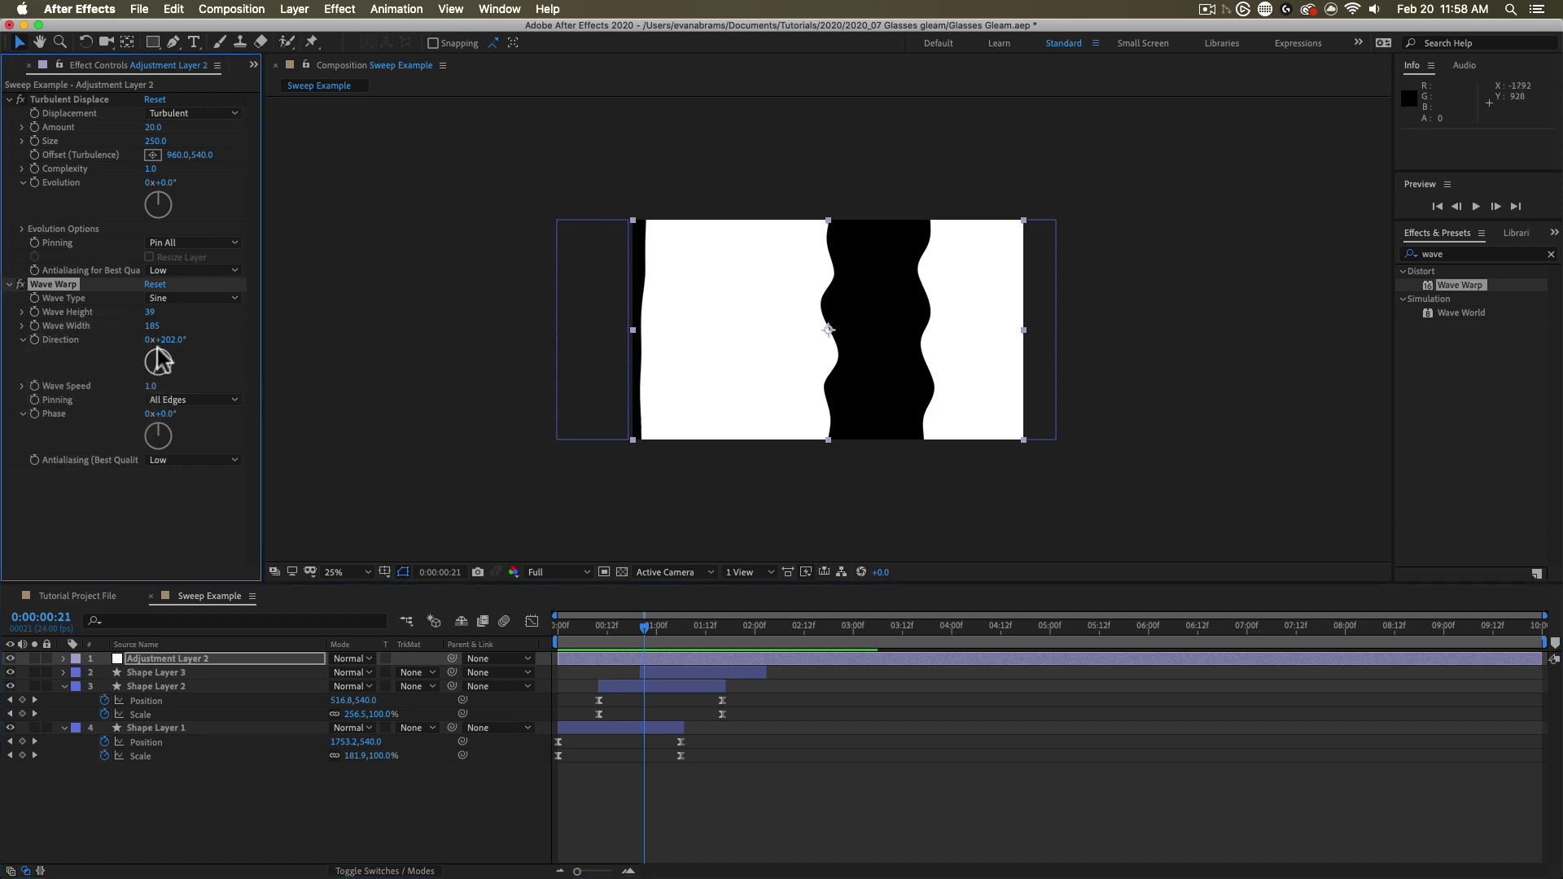
drag(152, 326, 726, 343)
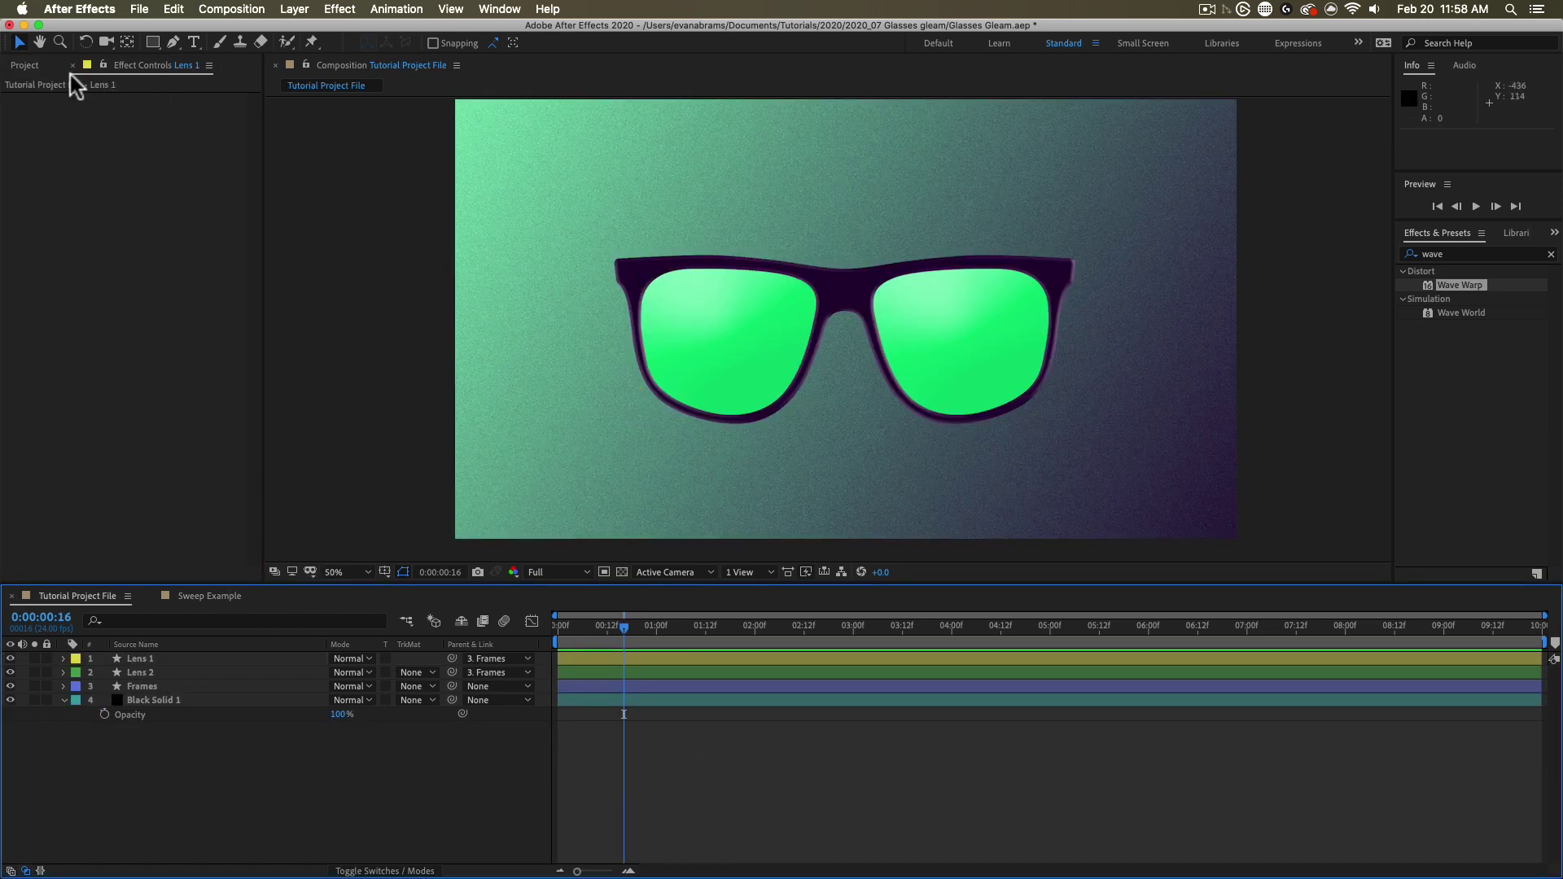
Step: Place Sweep Example above Lens 1 in the glasses comp, shrink it, and move it over the left lens
click(43, 65)
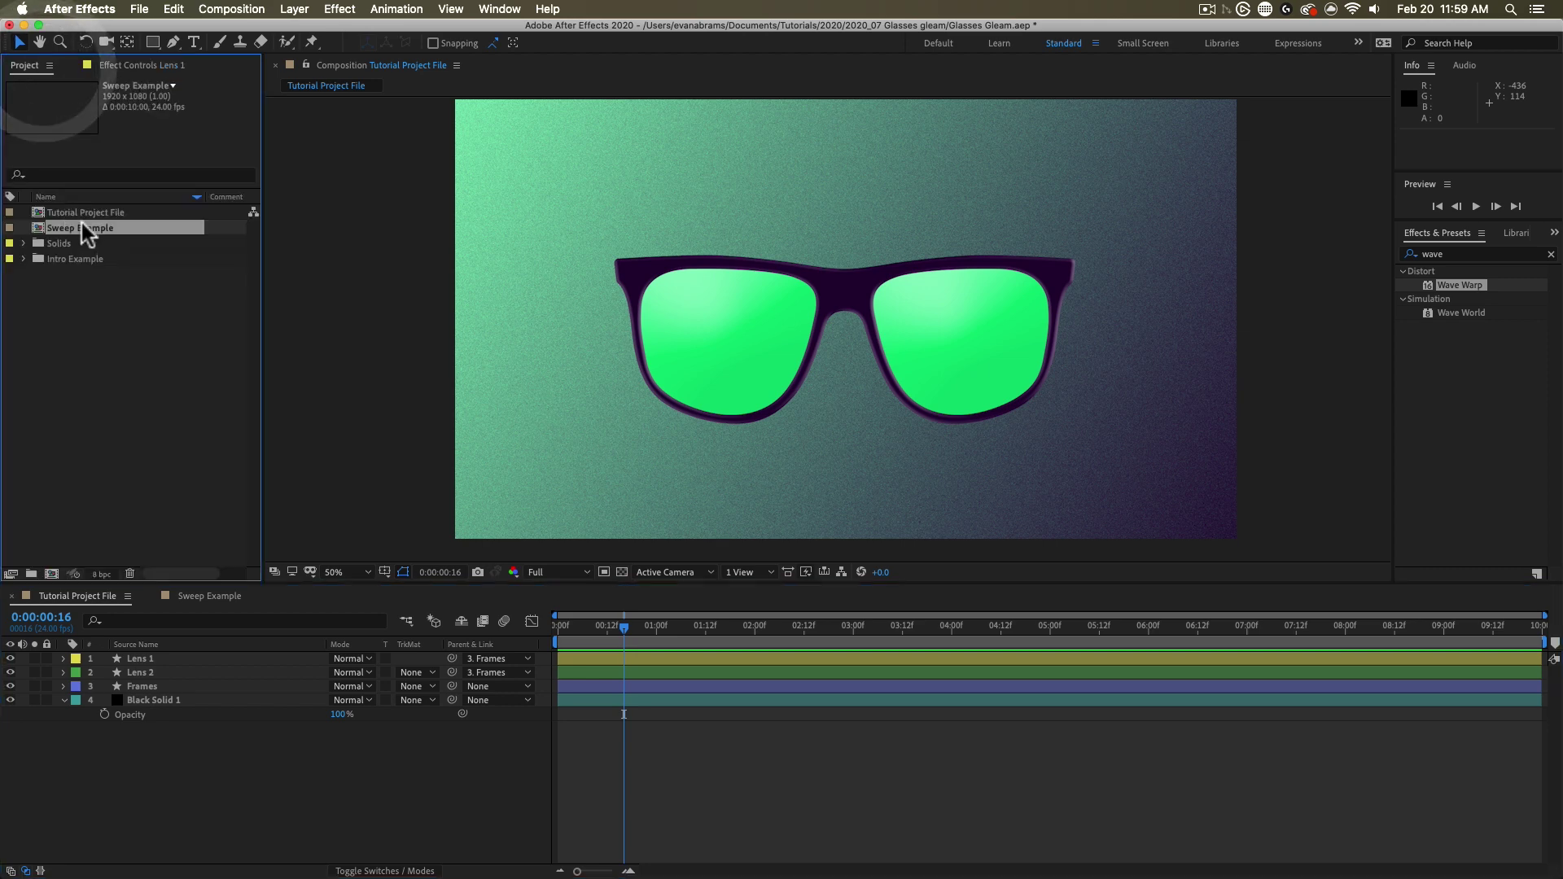
drag(91, 219, 295, 660)
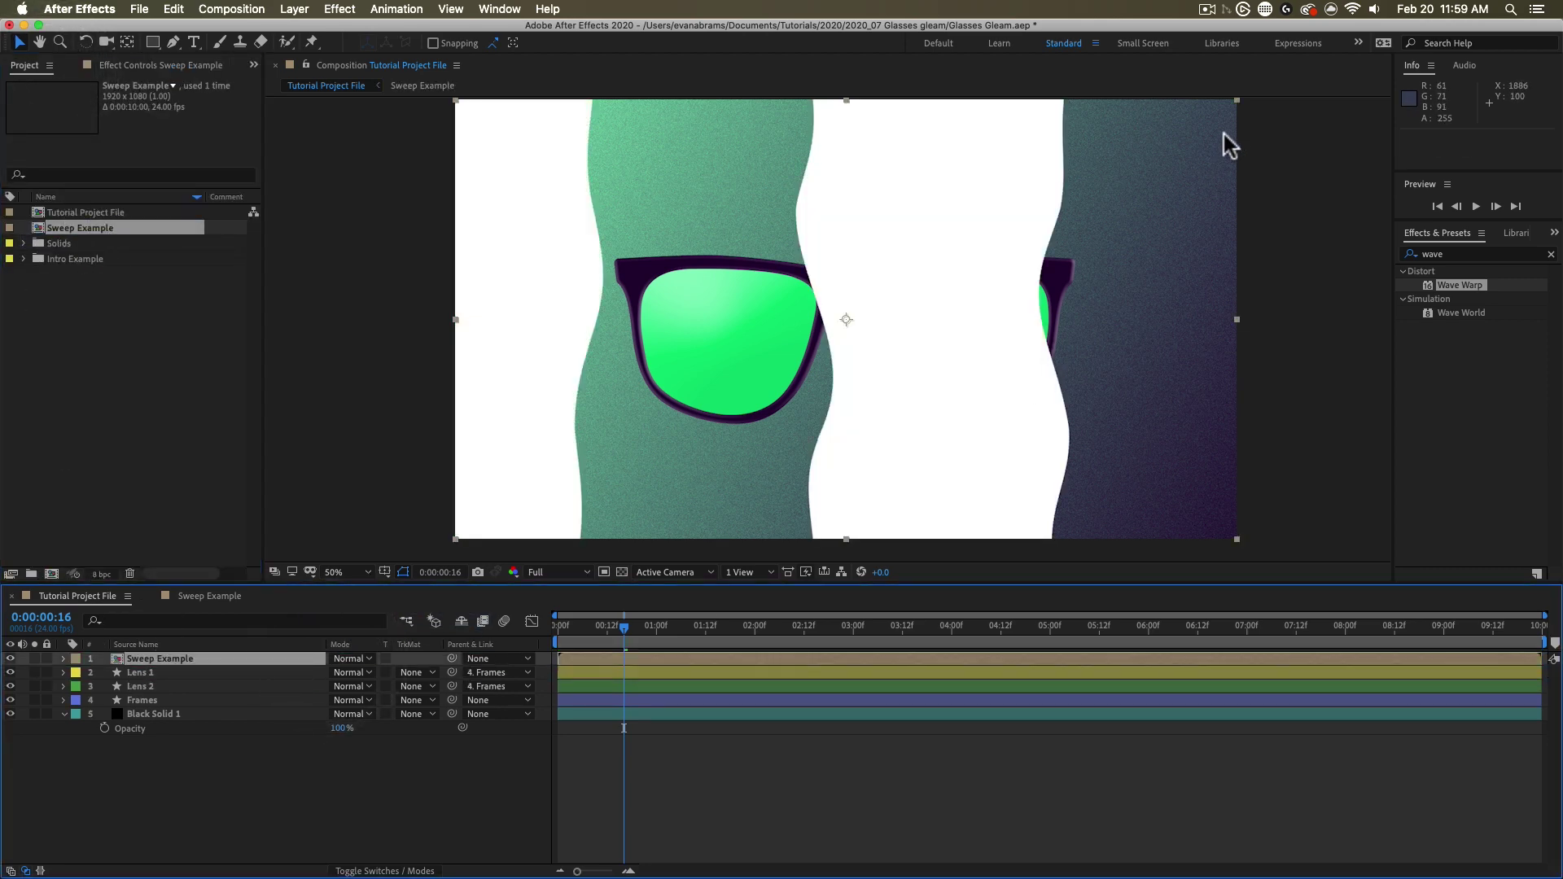
drag(1236, 101, 1151, 215)
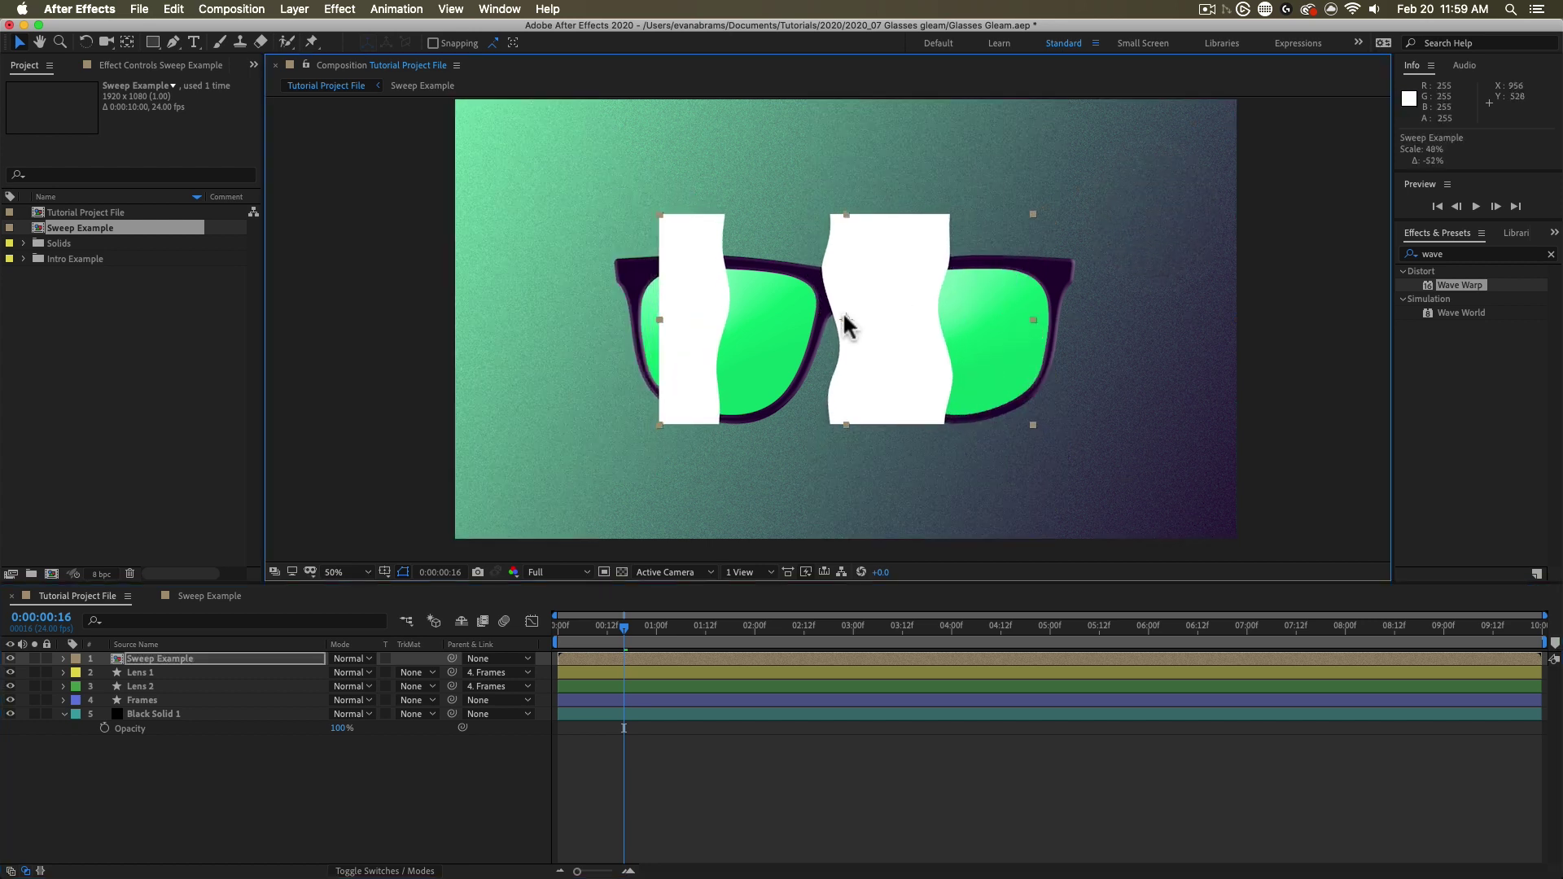
drag(843, 315, 713, 331)
Step: Solo Sweep Example with Lens 1 and Lens 2, then refine its position and scale to 38%
click(34, 672)
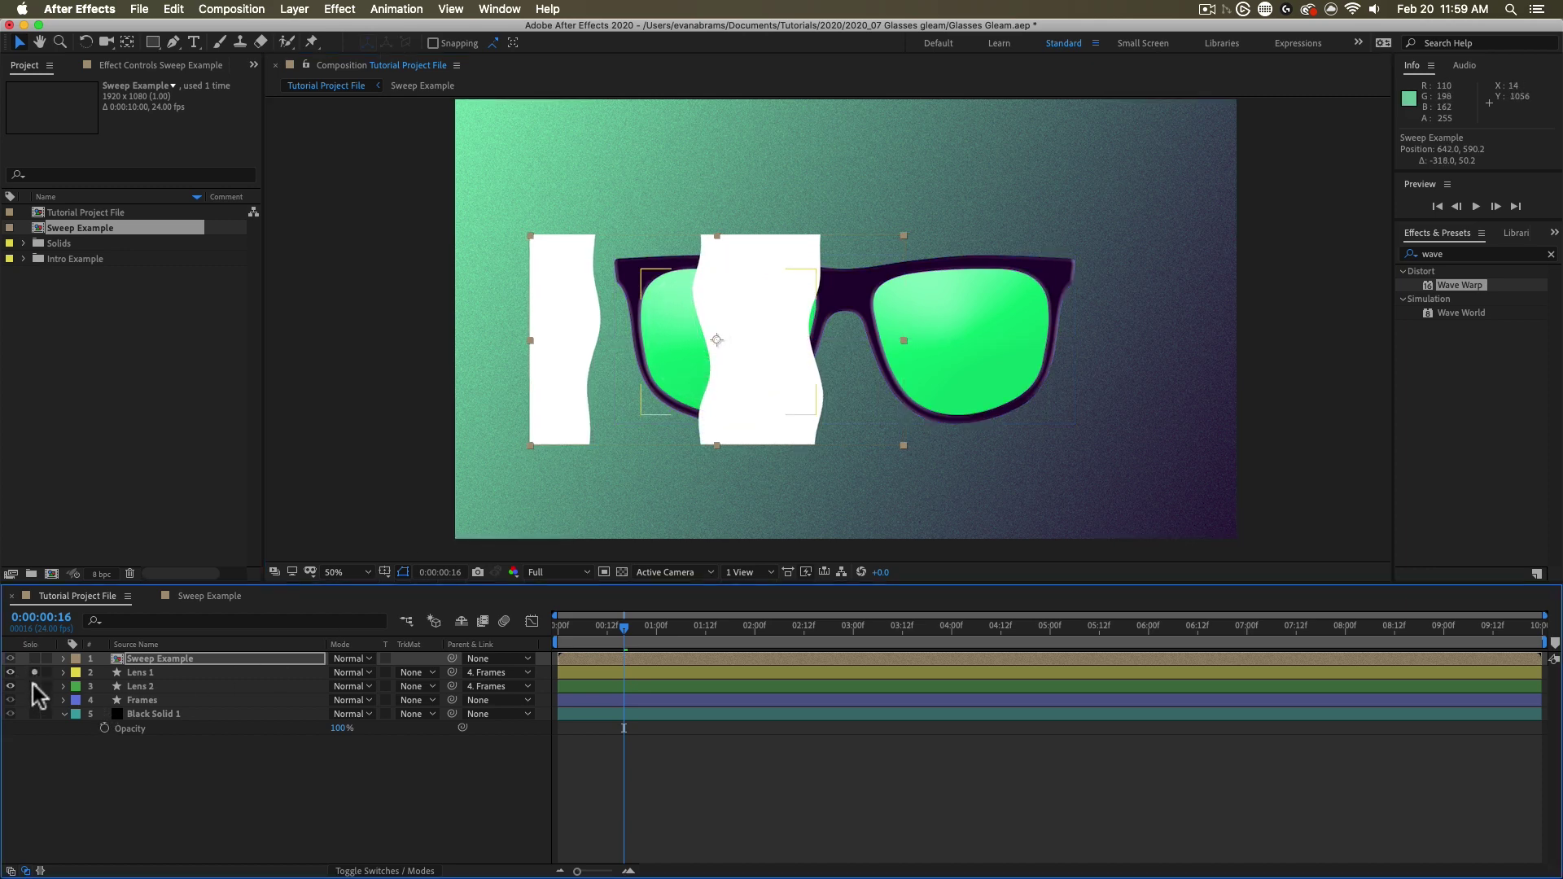
click(34, 687)
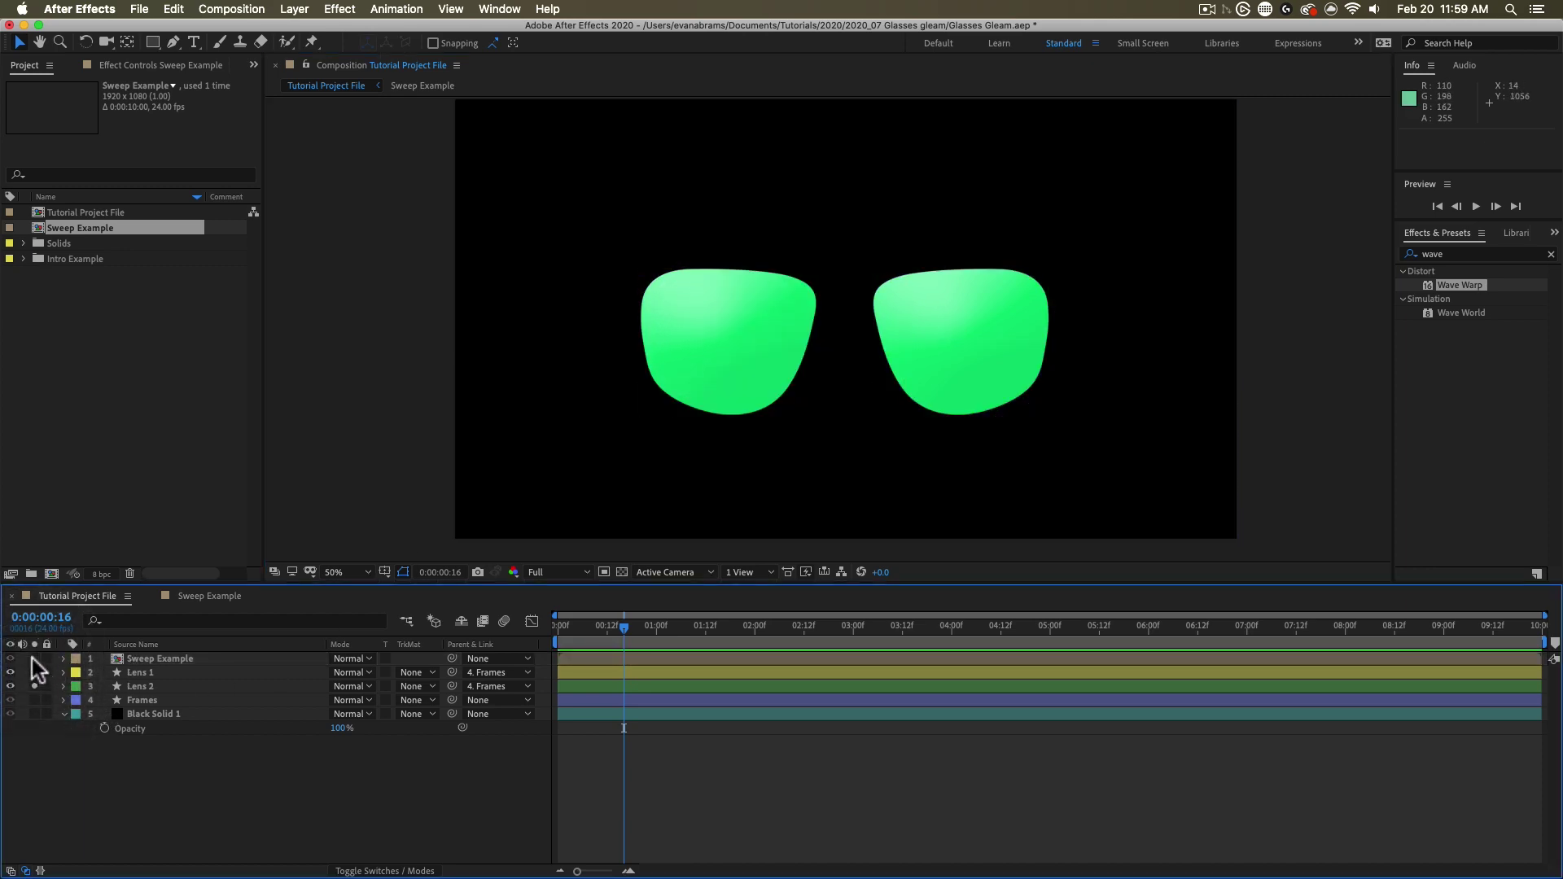
click(33, 659)
click(604, 656)
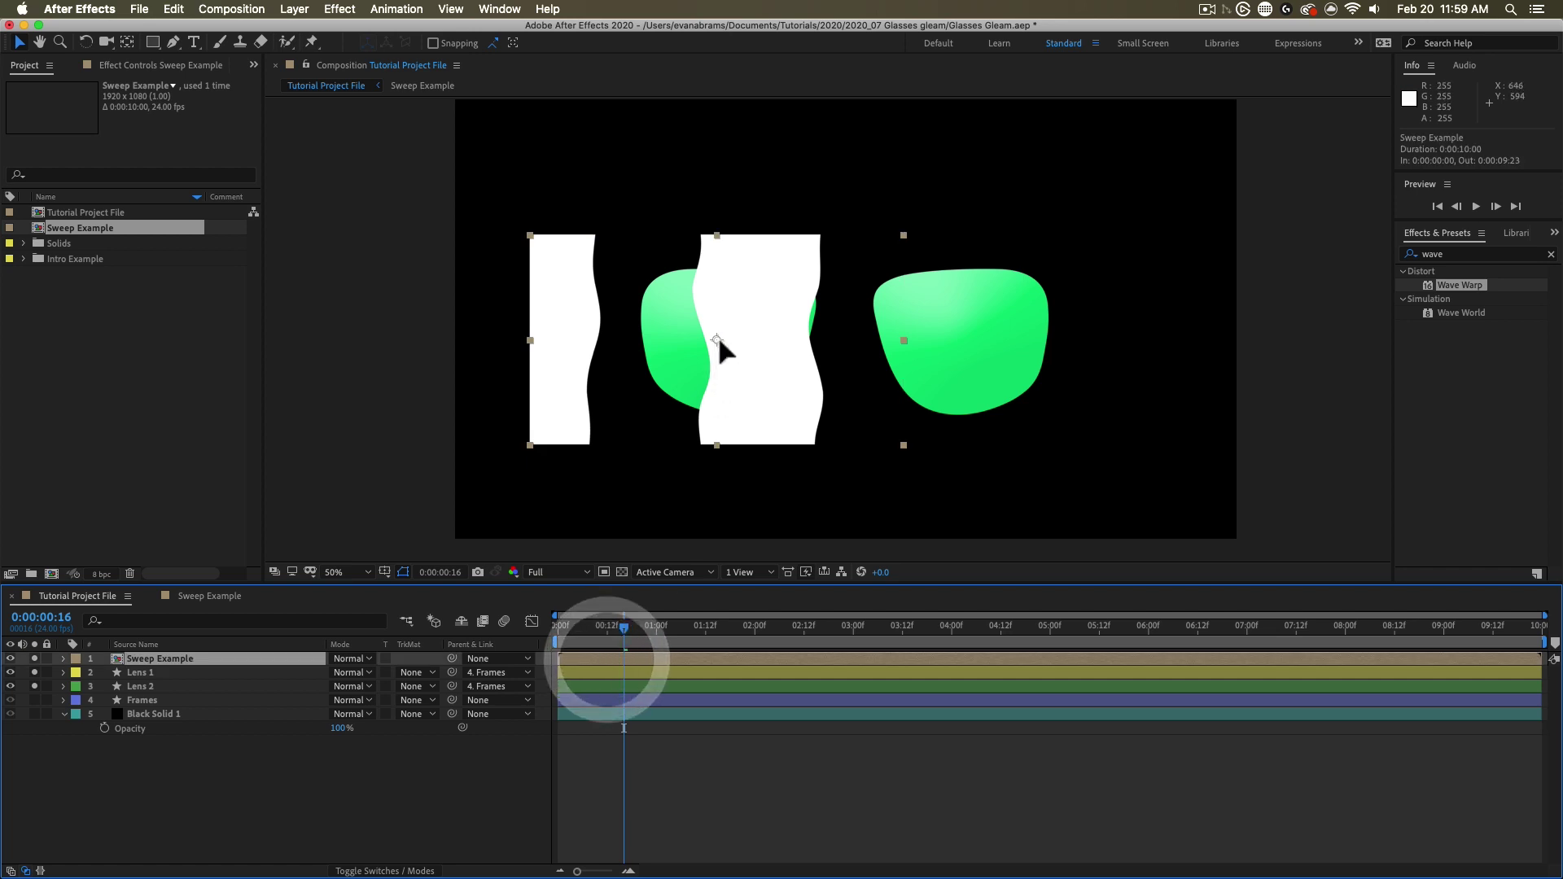
drag(719, 336, 731, 338)
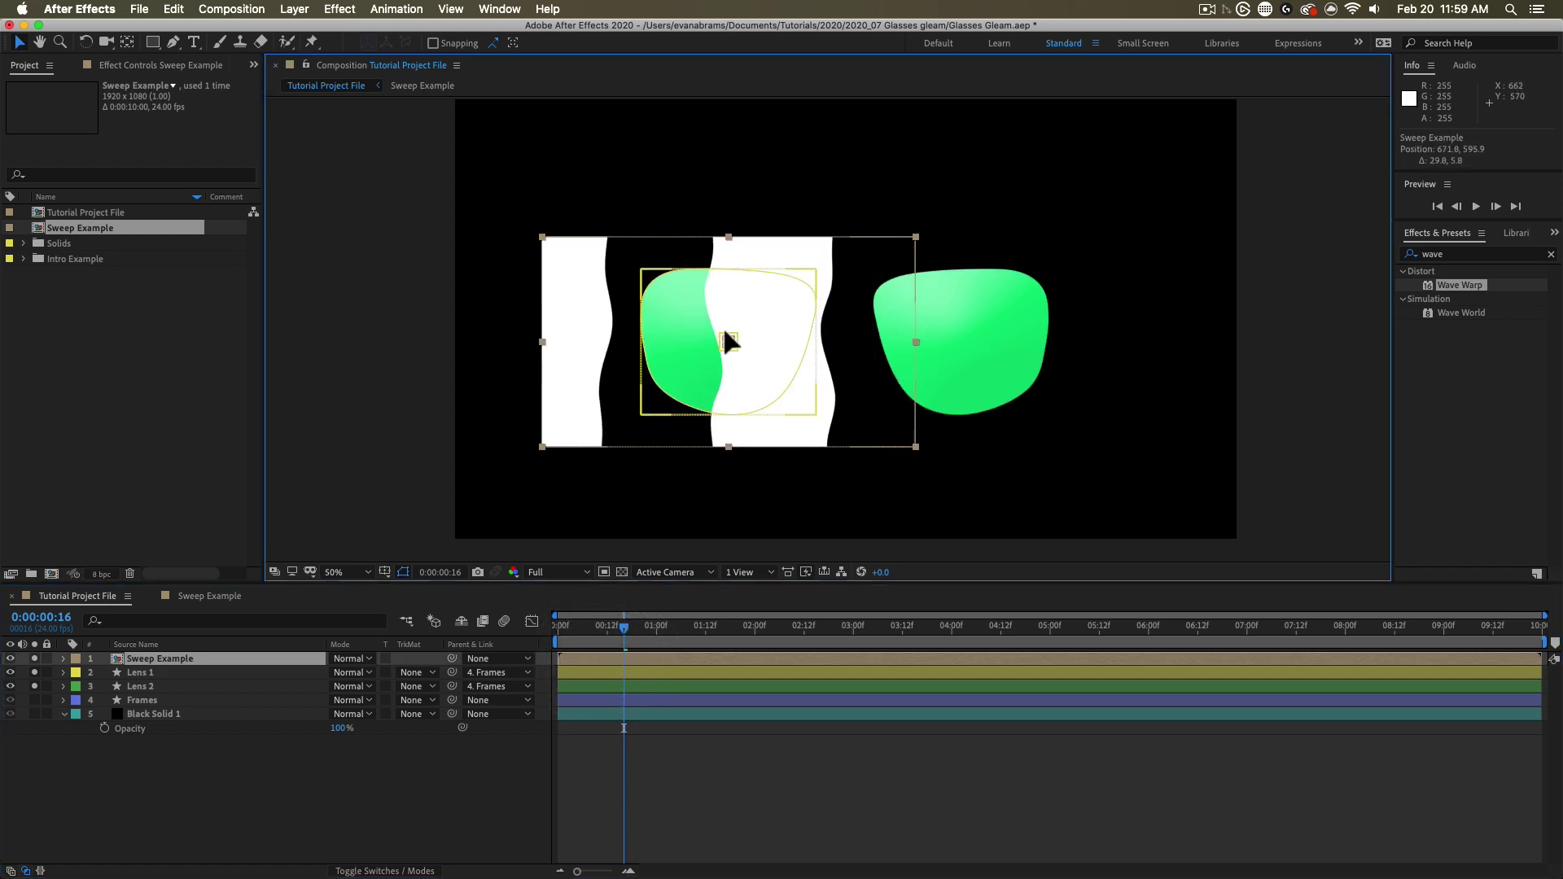
shift+drag(917, 238, 890, 260)
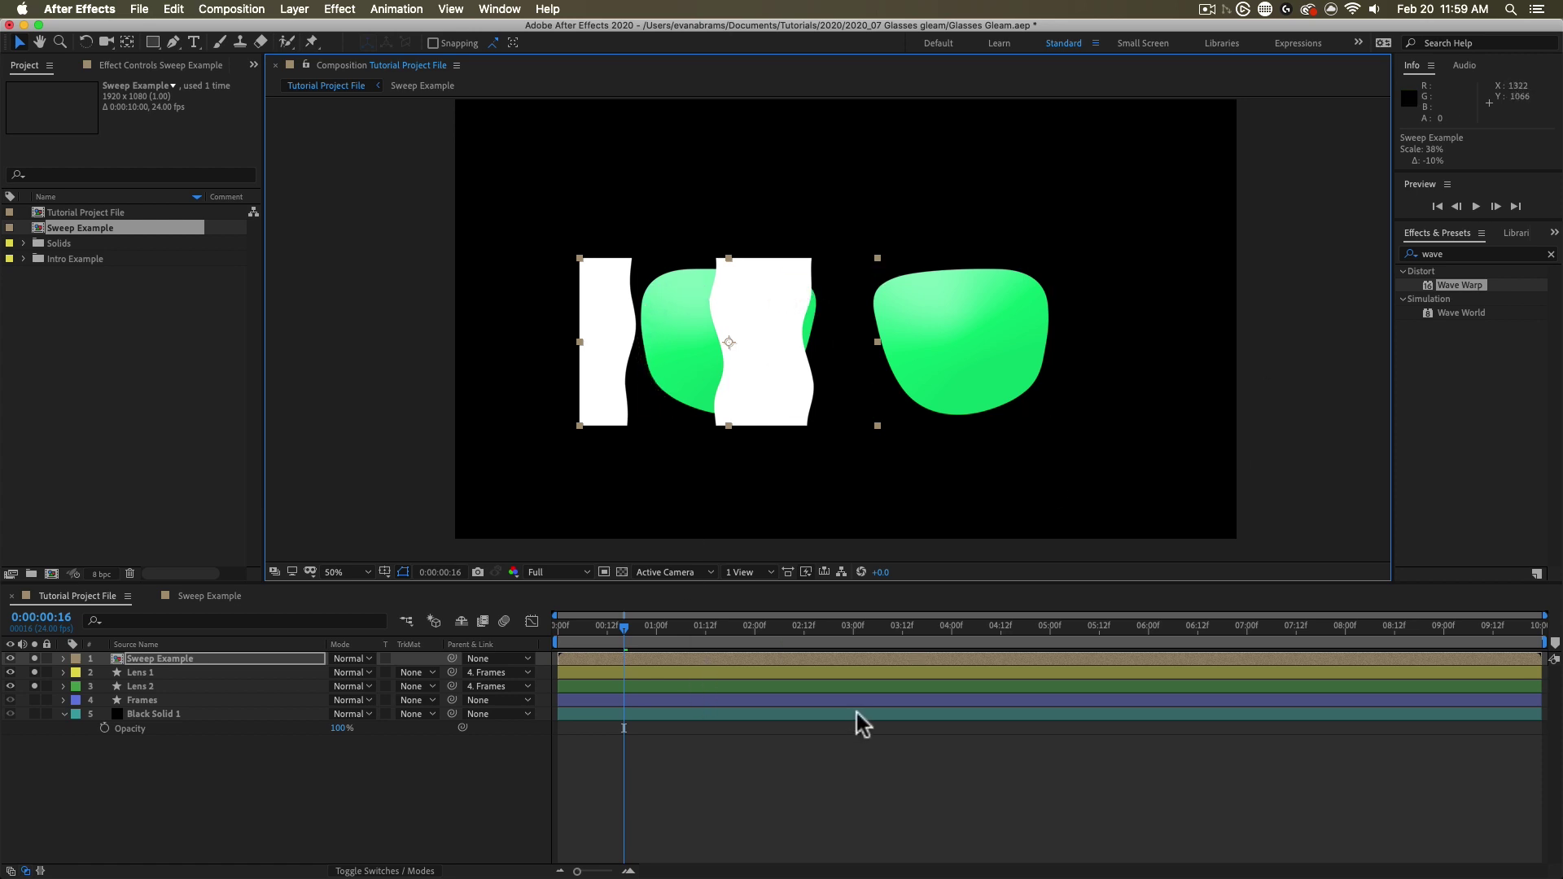
click(896, 661)
Step: Apply Set Matte to Sweep Example with Take Matte From Layer set to Lens 1
click(118, 65)
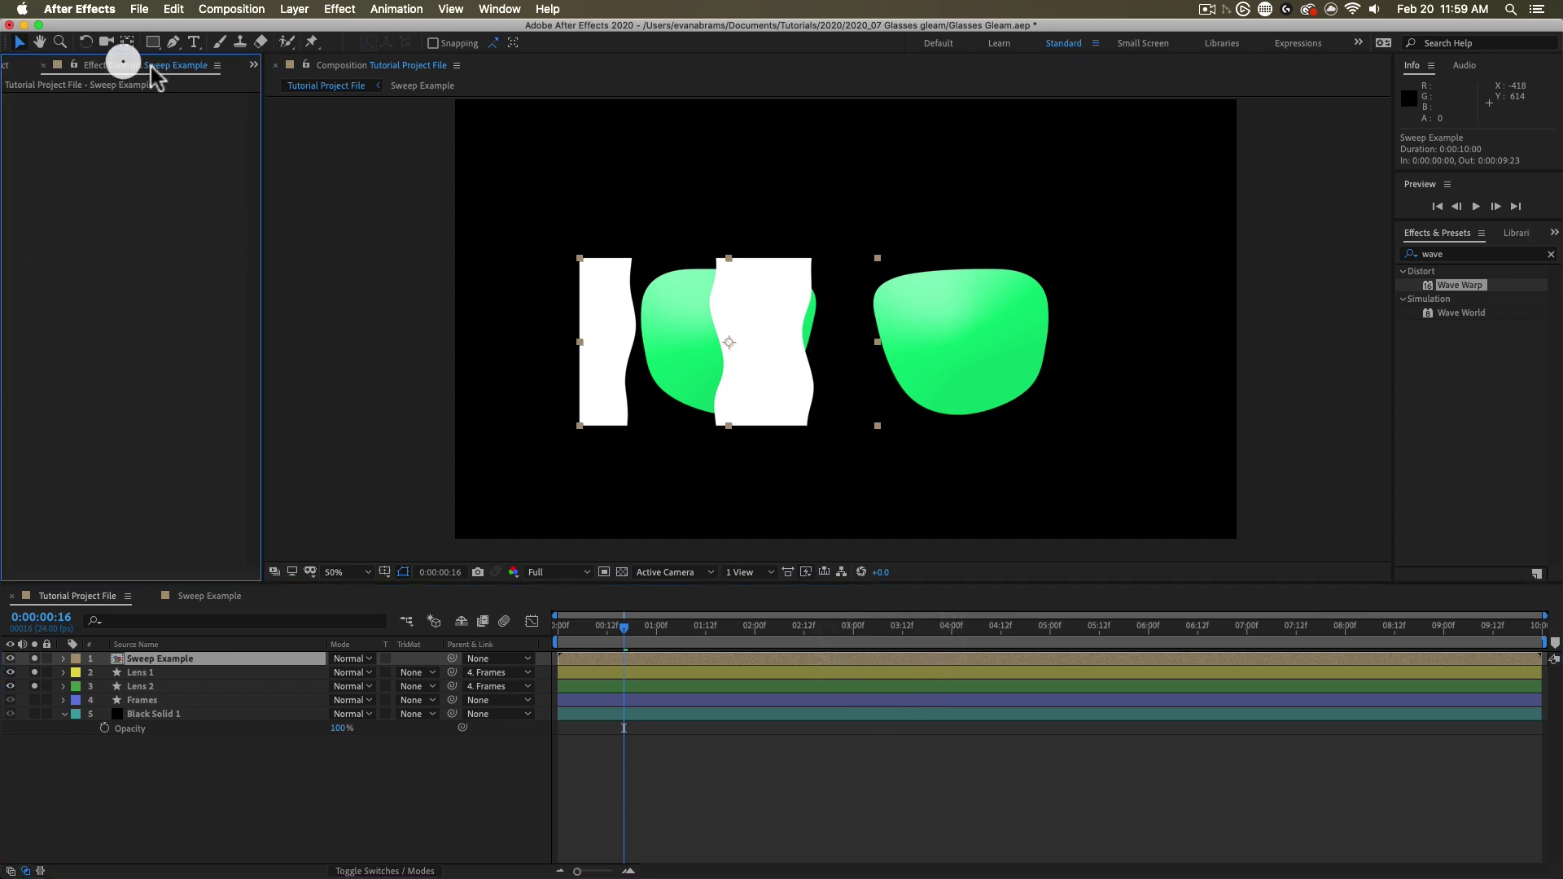
click(1458, 255)
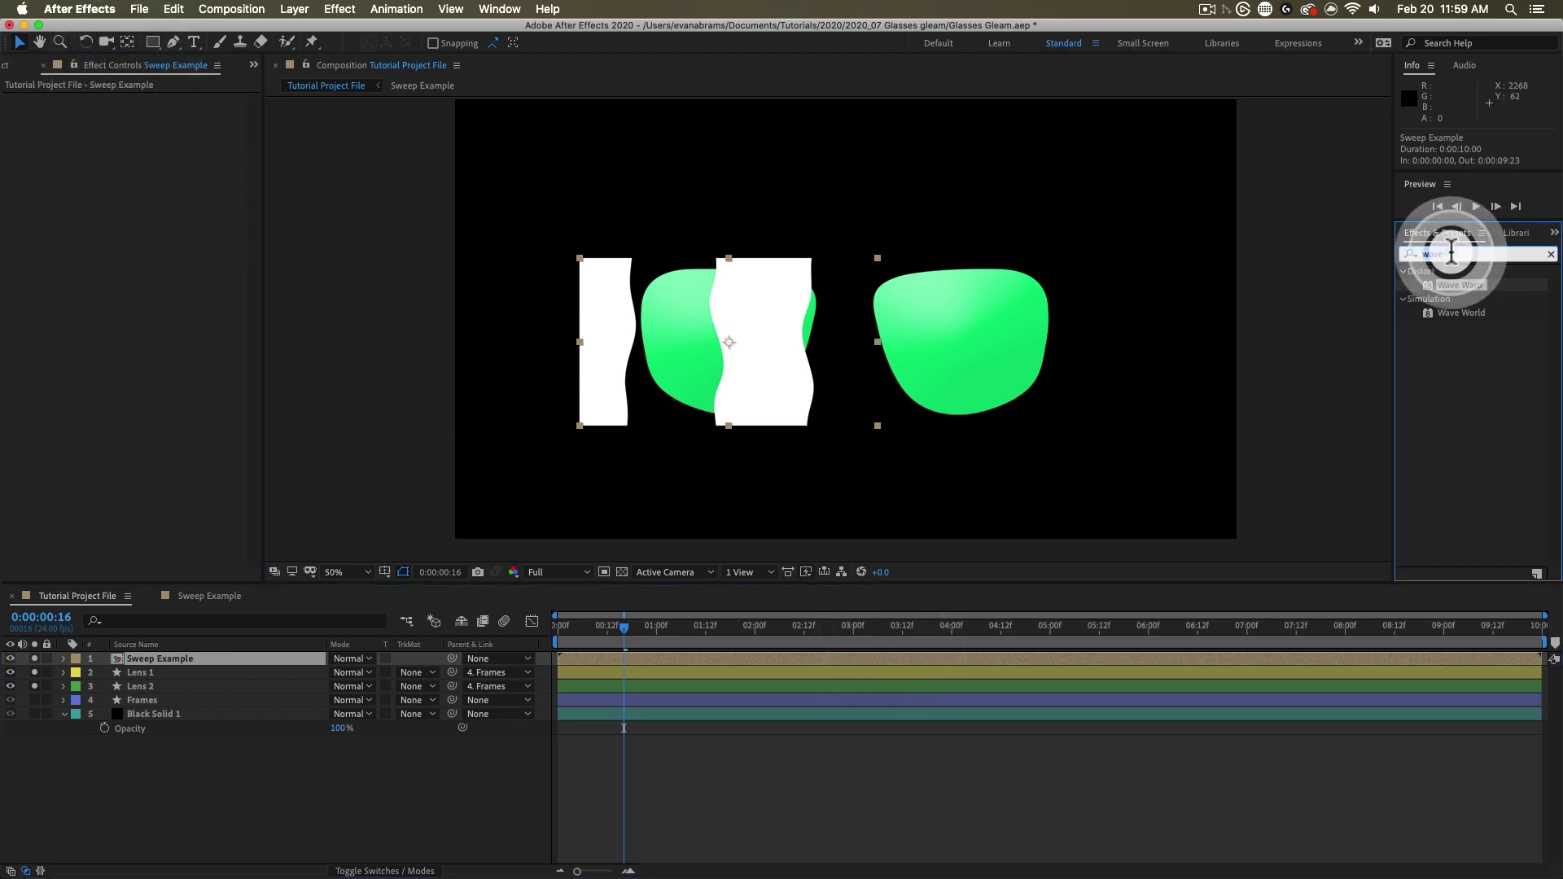
text(set)
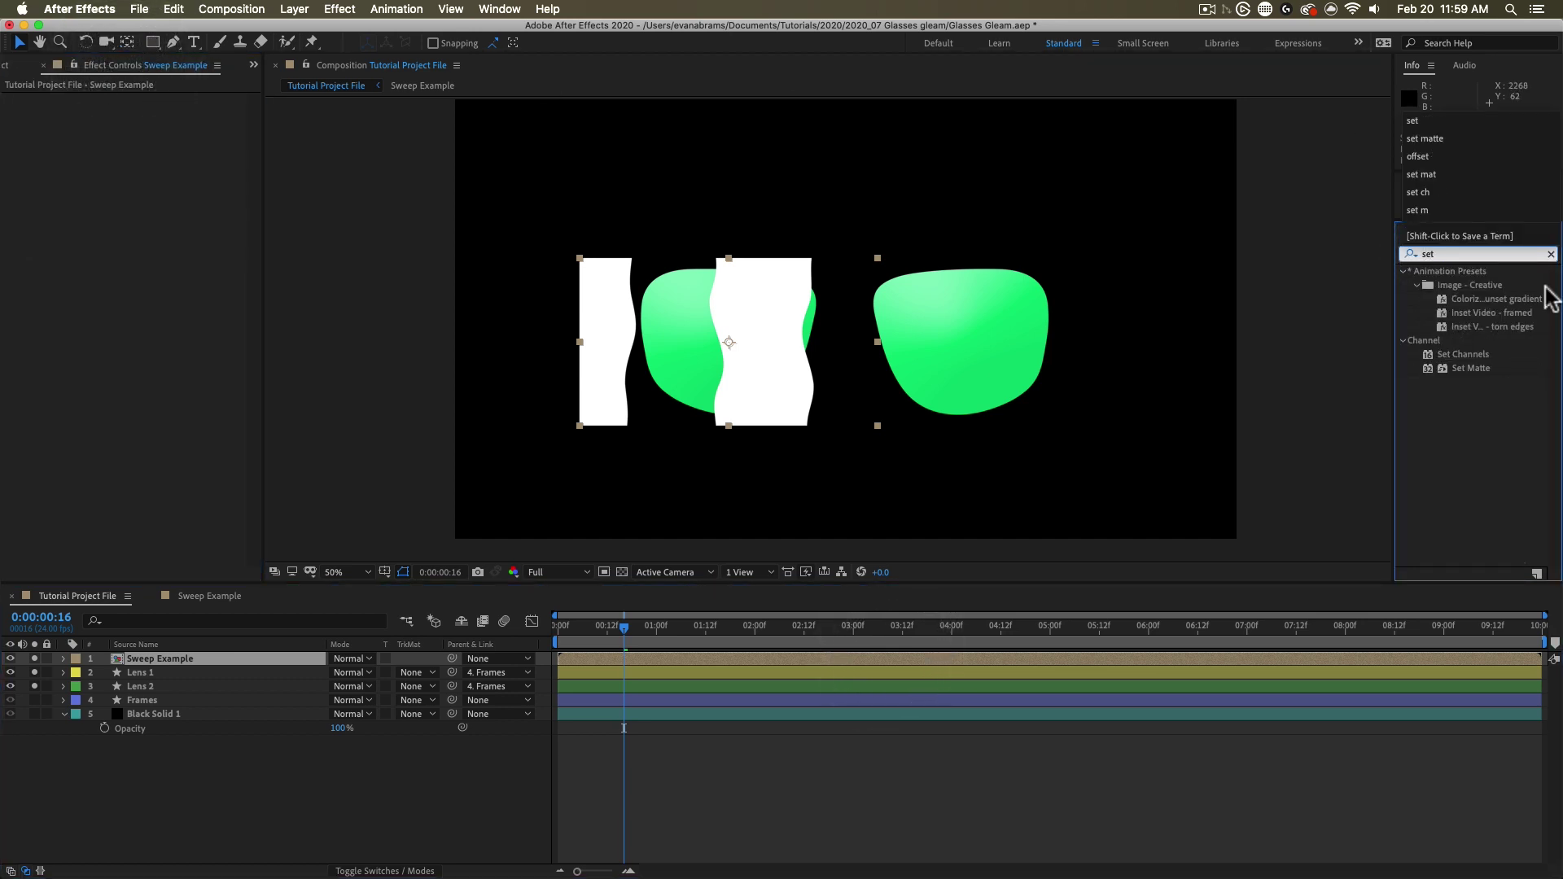
drag(1466, 368, 547, 366)
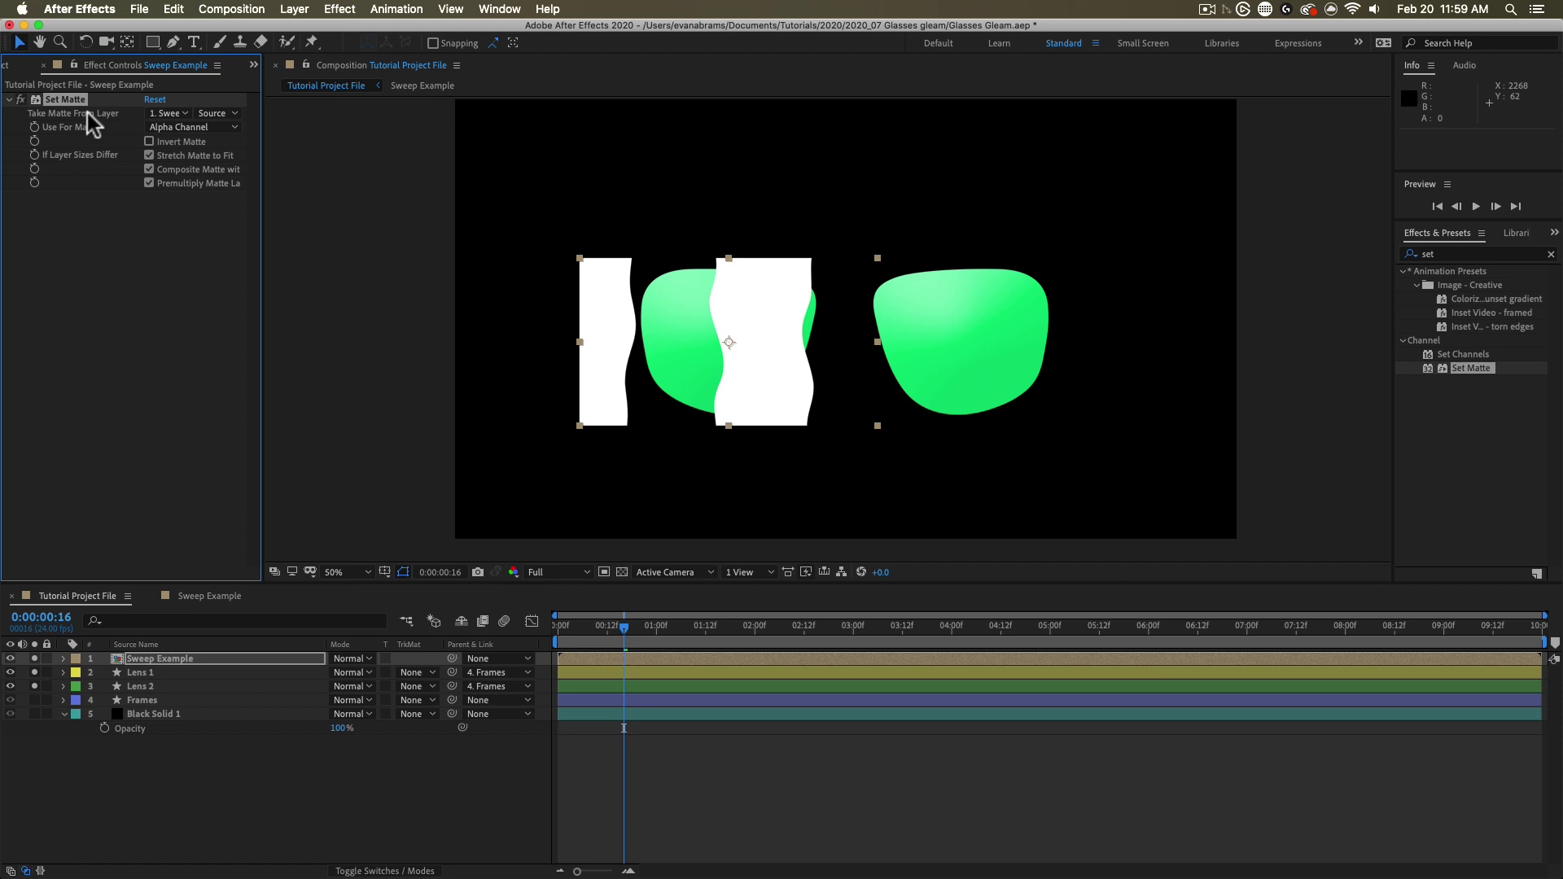
click(166, 116)
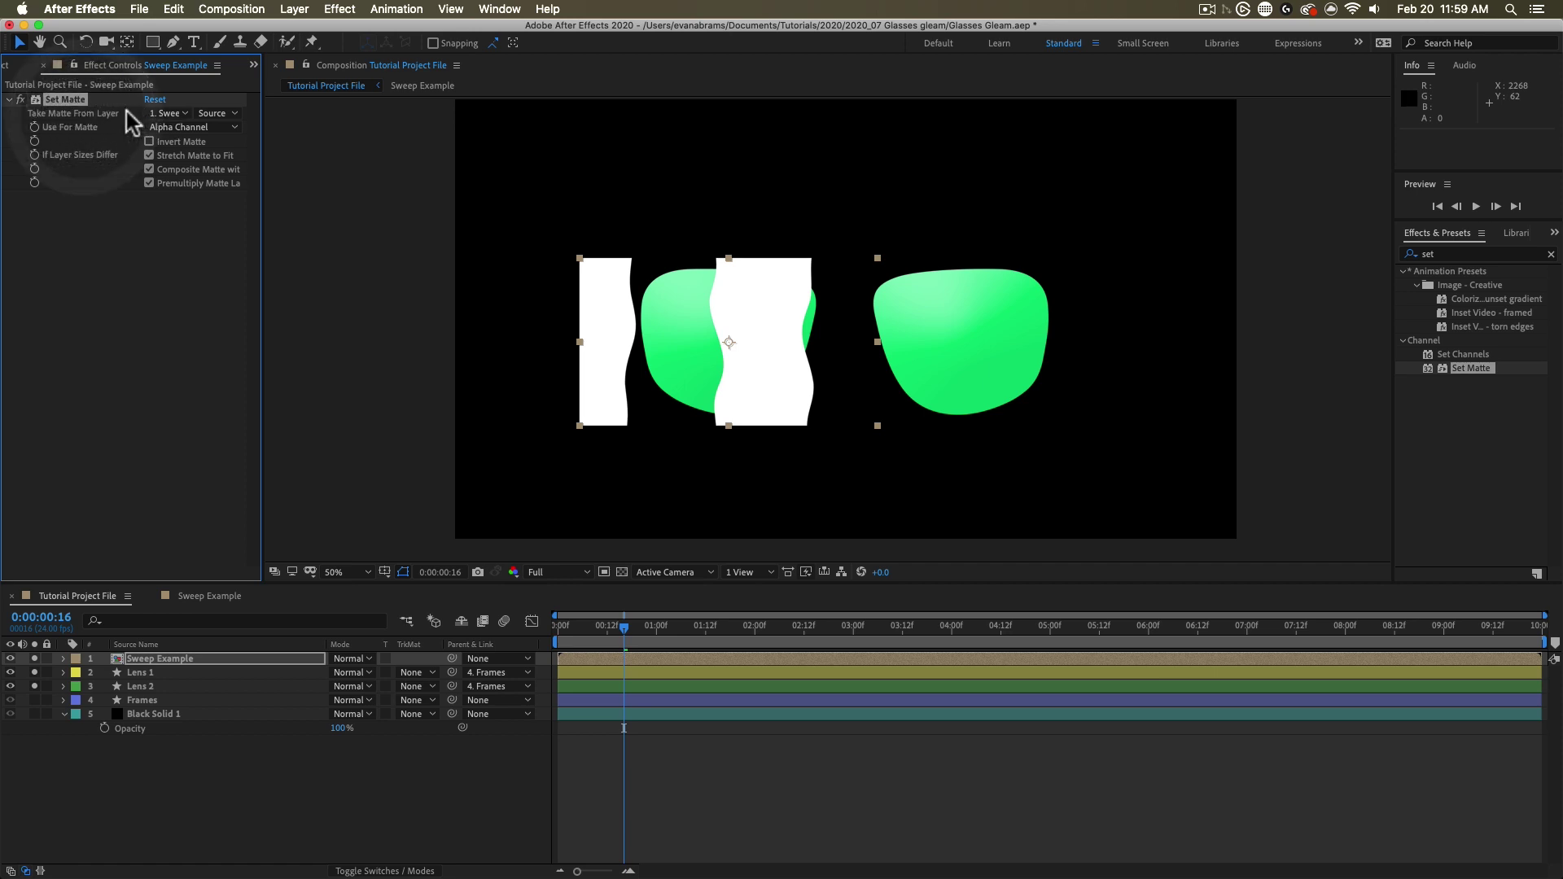
click(127, 114)
click(159, 115)
click(173, 166)
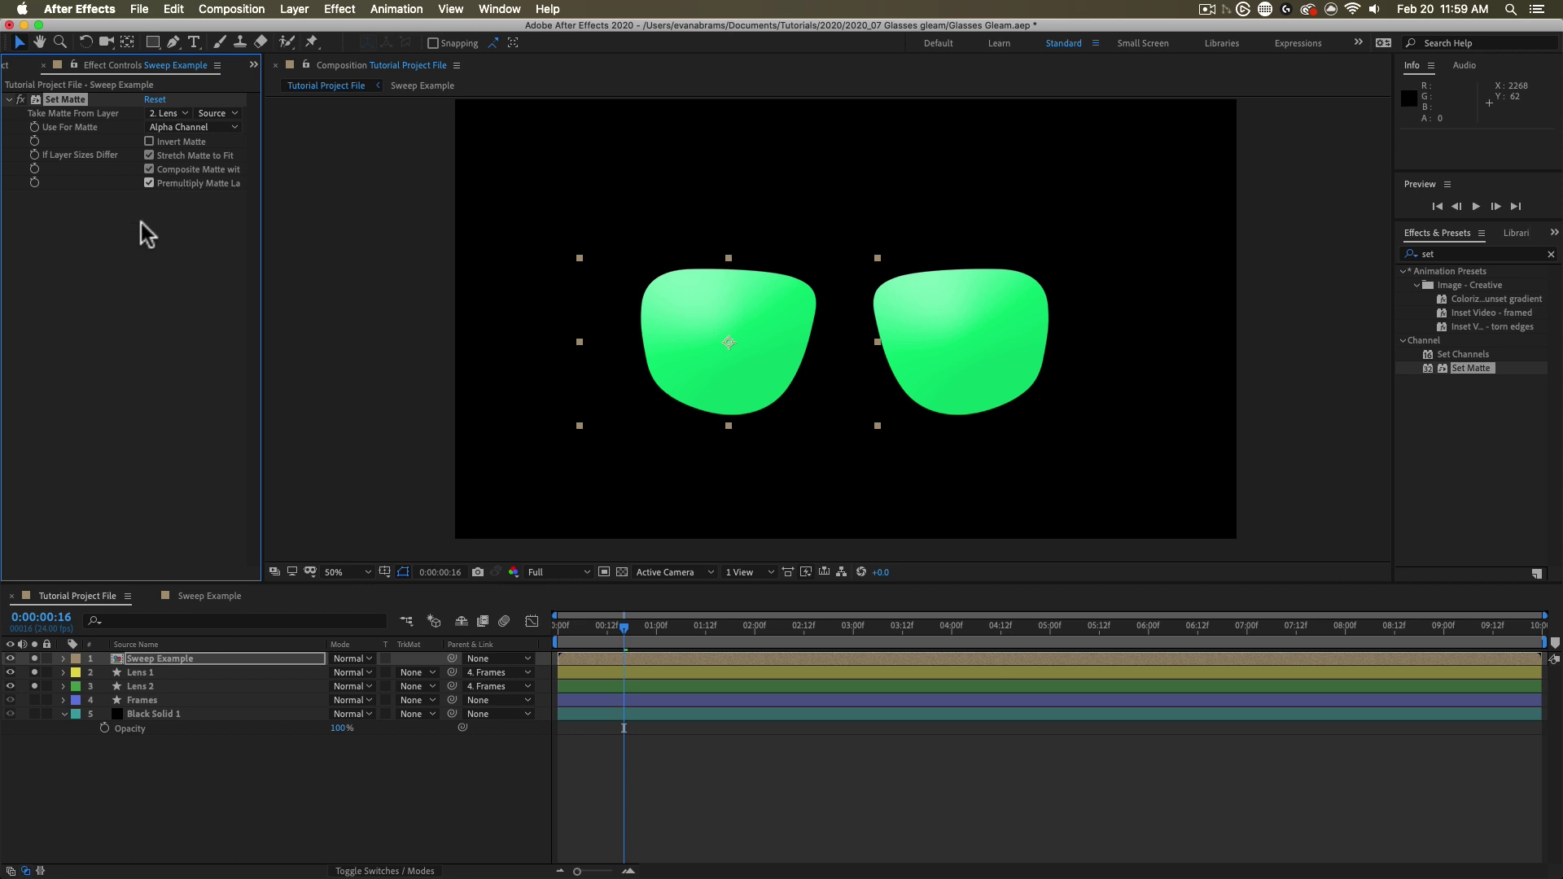
click(195, 662)
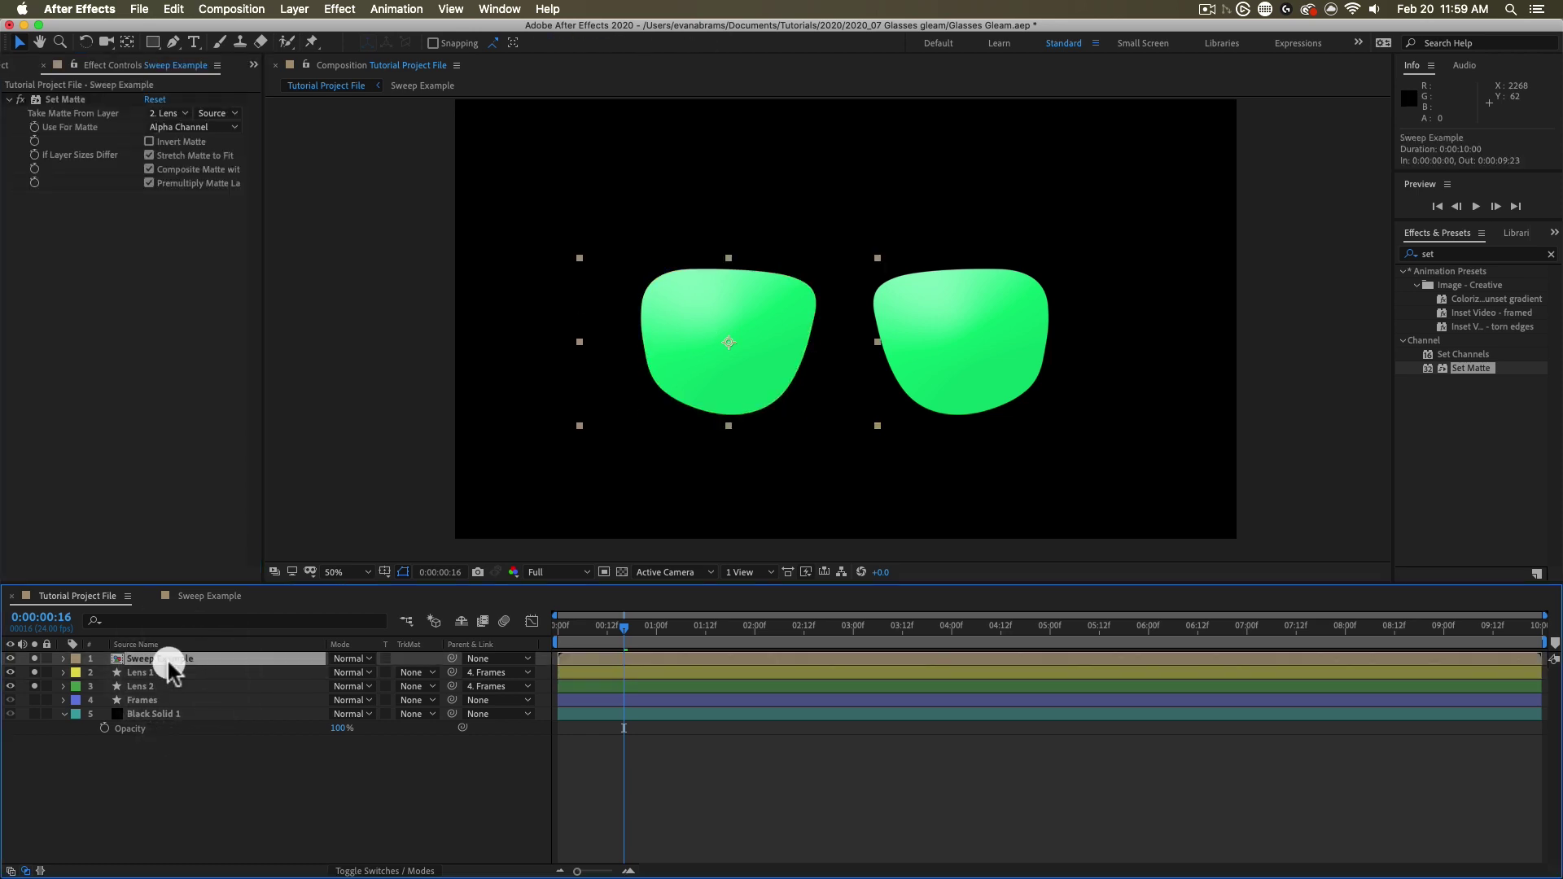
click(167, 662)
click(391, 871)
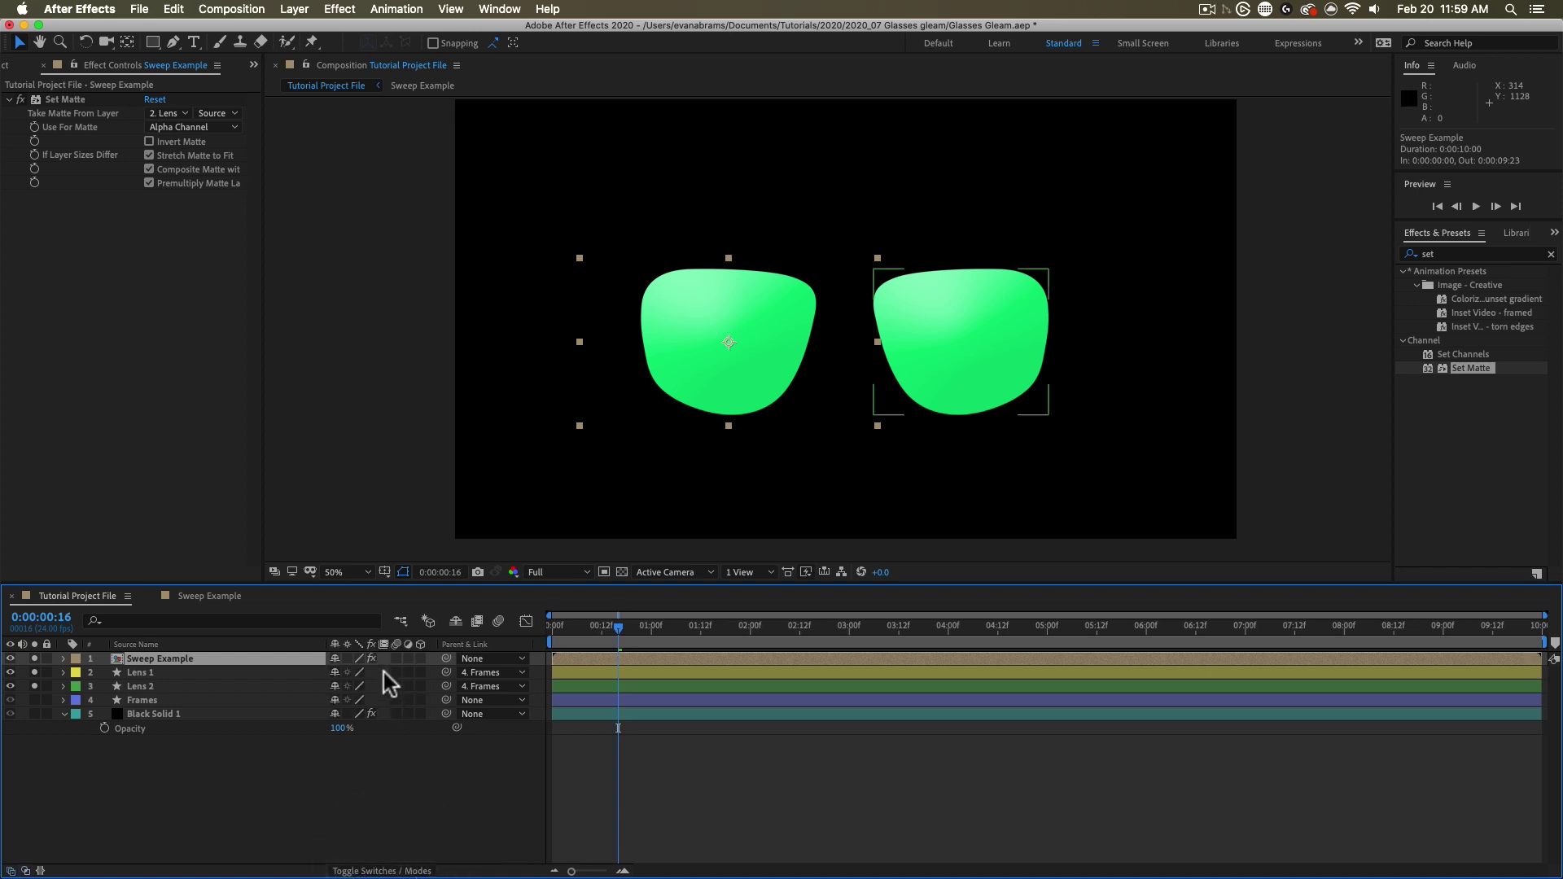
Step: Enable Collapse Transformations on Sweep Example, move it over the left lens, and preview the gleam
click(349, 660)
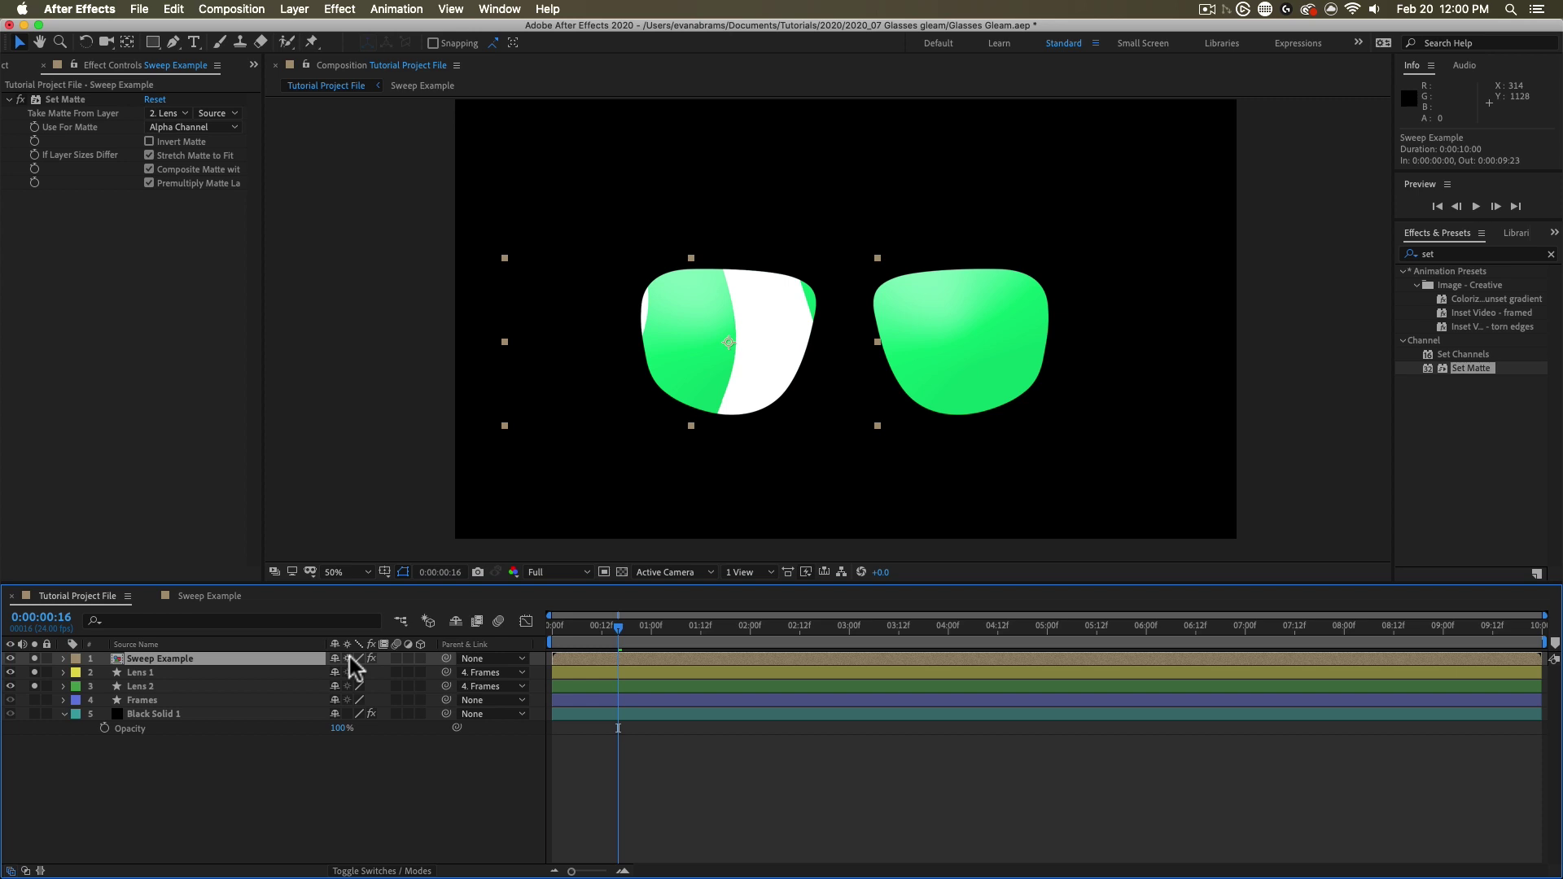
drag(772, 307, 730, 346)
click(560, 627)
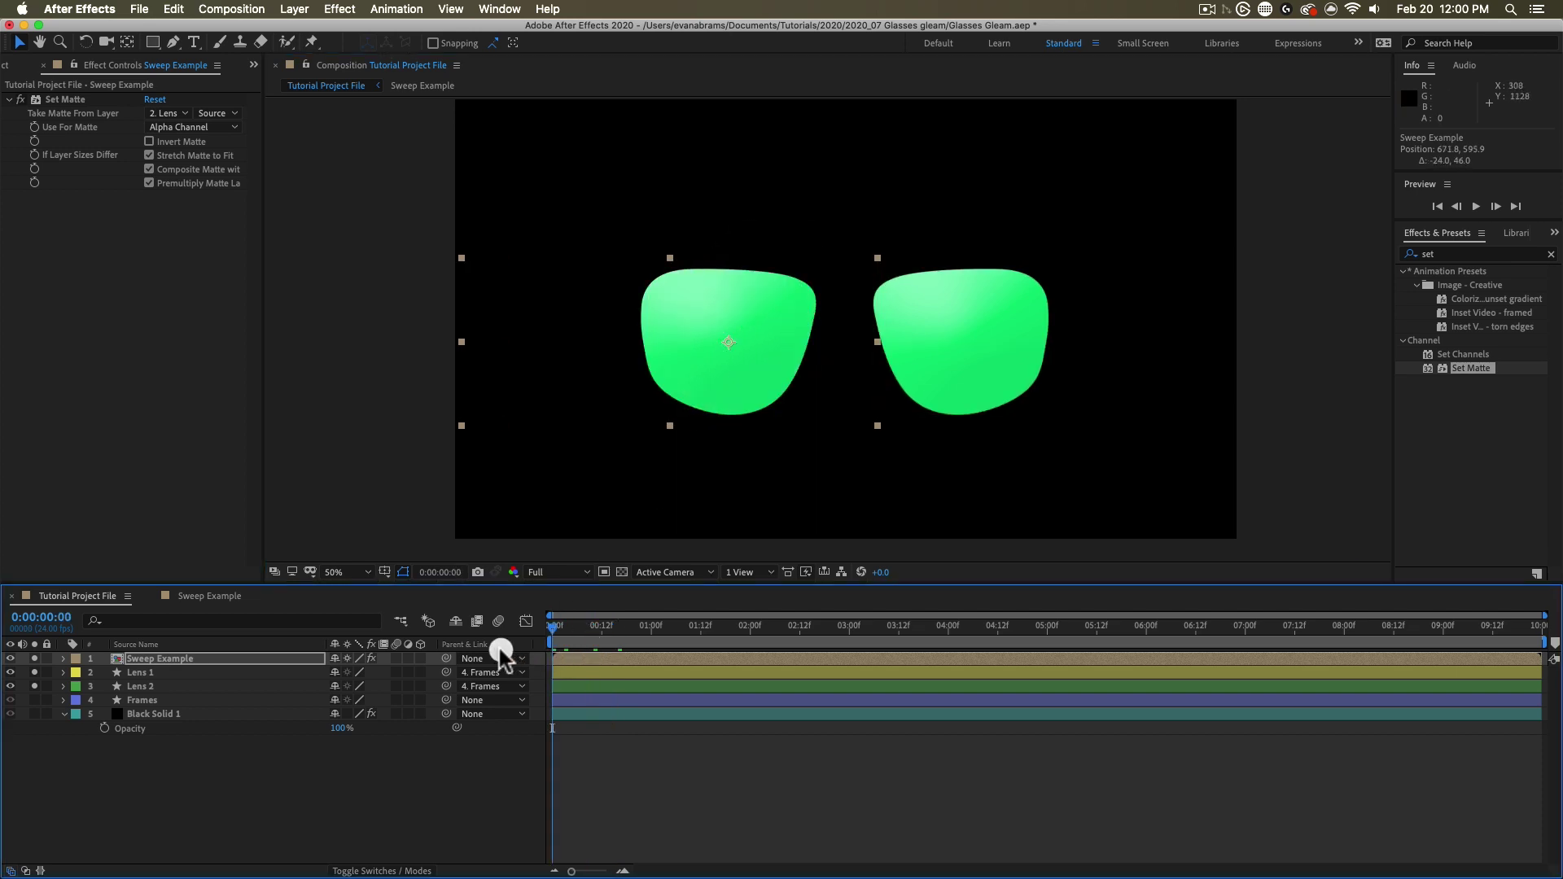
key(space)
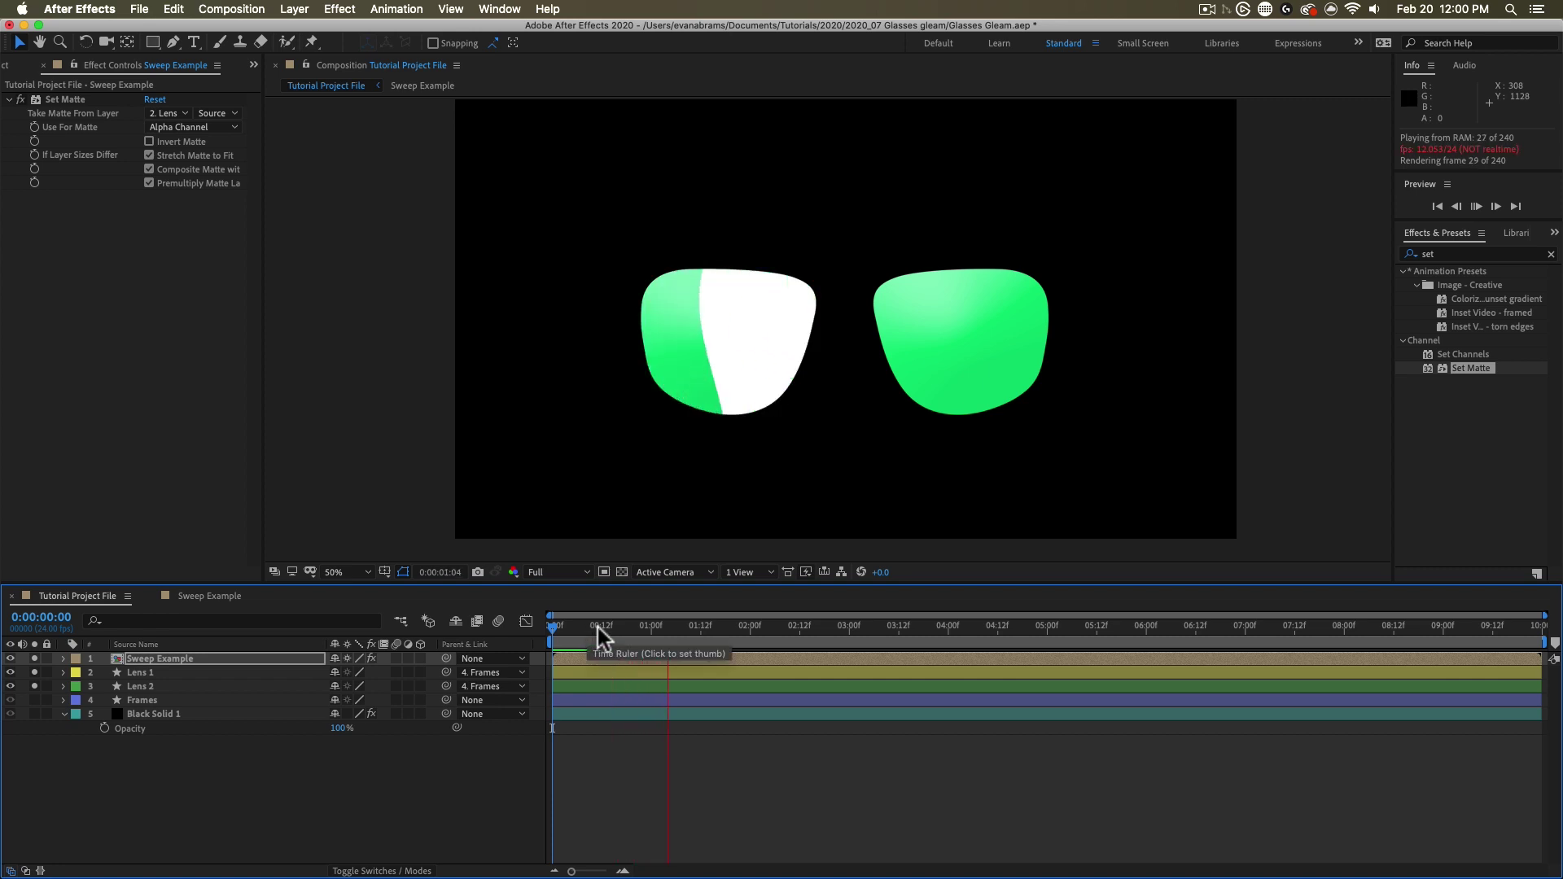
Step: Scale Sweep Example up to about 43% and nudge it so the bars cover the whole lens
mouse_move(605, 625)
mouse_down()
mouse_move(622, 629)
mouse_move(608, 628)
mouse_up()
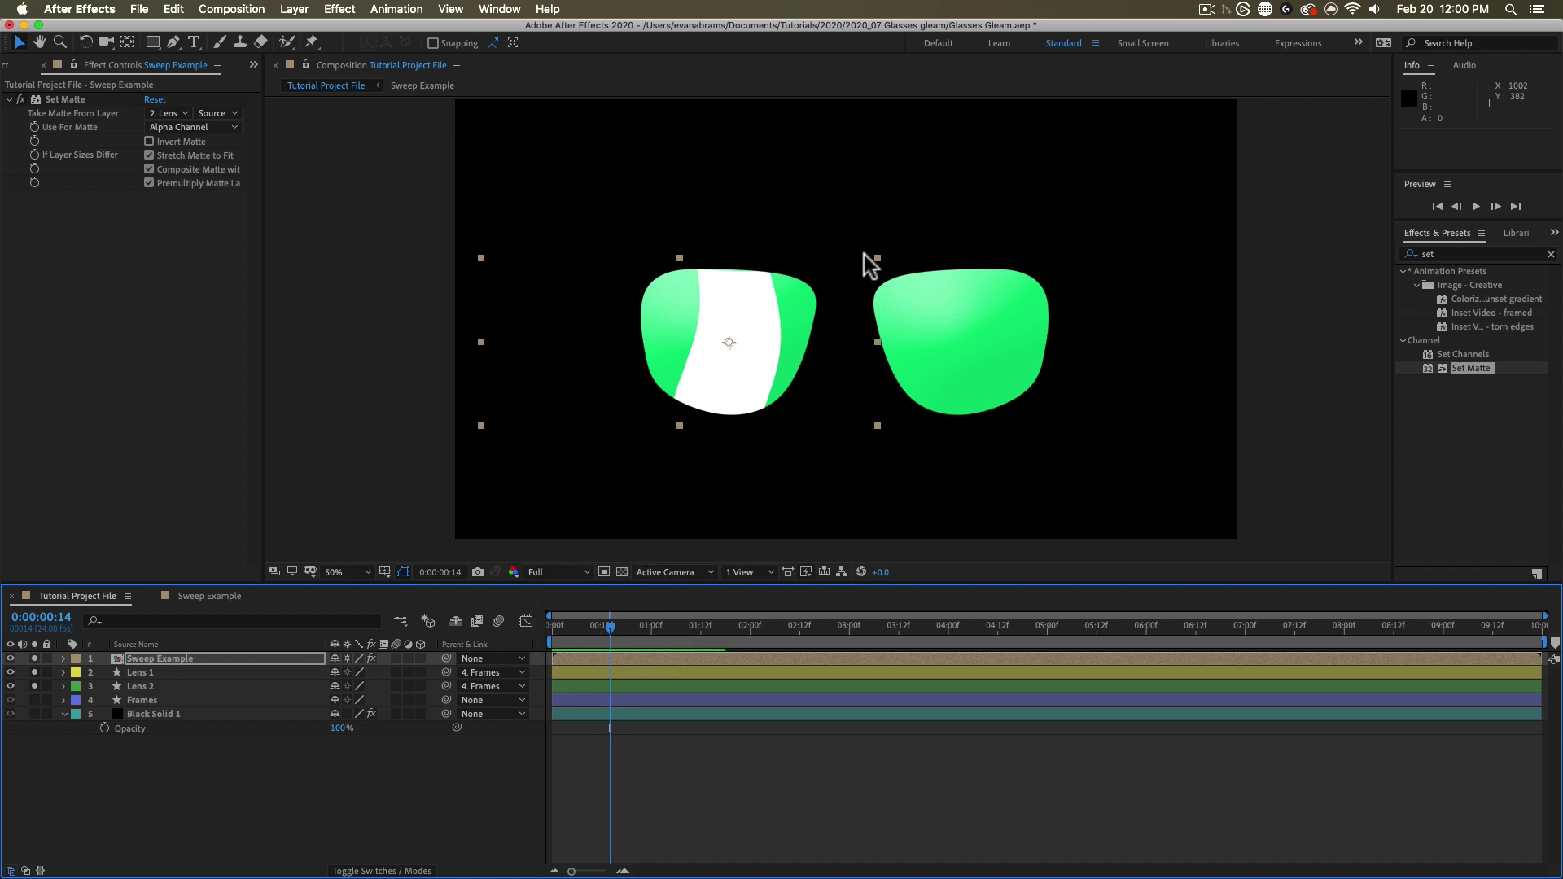
drag(878, 257, 900, 240)
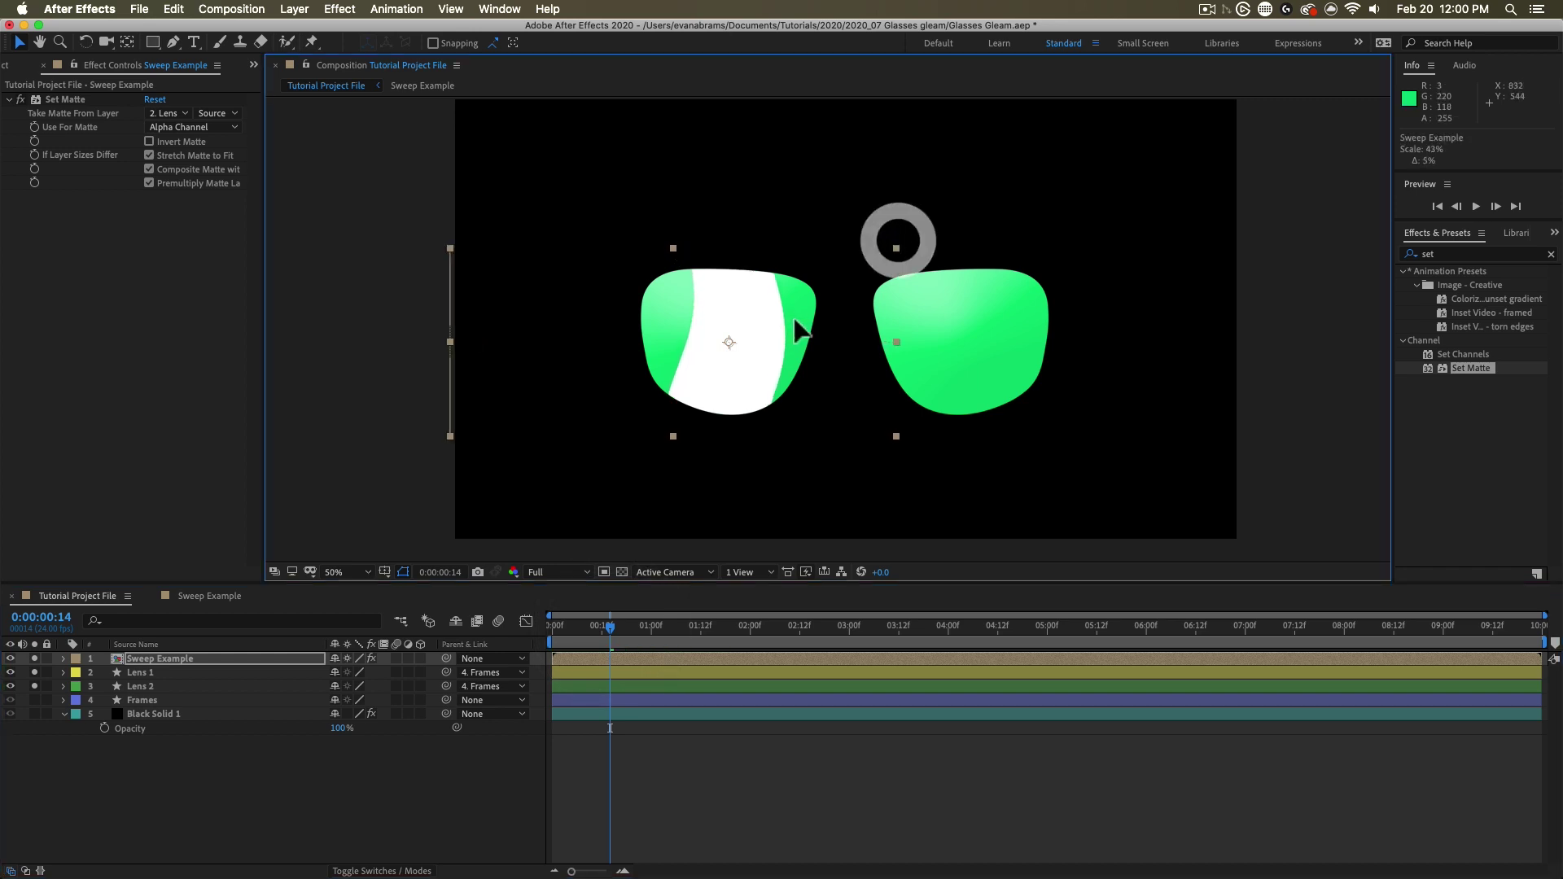
drag(796, 321, 801, 313)
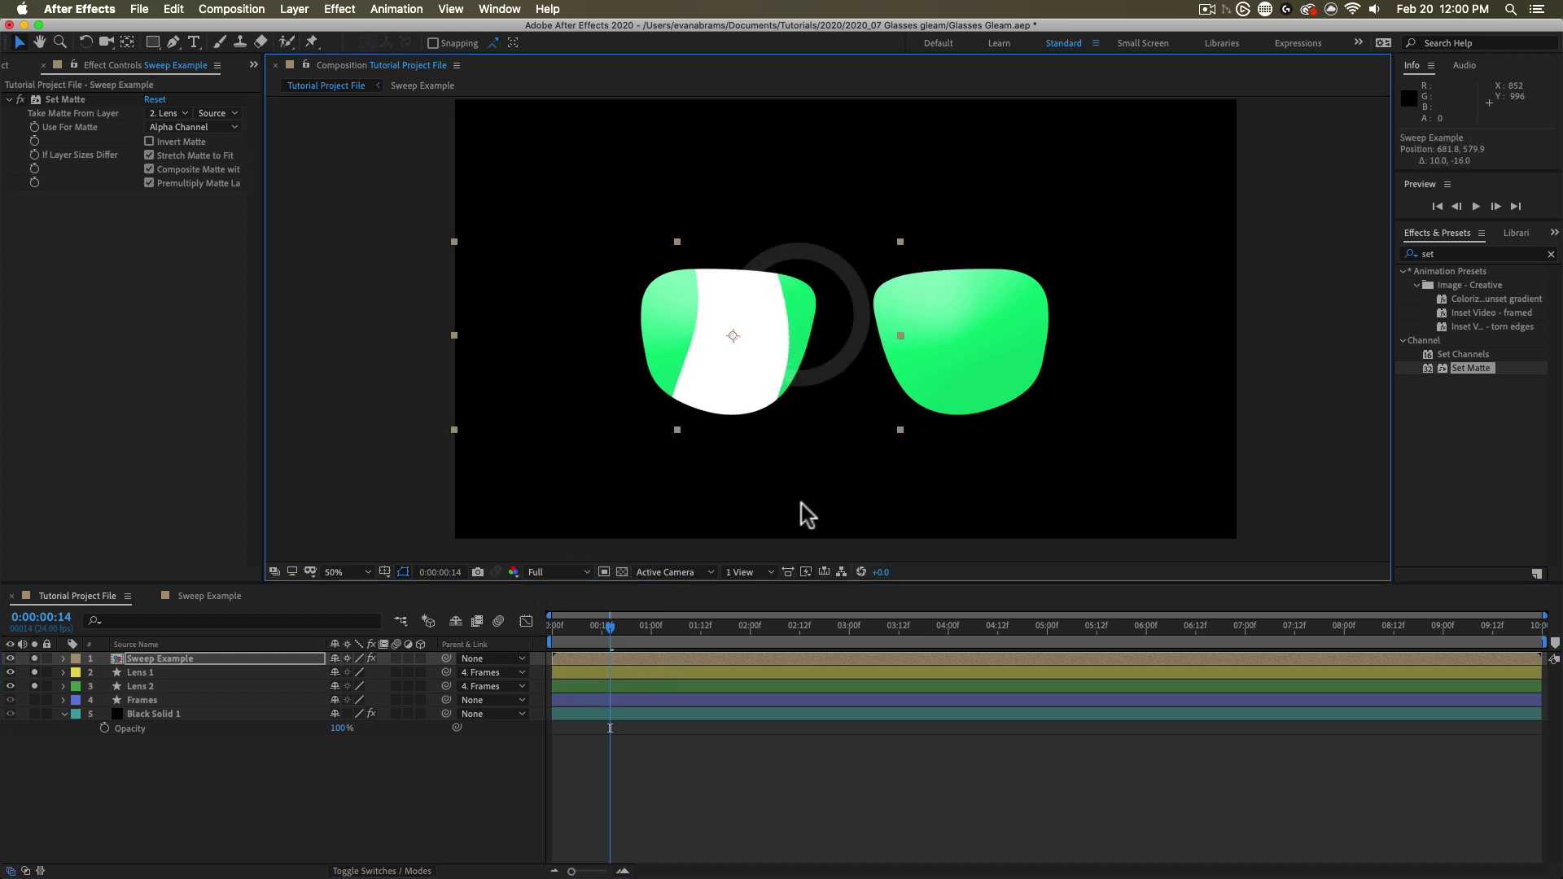
key(space)
drag(651, 632, 586, 633)
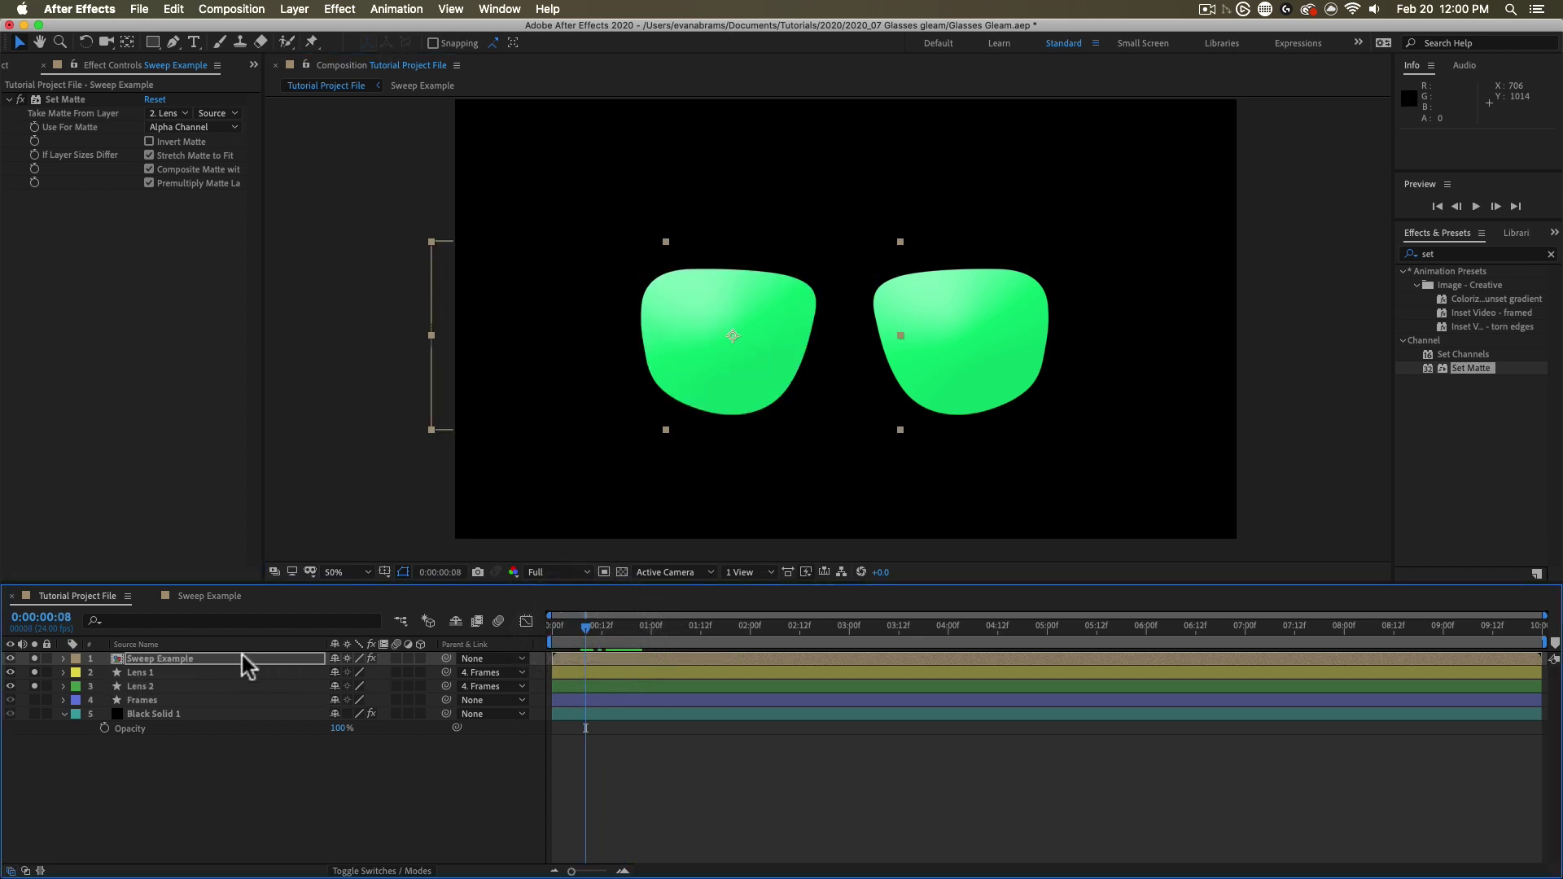
Step: Duplicate the Lens 1 layer, then delete the Lens 3 copy
click(178, 670)
click(178, 668)
key(super+d)
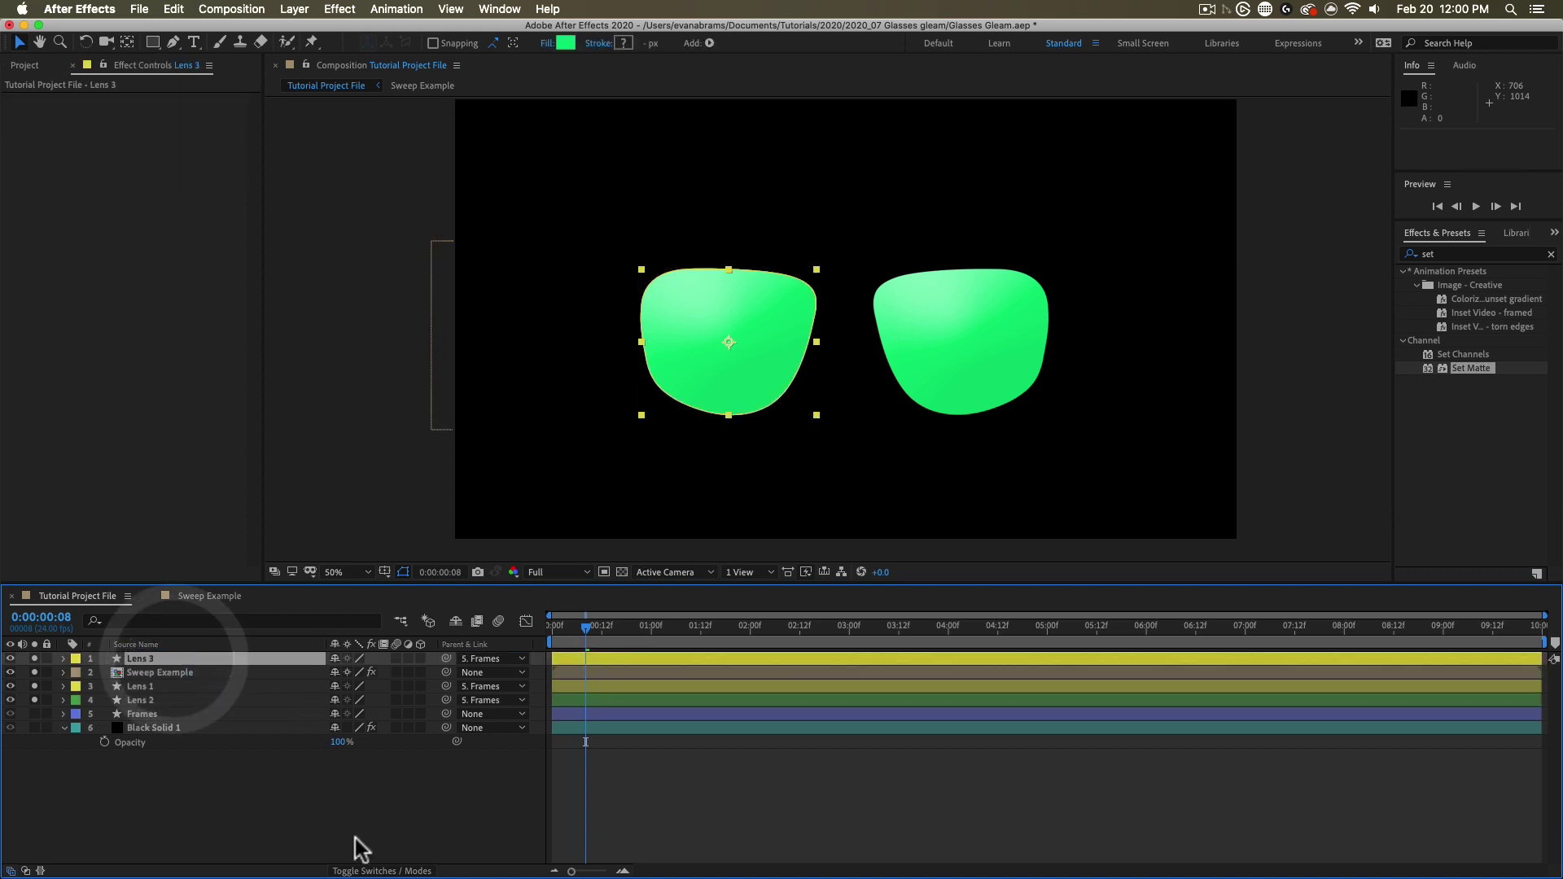
click(370, 869)
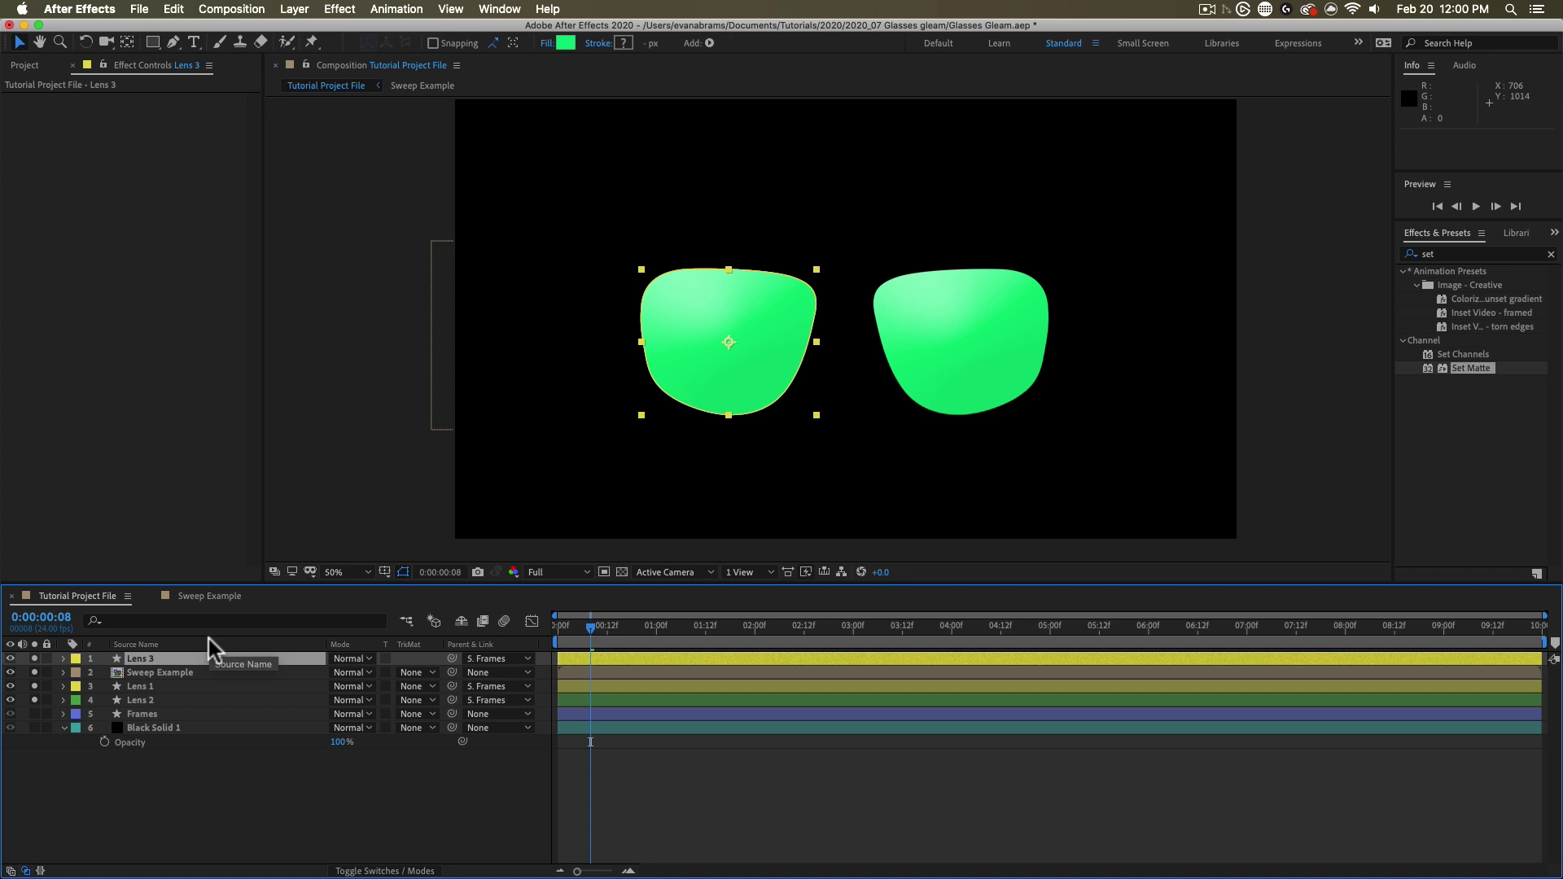
key(Delete)
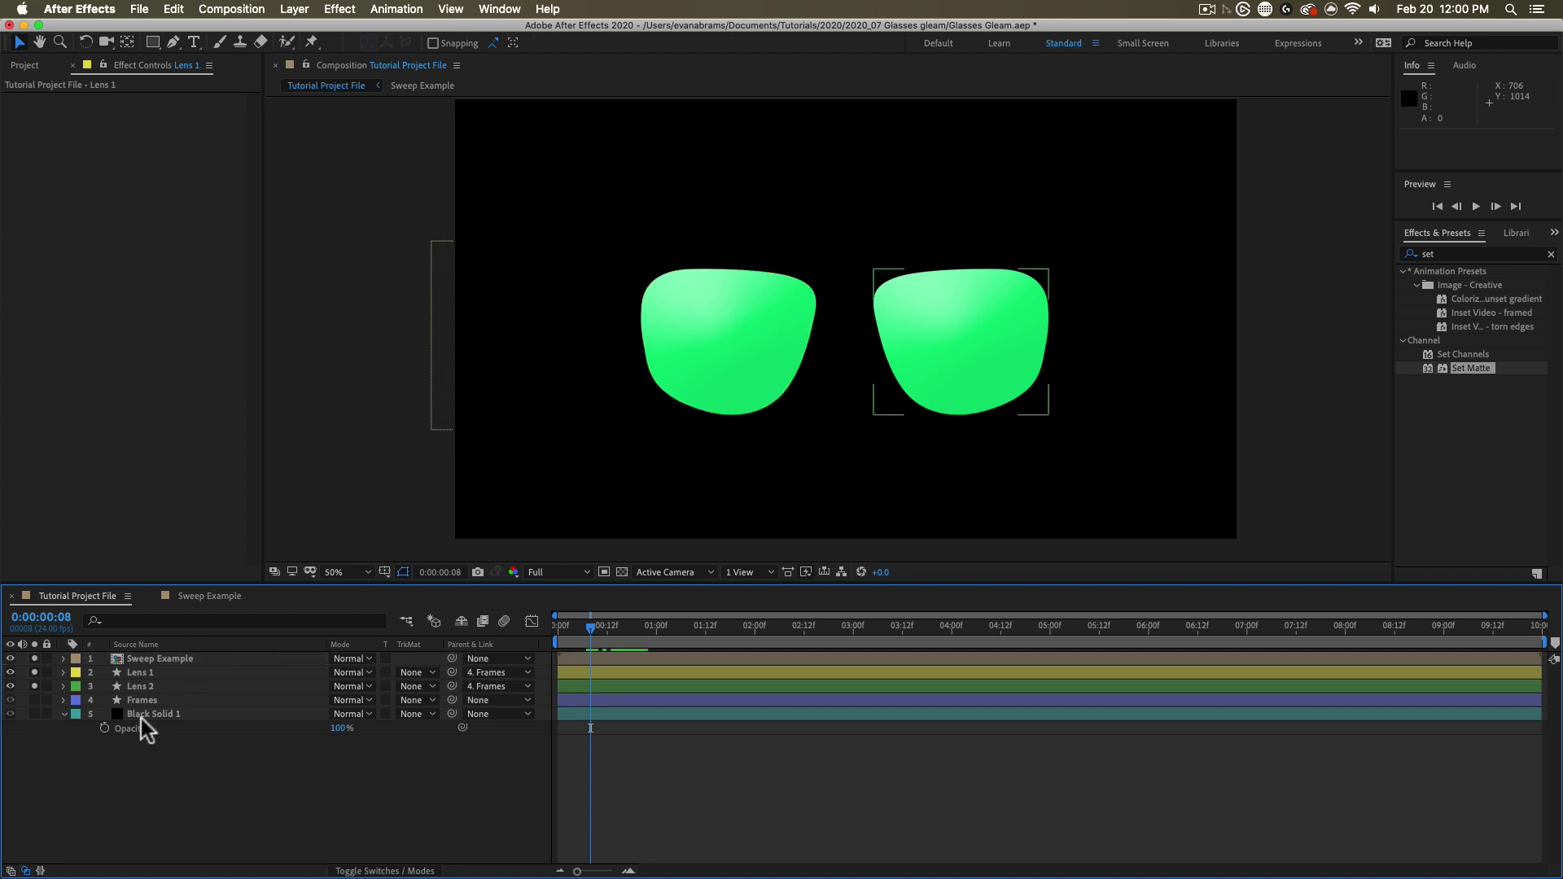
click(160, 669)
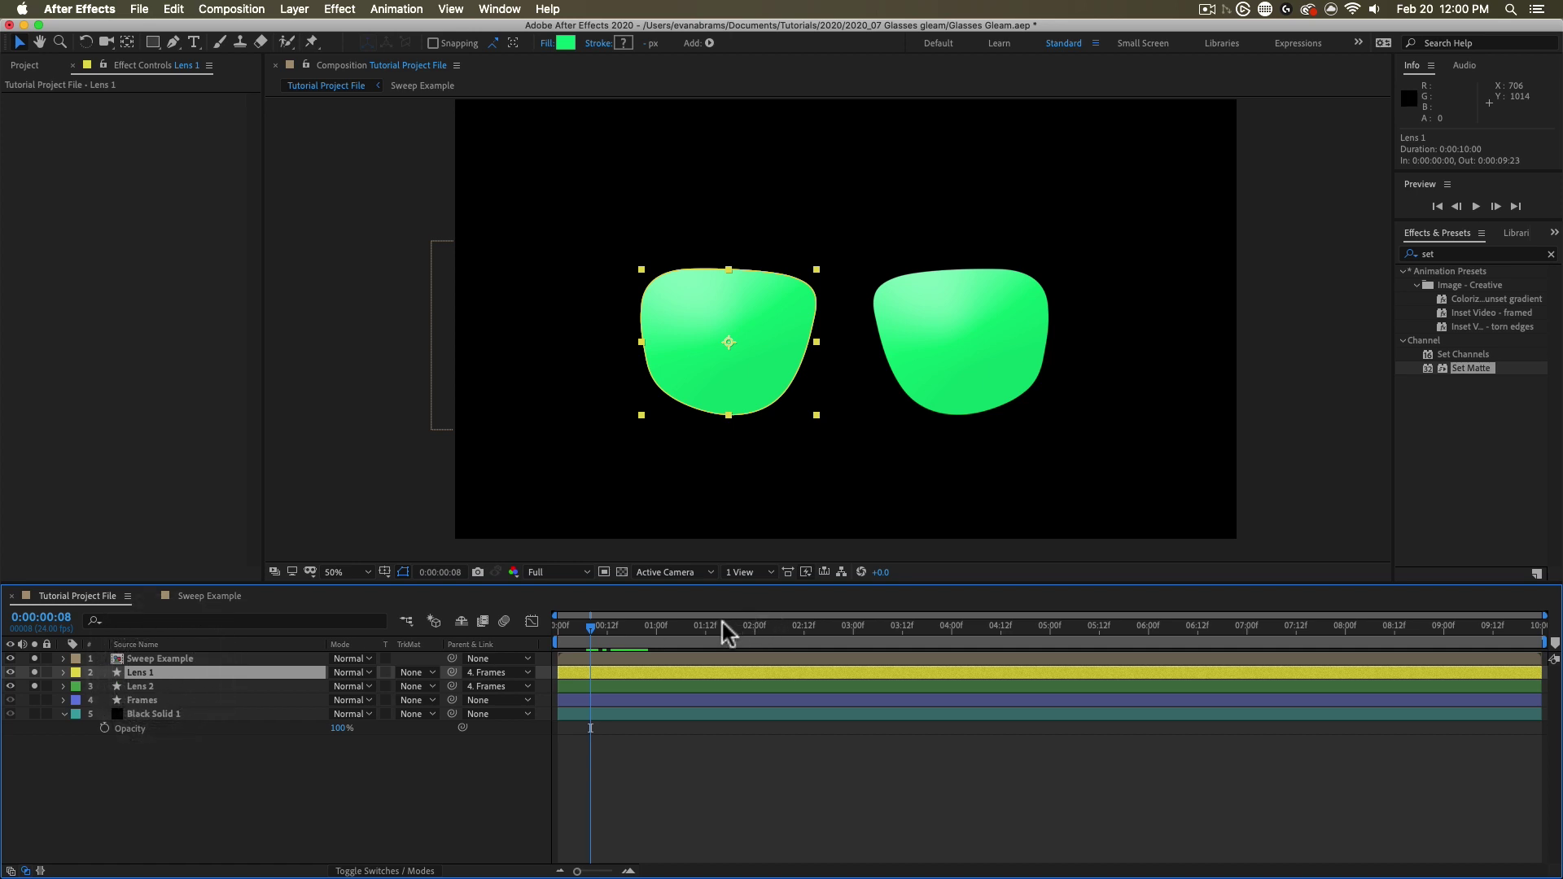
Step: Inspect Sweep Example's Set Matte effect and check how the gleam enters over the first frames
click(719, 649)
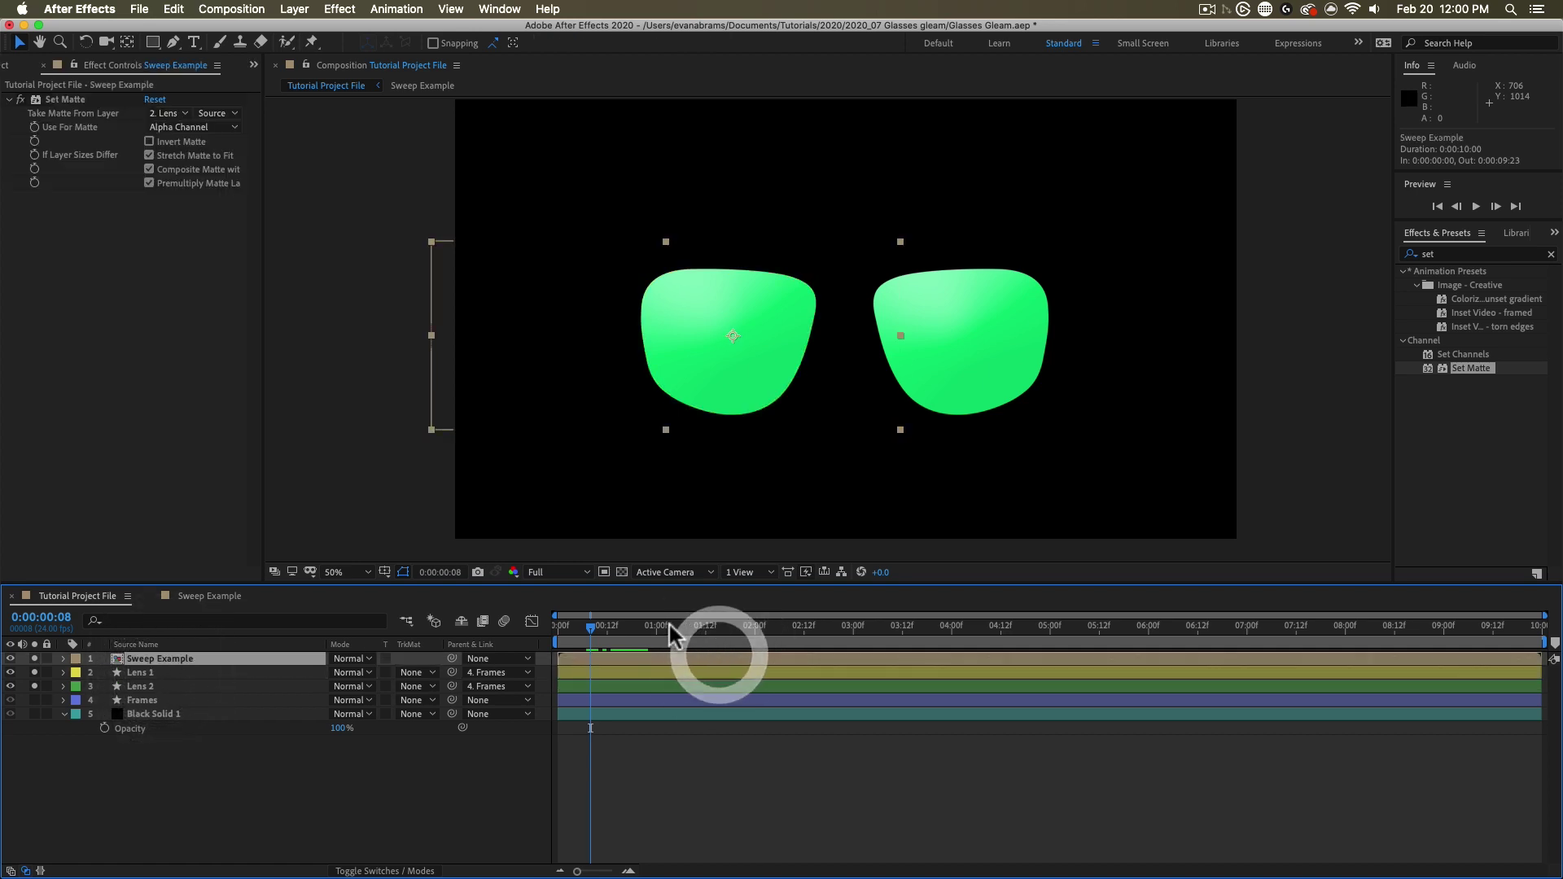
click(72, 98)
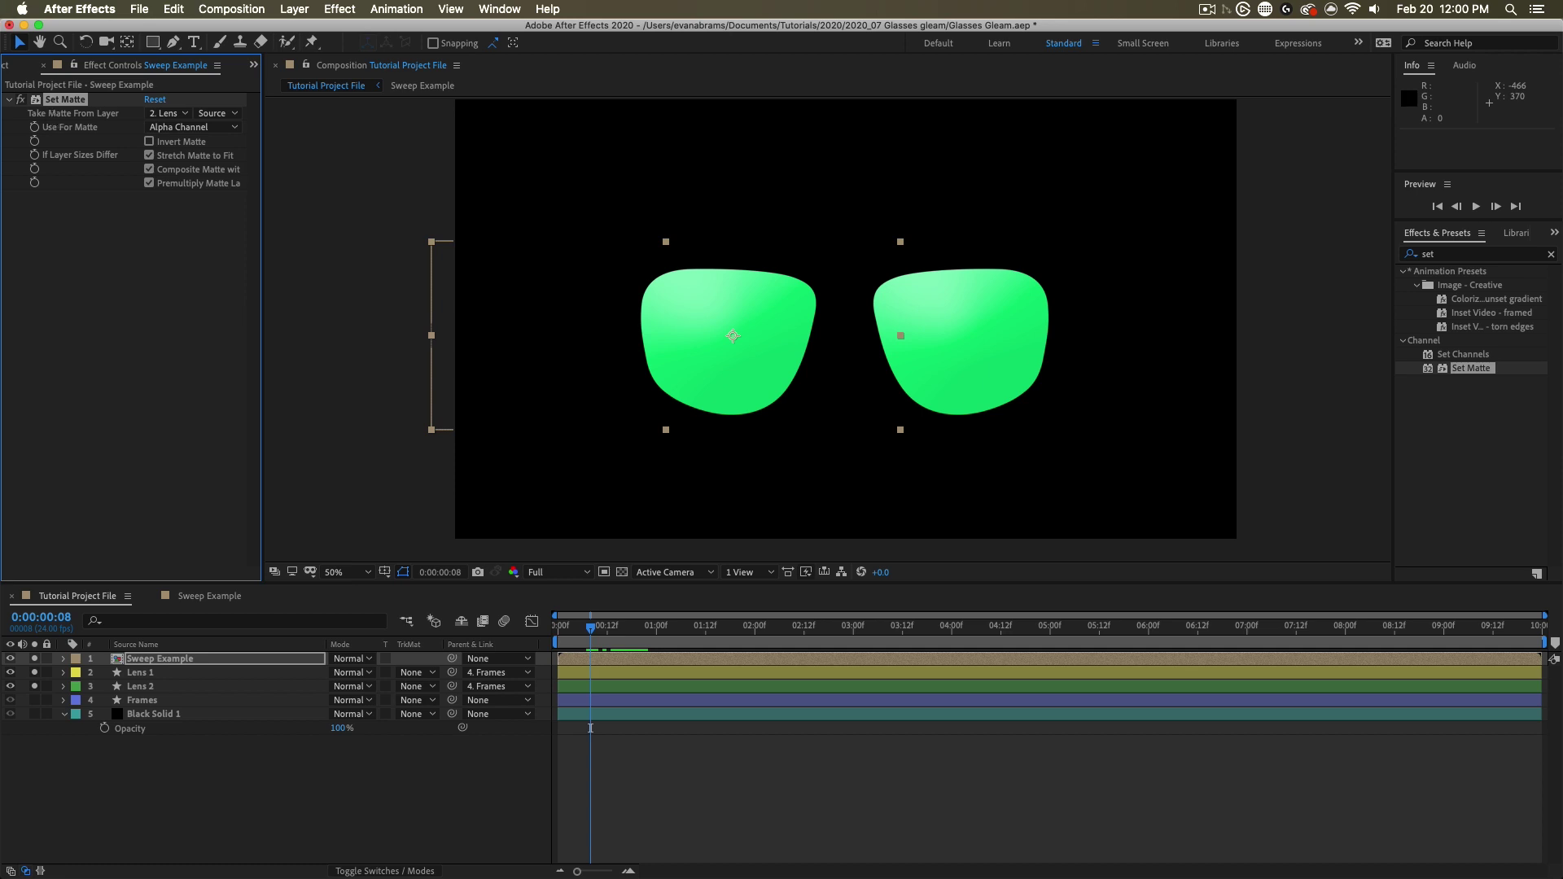
drag(72, 95, 615, 626)
click(573, 655)
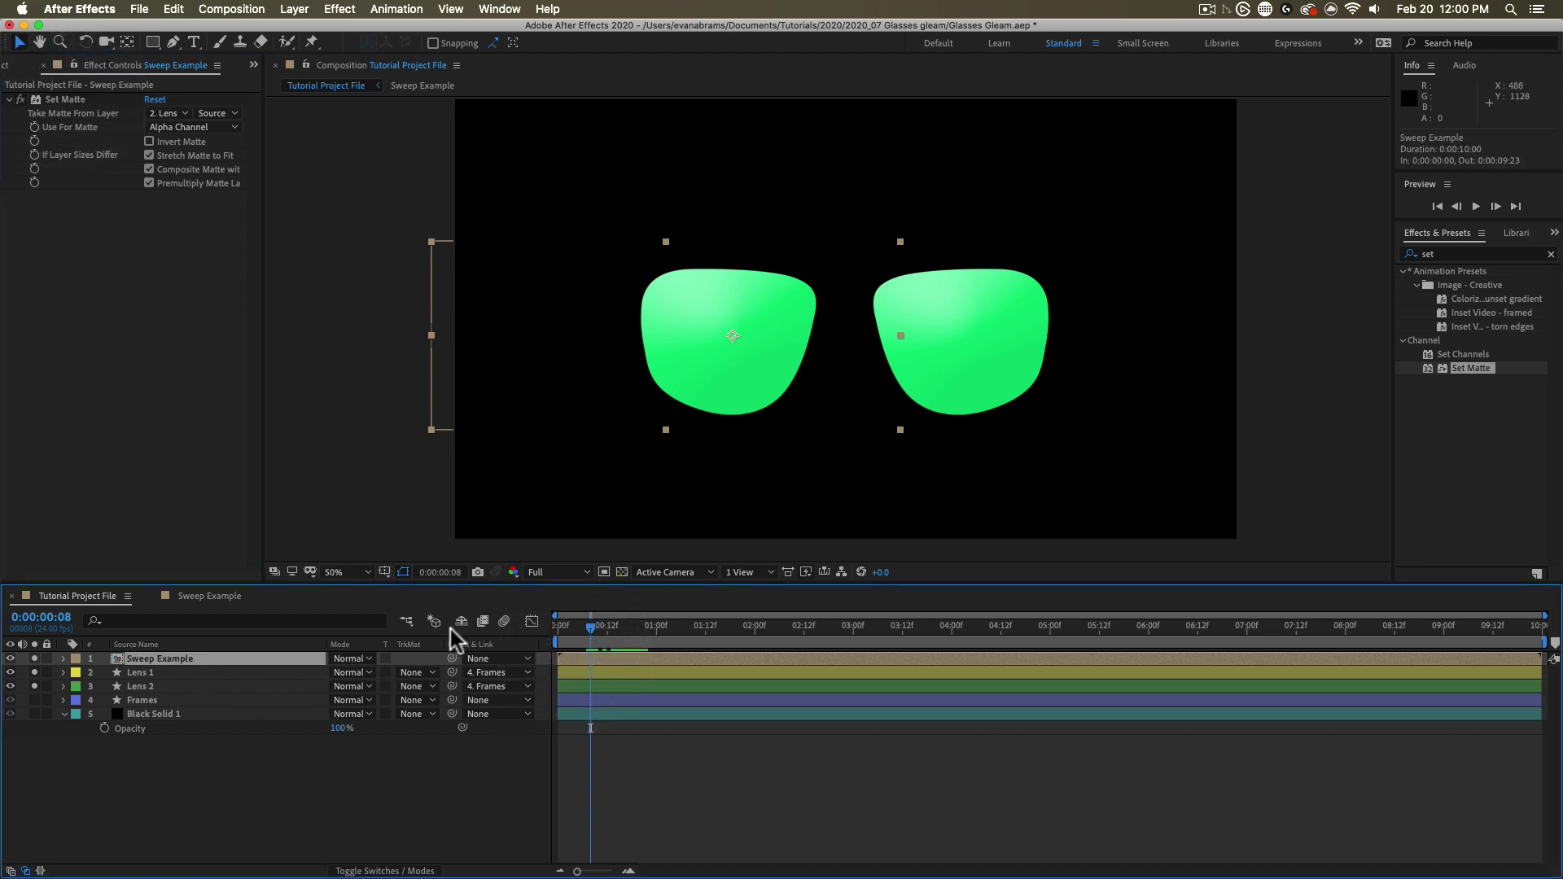
drag(648, 627, 617, 637)
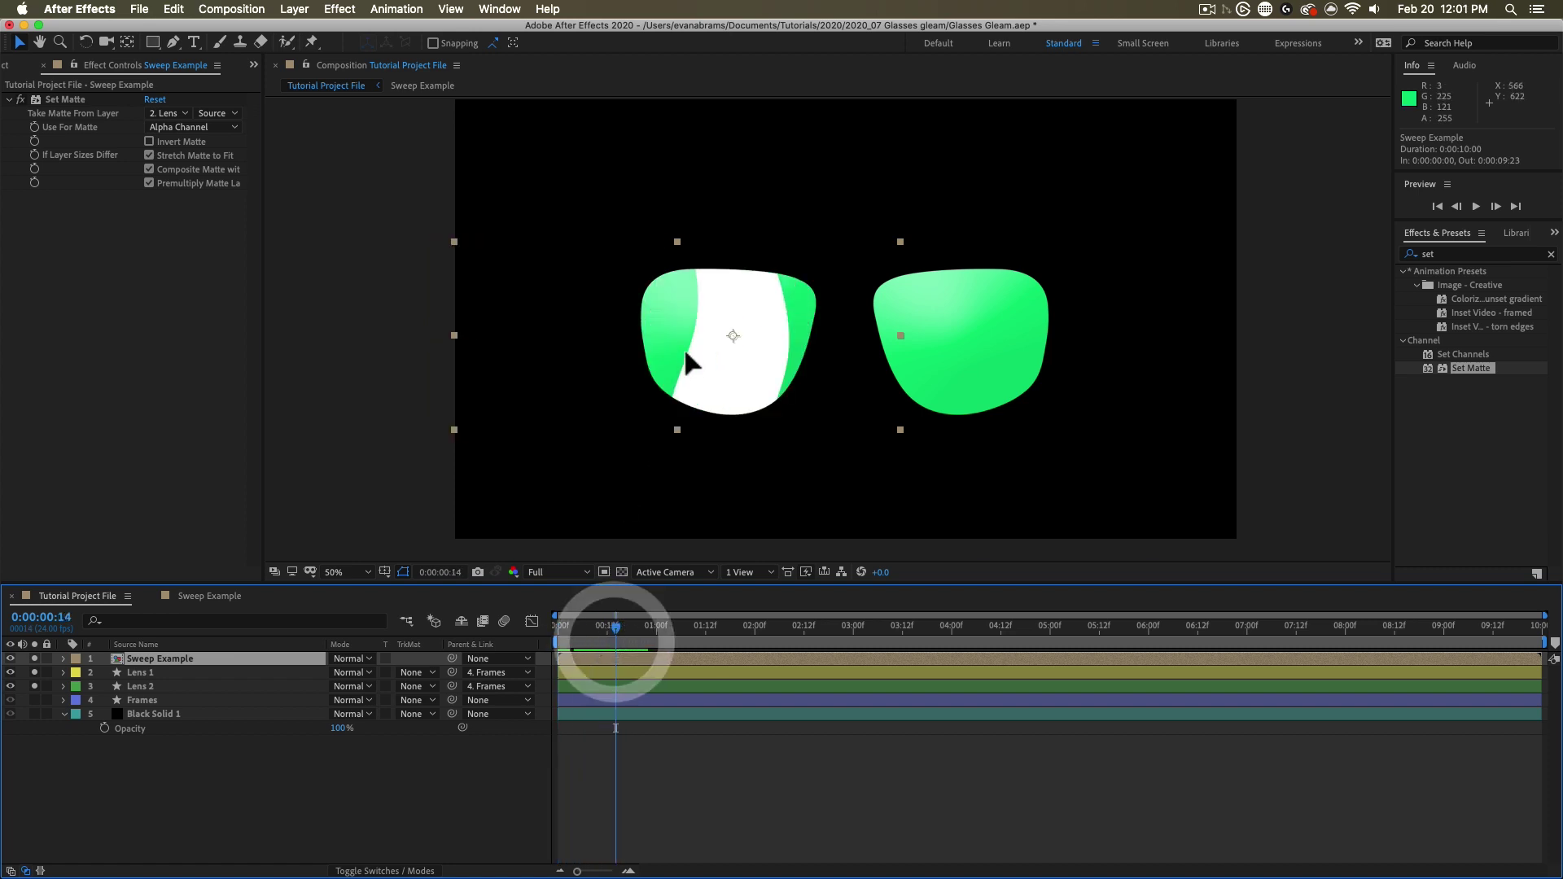
Step: Nudge Sweep Example up and right, undo an accidental Lens 1 move, and search effects for 'bulge'
drag(684, 347, 740, 365)
click(624, 670)
key(super+z)
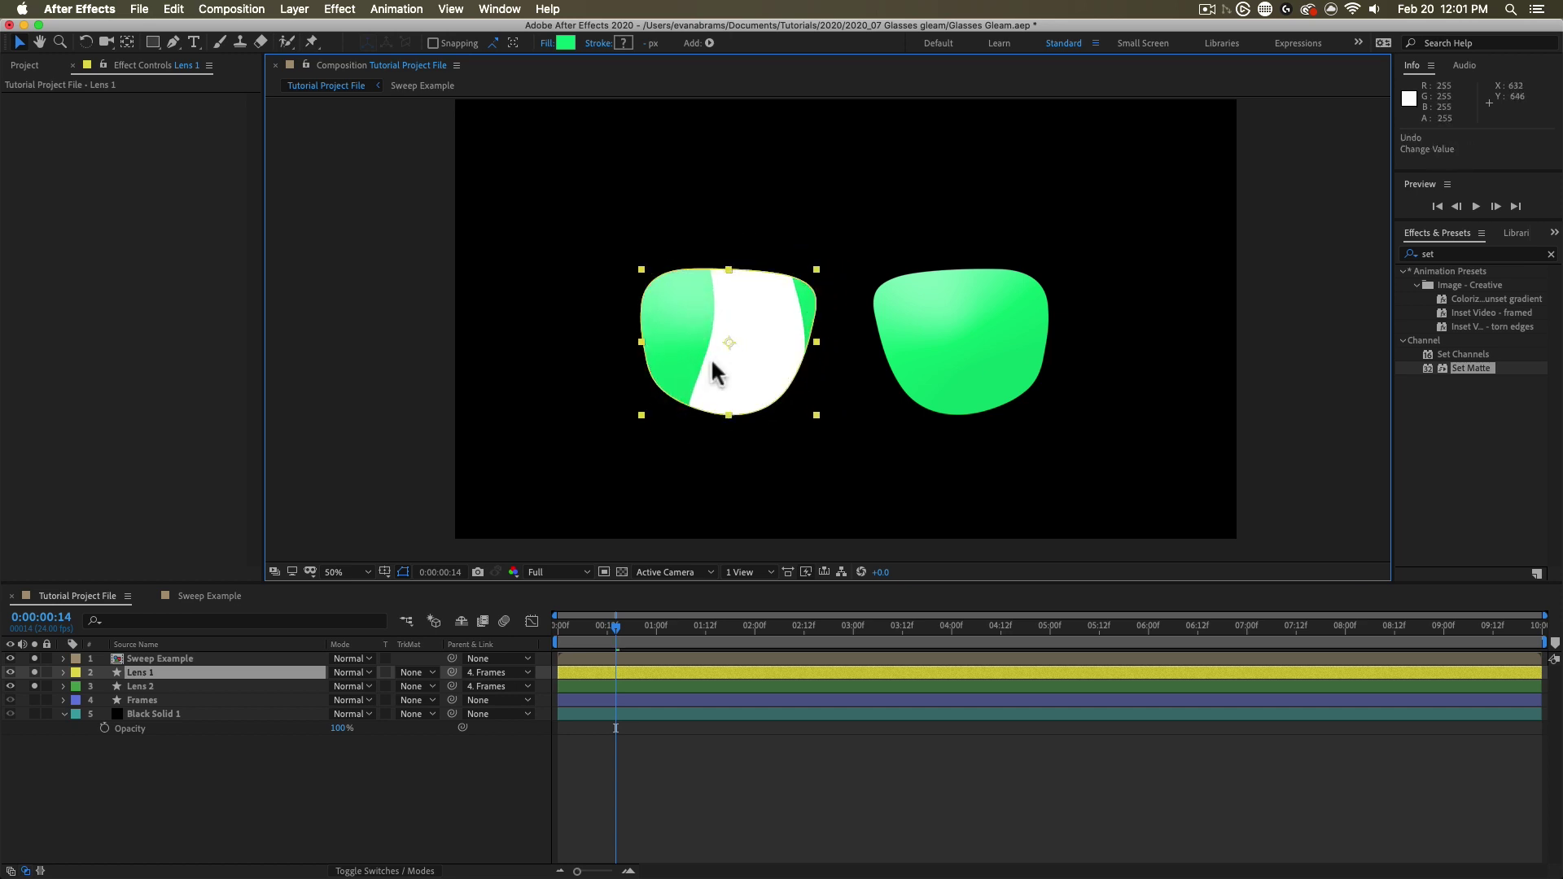
mouse_move(620, 630)
mouse_down()
mouse_move(638, 632)
mouse_move(610, 640)
mouse_up()
click(622, 662)
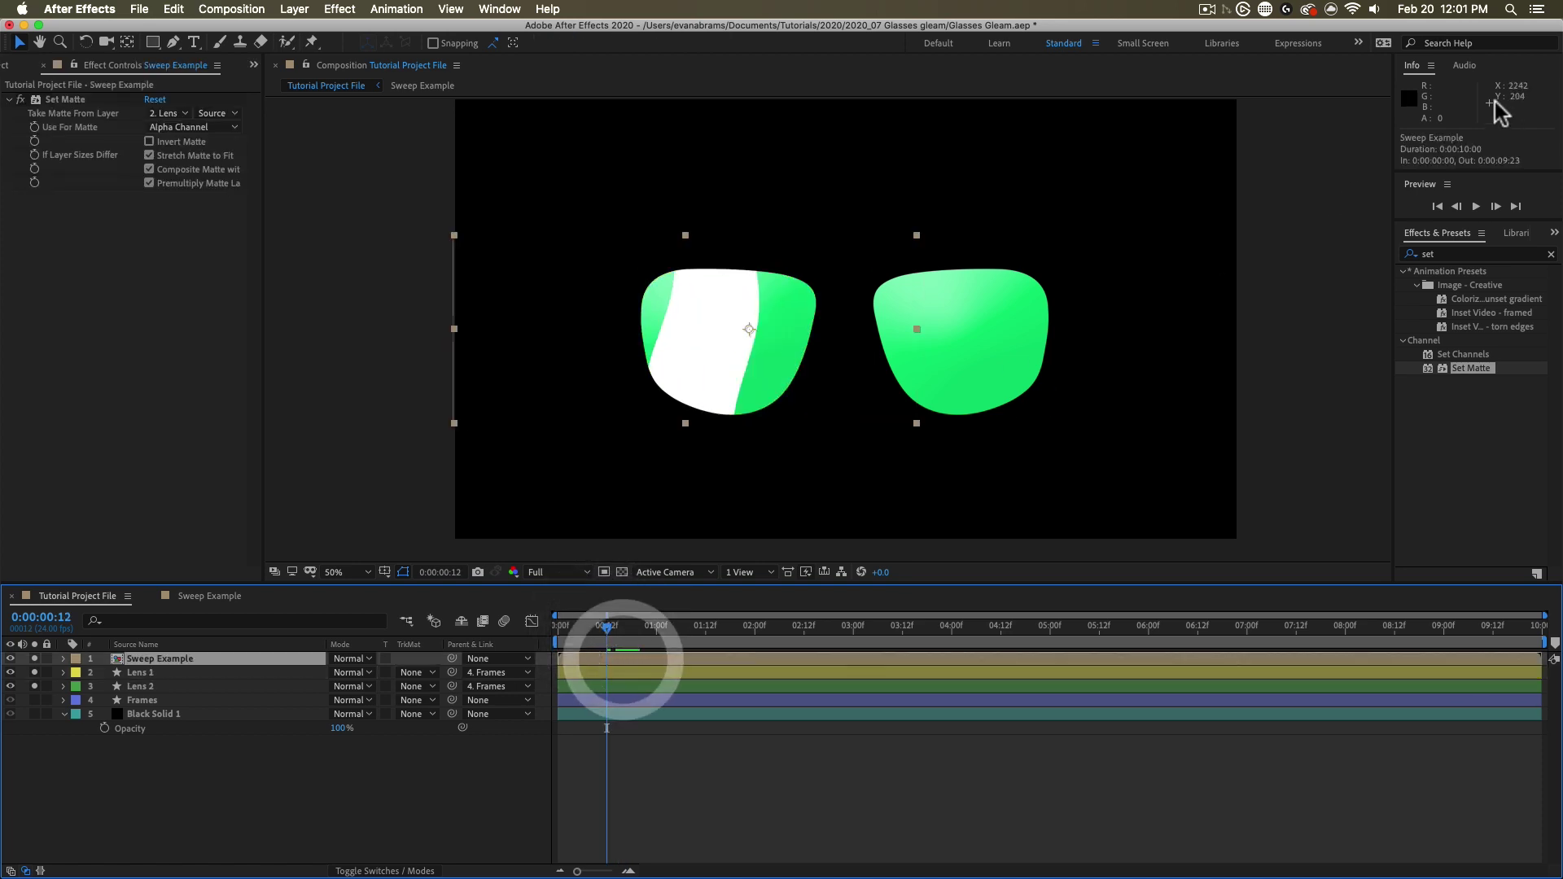
click(1443, 253)
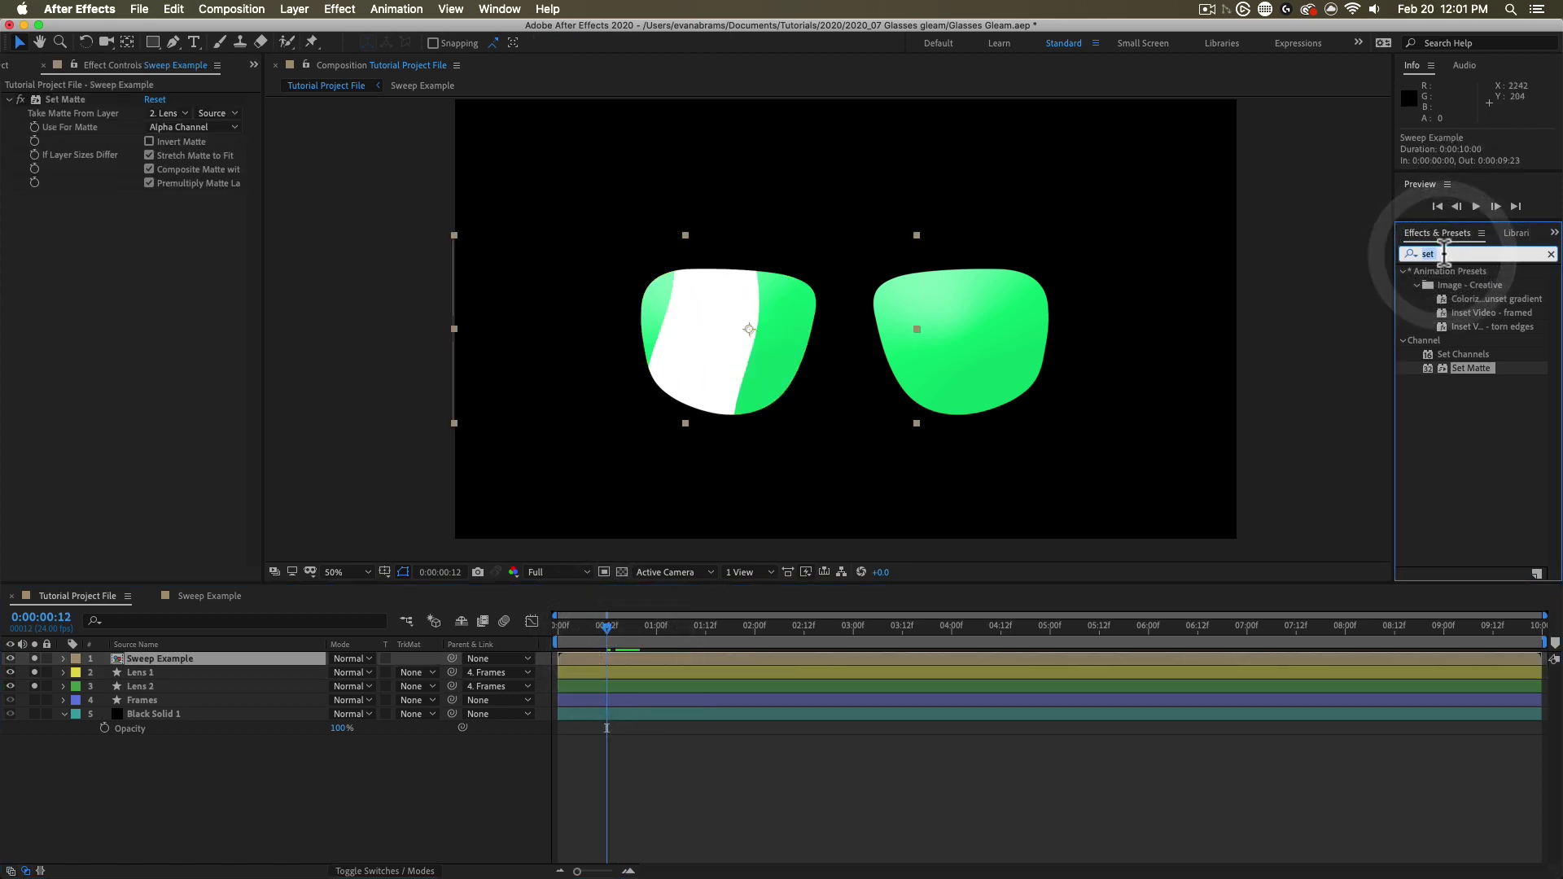
text(bulge)
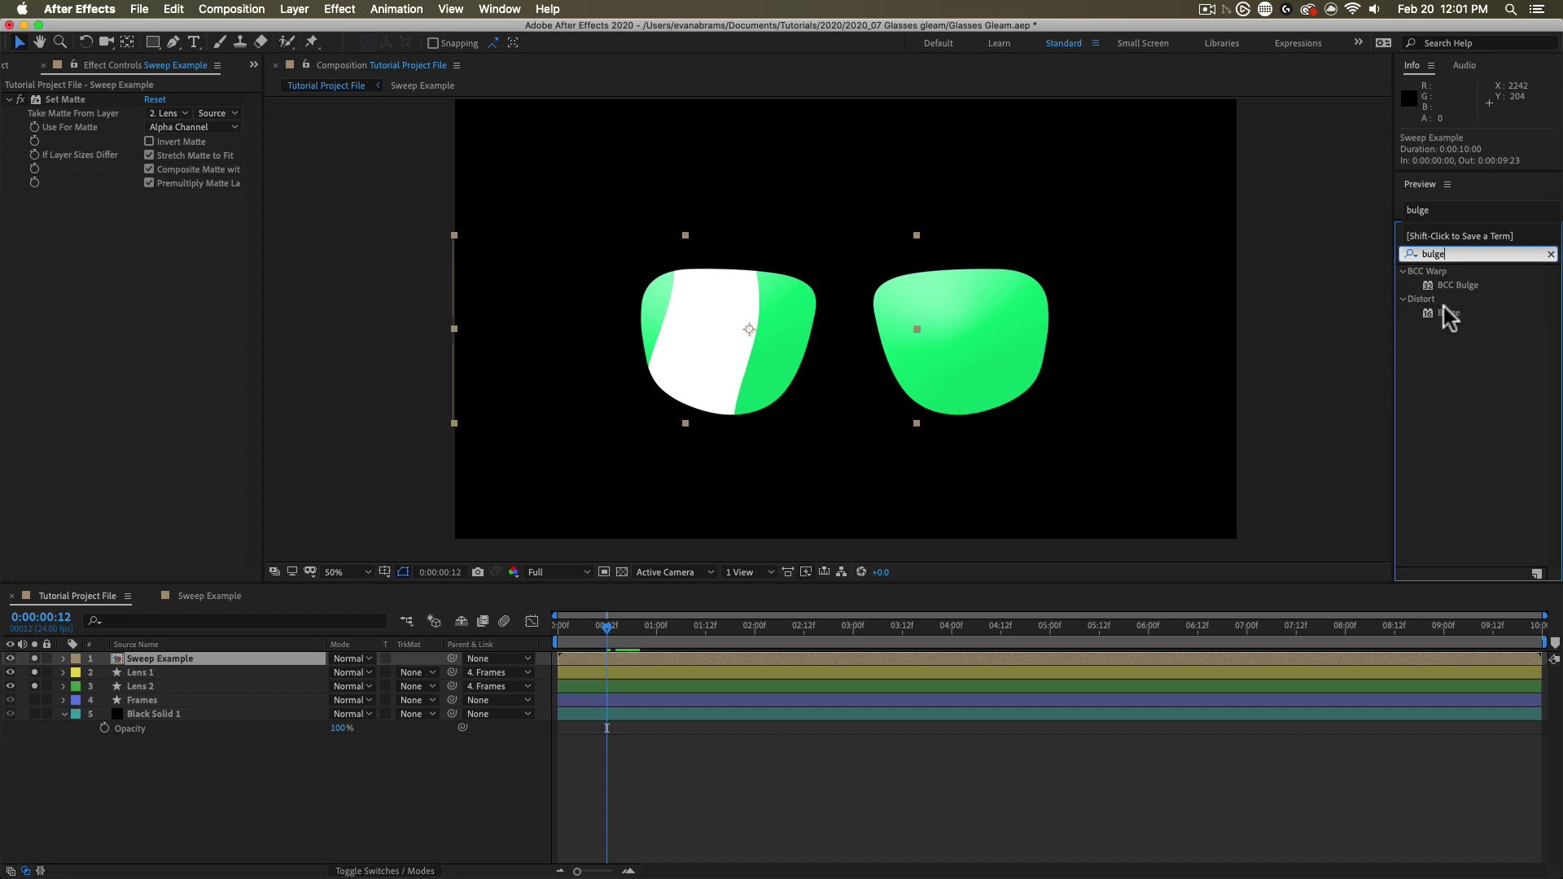
Step: Add Bulge above Set Matte on Sweep Example, centred at 664,576 with radii 246 and 232
drag(1444, 309, 161, 213)
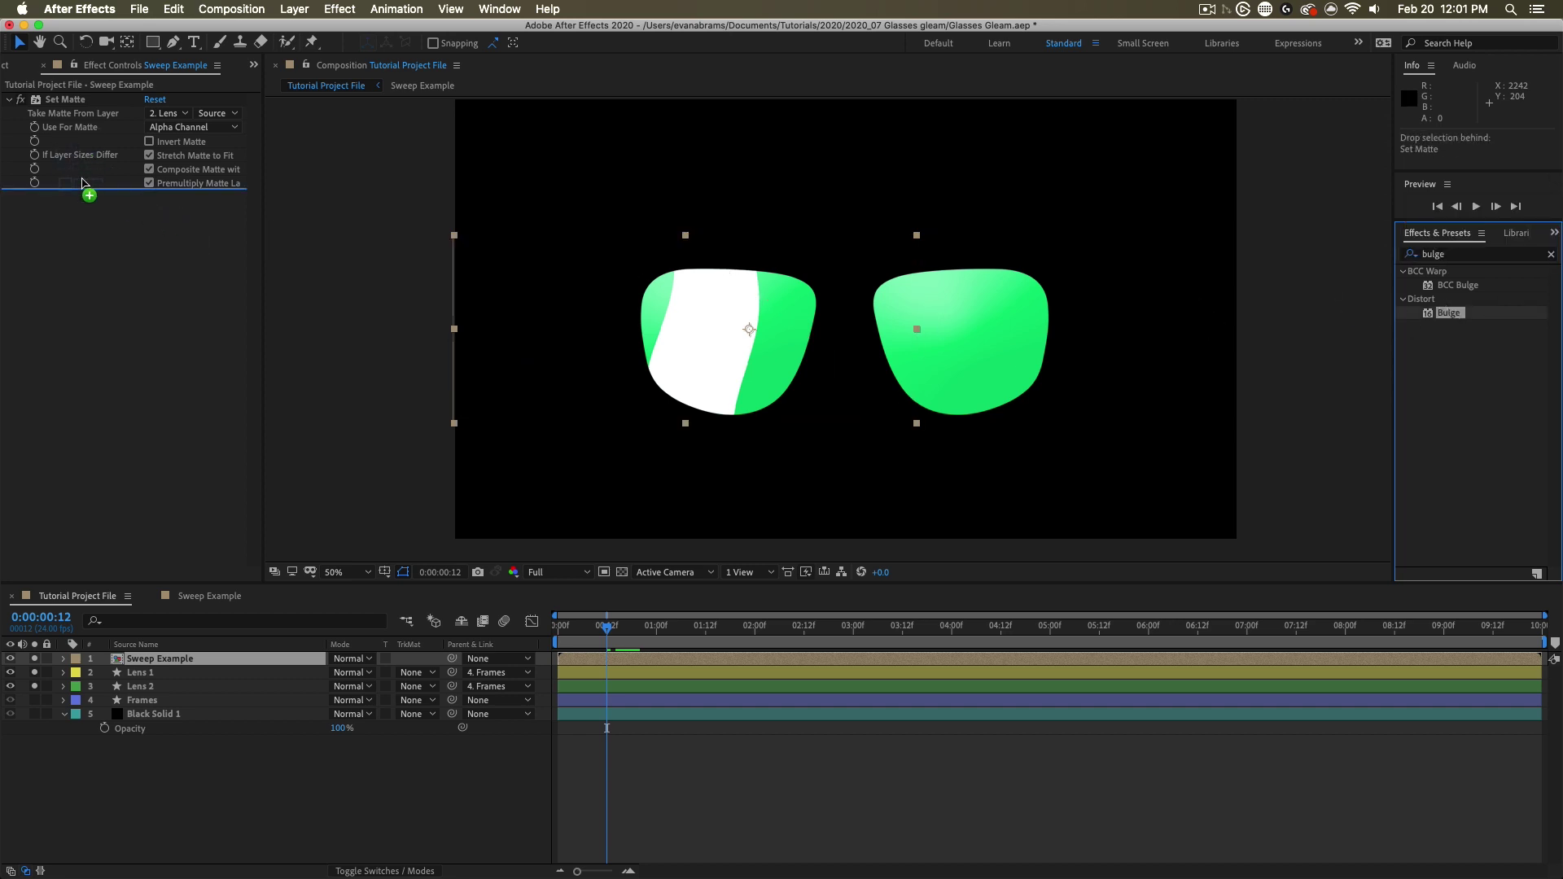
drag(82, 183, 58, 99)
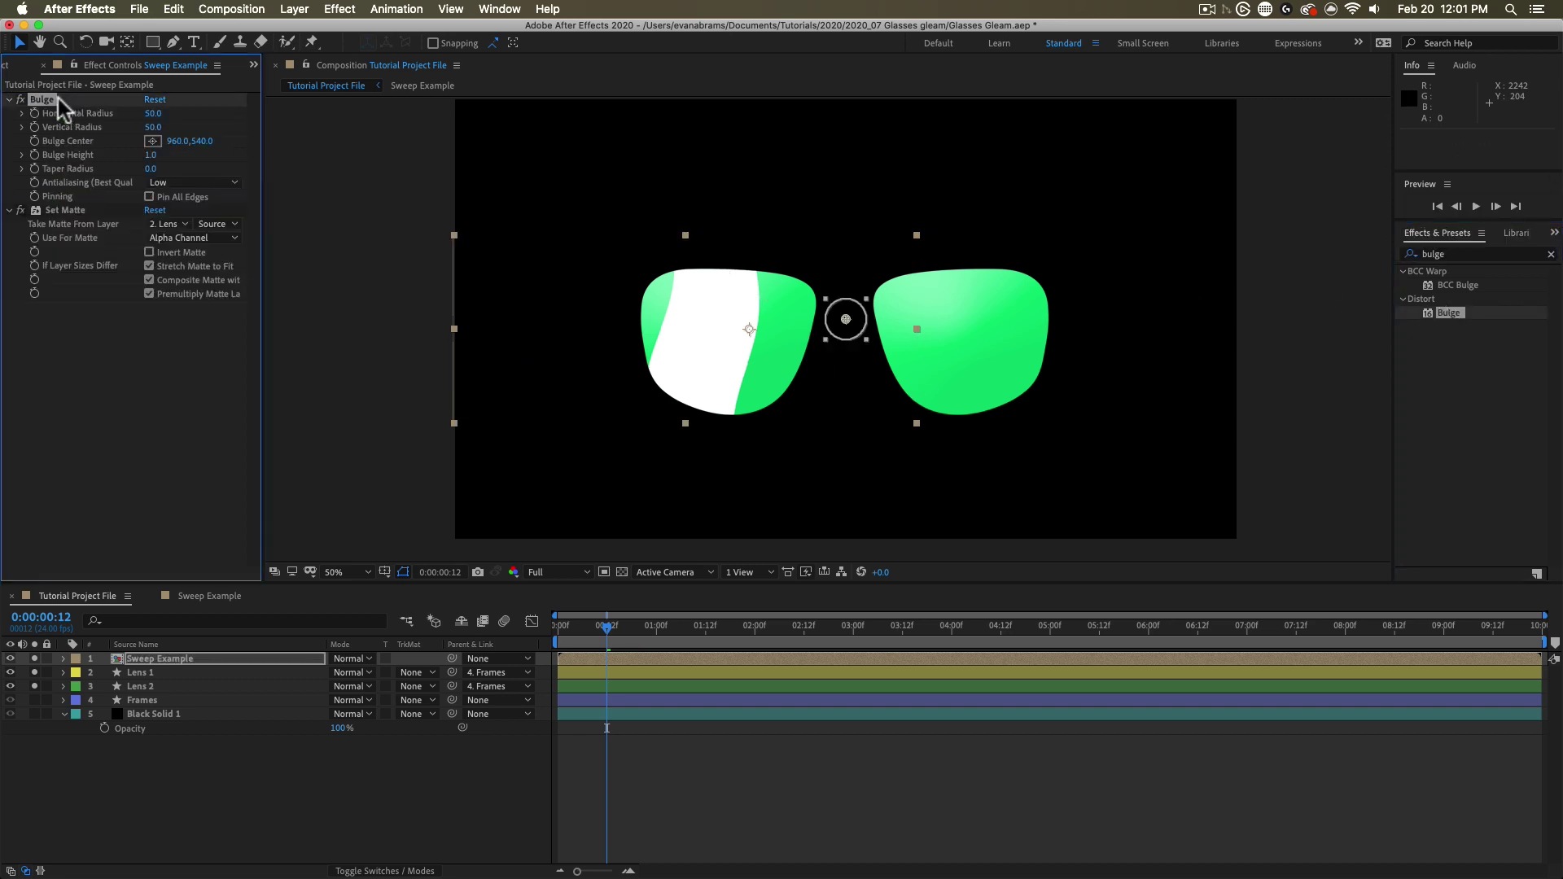
drag(846, 319, 772, 379)
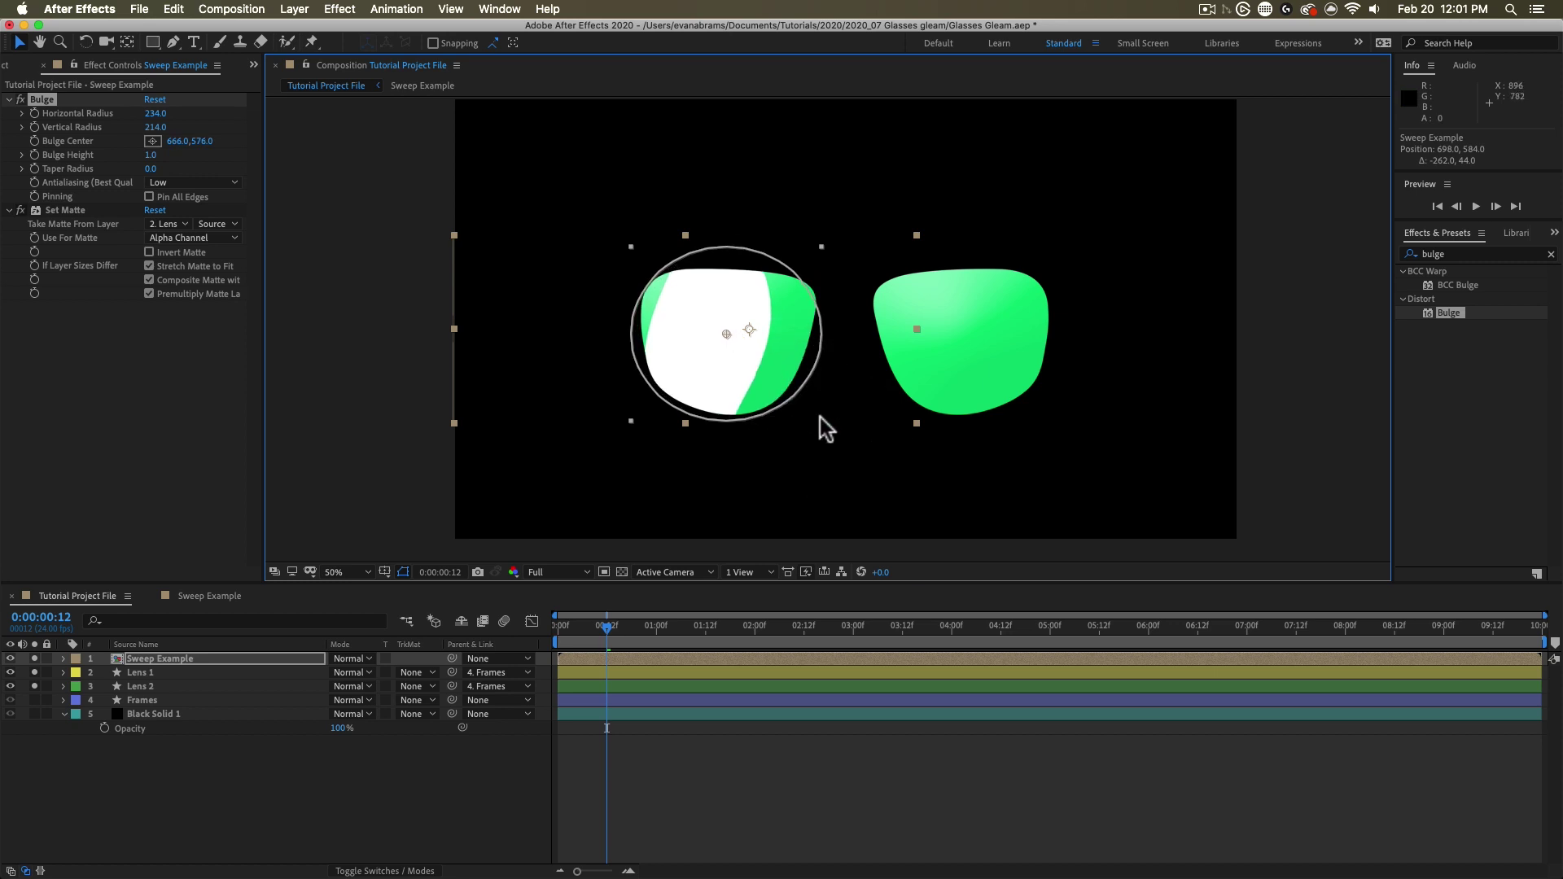
key(super+z)
click(818, 423)
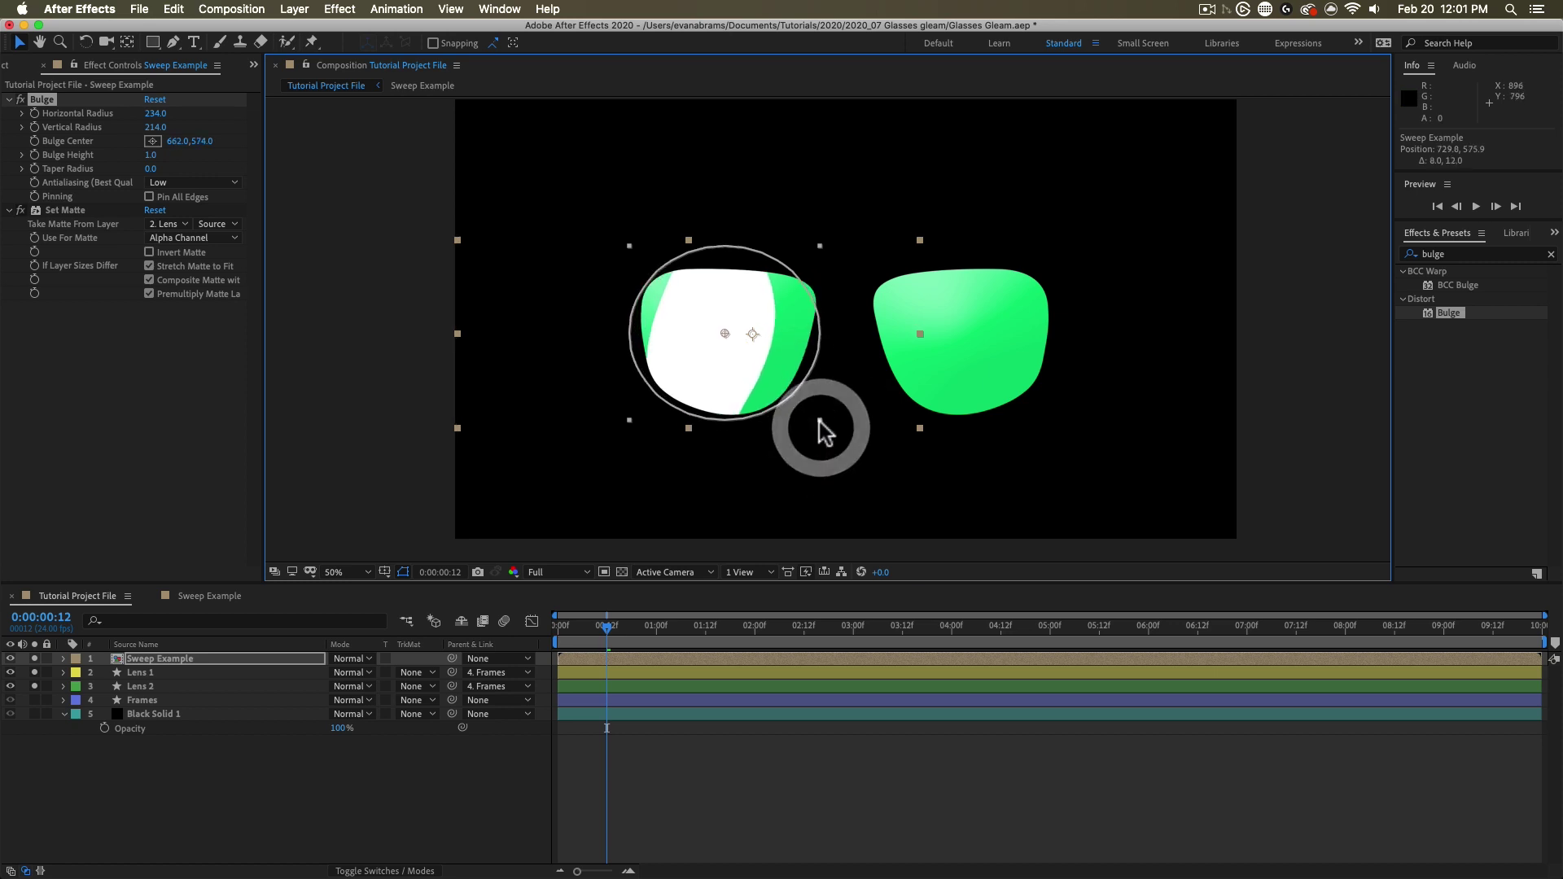
drag(819, 422, 823, 426)
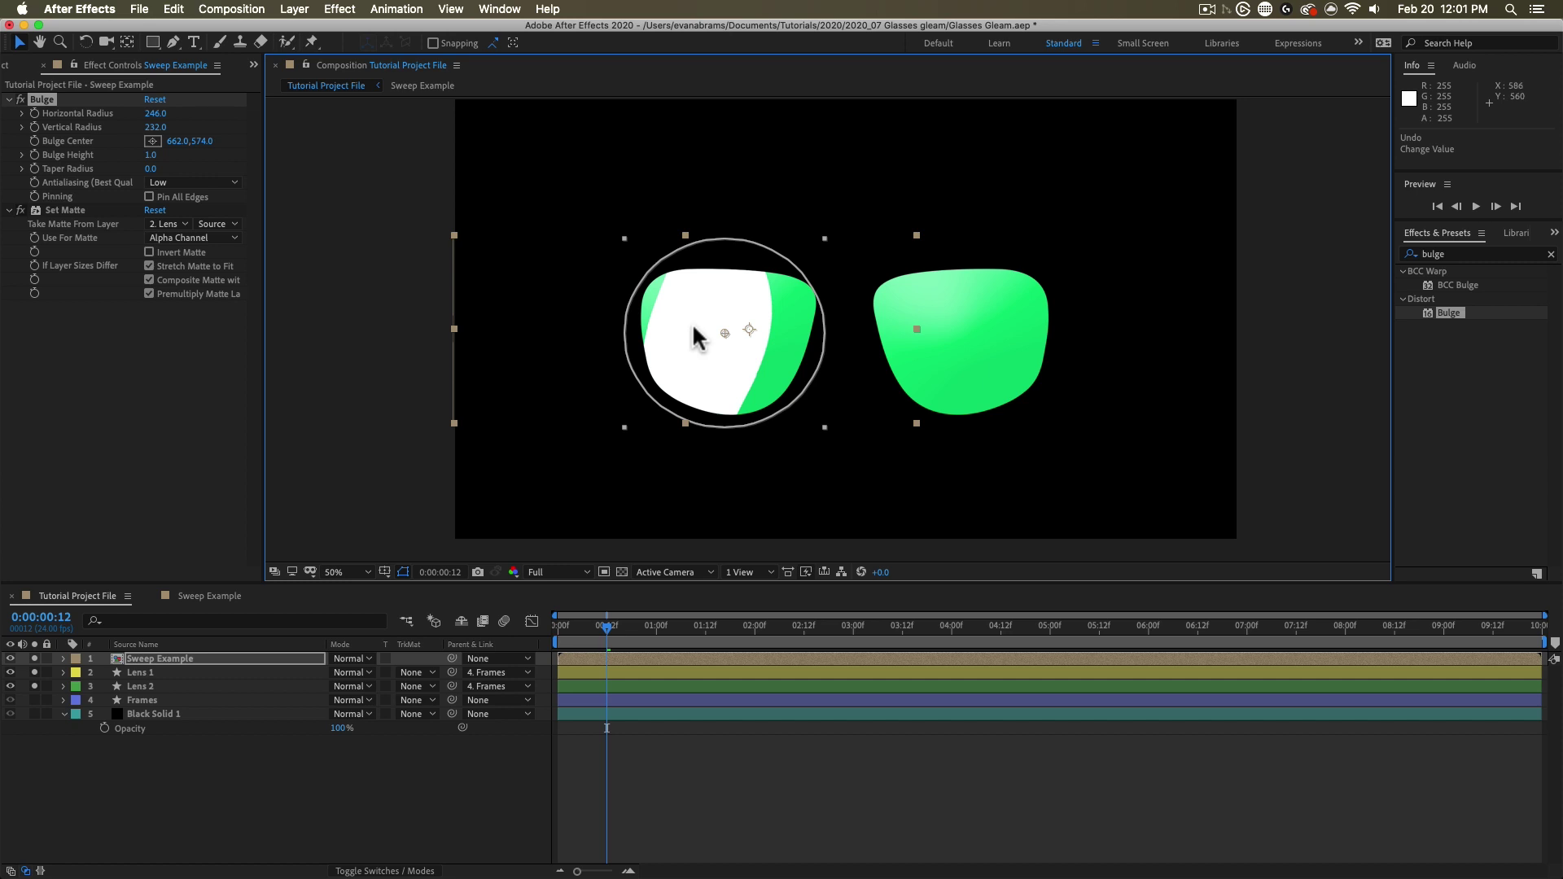
drag(725, 330, 726, 333)
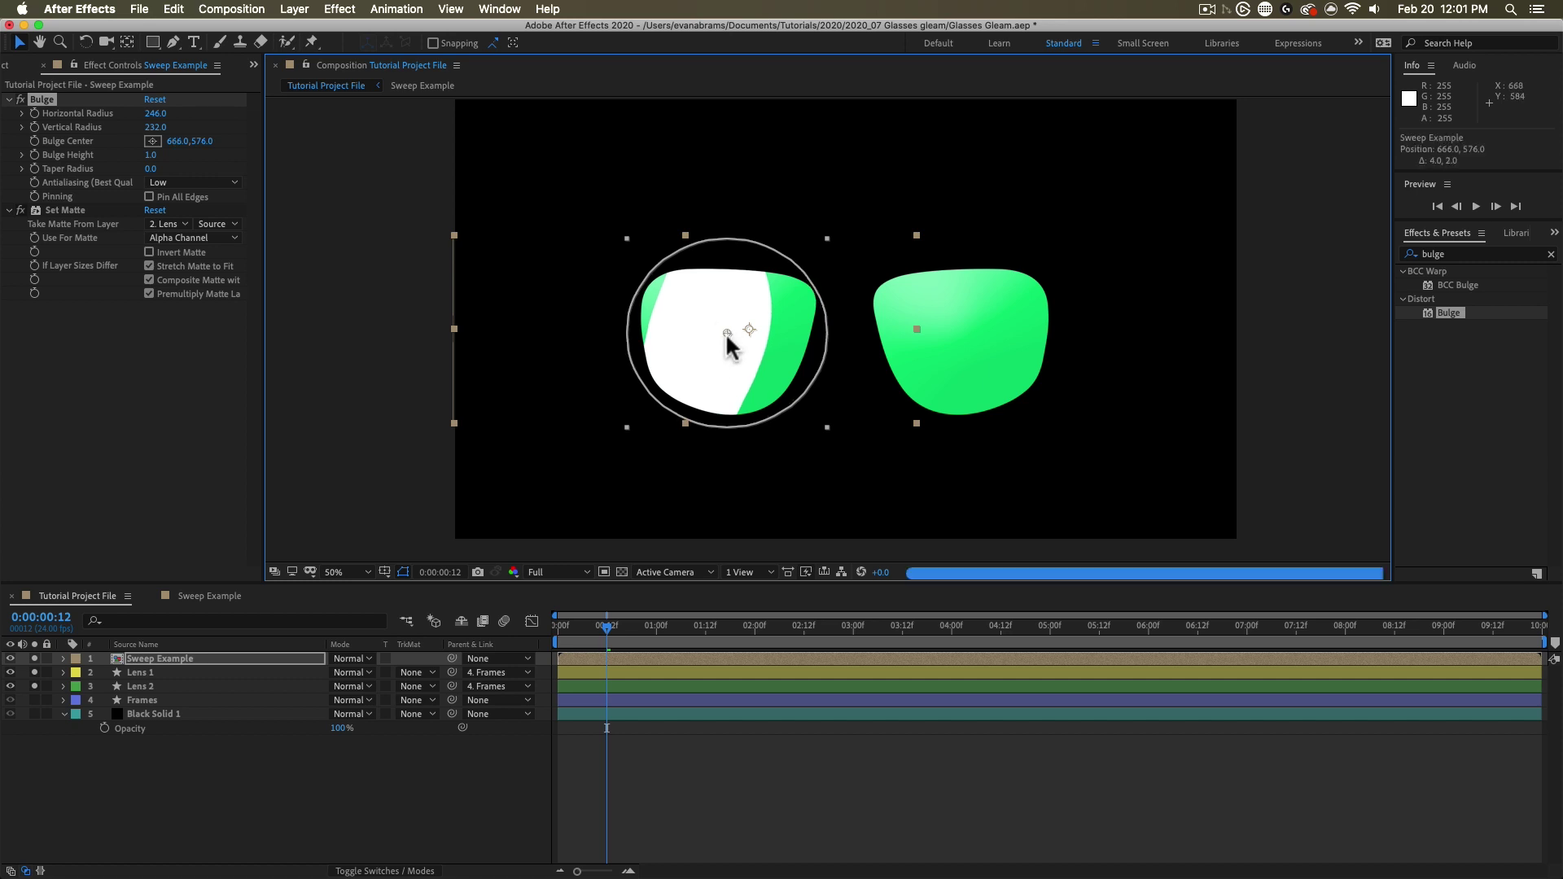
click(30, 101)
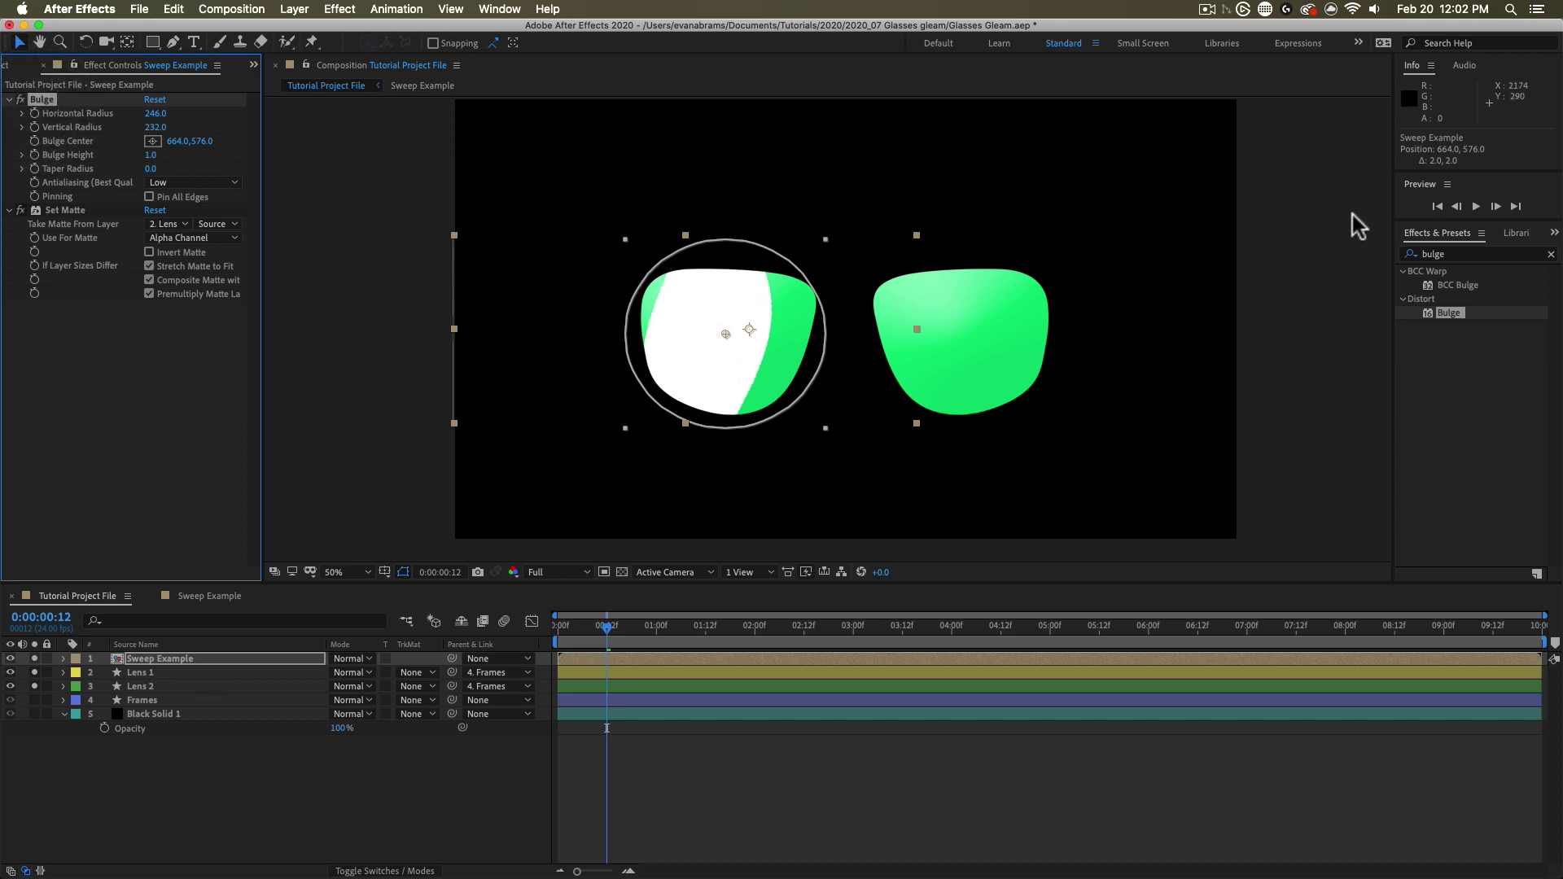
Step: Unsolo the layers and apply Glow to Sweep Example with a Glow Radius of 34
click(1474, 254)
text(glow)
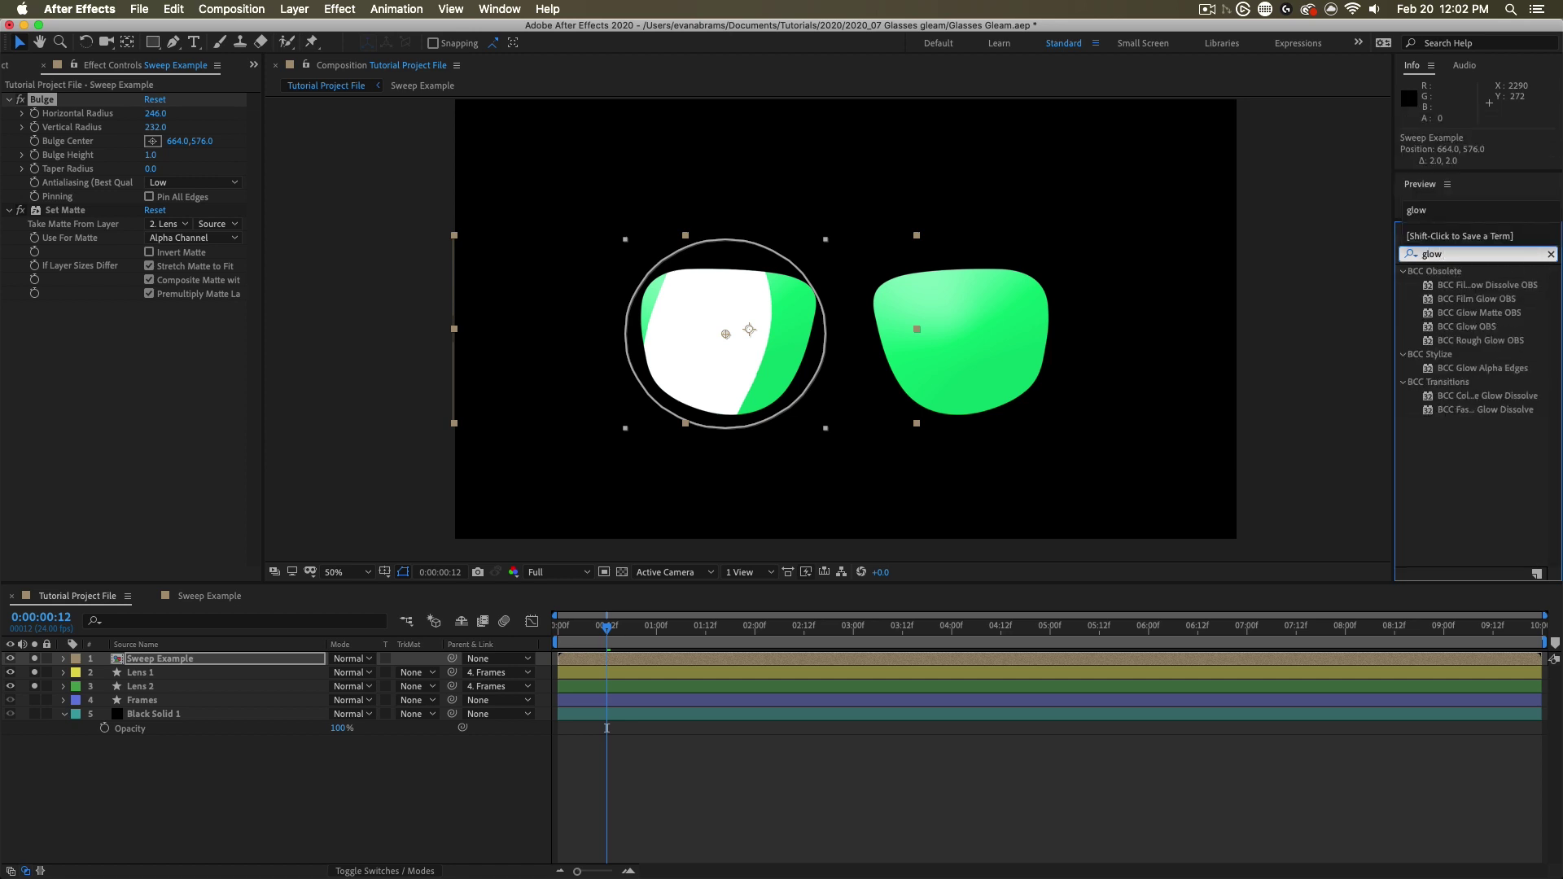
click(34, 700)
click(705, 656)
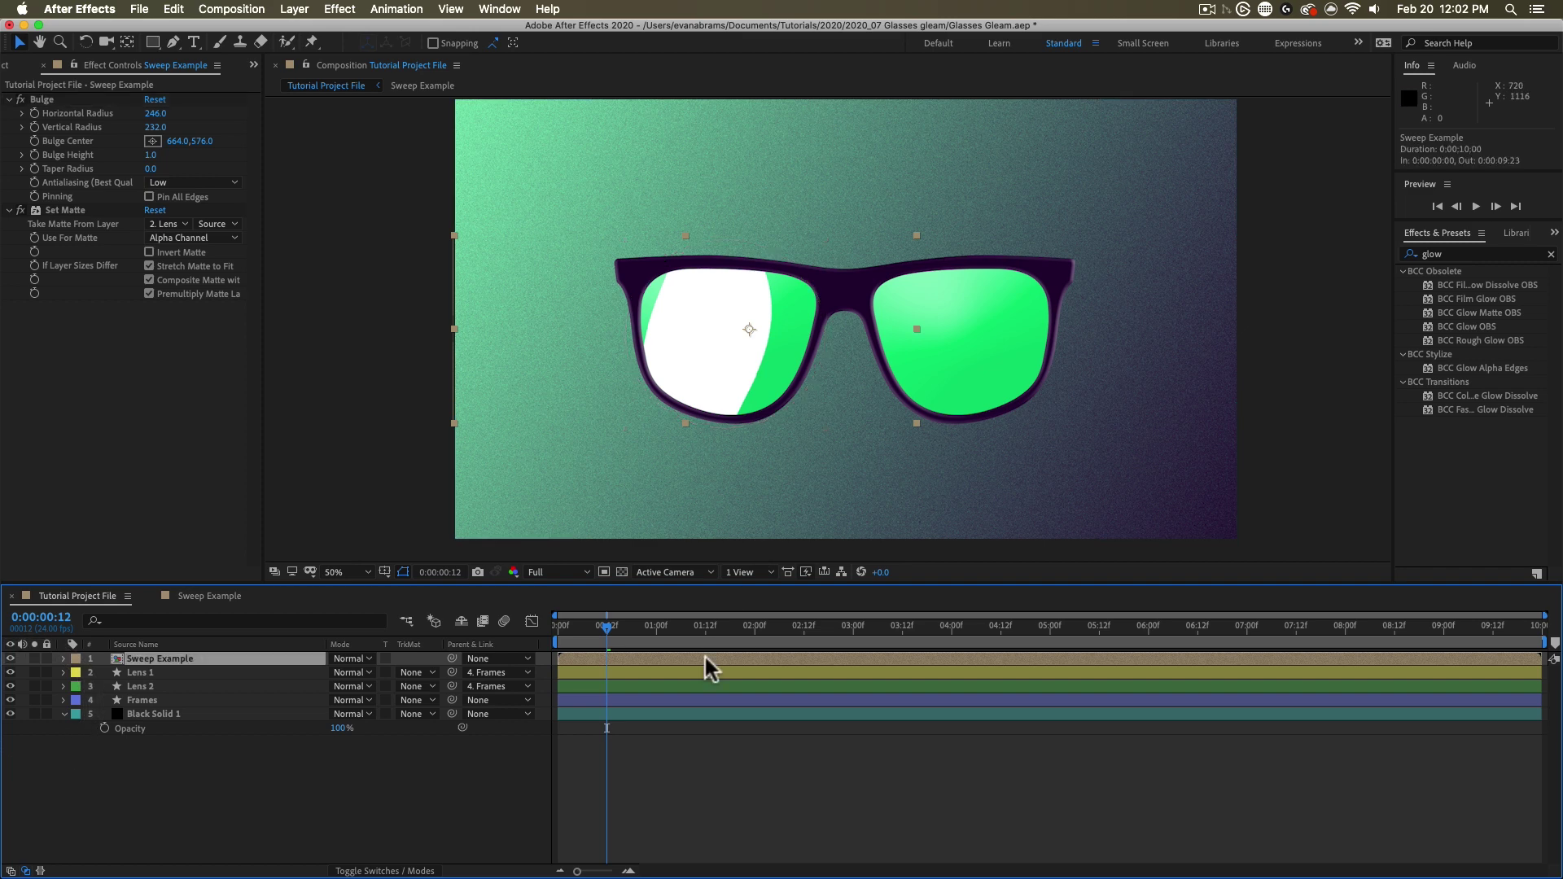
click(1458, 253)
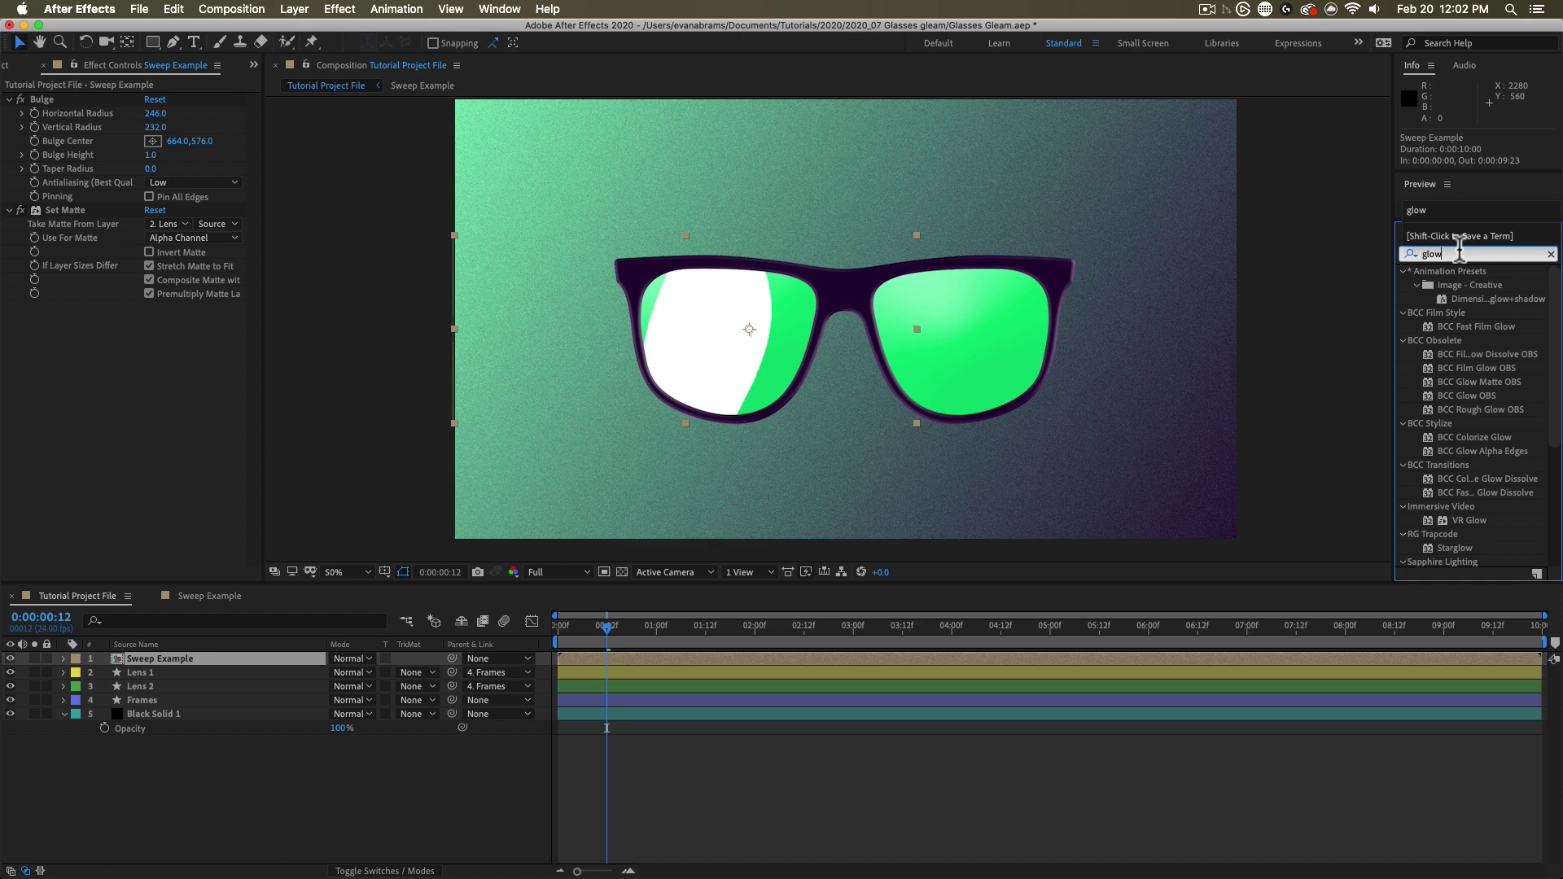
scroll(1431, 447, down, 5)
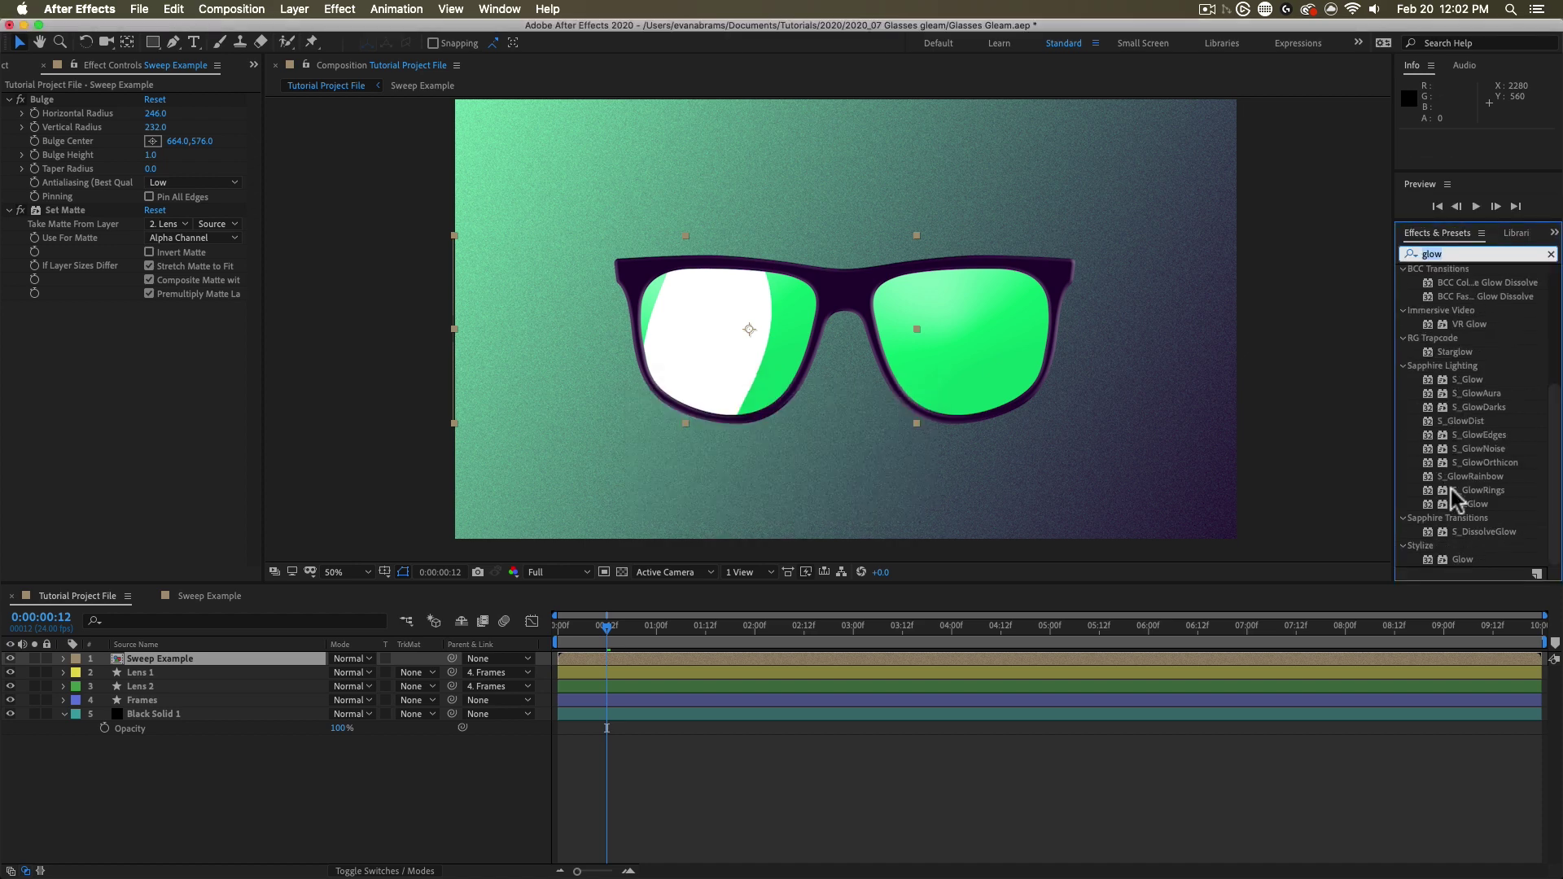
drag(1463, 559, 204, 418)
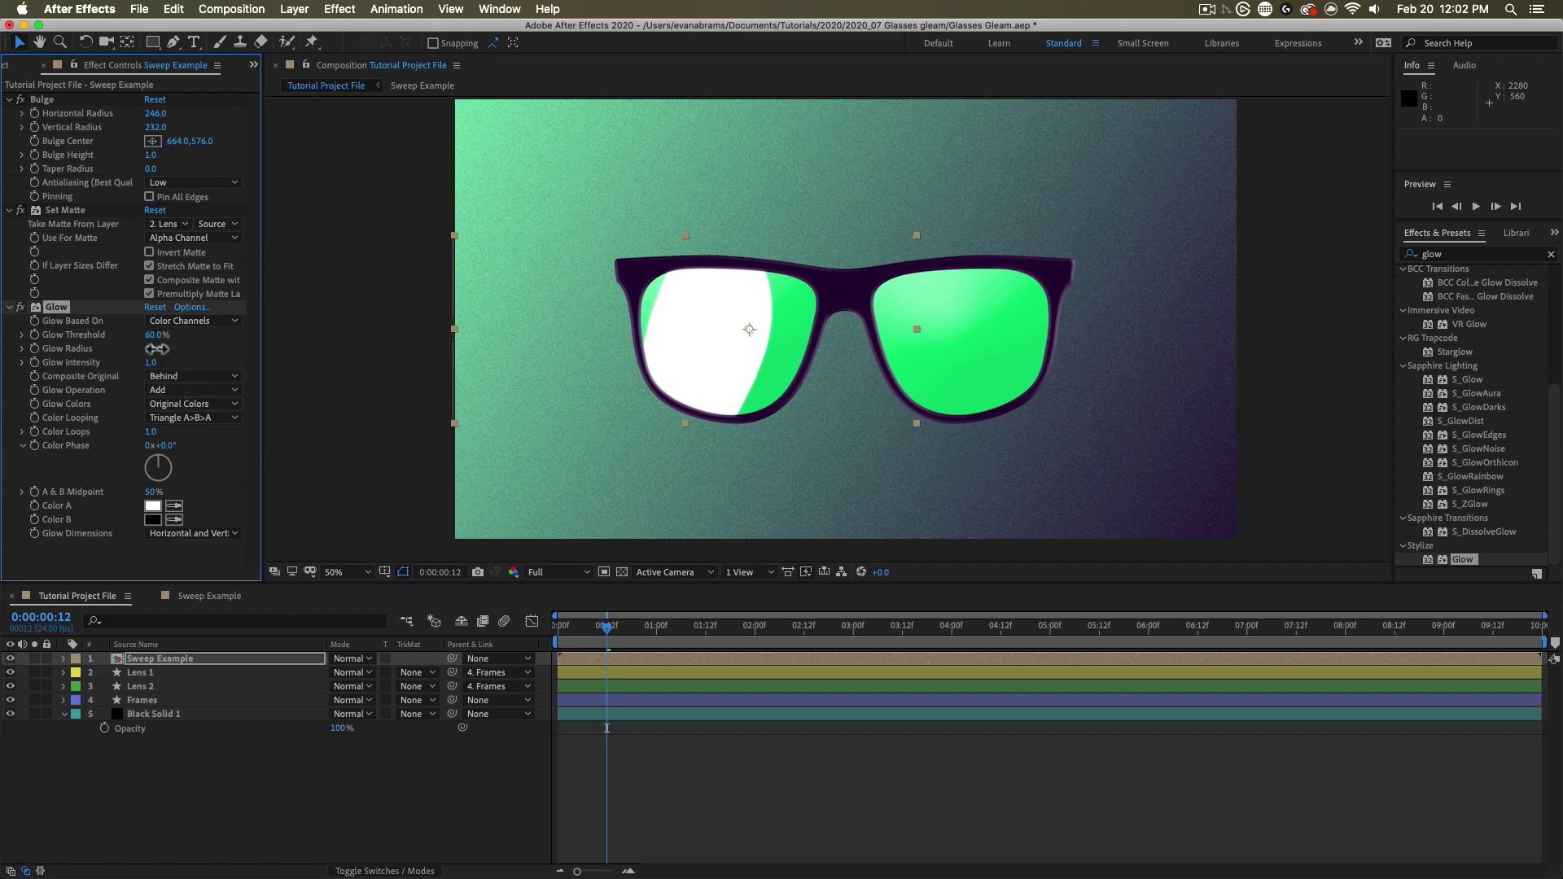
drag(157, 349, 184, 344)
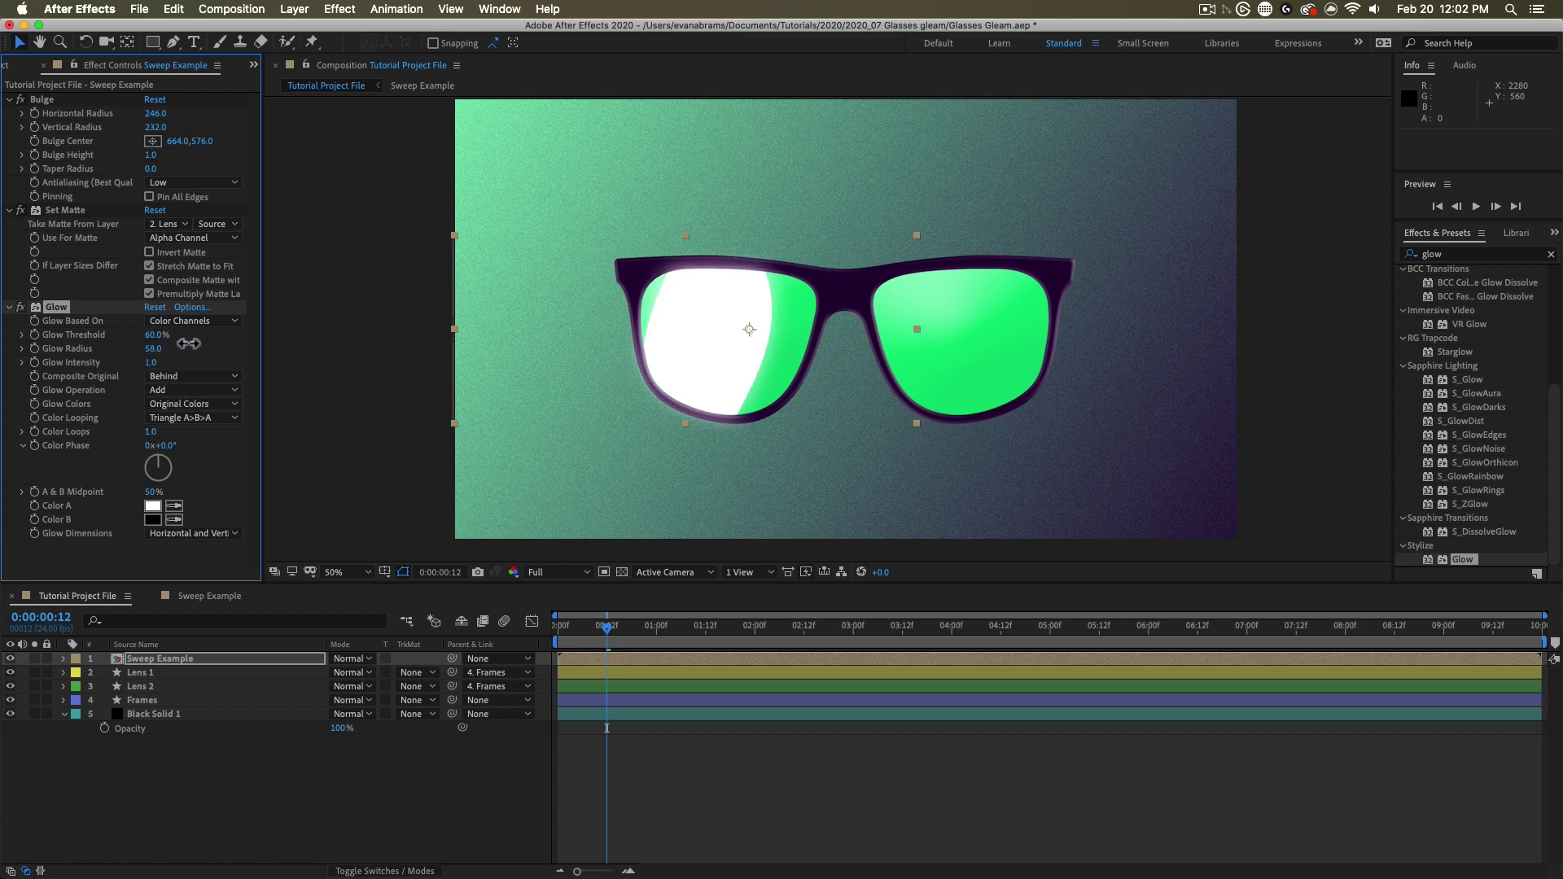
drag(166, 351, 171, 351)
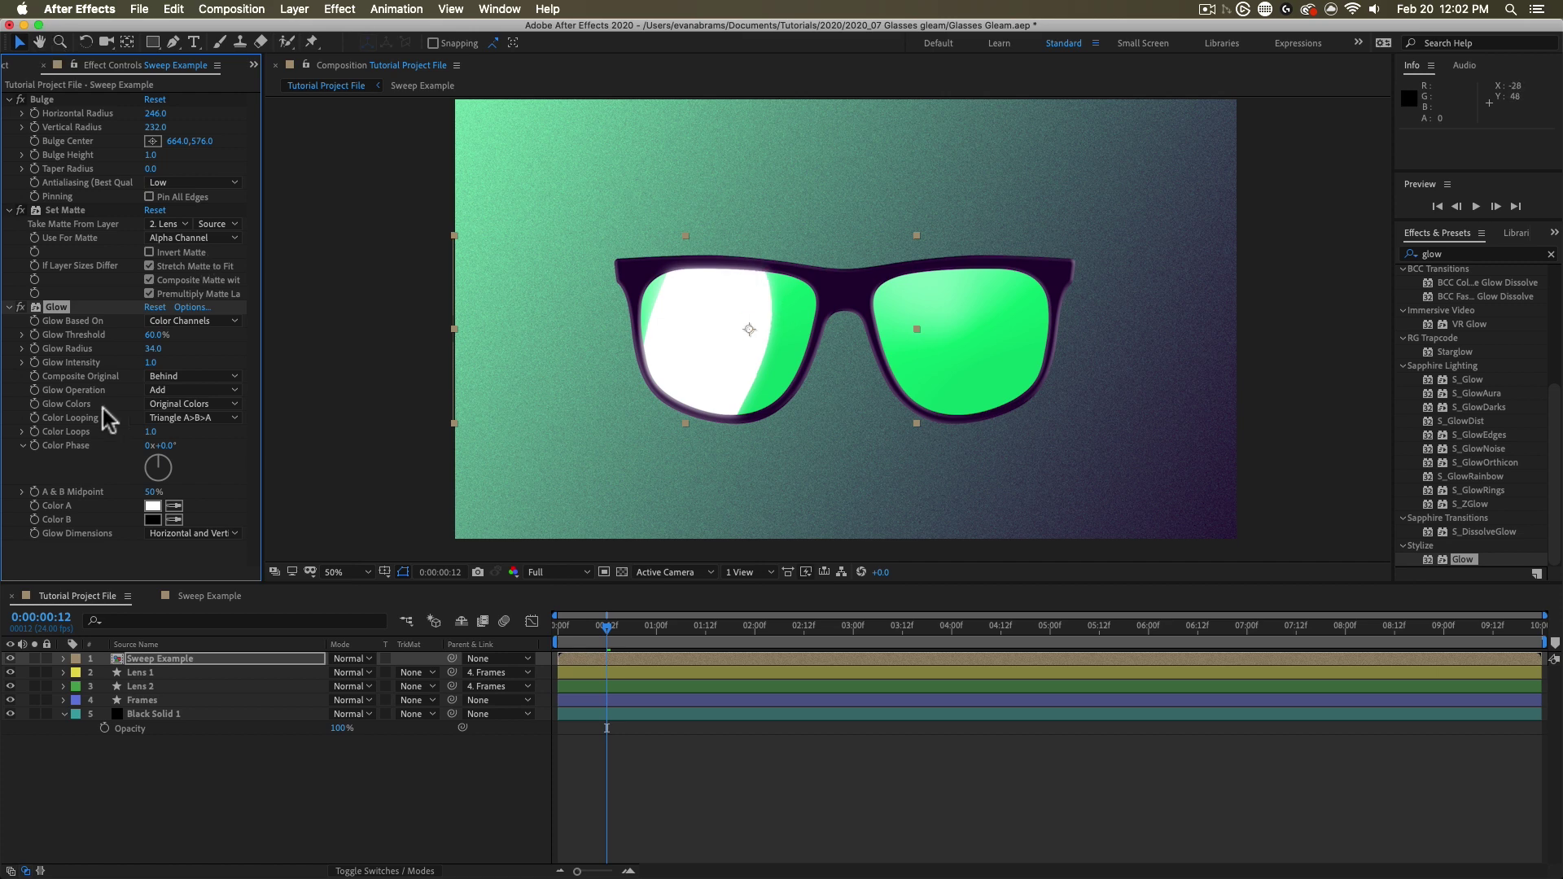
Step: Set Sweep Example's blend mode to Add and its Opacity to 85%, then preview
click(350, 660)
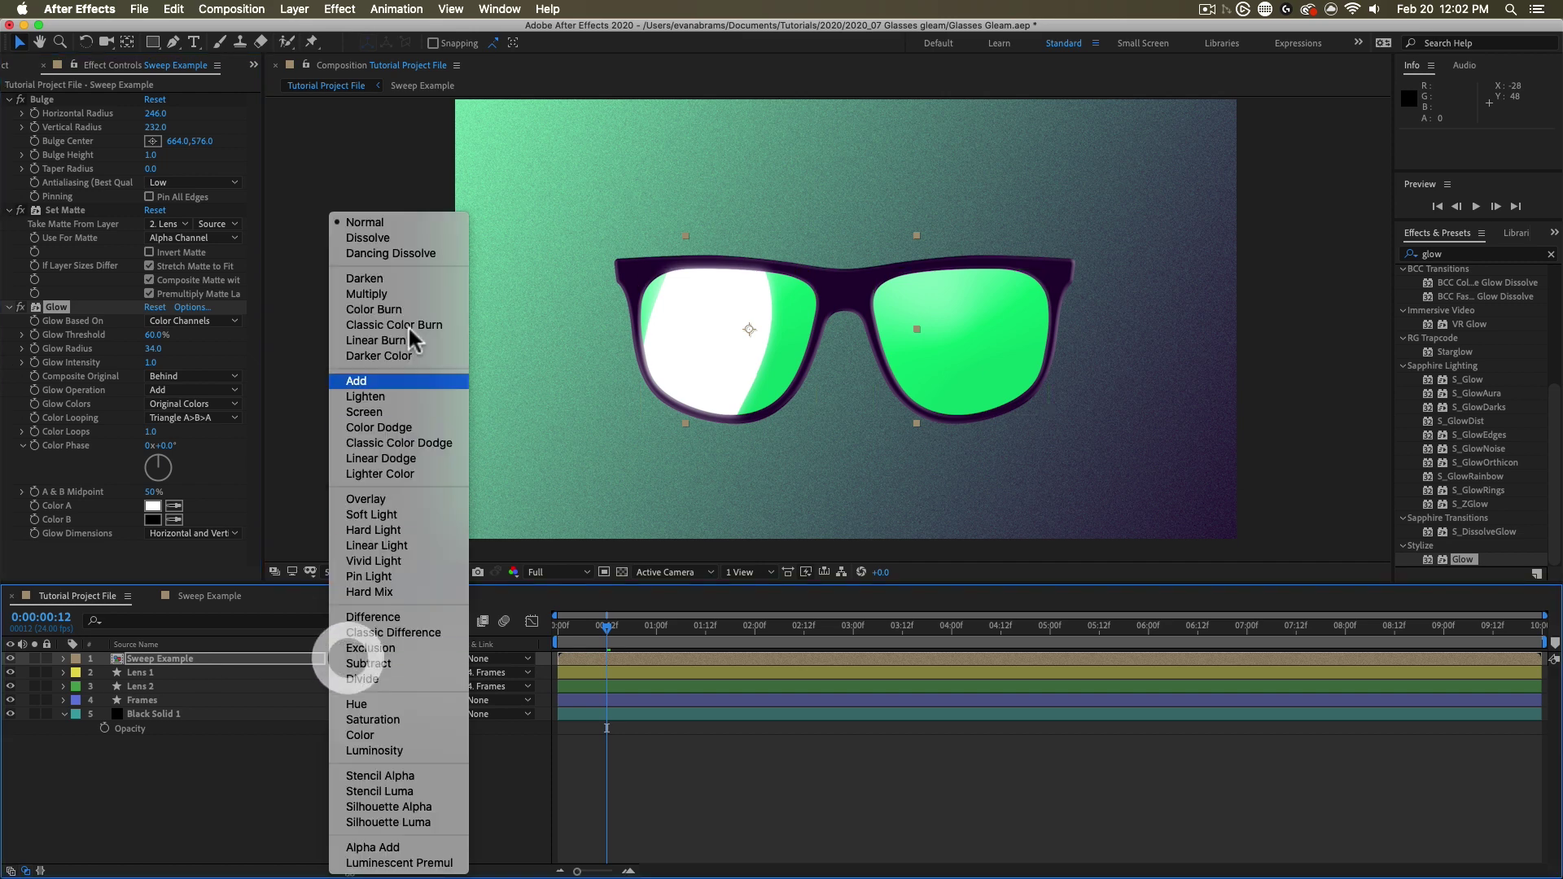
click(378, 380)
key(t)
mouse_move(339, 674)
mouse_down()
mouse_move(312, 674)
mouse_move(330, 675)
mouse_up()
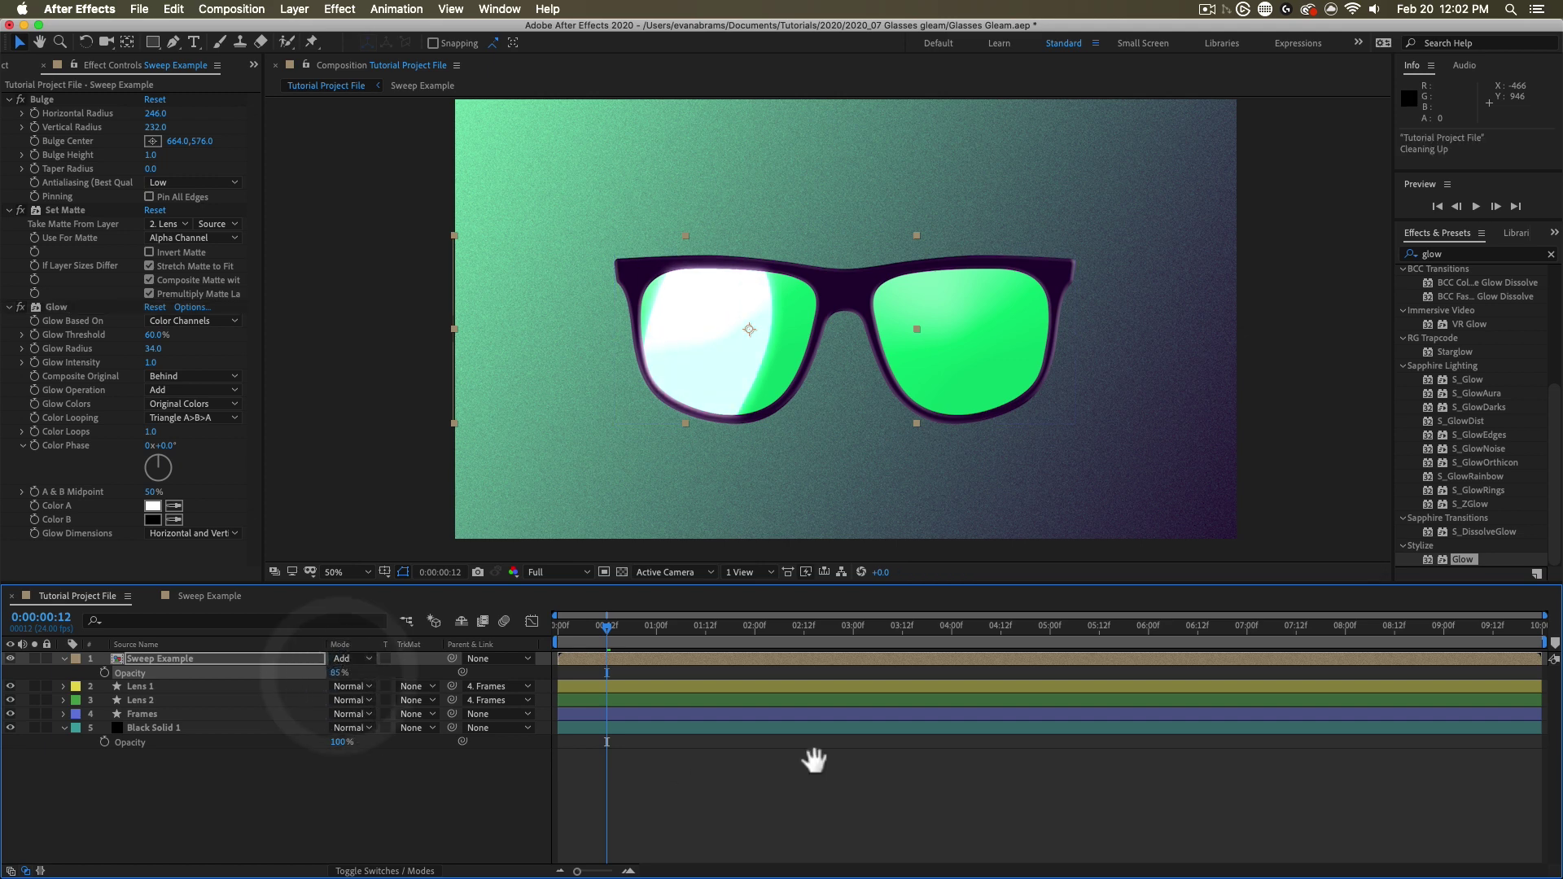
key(space)
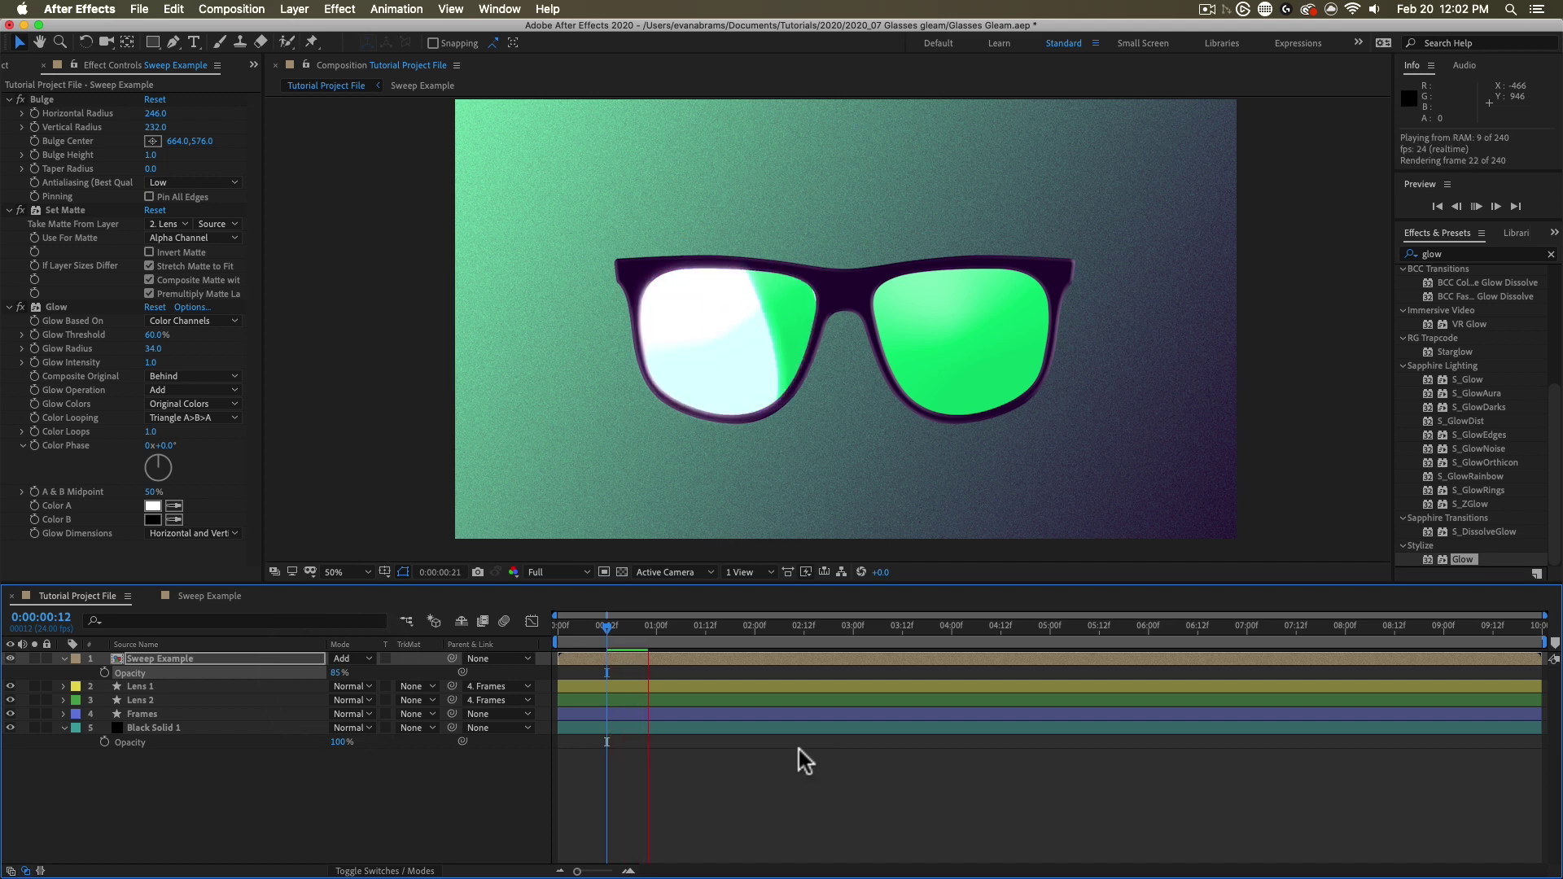
Step: Duplicate Sweep Example, move the copy over the right lens, and matte it to Lens 2
click(600, 639)
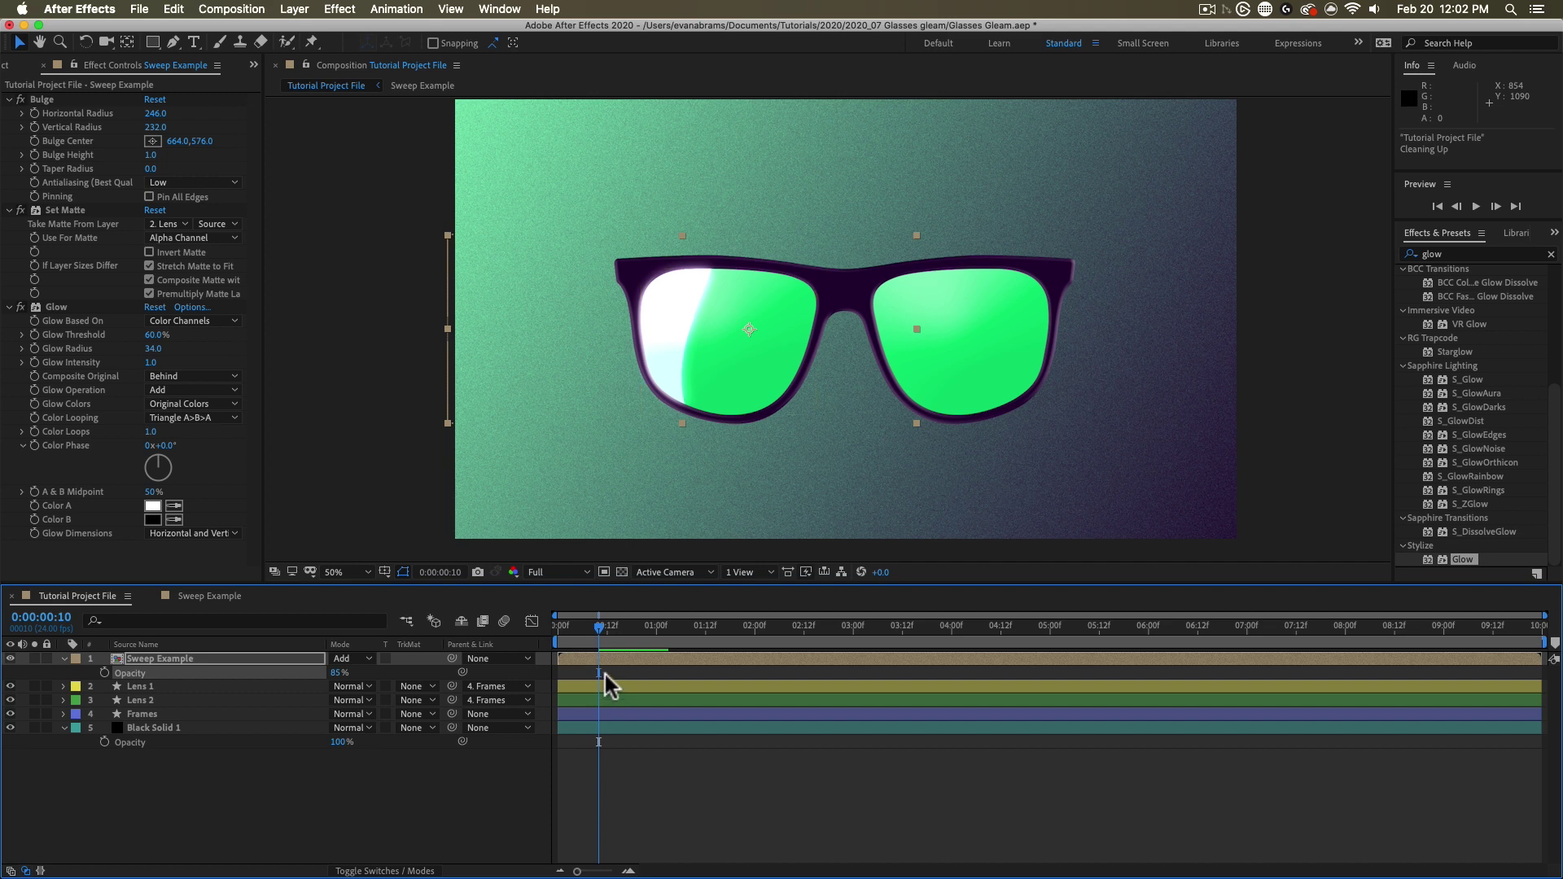
key(super+d)
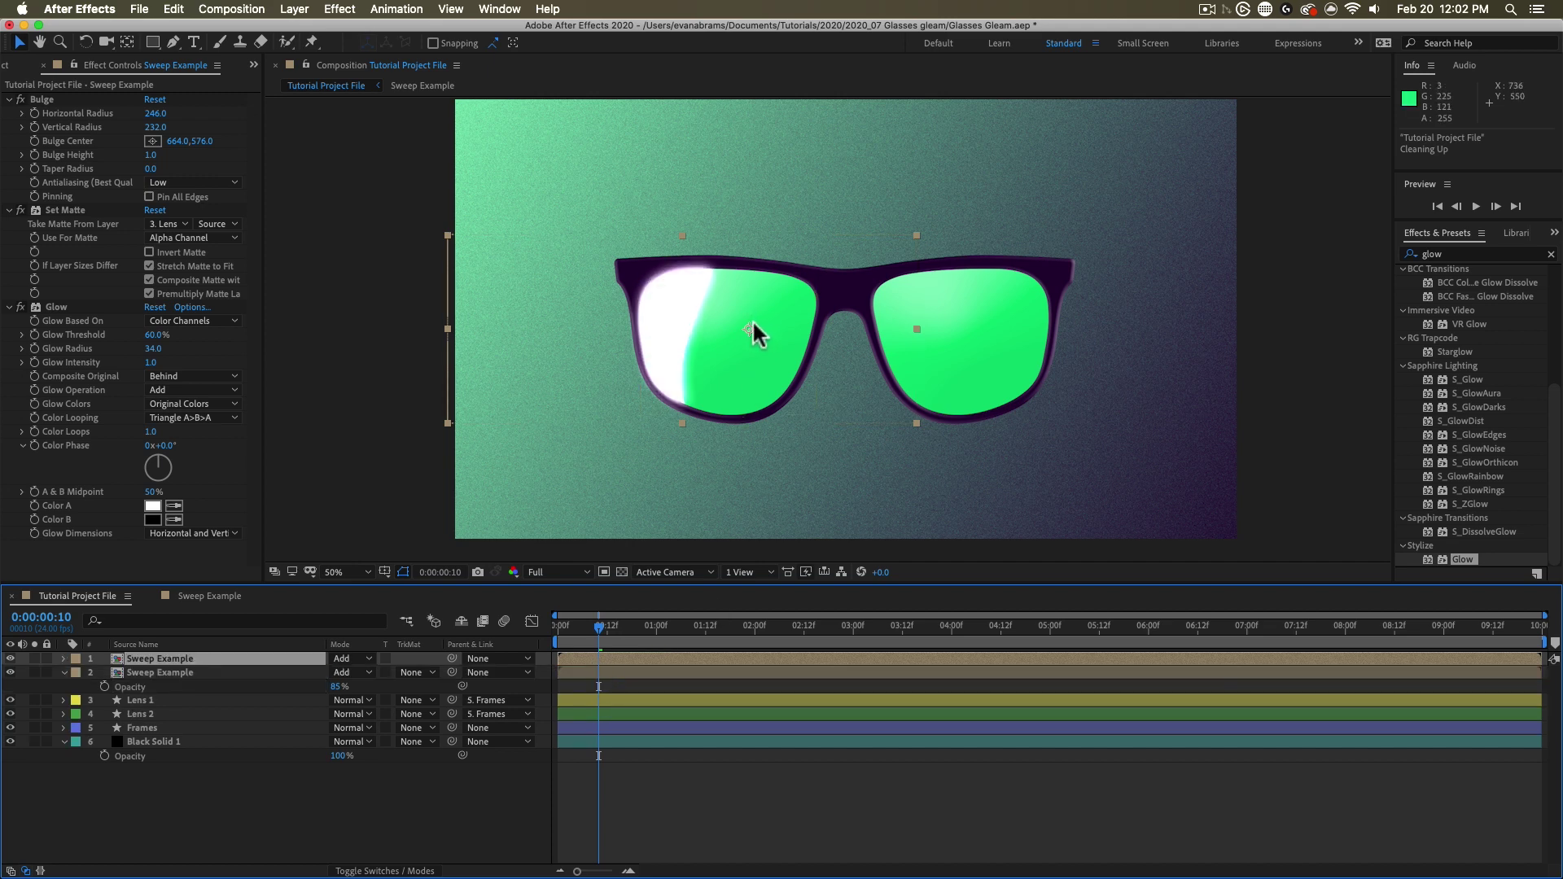
drag(751, 324, 965, 329)
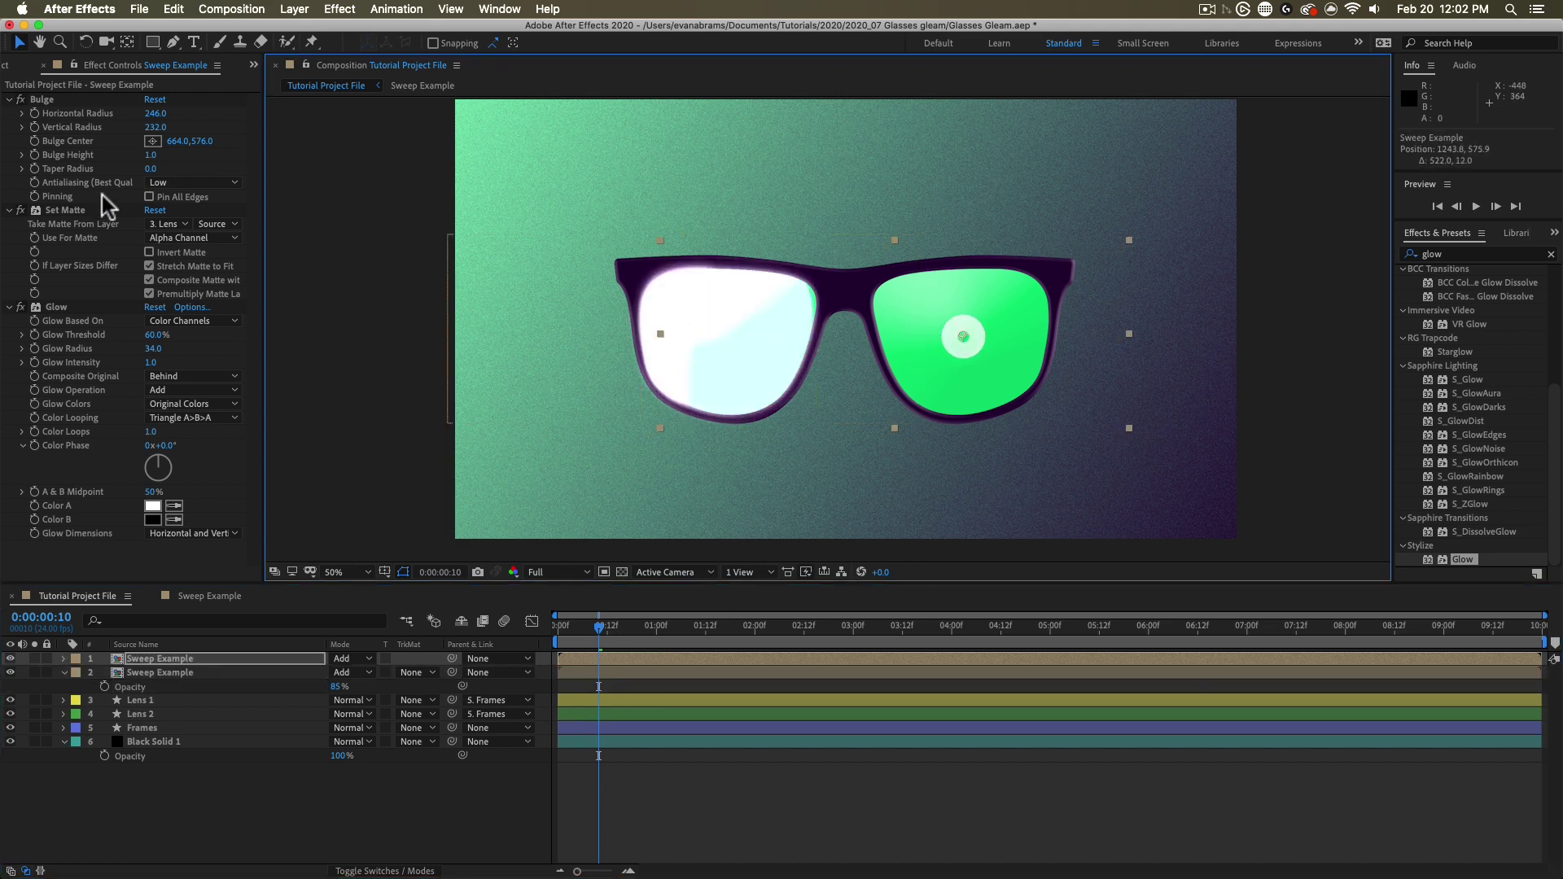
click(79, 210)
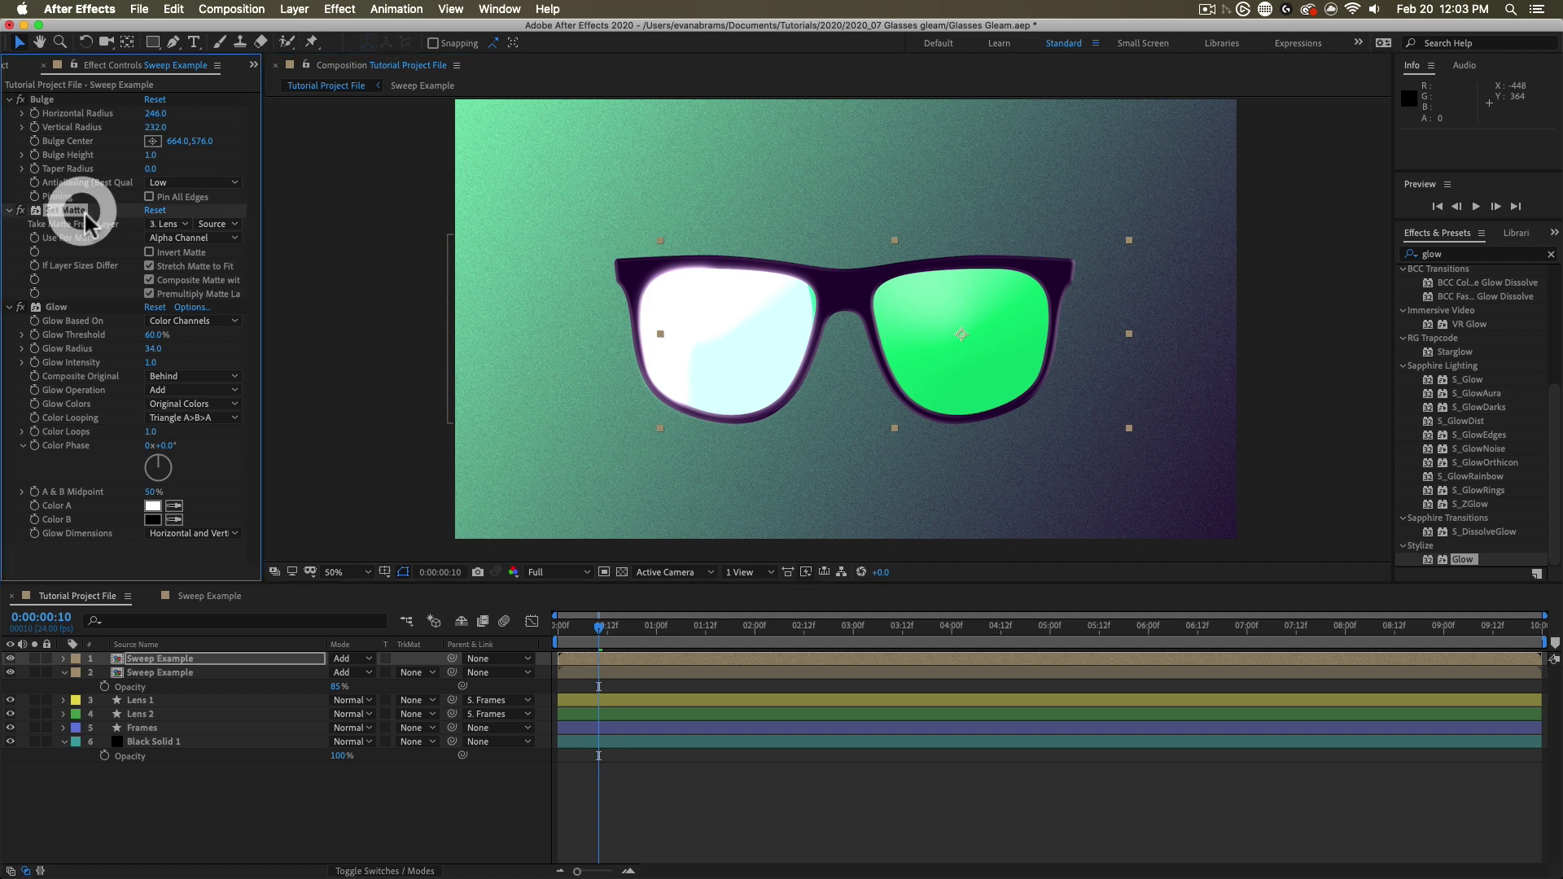
click(167, 224)
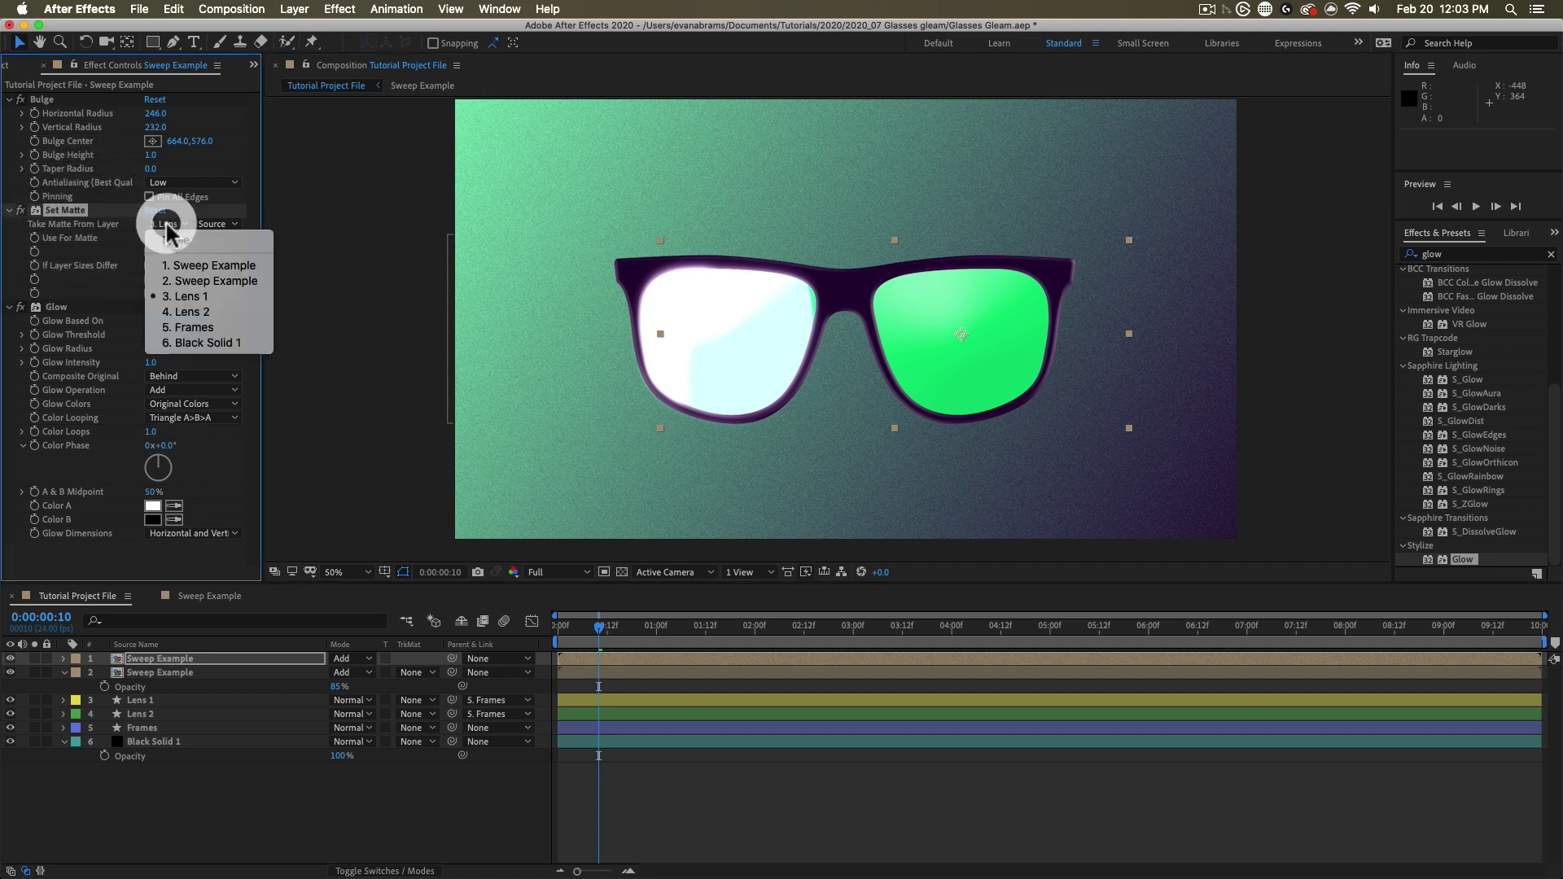
click(195, 312)
Step: Recentre the duplicate's Bulge on the right lens and preview both lenses gleaming
click(42, 99)
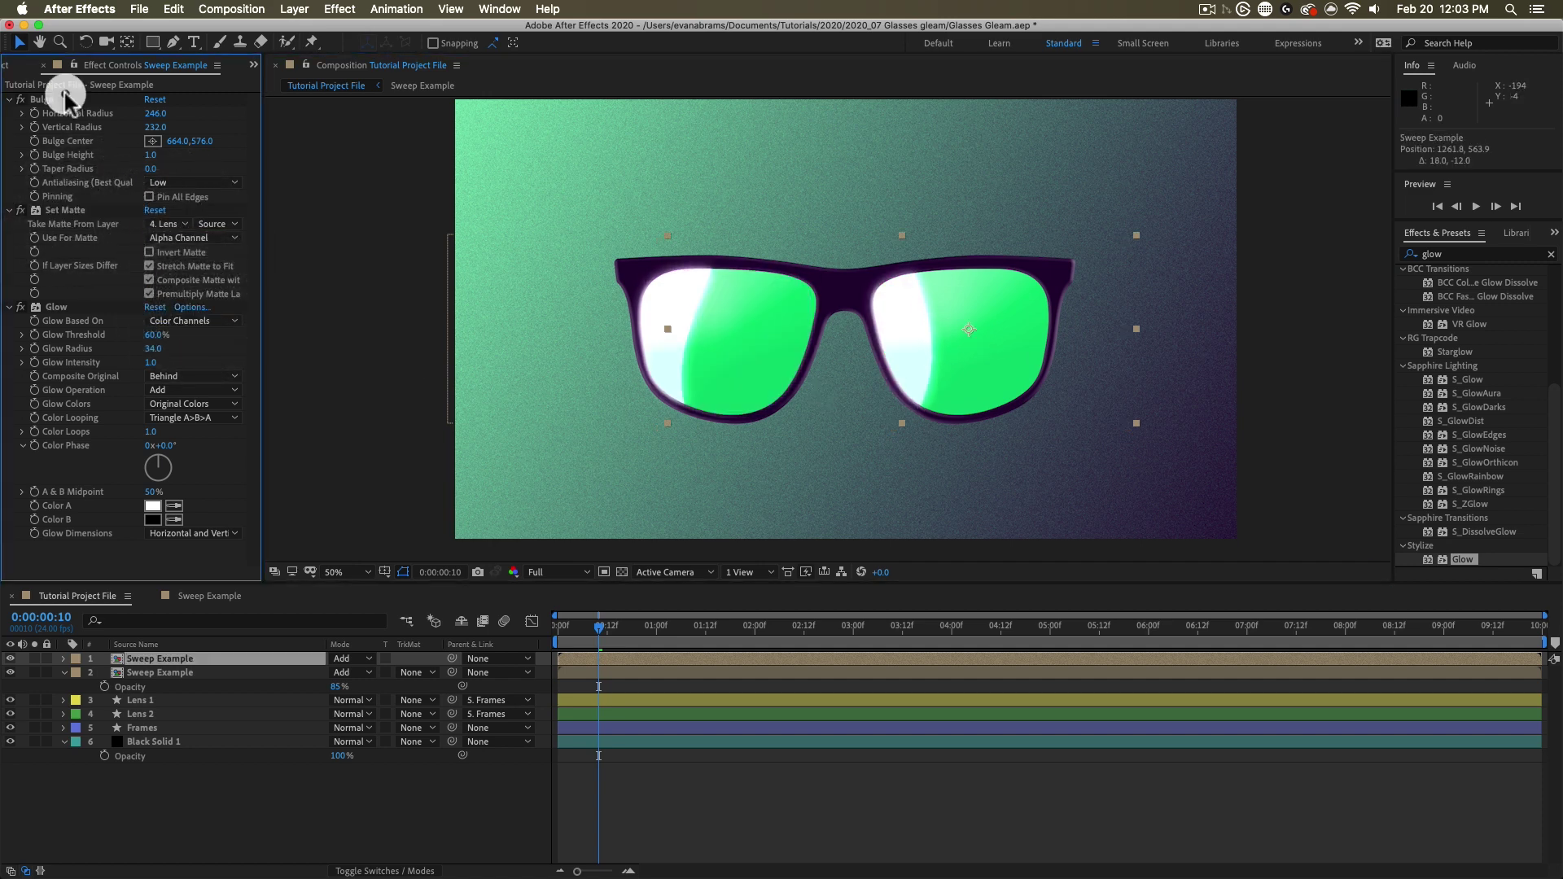
drag(727, 337, 960, 333)
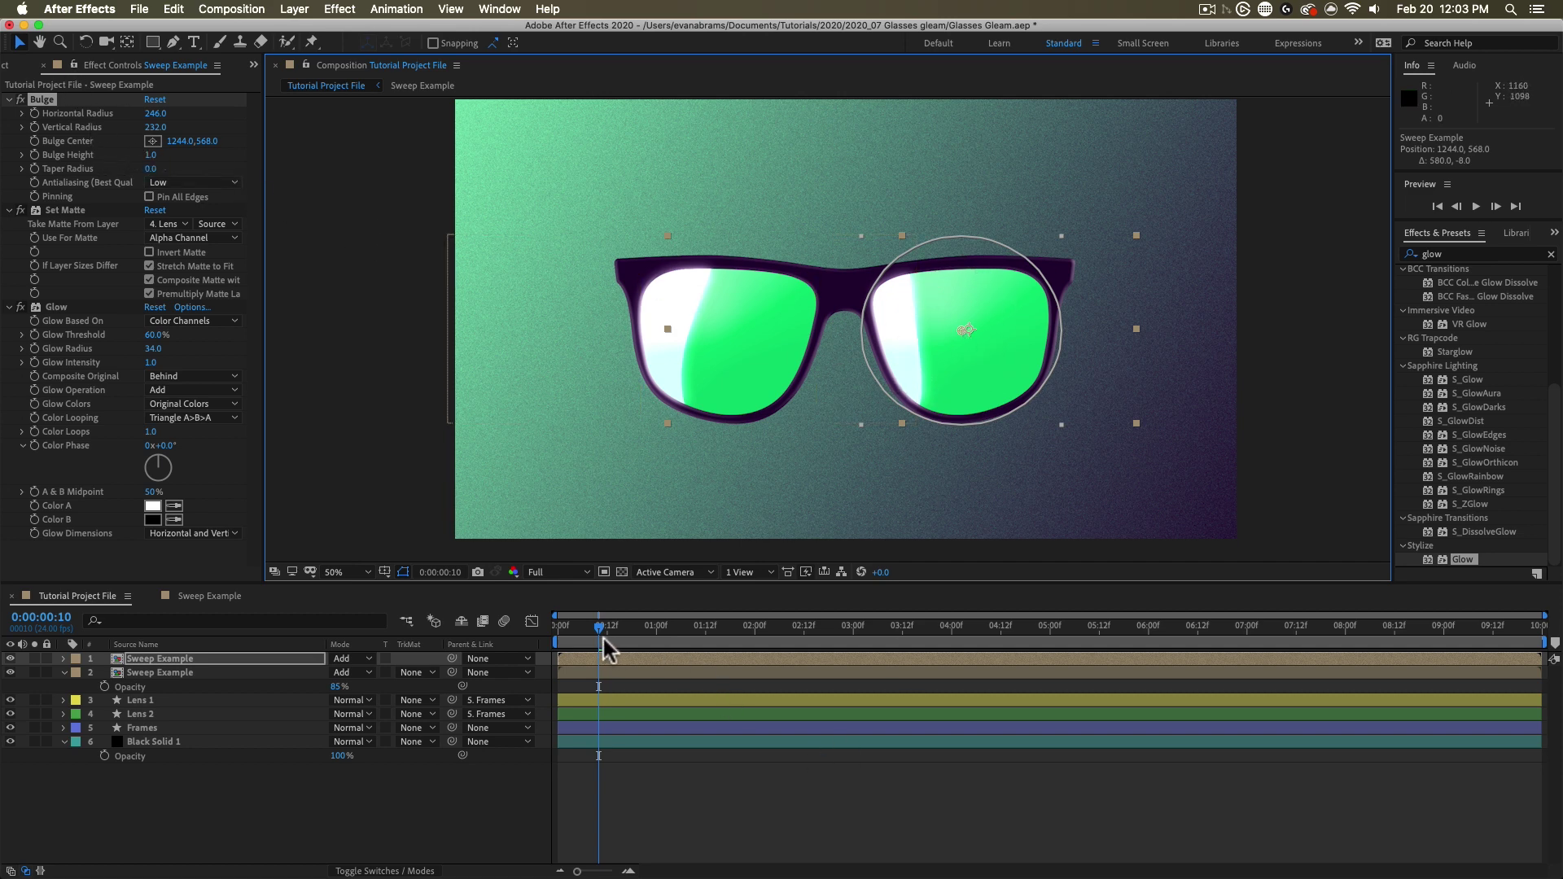
key(space)
key(space)
click(306, 694)
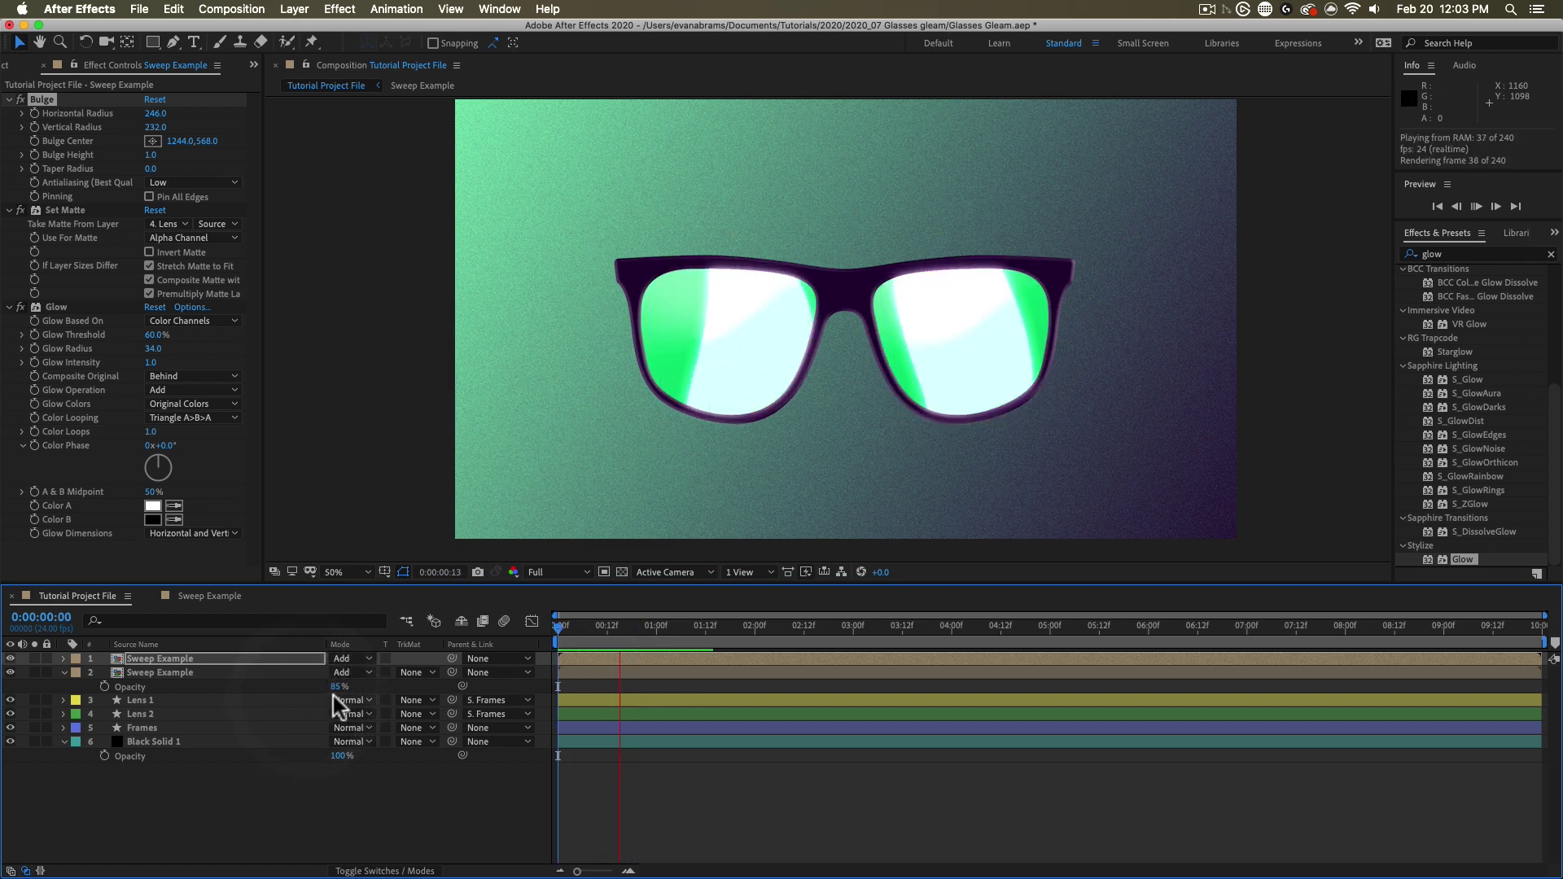
click(613, 635)
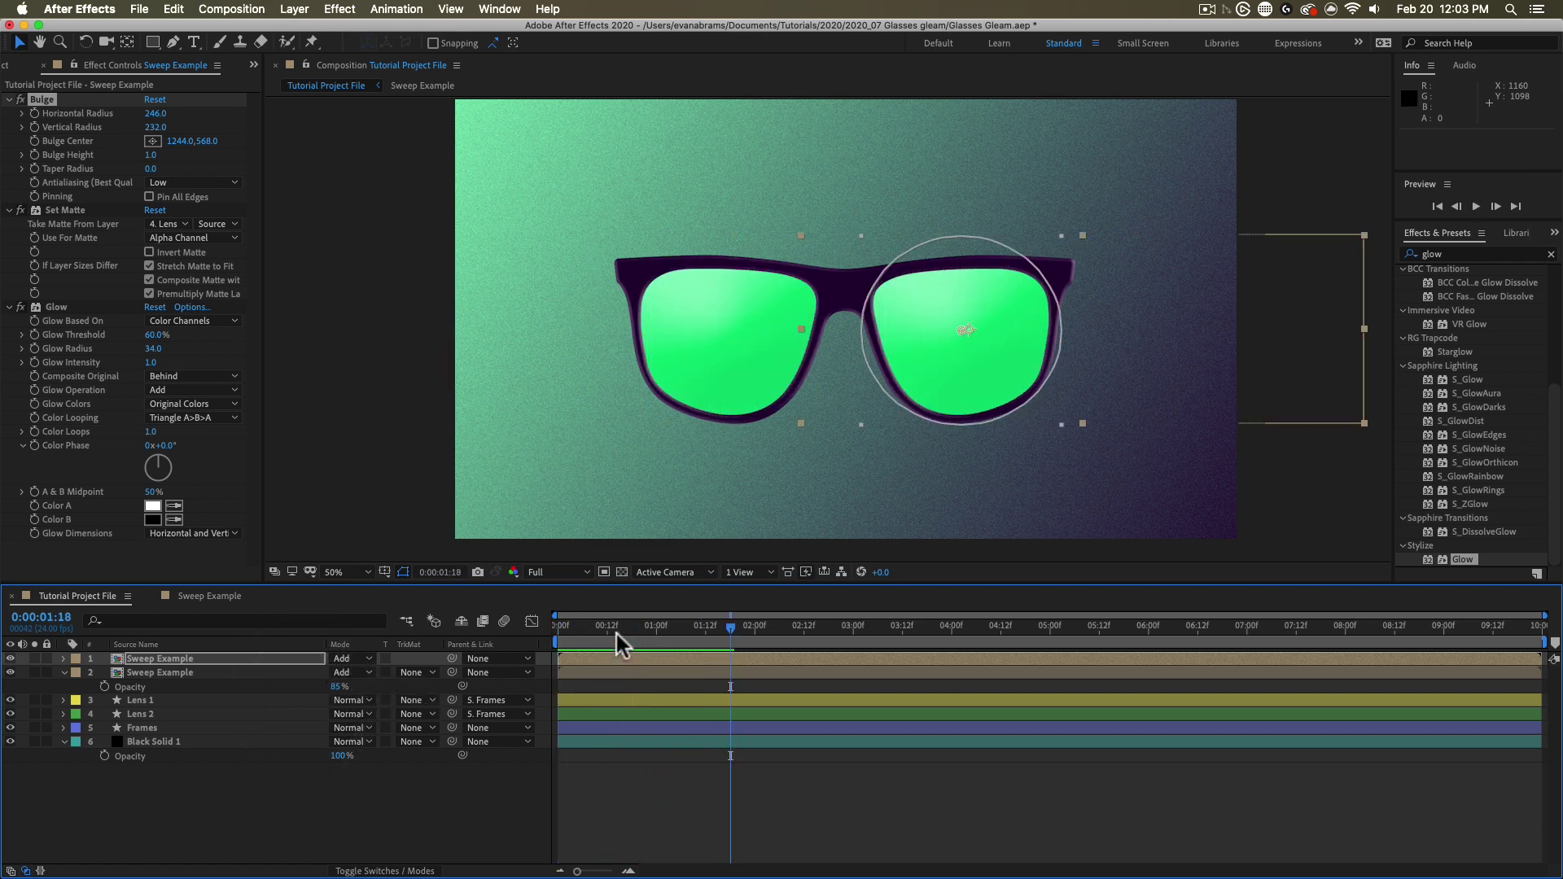
shift+click(612, 673)
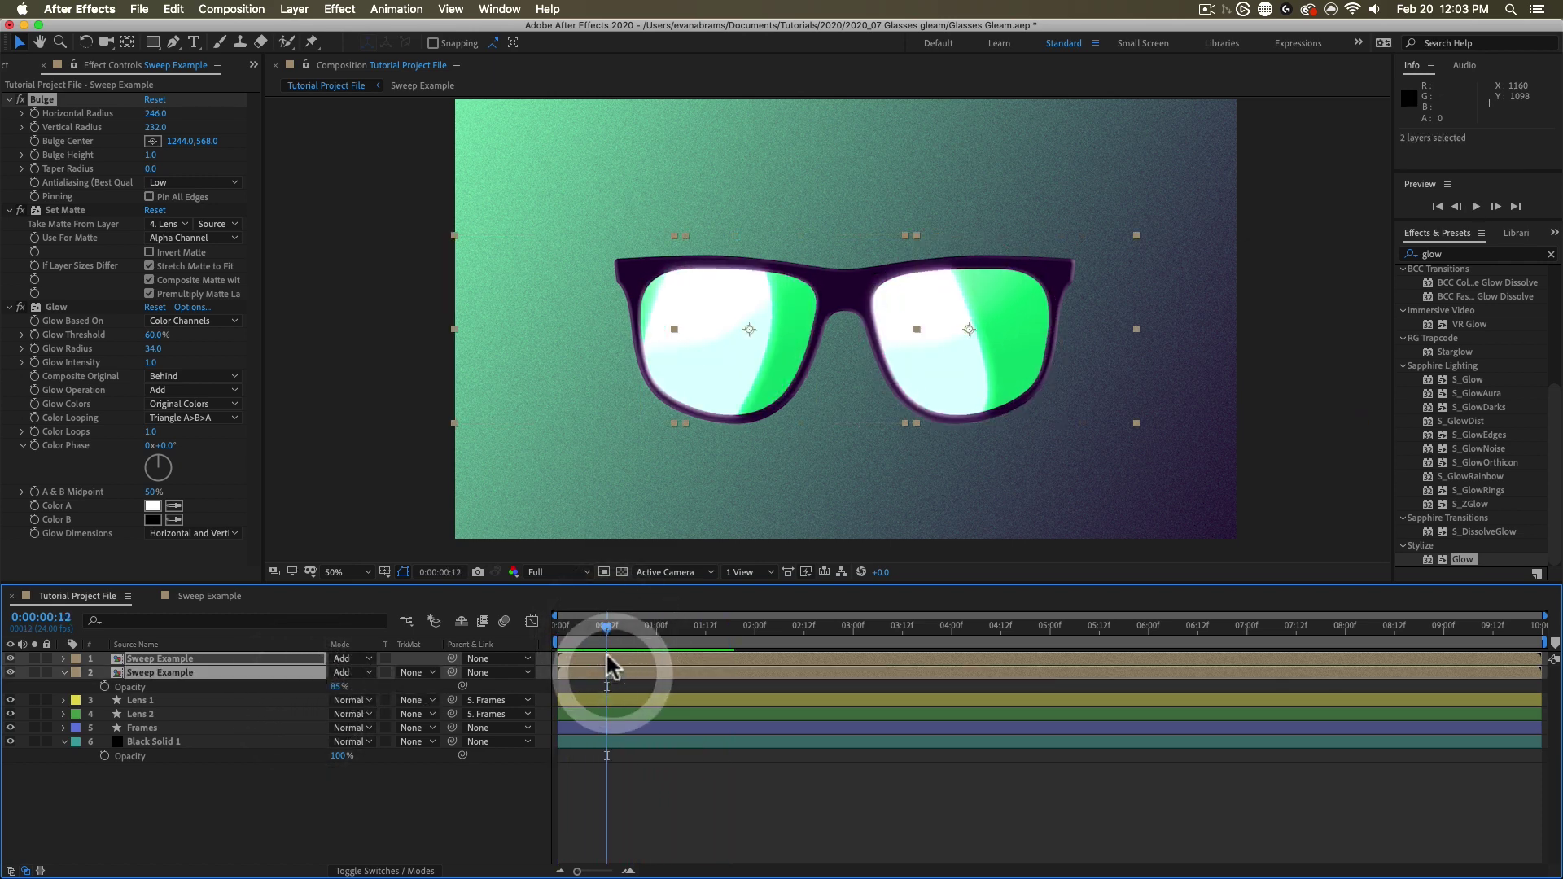
Step: Check the two gleam layers' opacity around frame 0:00:01:06
drag(600, 639, 714, 629)
key(t)
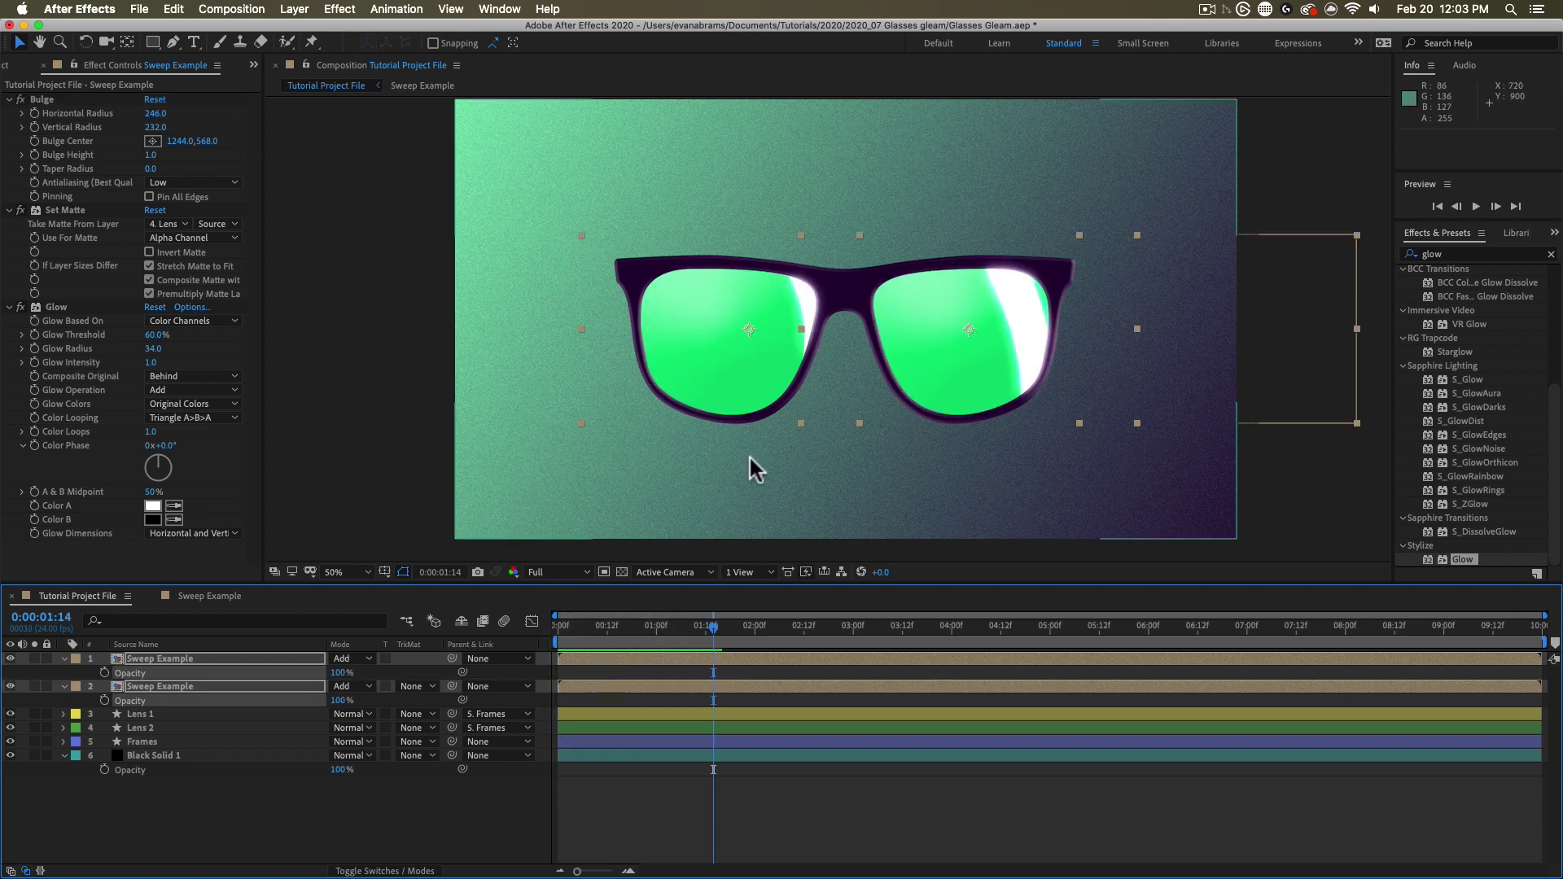
drag(722, 641, 681, 638)
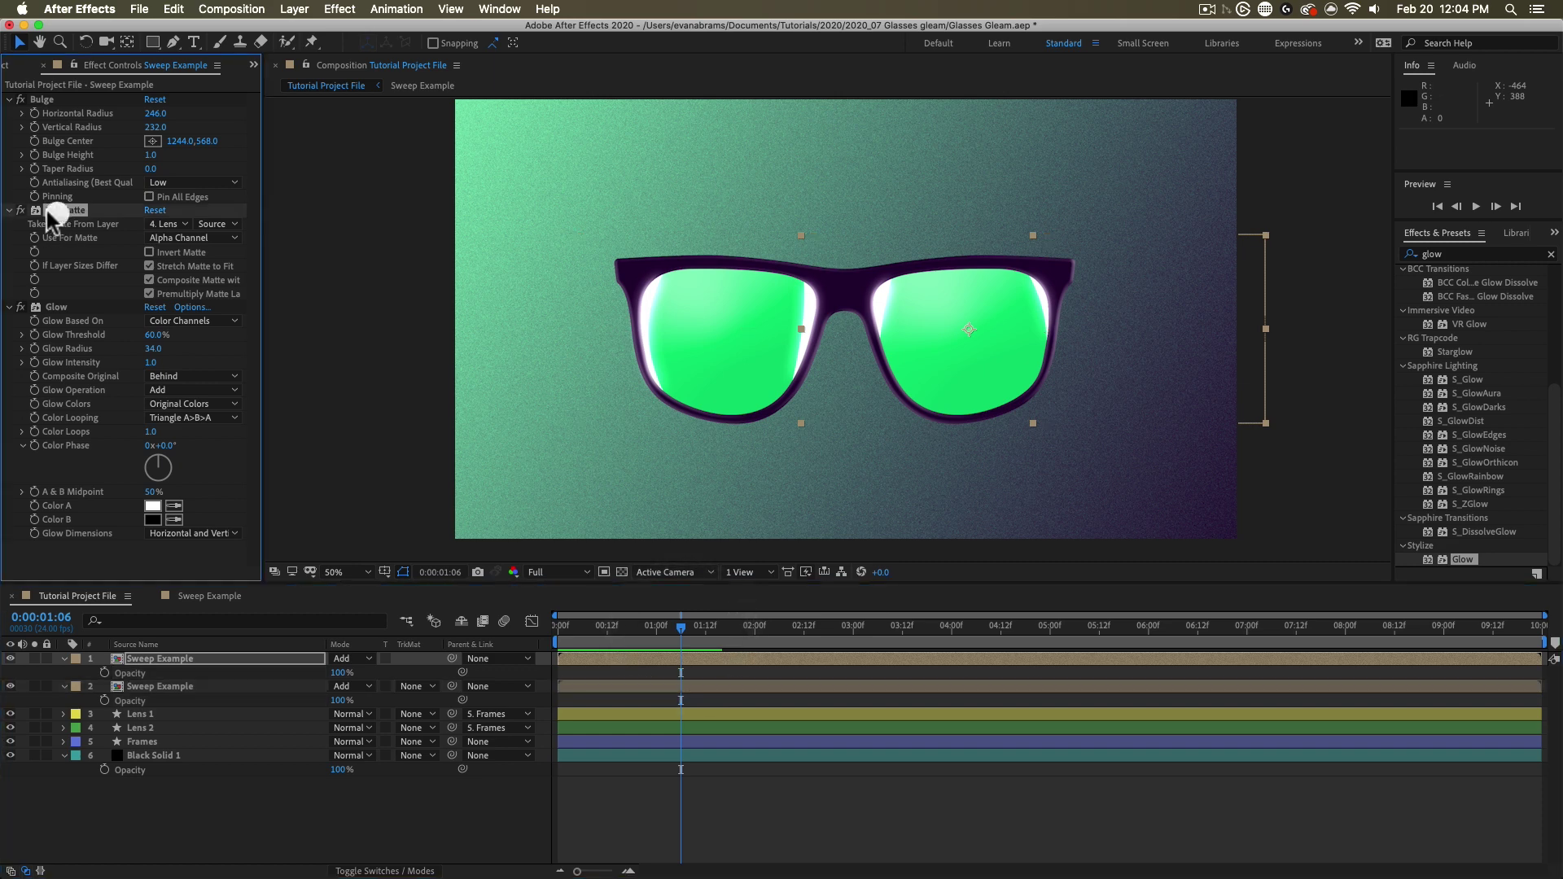
Step: Set Lens 1 and Lens 2 opacity to 55%, then preview the sweep at frame 15
click(169, 717)
shift+click(153, 728)
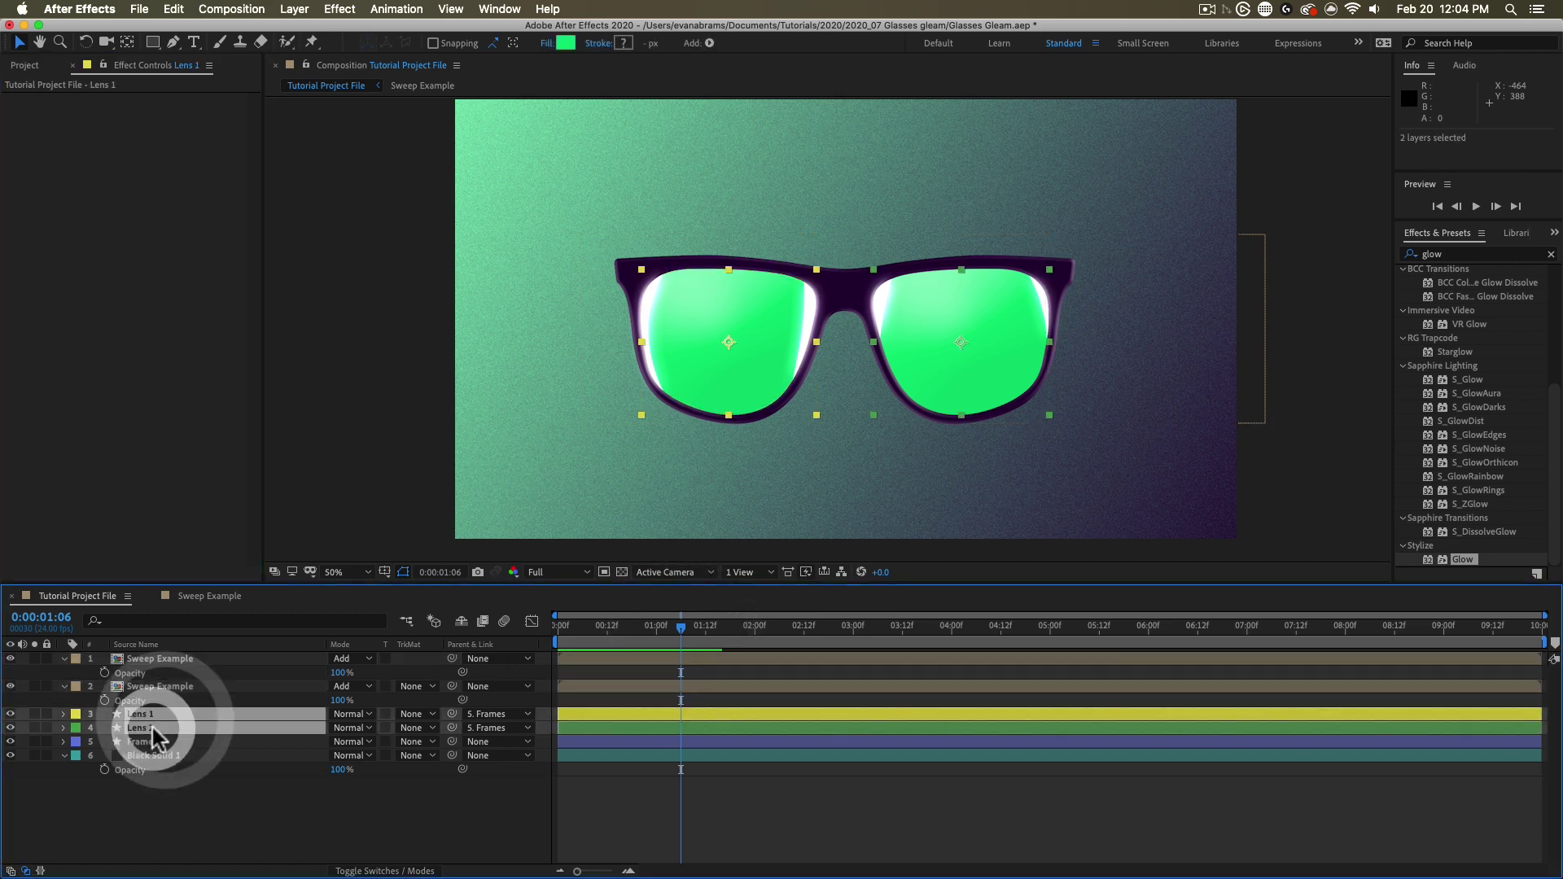
key(t)
drag(338, 728, 305, 728)
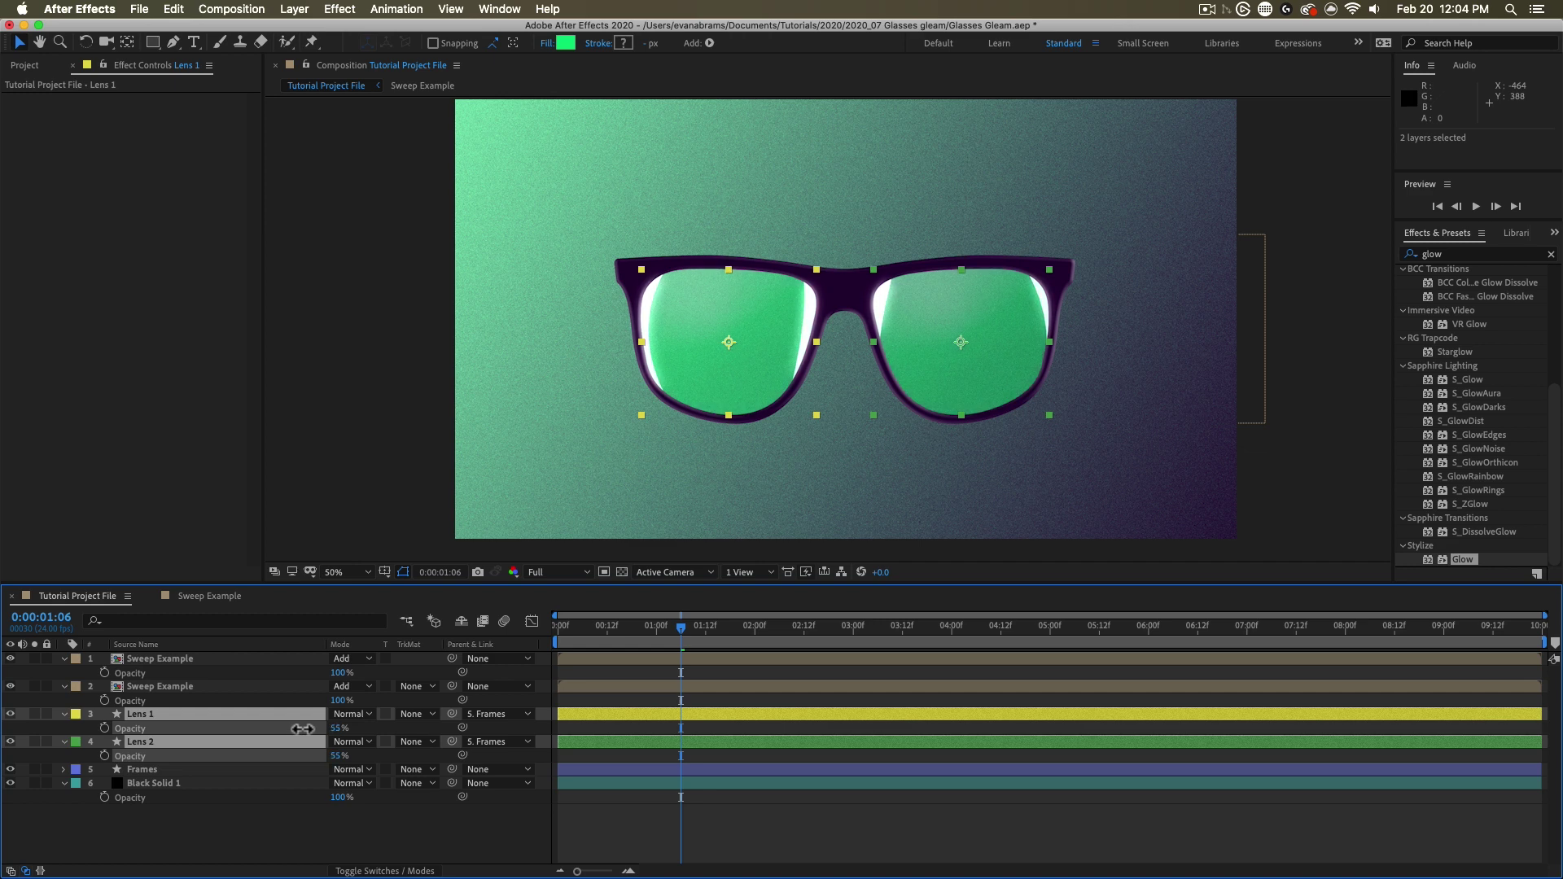
click(668, 625)
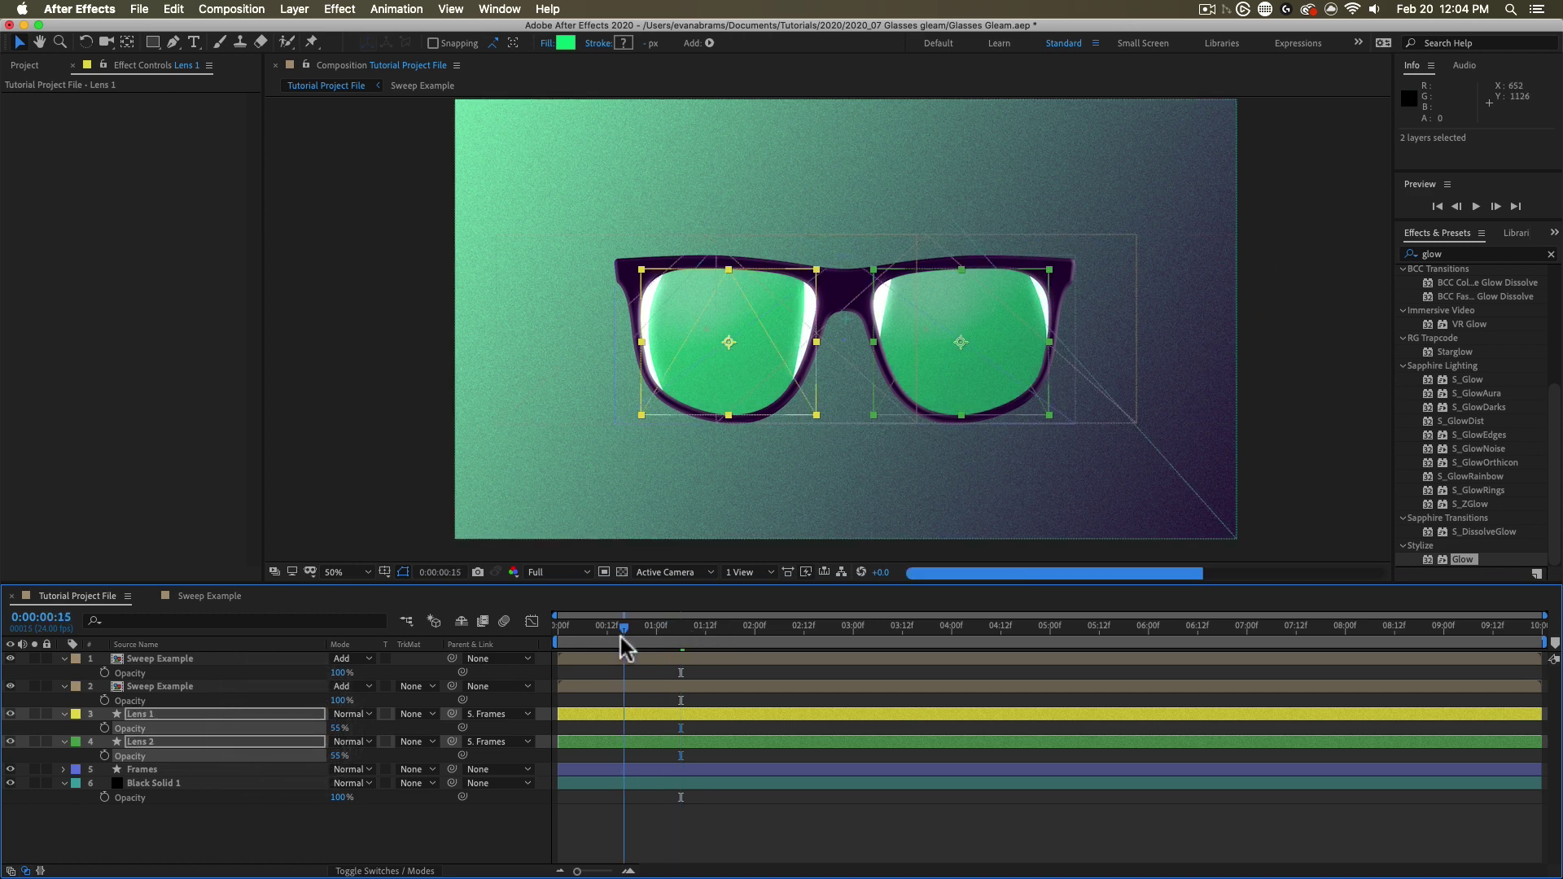
click(620, 640)
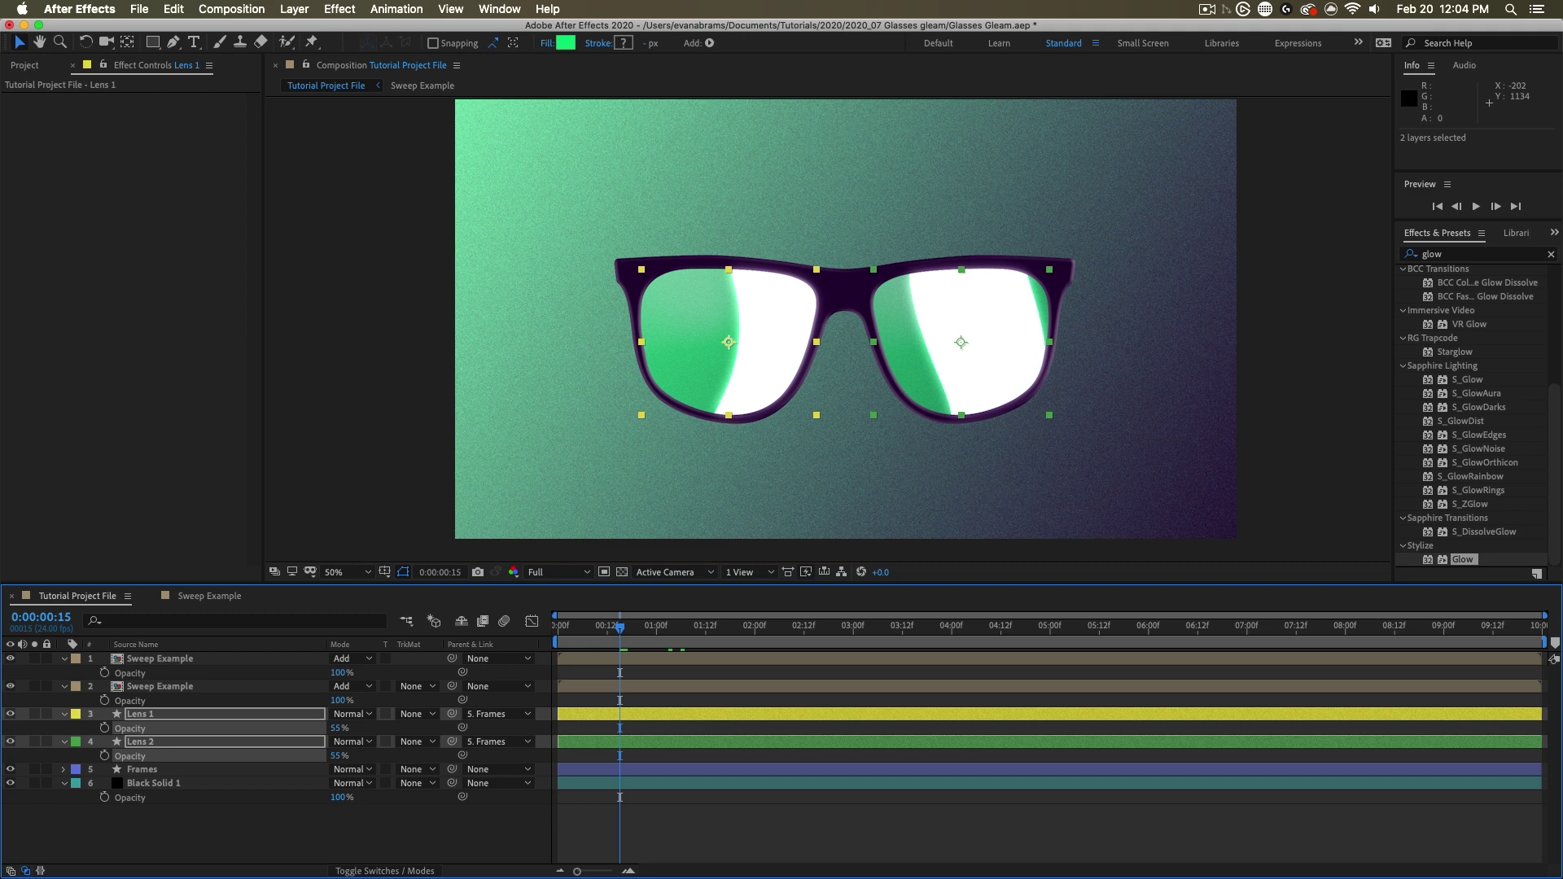
click(24, 65)
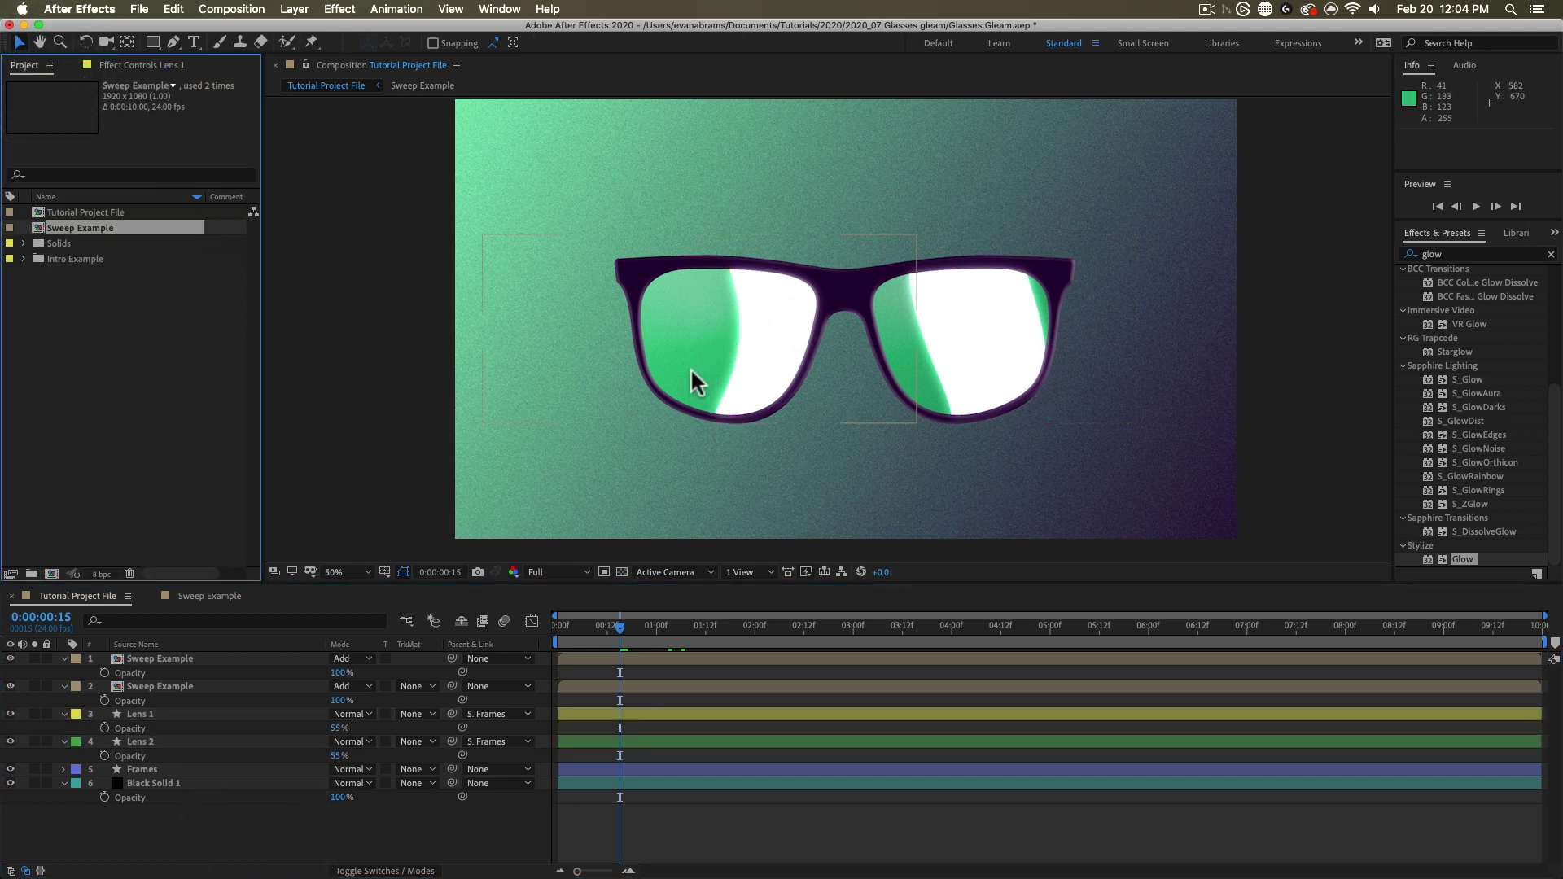
Step: Open Text Example from the Intro Example folder, select its Shine 2 layer and show layer switches
click(22, 259)
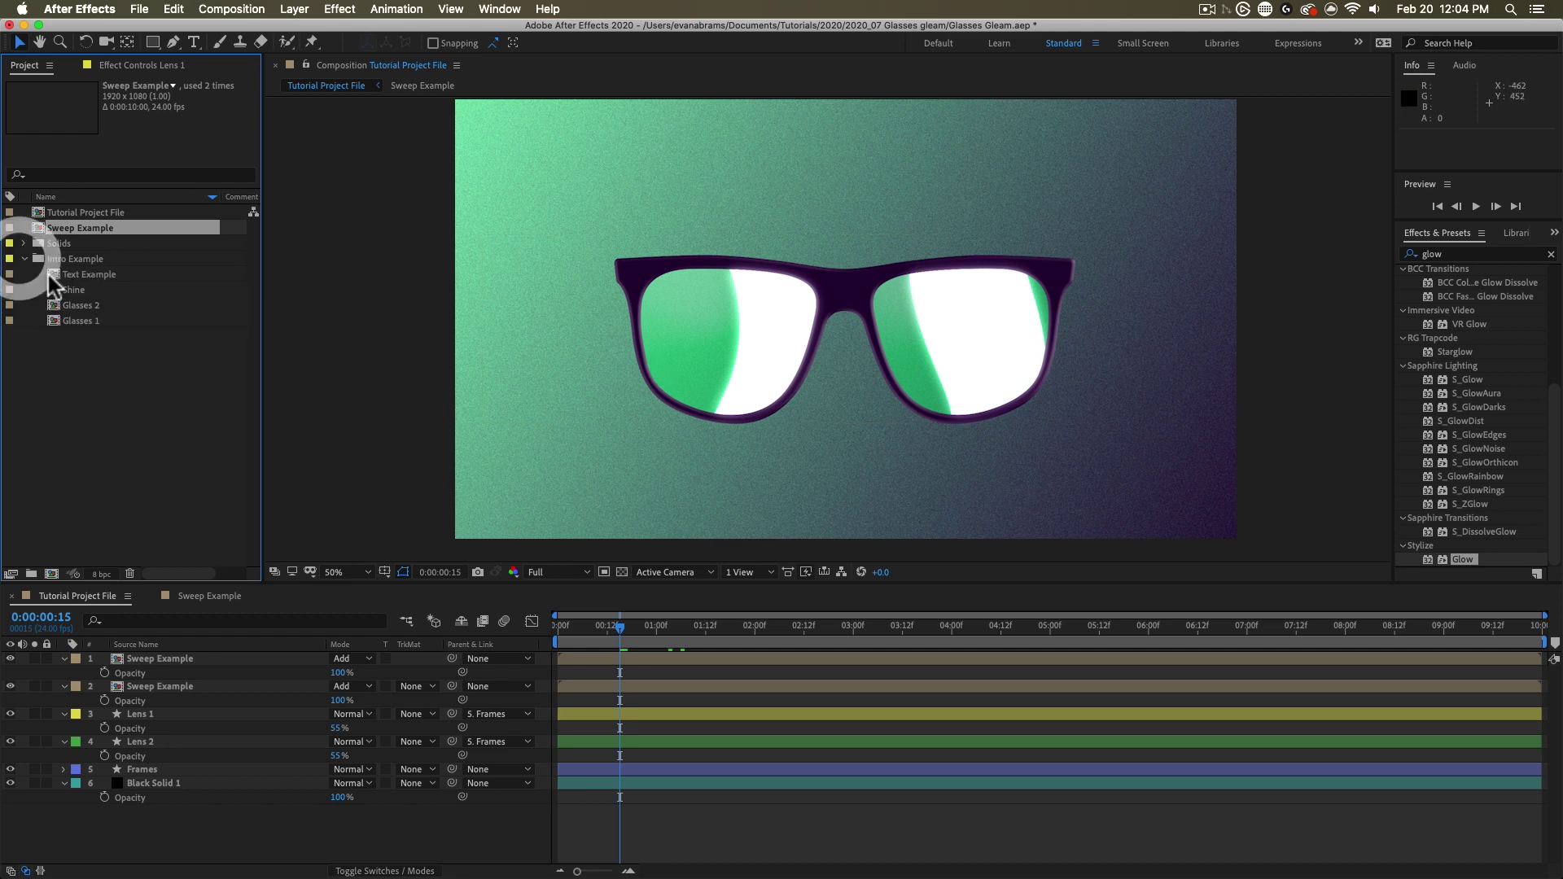
double_click(75, 275)
click(632, 625)
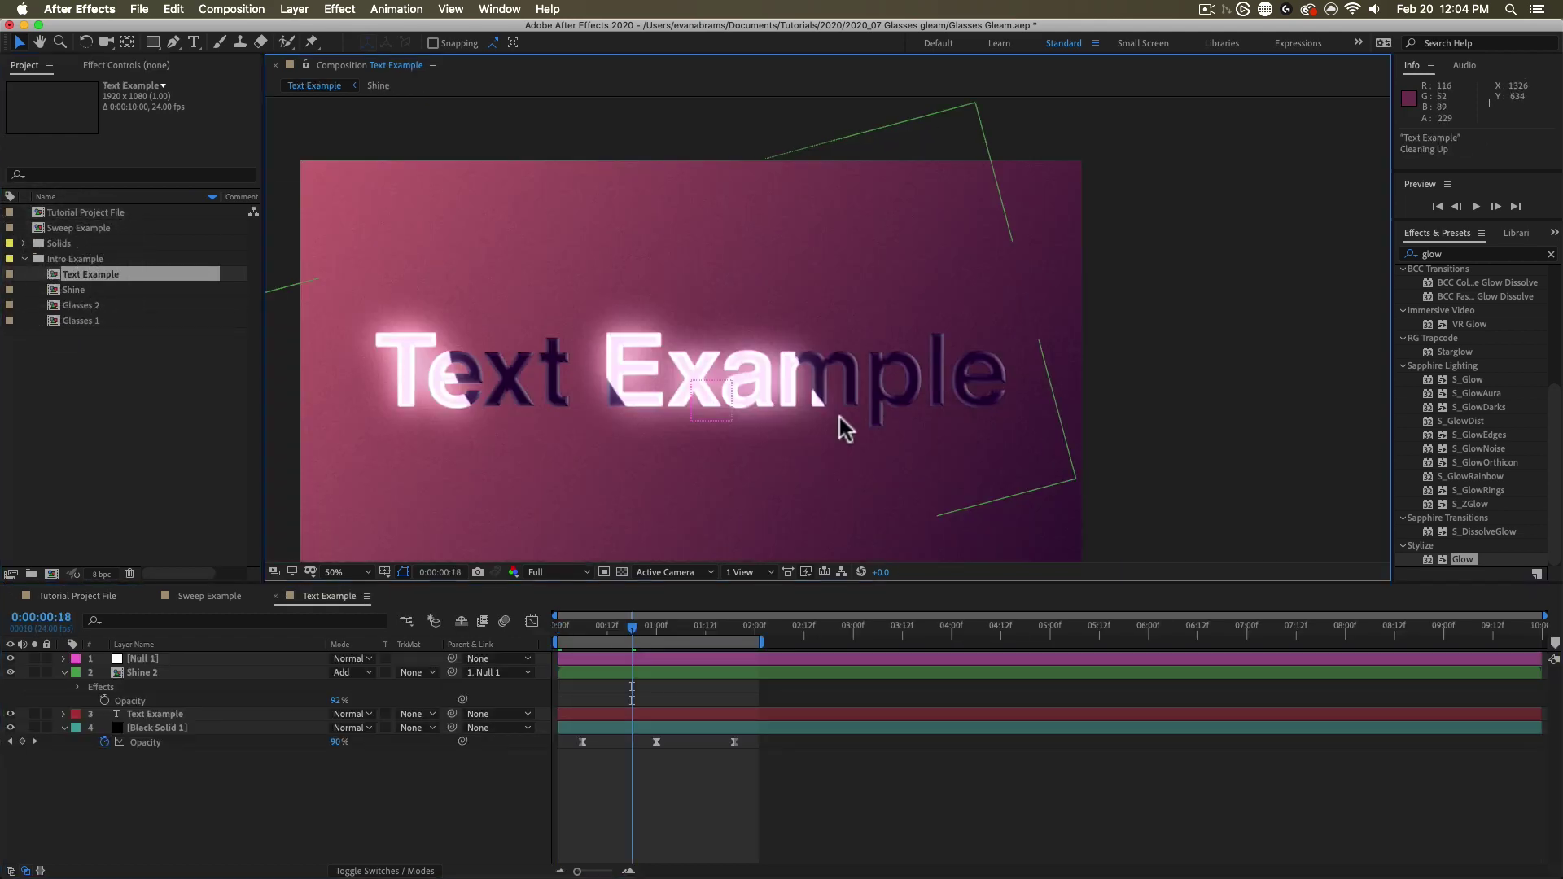
click(156, 715)
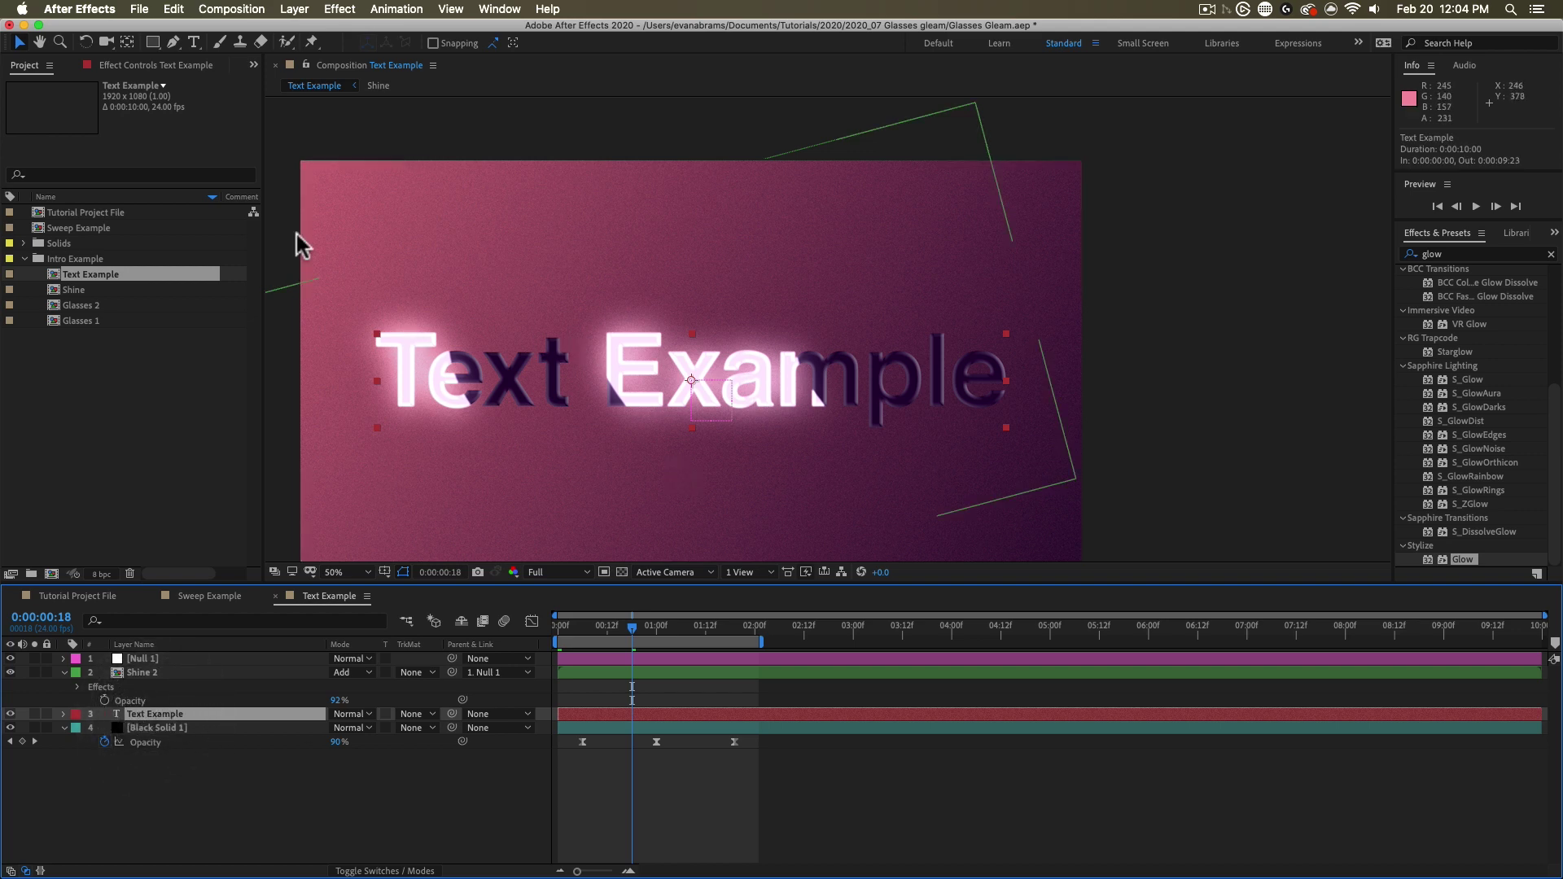
click(147, 673)
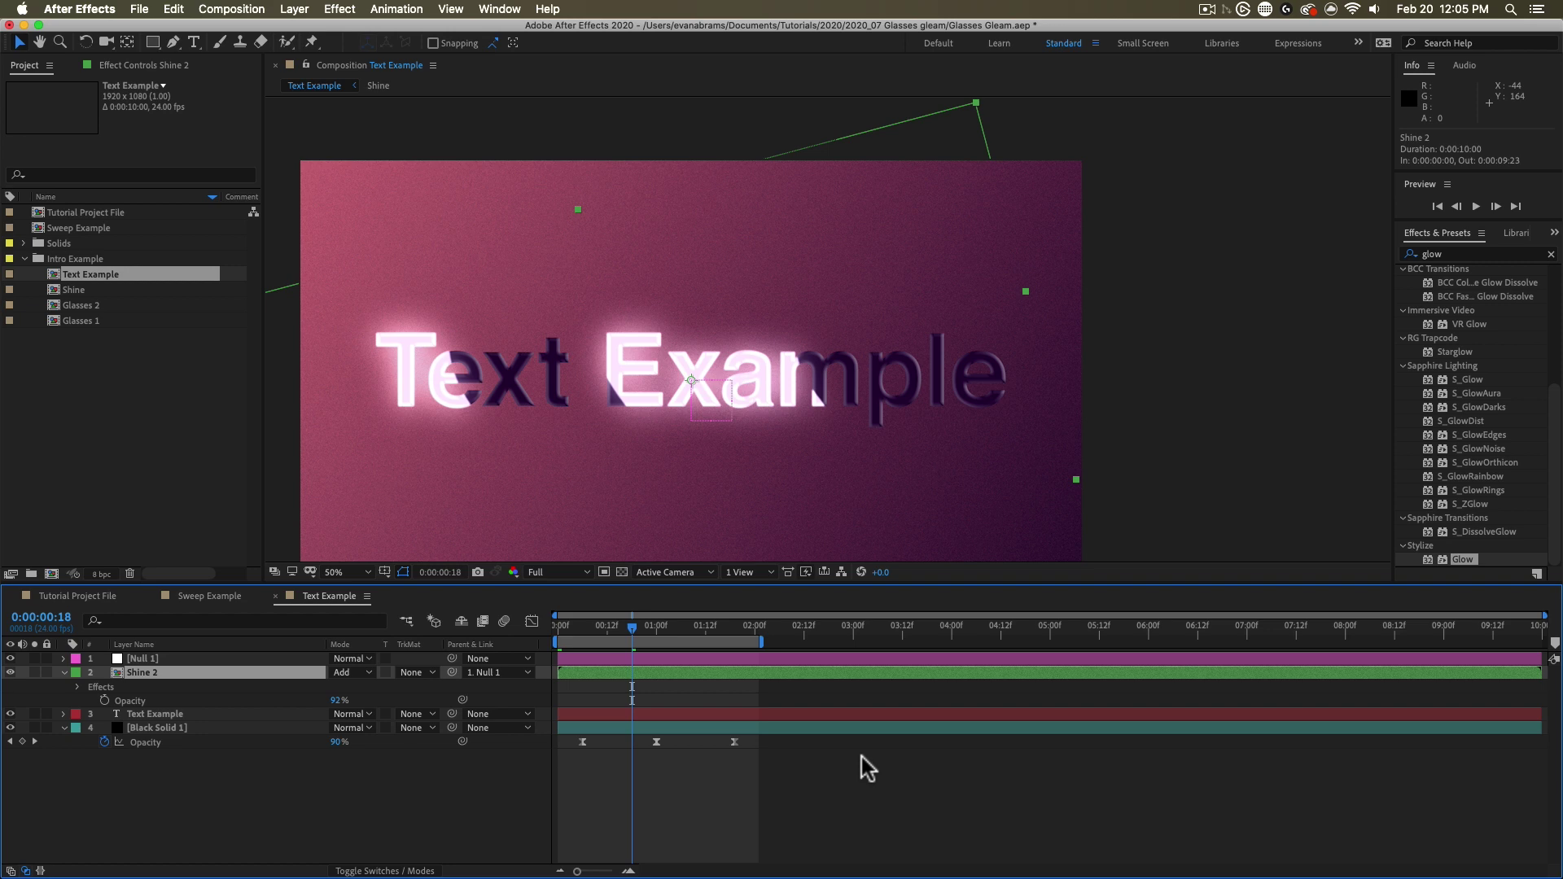
click(419, 871)
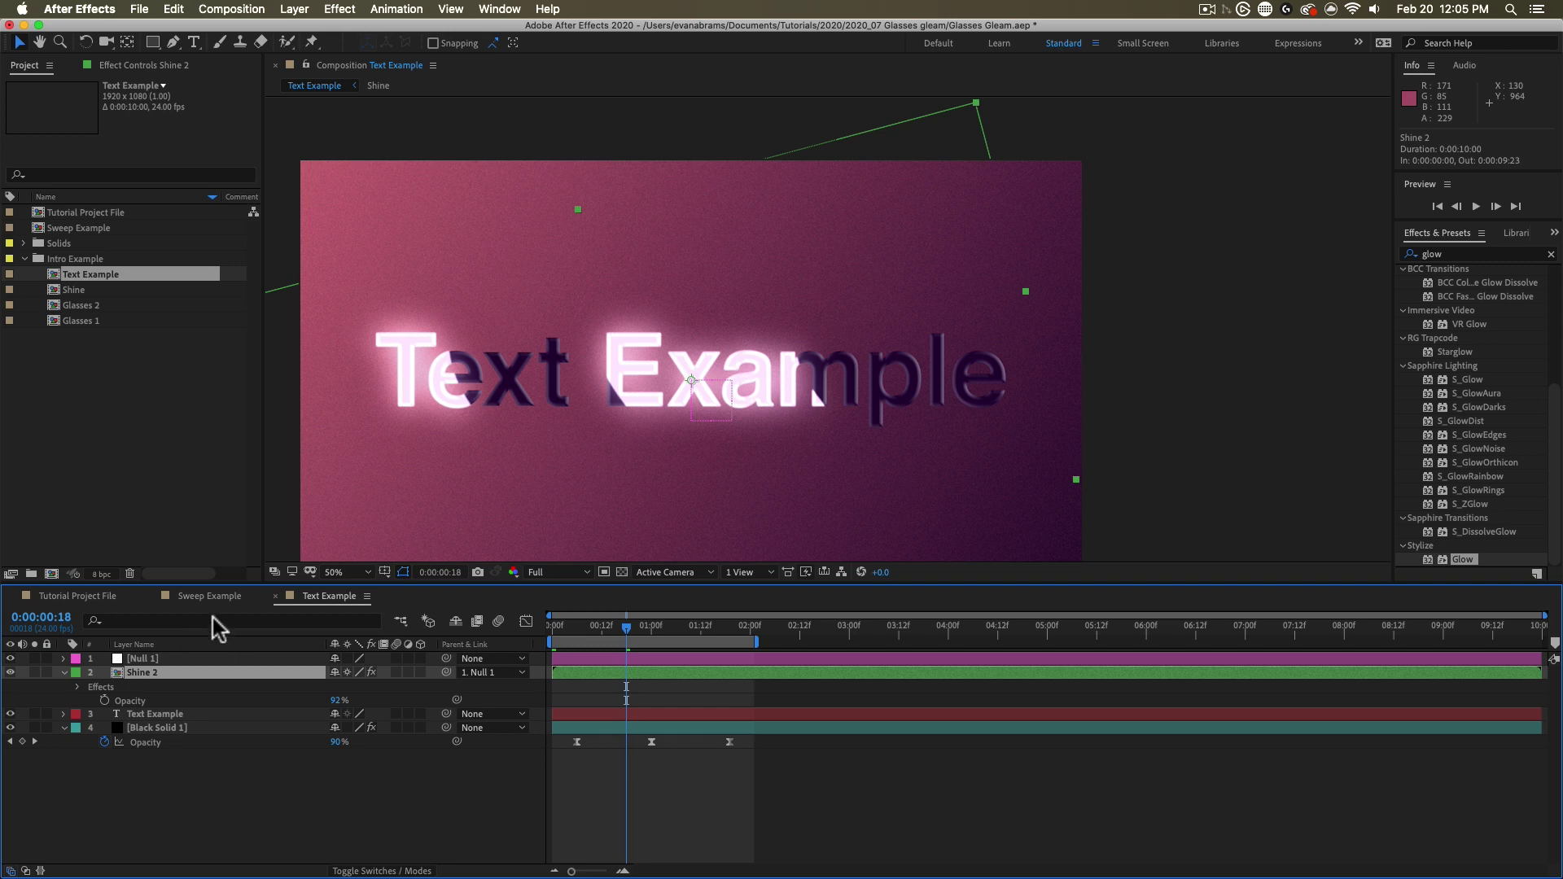
click(186, 674)
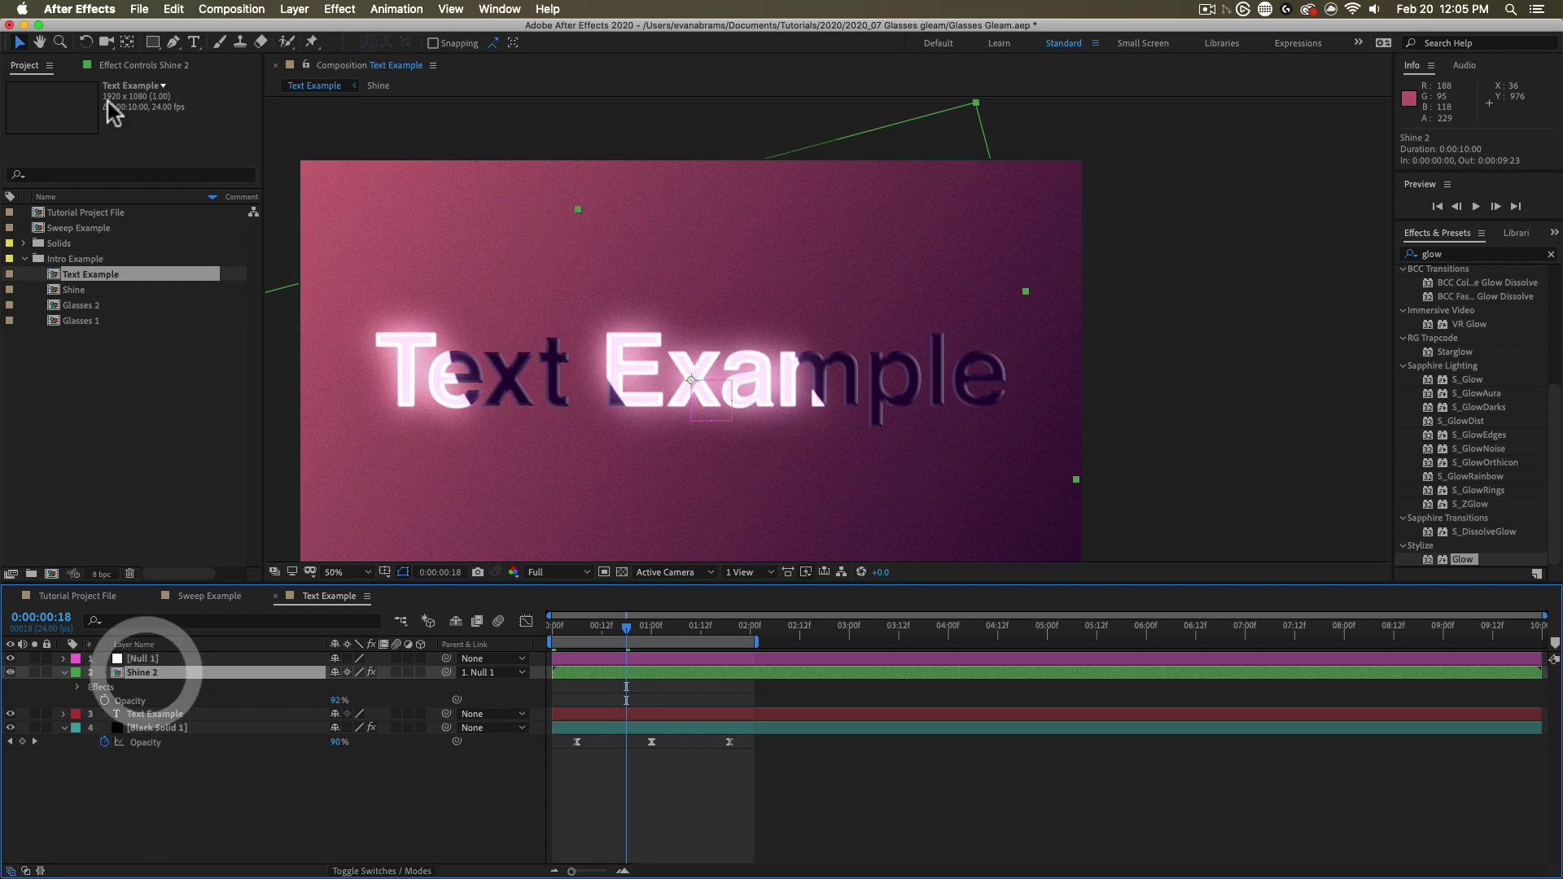
Step: View Shine 2's Set Matte, Gaussian Blur and Glow settings in Effect Controls
click(124, 65)
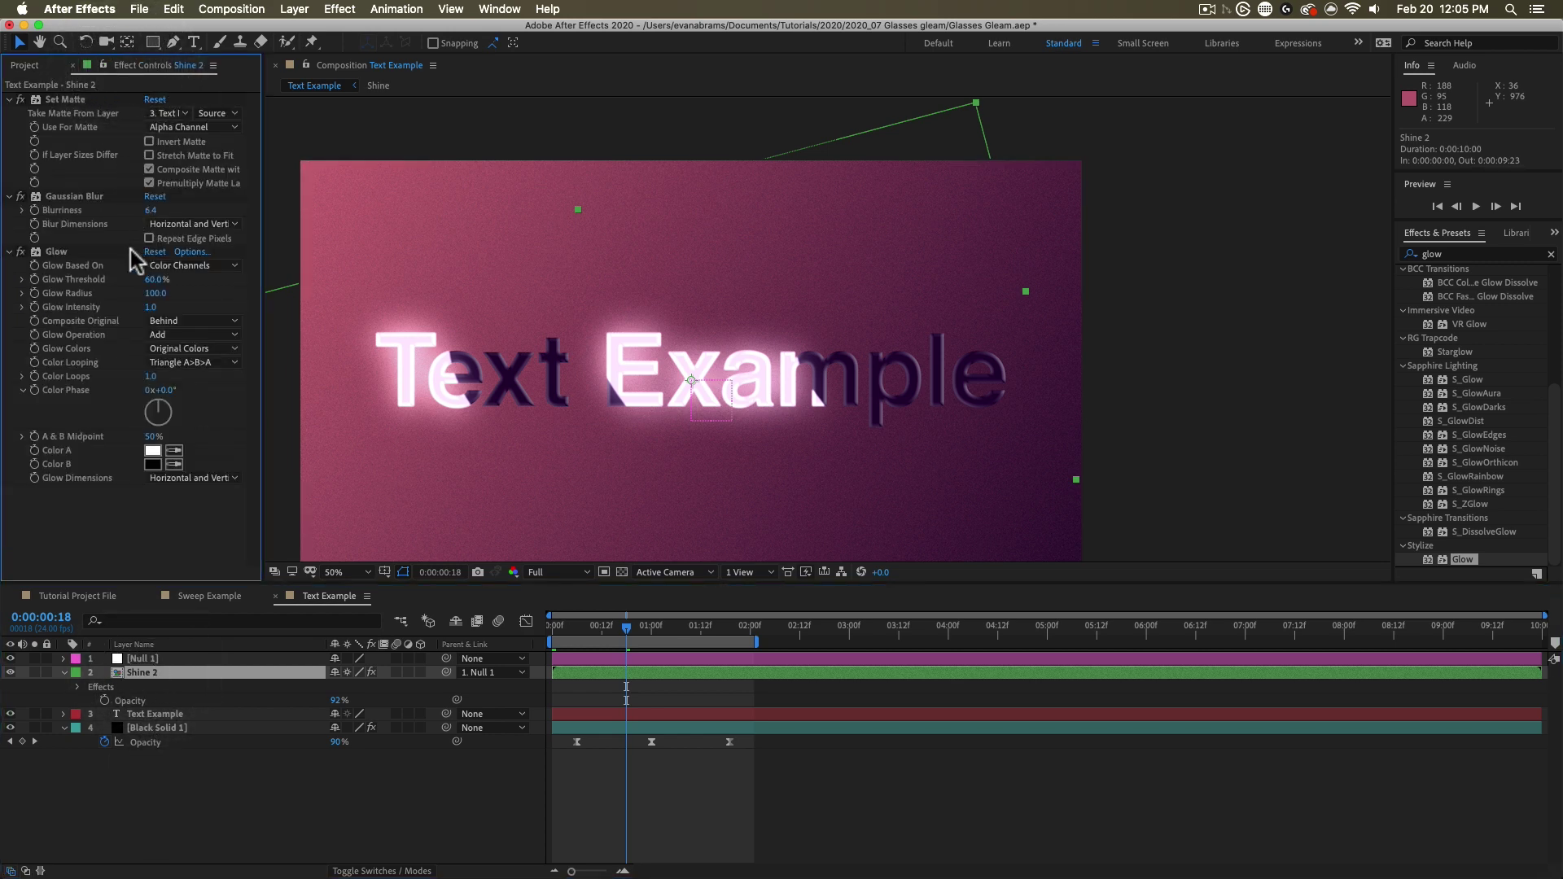